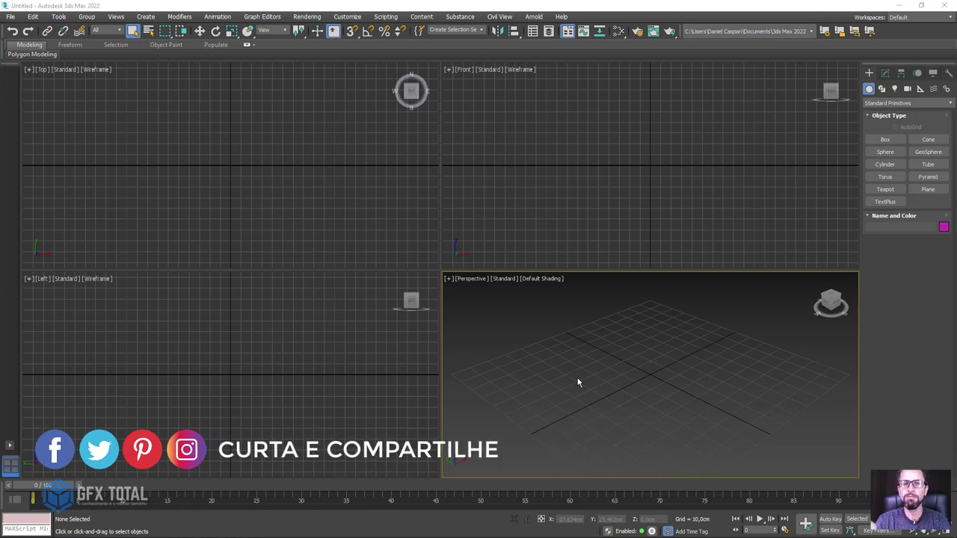
# Step: Look over the fork and spoon reference photo, close it, and pan the front view
pyautogui.click(578, 382)
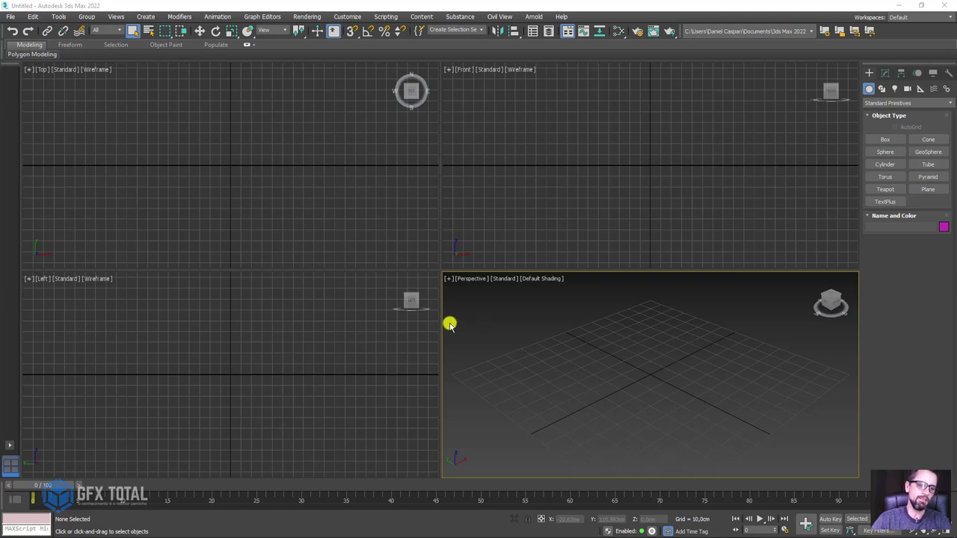
pyautogui.click(154, 532)
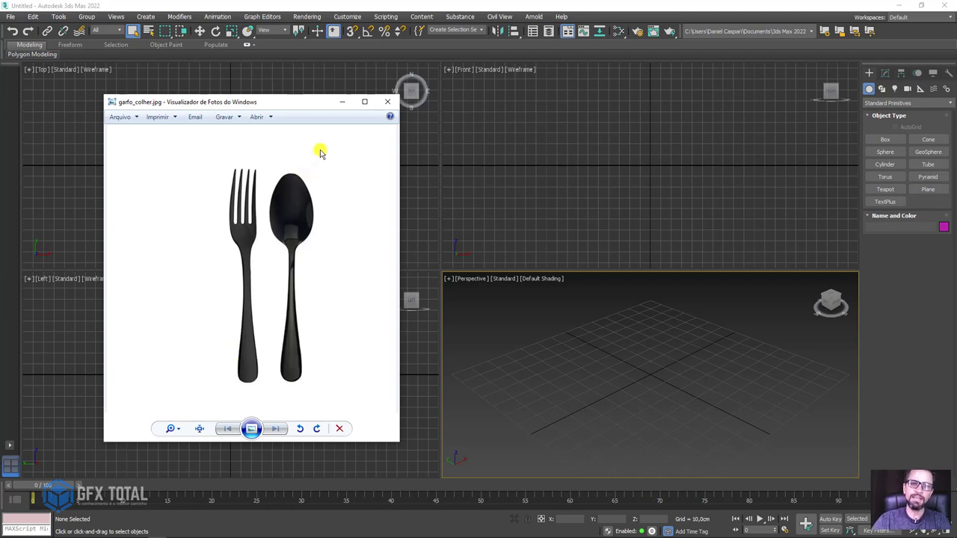
pyautogui.click(341, 102)
pyautogui.moveTo(668, 128); pyautogui.dragTo(649, 169, button='middle')
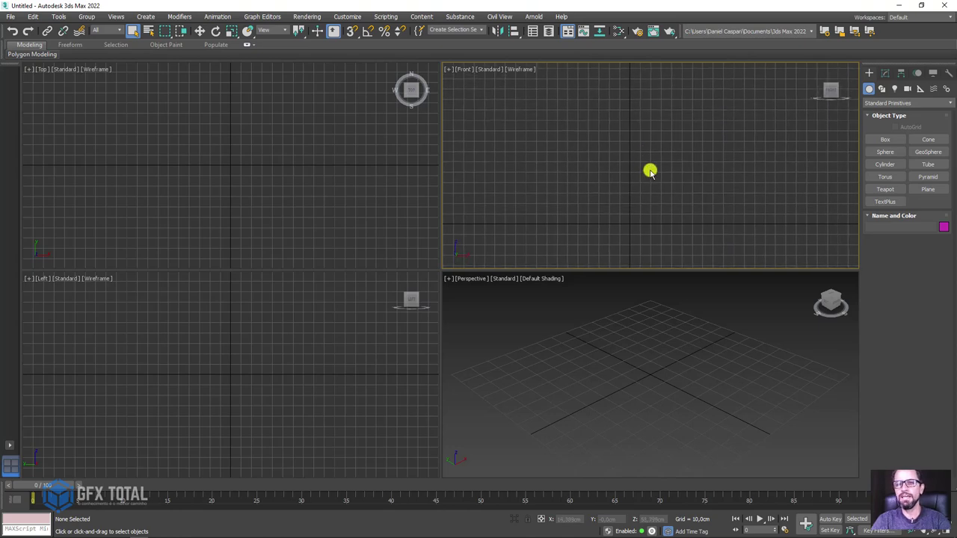
# Step: Draw Plane001 in the Front viewport with 1 length and 1 width segment
pyautogui.click(925, 189)
pyautogui.moveTo(629, 156); pyautogui.dragTo(687, 213)
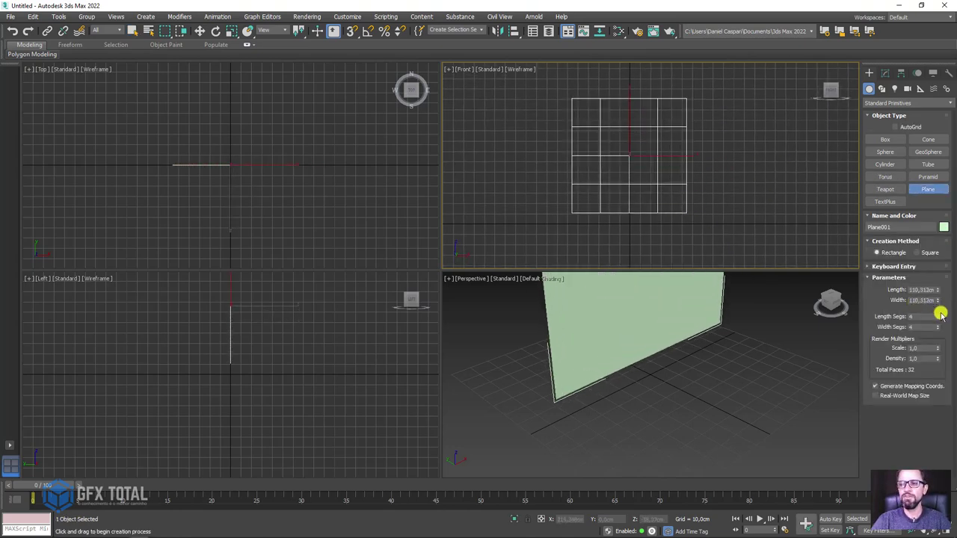
pyautogui.moveTo(938, 317); pyautogui.dragTo(938, 333)
pyautogui.keyDown('alt'); pyautogui.moveTo(855, 337); pyautogui.dragTo(738, 337, button='middle'); pyautogui.keyUp('alt')
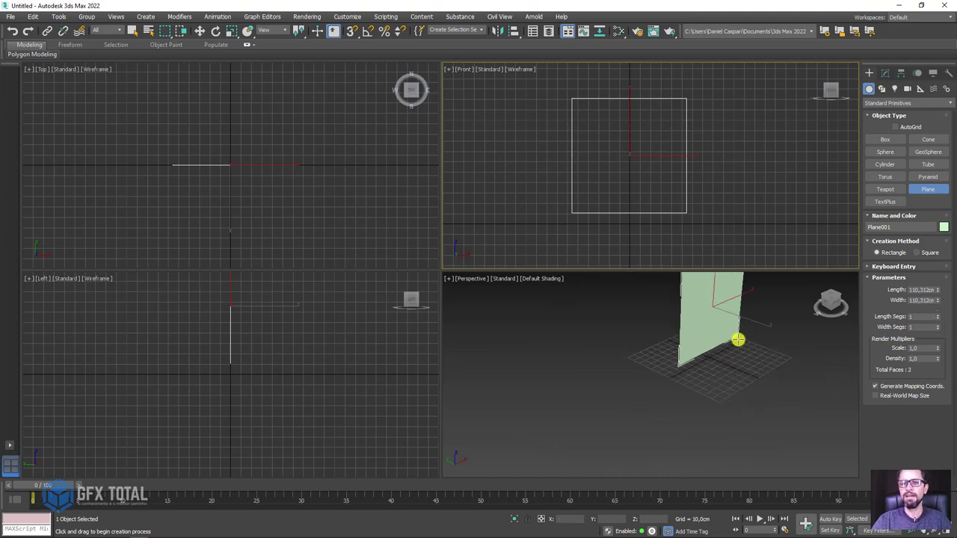
pyautogui.scroll(-4, 711, 367)
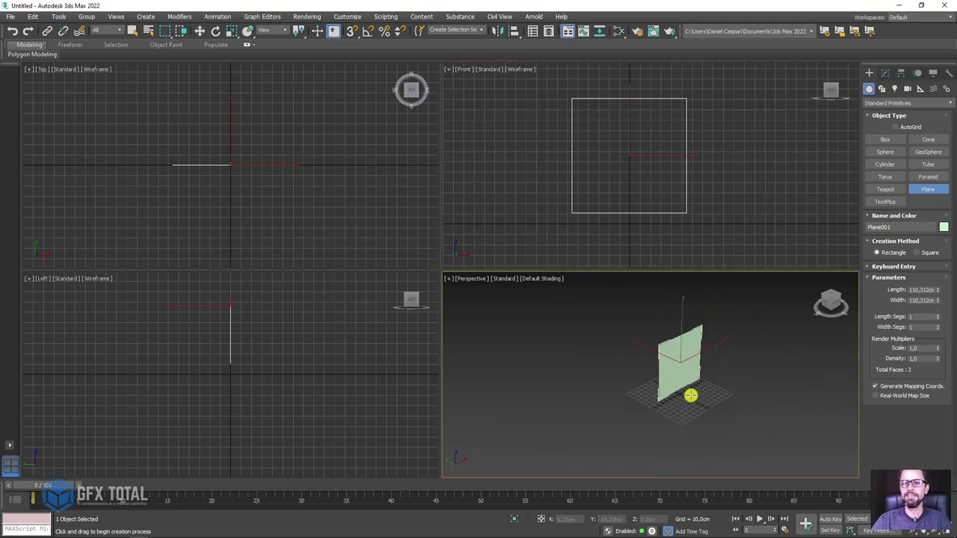
# Step: Move Plane001 away from the grid origin and open the reference image's folder
pyautogui.click(200, 30)
pyautogui.moveTo(640, 347); pyautogui.dragTo(591, 338)
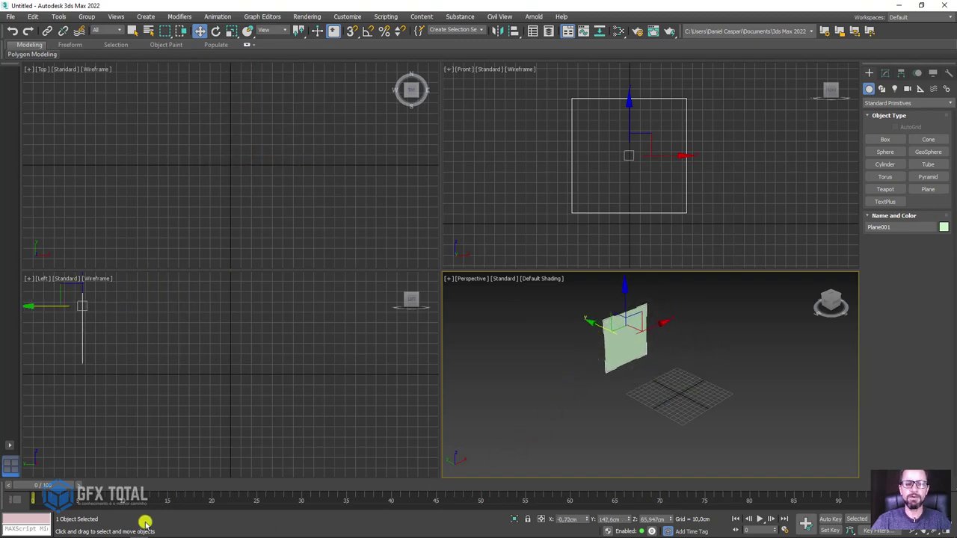
pyautogui.click(85, 531)
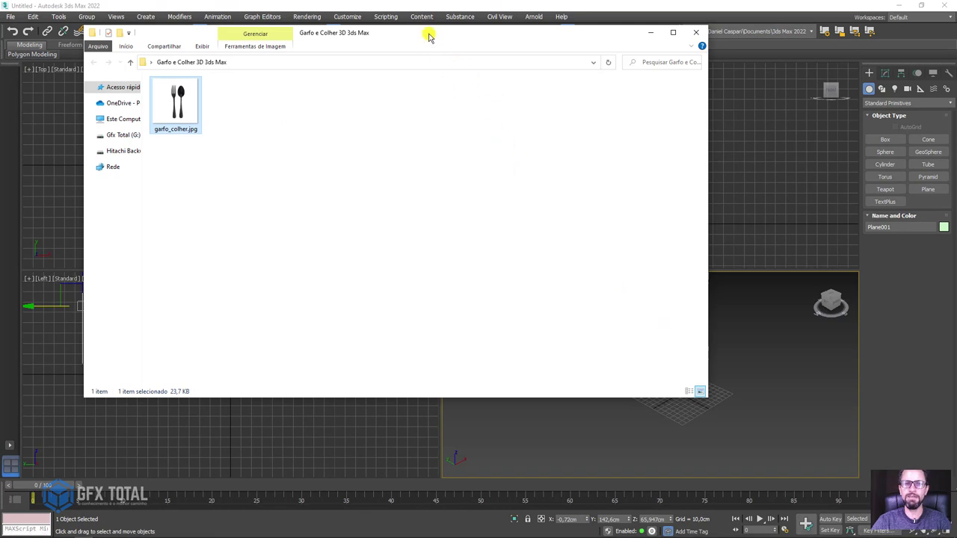
# Step: Drop garfo_colher.jpg from File Explorer onto Plane001 as its texture, then minimize the folder
pyautogui.moveTo(427, 37); pyautogui.dragTo(775, 389)
pyautogui.moveTo(530, 456); pyautogui.dragTo(628, 348)
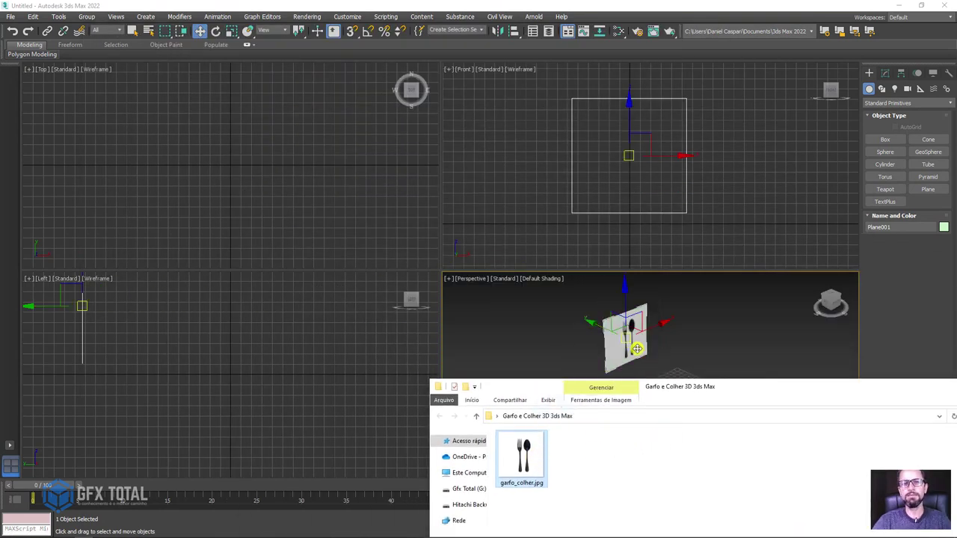
pyautogui.moveTo(743, 391)
pyautogui.mouseDown()
pyautogui.moveTo(612, 357)
pyautogui.moveTo(339, 221)
pyautogui.mouseUp()
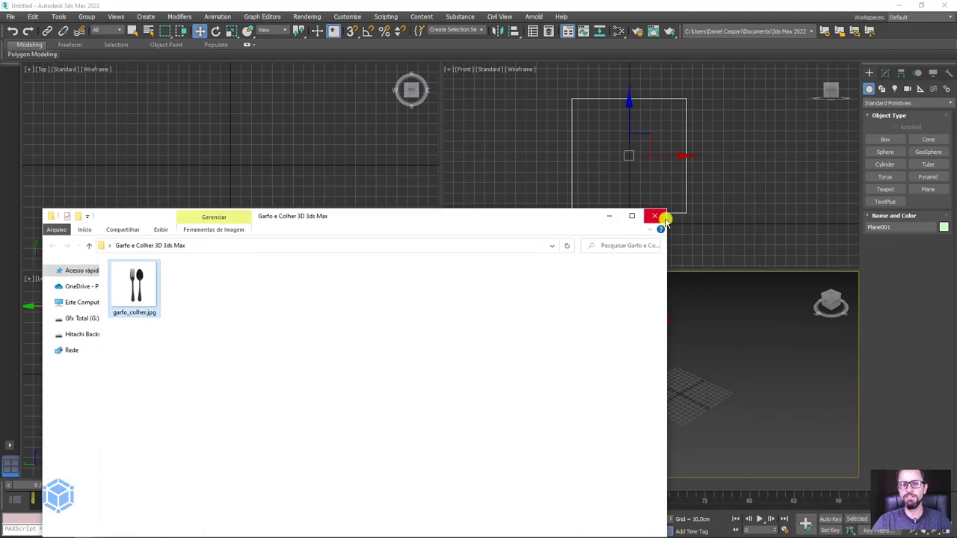
pyautogui.click(607, 216)
pyautogui.moveTo(655, 357)
pyautogui.mouseDown(button='middle')
pyautogui.moveTo(657, 381)
pyautogui.moveTo(669, 372)
pyautogui.mouseUp(button='middle')
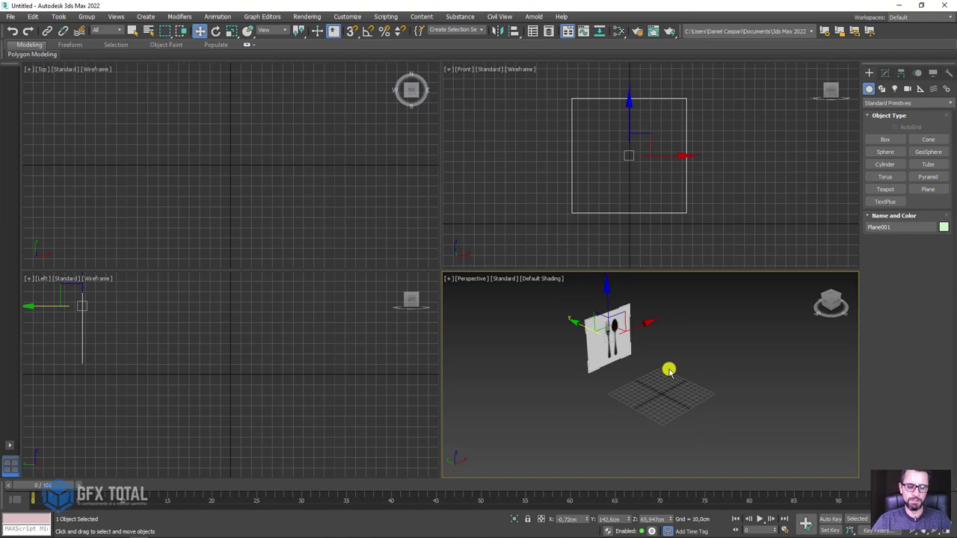
# Step: Switch to a maximized face-on Front view centred on the textured plane
pyautogui.press('f')
pyautogui.moveTo(669, 367); pyautogui.dragTo(603, 372, button='middle')
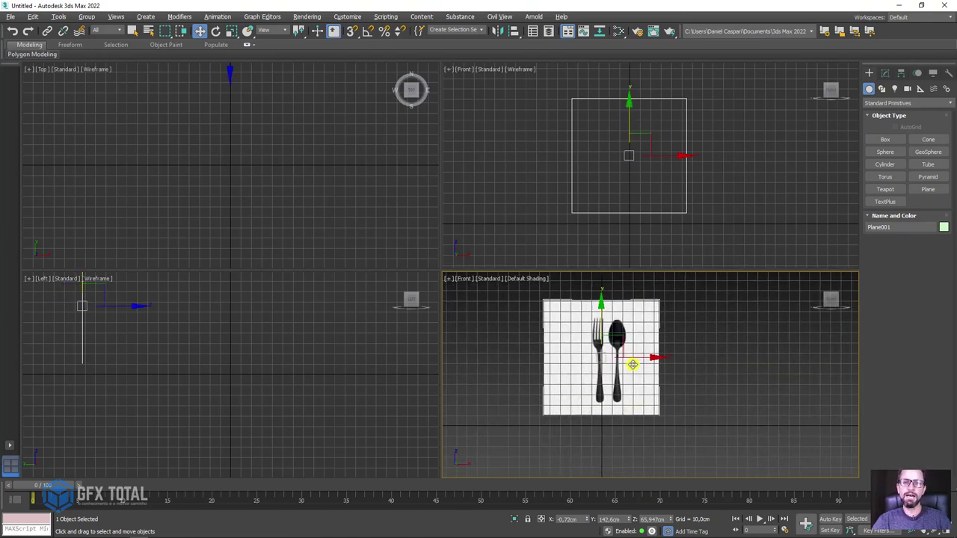
pyautogui.hotkey('alt', 'w')
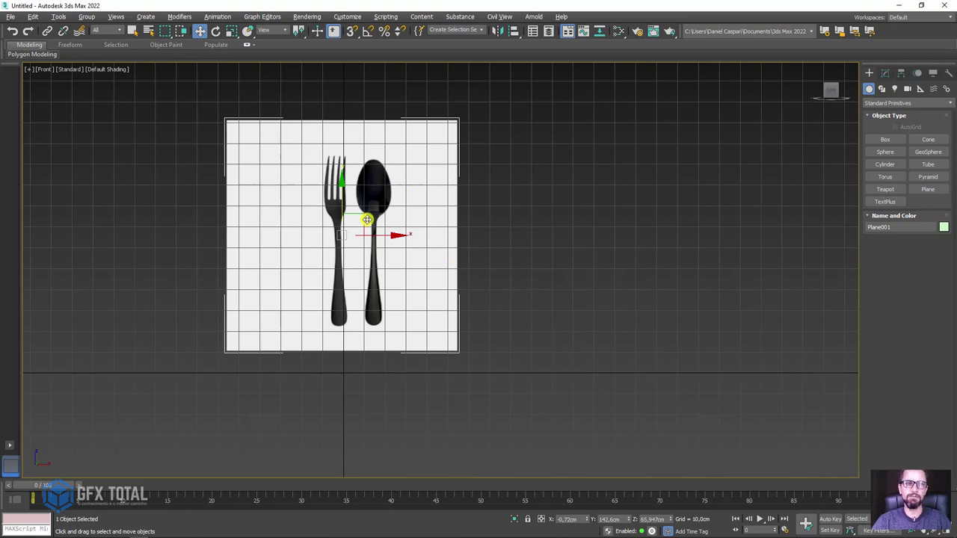
pyautogui.moveTo(348, 219)
pyautogui.mouseDown(button='middle')
pyautogui.moveTo(439, 233)
pyautogui.moveTo(492, 274)
pyautogui.moveTo(510, 241)
pyautogui.moveTo(399, 252)
pyautogui.moveTo(489, 276)
pyautogui.mouseUp(button='middle')
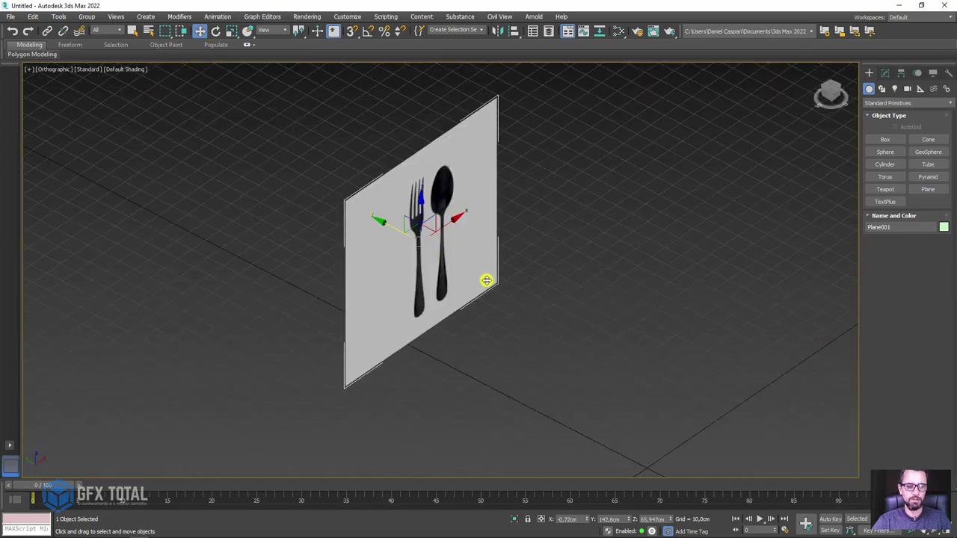
pyautogui.press('f')
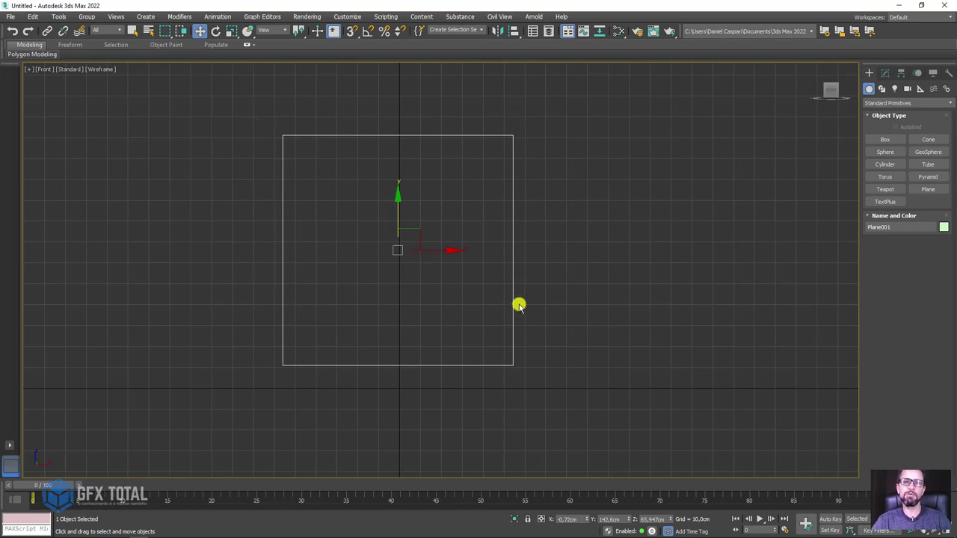
# Step: Show the plane shaded with its texture, hide the grid, and zoom in on the fork and spoon
pyautogui.press('F3')
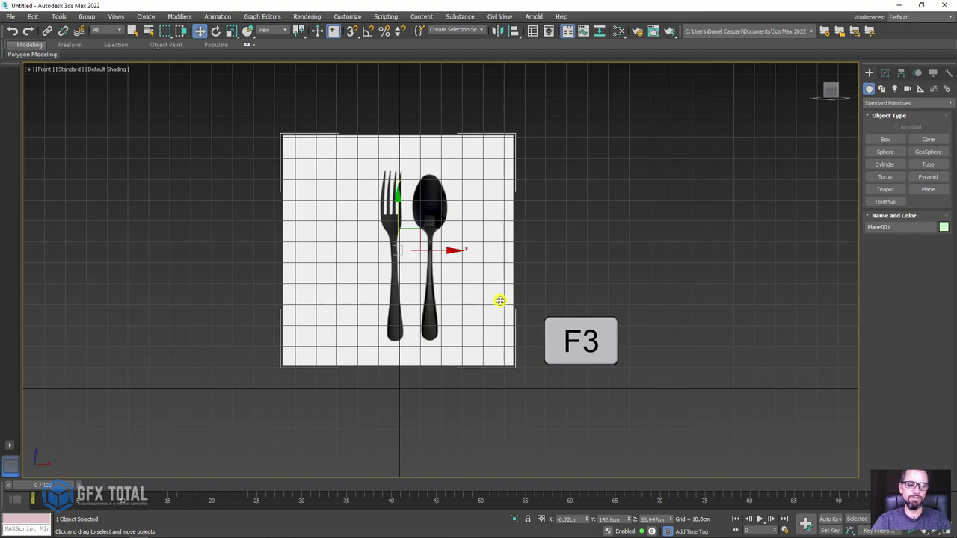
pyautogui.press('F3')
pyautogui.press('F3')
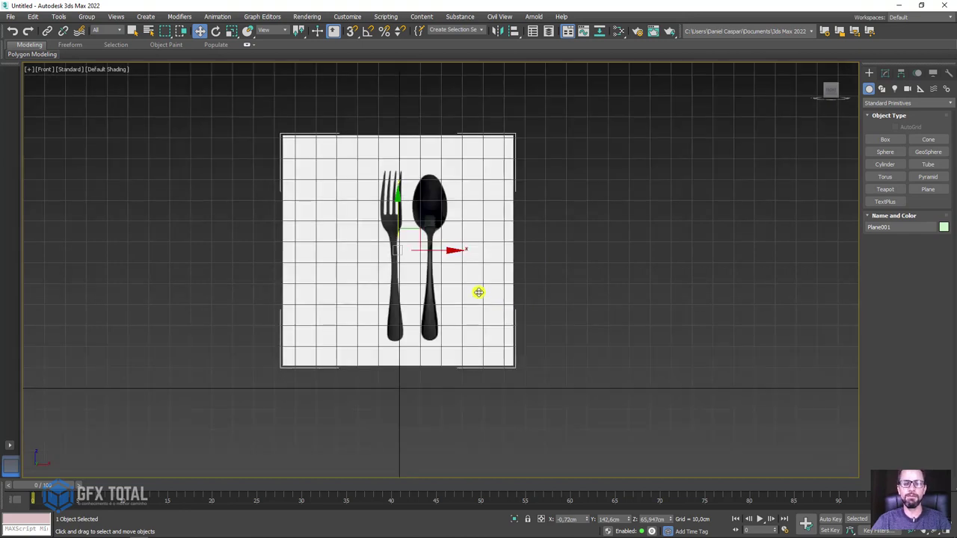
pyautogui.moveTo(441, 269); pyautogui.dragTo(494, 256, button='middle')
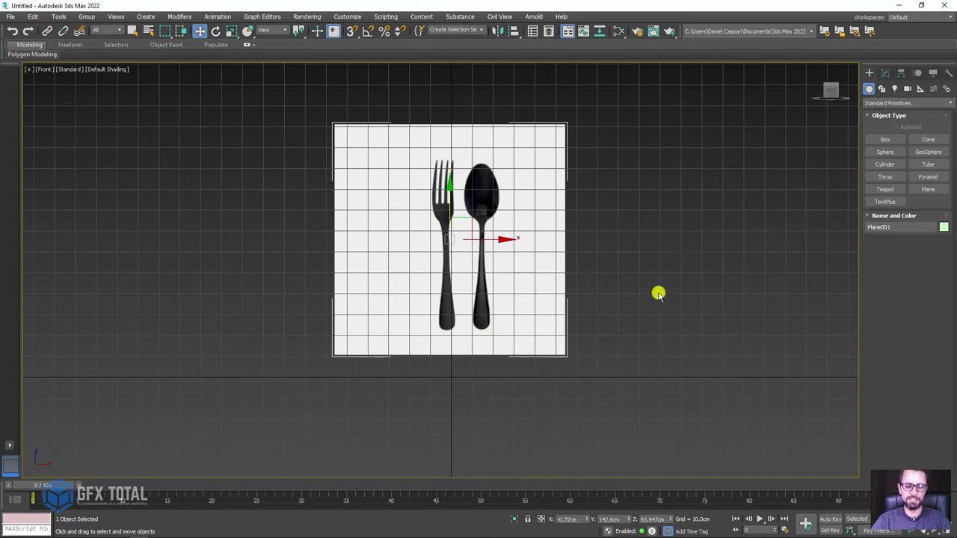
pyautogui.press('g')
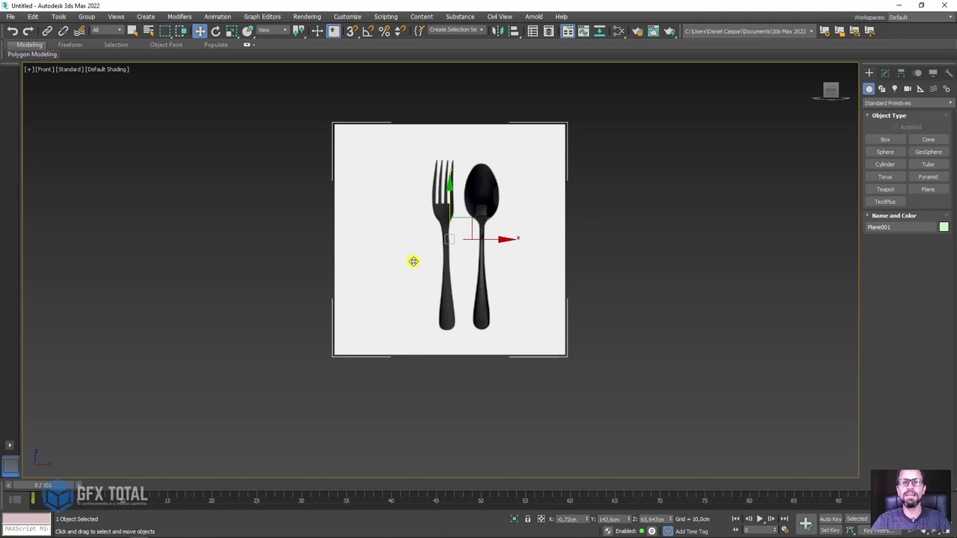
pyautogui.scroll(4, 467, 201)
pyautogui.scroll(2, 464, 198)
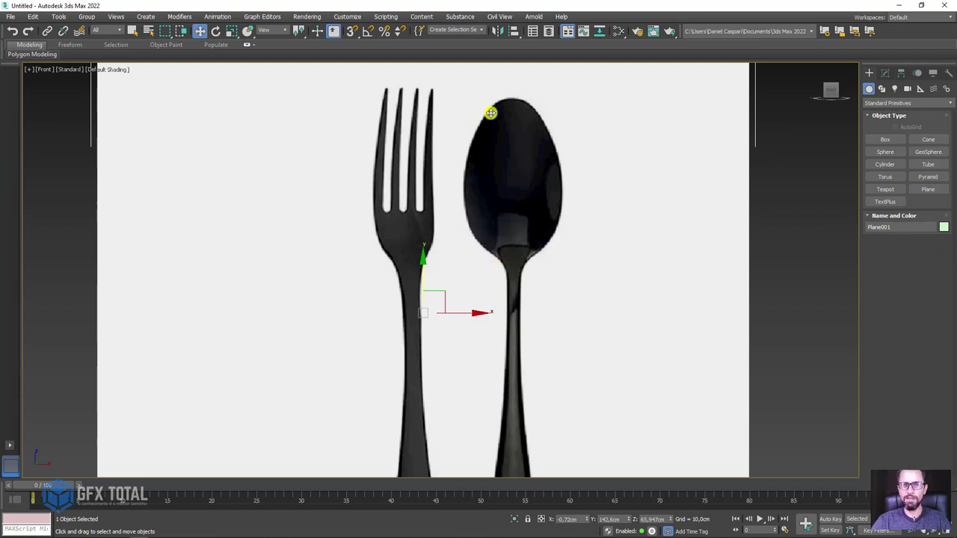
# Step: Draw Plane002 over the spoon's bowl, check it at an angle, and return to Front view
pyautogui.click(928, 189)
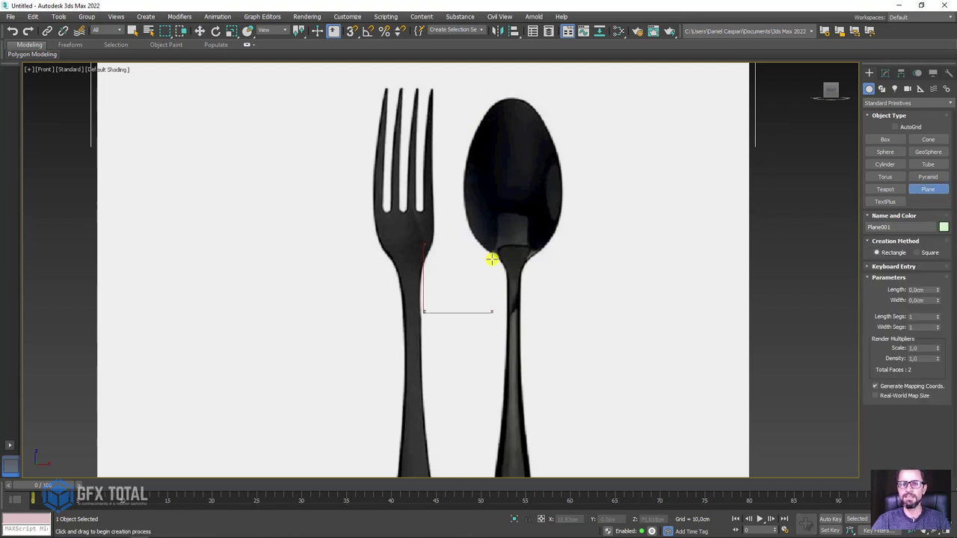
pyautogui.moveTo(456, 92); pyautogui.dragTo(566, 266)
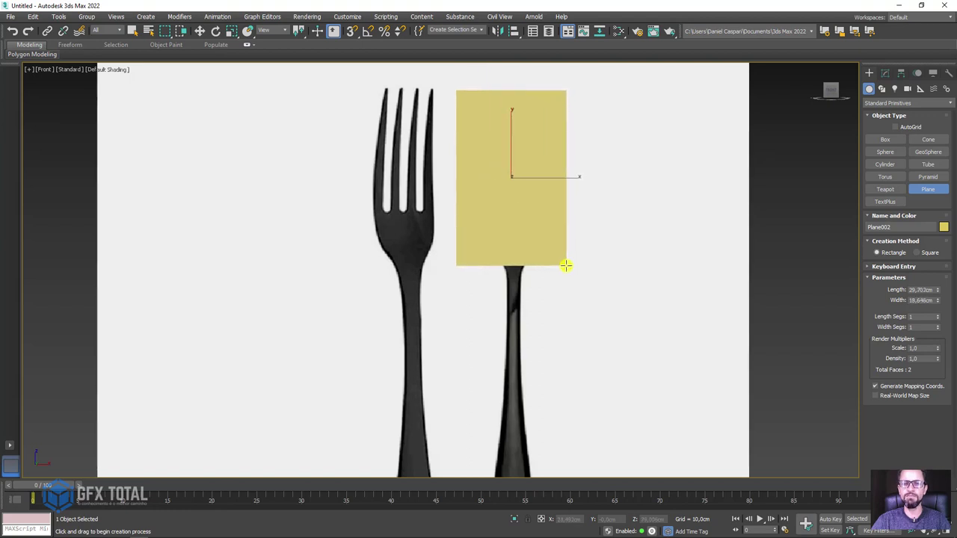
pyautogui.press('w')
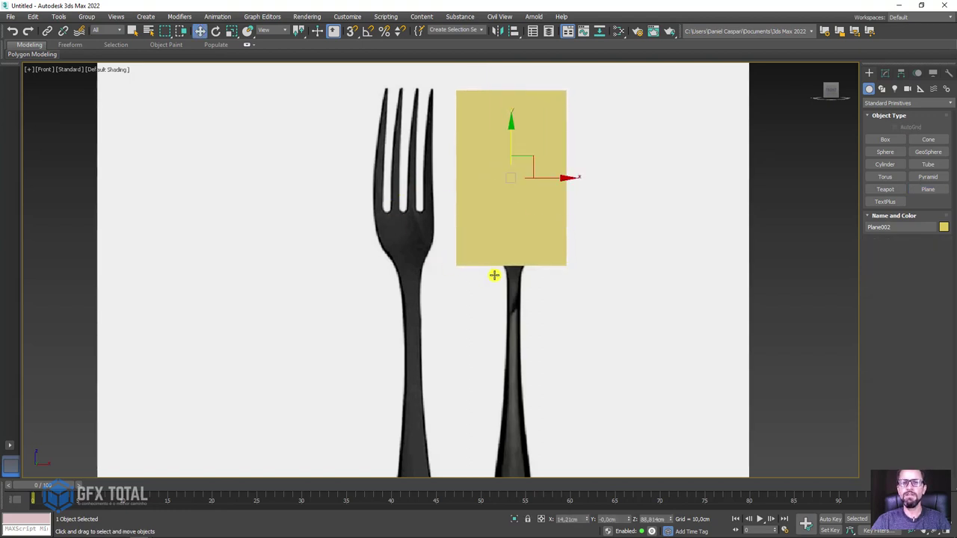
pyautogui.moveTo(536, 269)
pyautogui.keyDown('alt'); pyautogui.mouseDown(button='middle')
pyautogui.moveTo(566, 284)
pyautogui.moveTo(541, 282)
pyautogui.mouseUp(button='middle'); pyautogui.keyUp('alt')
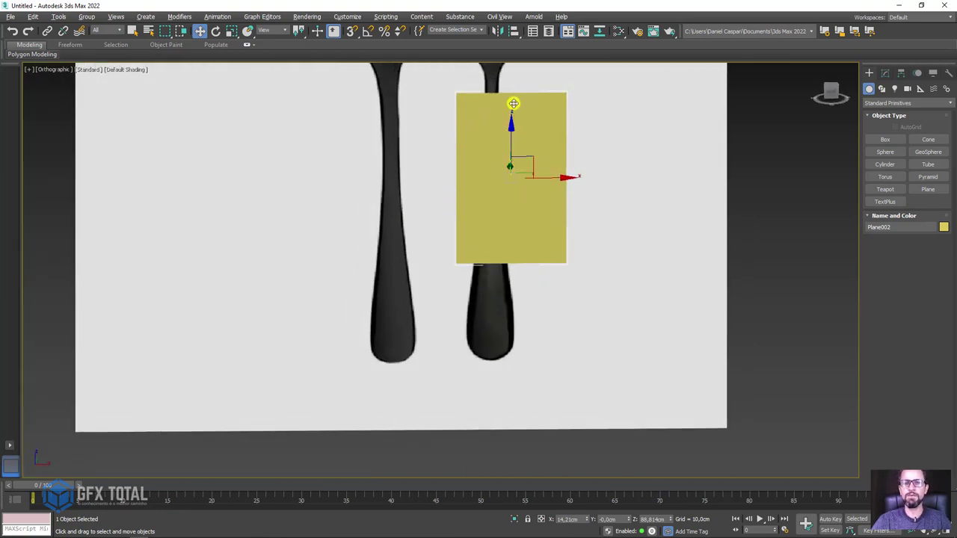
pyautogui.moveTo(513, 100)
pyautogui.keyDown('alt'); pyautogui.mouseDown(button='middle')
pyautogui.moveTo(541, 111)
pyautogui.moveTo(558, 188)
pyautogui.moveTo(538, 183)
pyautogui.mouseUp(button='middle'); pyautogui.keyUp('alt')
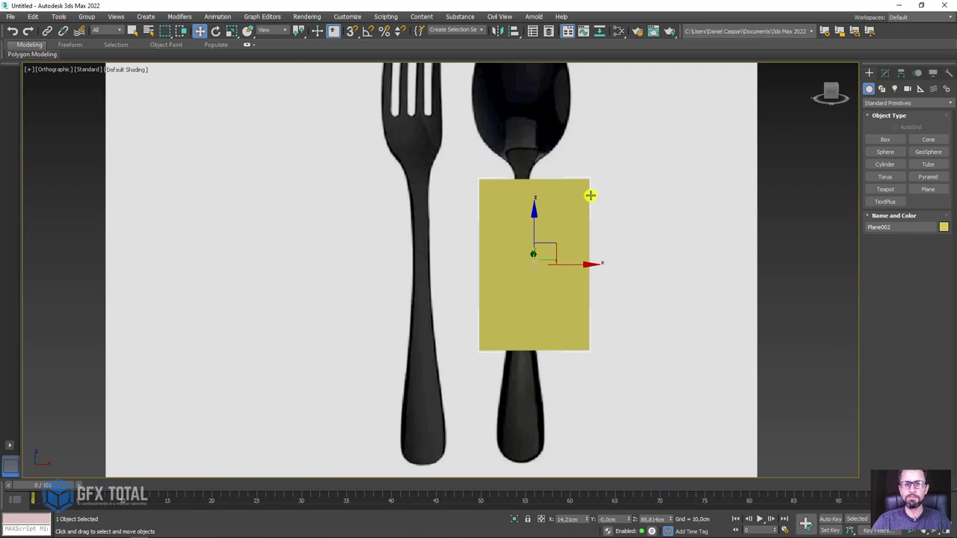
pyautogui.scroll(-1, 575, 228)
pyautogui.scroll(-3, 570, 237)
pyautogui.press('f')
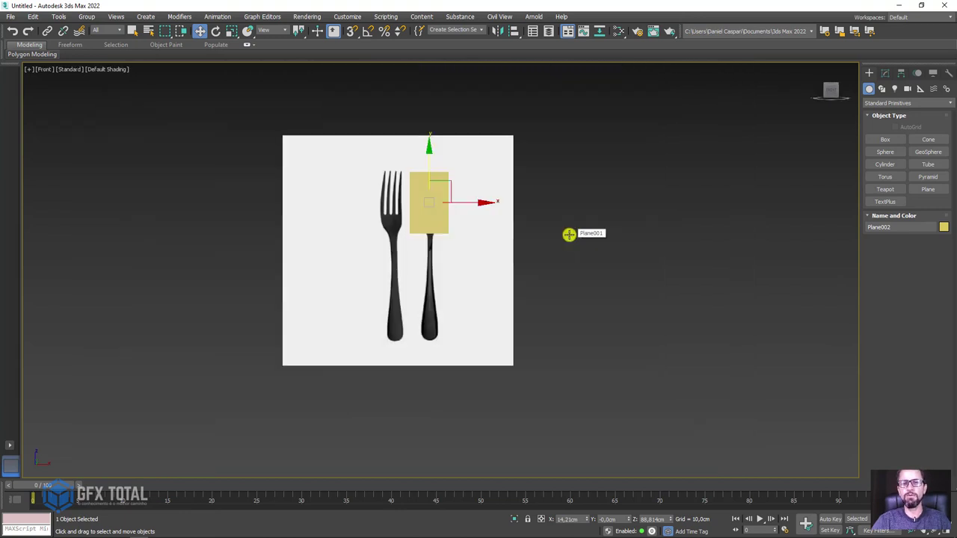
pyautogui.scroll(2, 430, 199)
pyautogui.scroll(5, 432, 201)
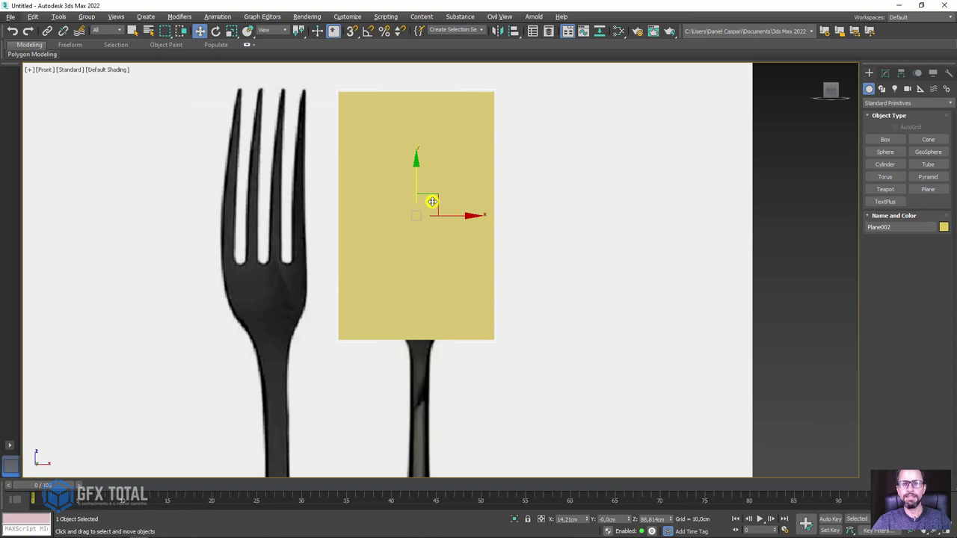
# Step: Make Plane002 see-through in Object Properties and nudge it slightly right and down
pyautogui.rightClick(432, 201)
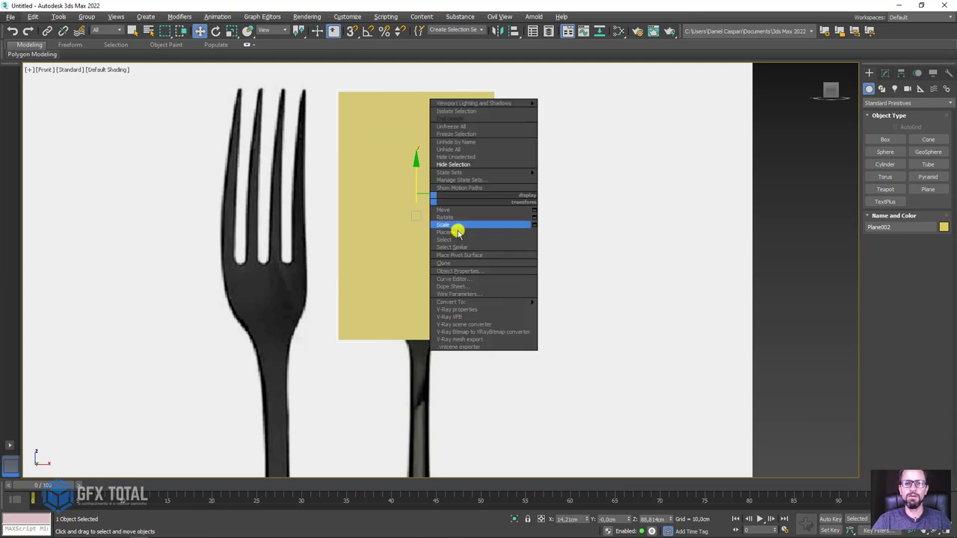
pyautogui.click(464, 273)
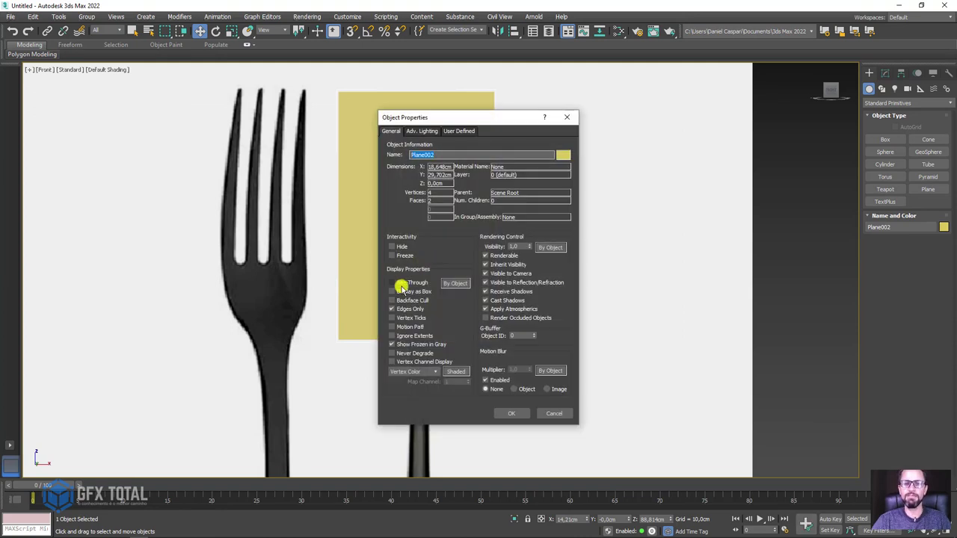
pyautogui.click(408, 284)
pyautogui.click(512, 413)
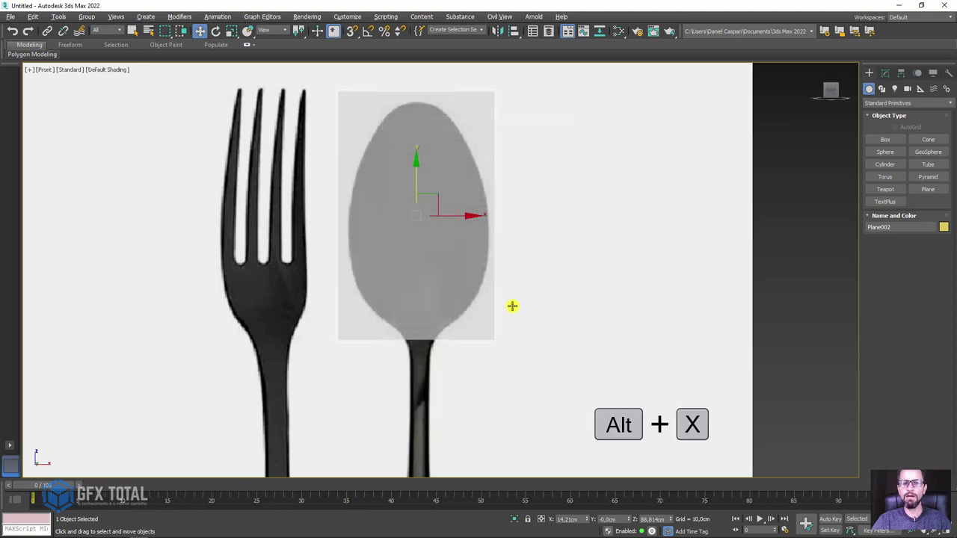
pyautogui.hotkey('alt', 'x')
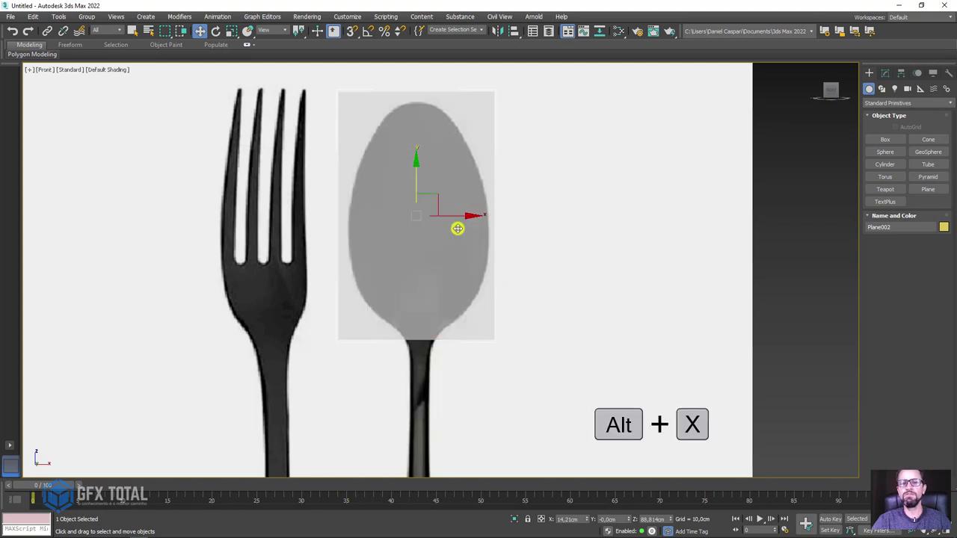
pyautogui.moveTo(456, 215); pyautogui.dragTo(459, 205)
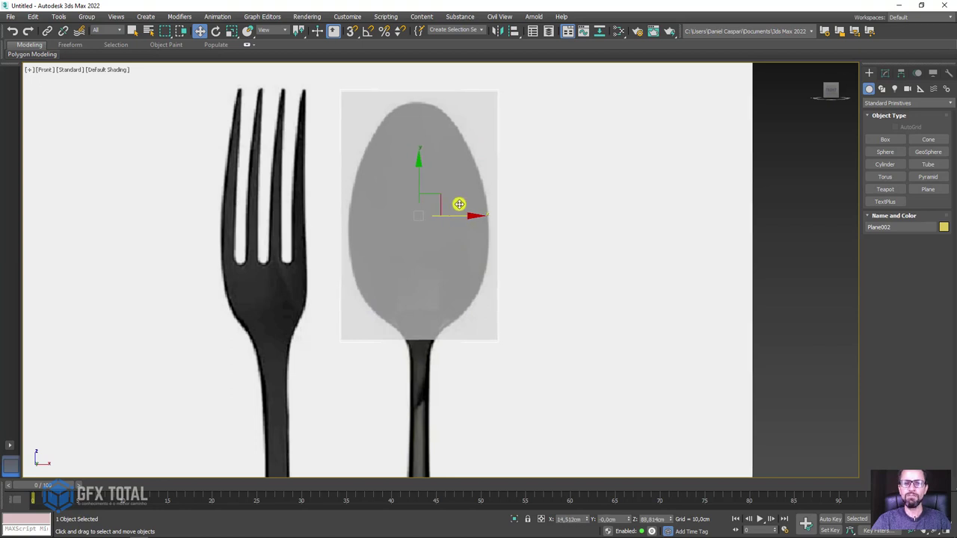
pyautogui.moveTo(420, 175); pyautogui.dragTo(416, 181)
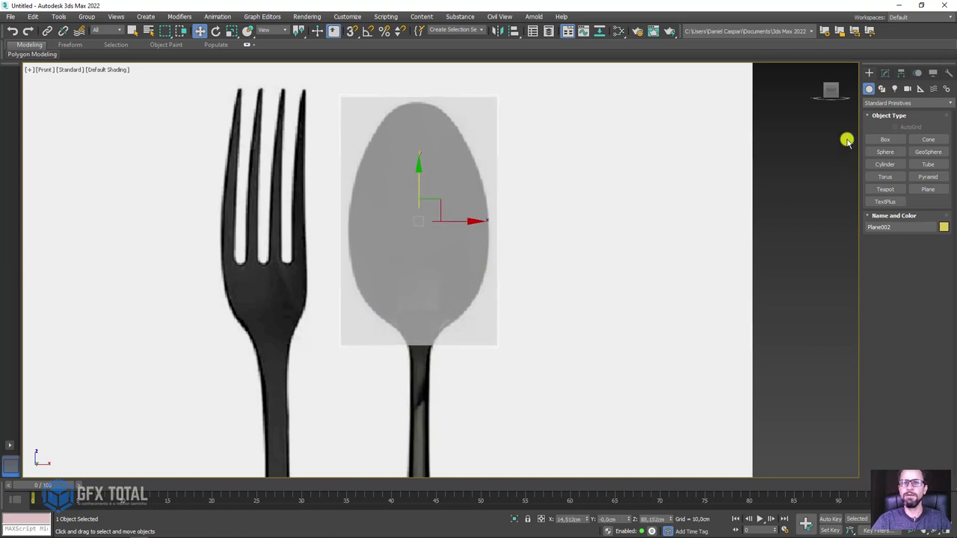
# Step: Give Plane002 4 length and 2 width segments, with edged faces shown
pyautogui.click(886, 74)
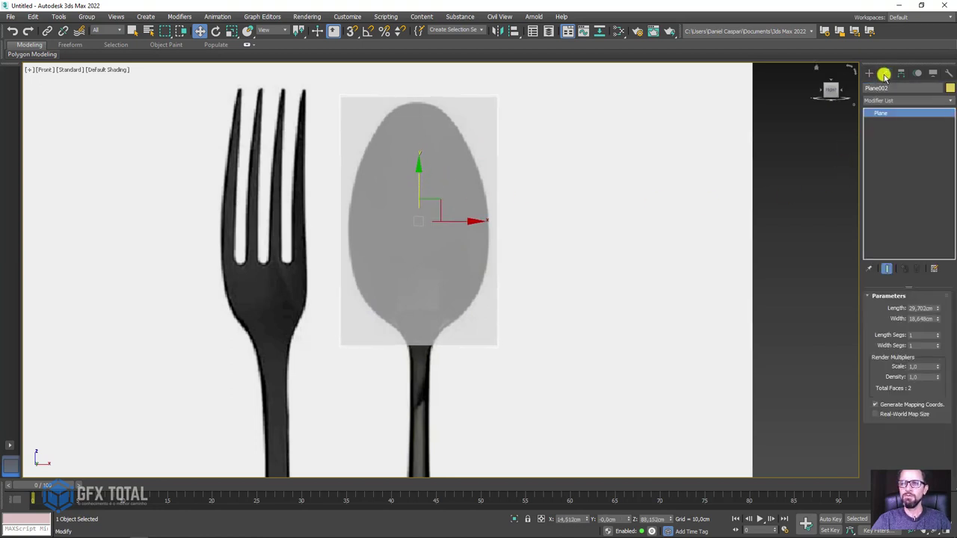
pyautogui.click(938, 333)
pyautogui.click(938, 334)
pyautogui.click(937, 333)
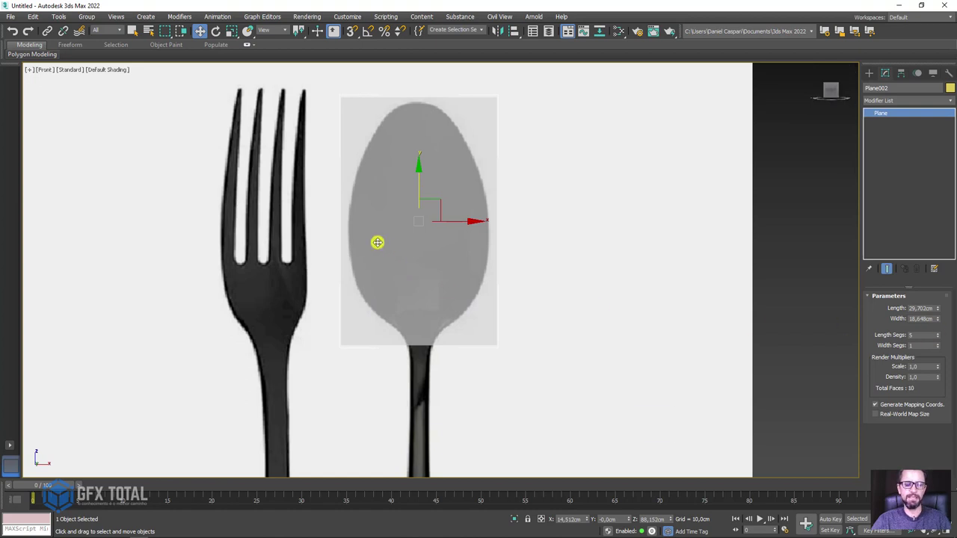
pyautogui.press('F4')
pyautogui.click(940, 339)
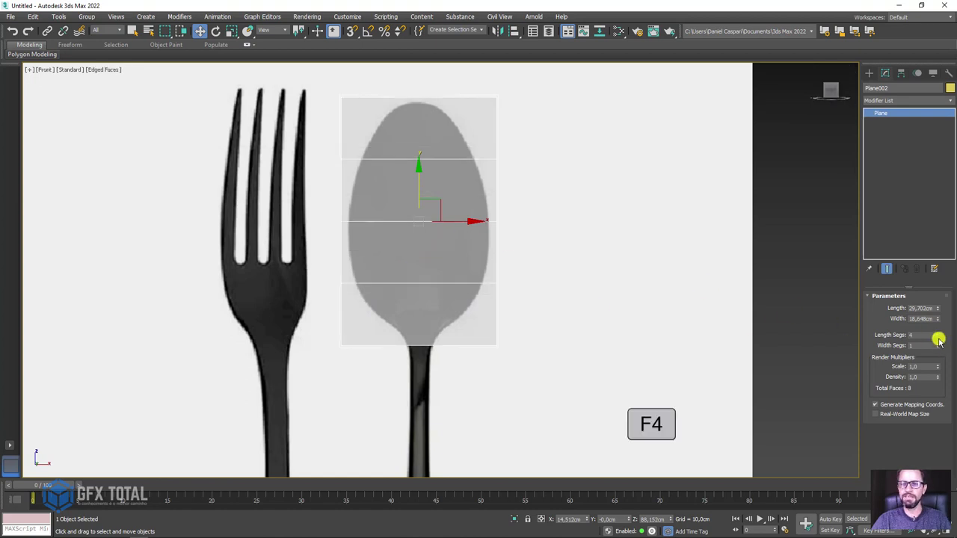
pyautogui.click(939, 338)
pyautogui.click(938, 333)
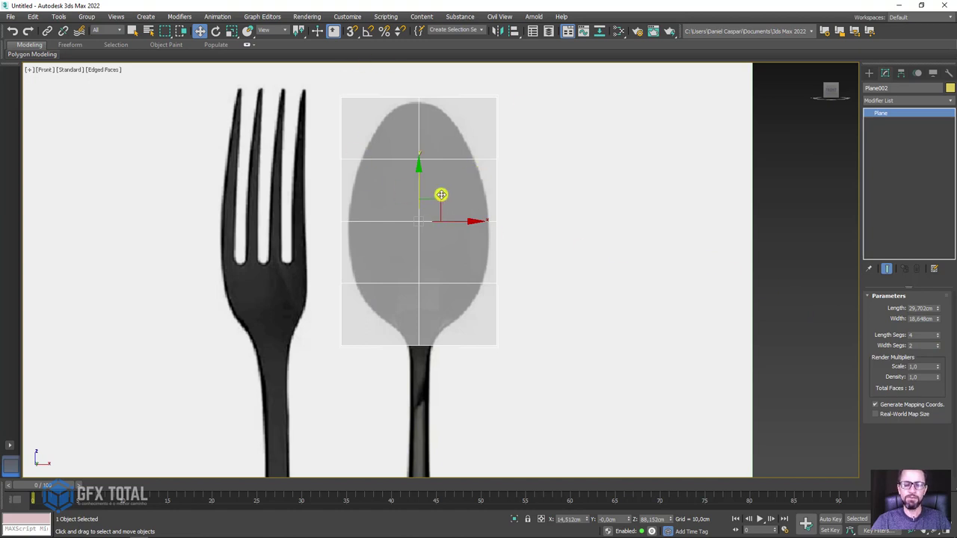
# Step: Add an Edit Poly modifier to Plane002 and enter Vertex level
pyautogui.click(922, 101)
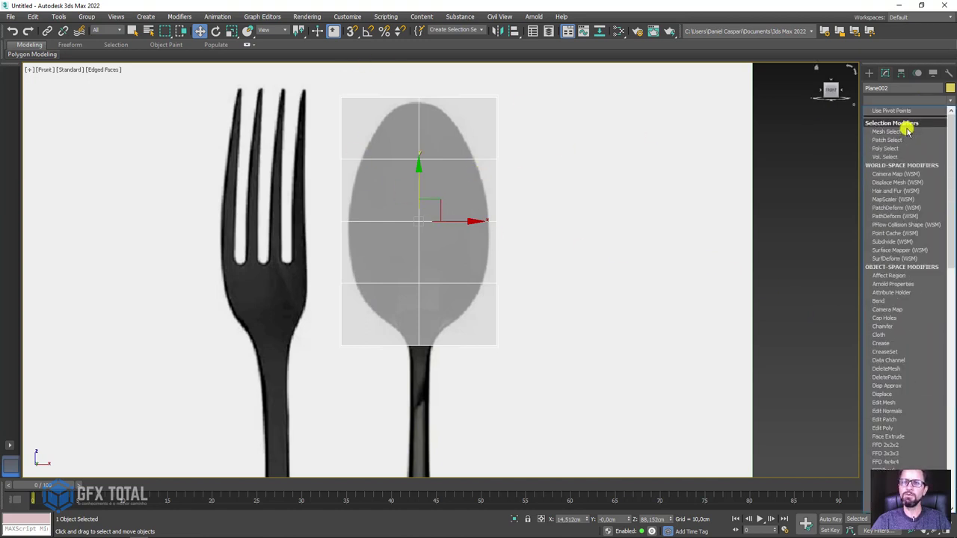
pyautogui.click(884, 428)
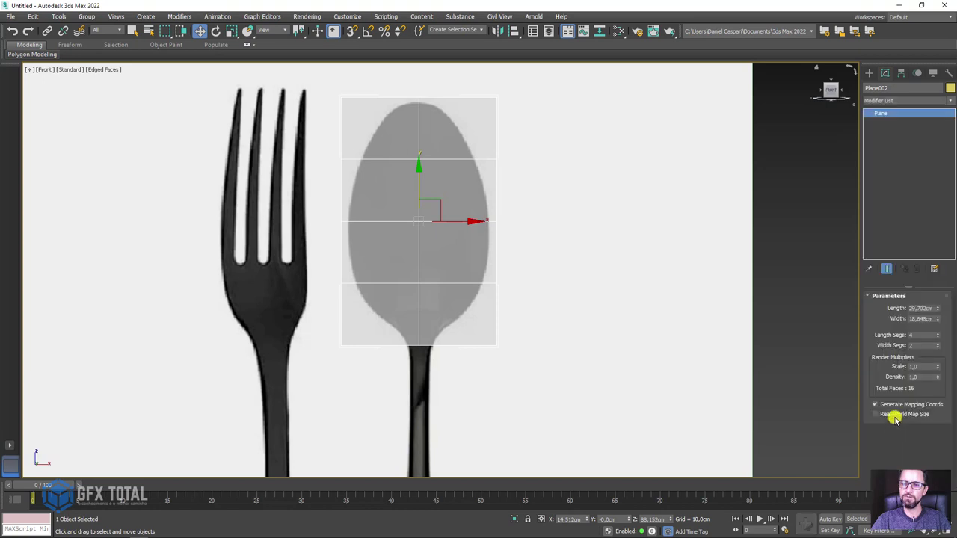
pyautogui.click(883, 375)
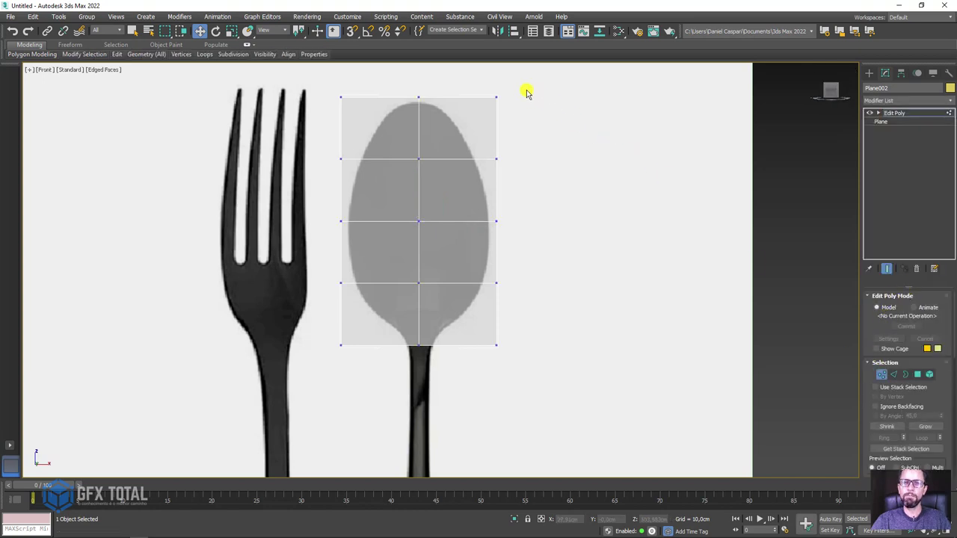
# Step: Select the four corner vertices and scale them inward toward the centre
pyautogui.moveTo(526, 93); pyautogui.dragTo(427, 104)
pyautogui.keyDown('ctrl'); pyautogui.moveTo(331, 111); pyautogui.dragTo(334, 114); pyautogui.keyUp('ctrl')
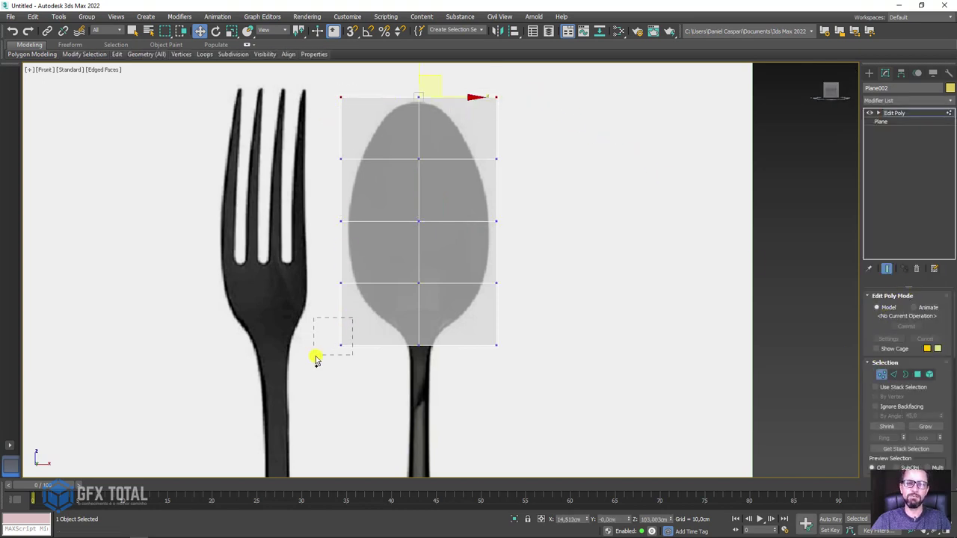
pyautogui.keyDown('ctrl'); pyautogui.moveTo(315, 360); pyautogui.dragTo(317, 362); pyautogui.keyUp('ctrl')
pyautogui.keyDown('ctrl'); pyautogui.moveTo(500, 333); pyautogui.dragTo(471, 365); pyautogui.keyUp('ctrl')
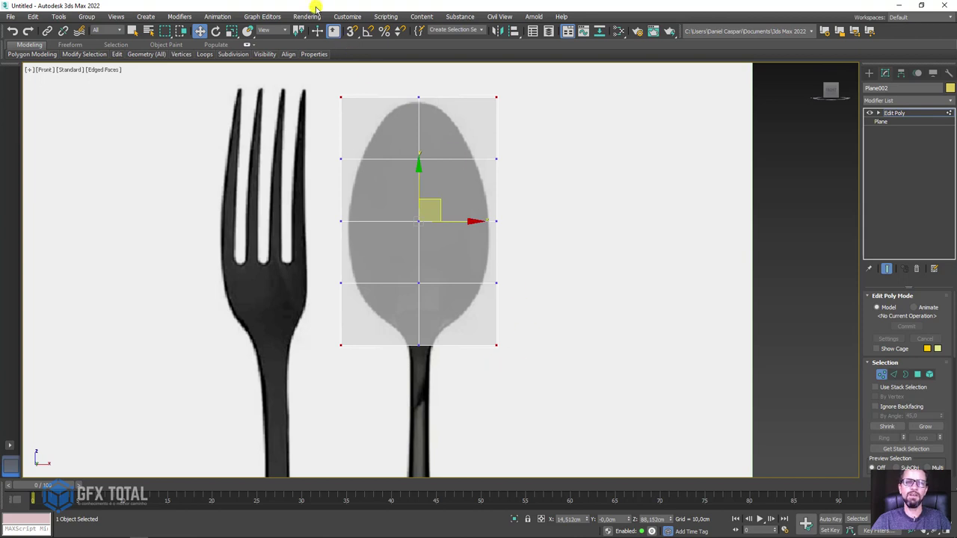
pyautogui.click(232, 31)
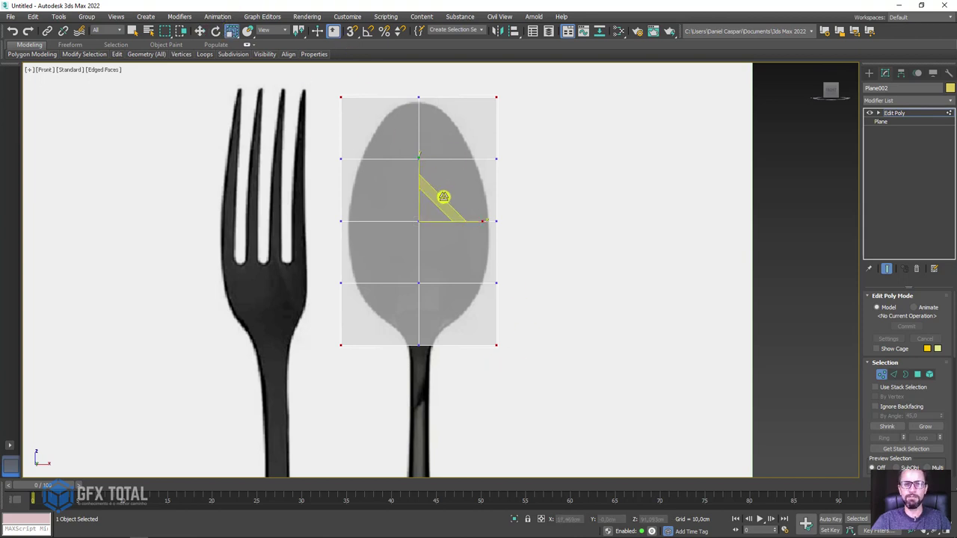
pyautogui.moveTo(444, 197); pyautogui.dragTo(433, 210)
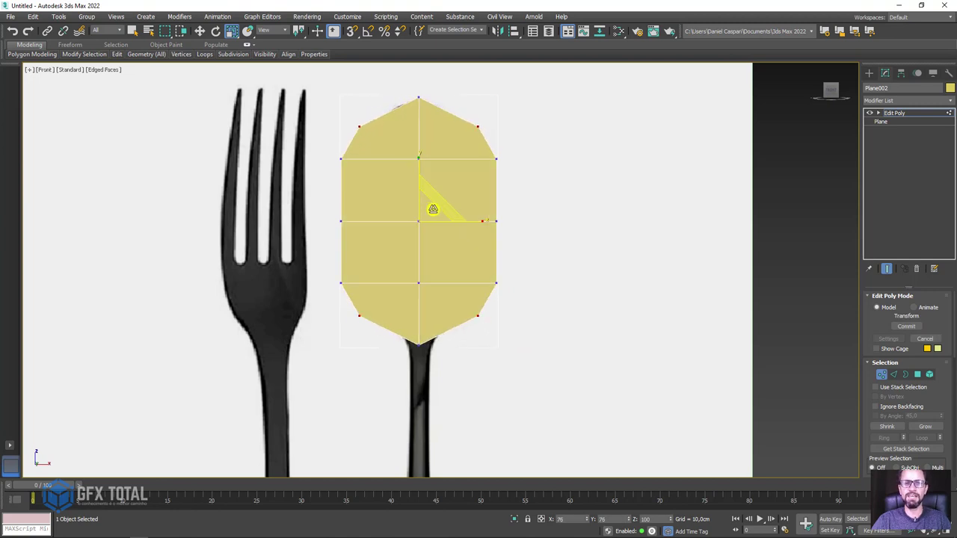
pyautogui.moveTo(433, 210); pyautogui.dragTo(430, 207)
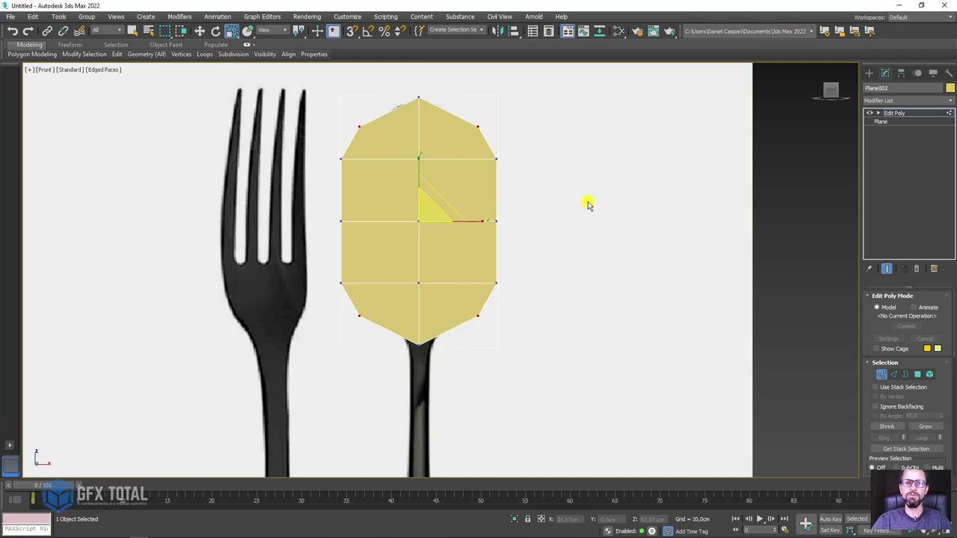
# Step: Narrow the top corner vertices horizontally and leave Vertex level
pyautogui.moveTo(334, 99)
pyautogui.mouseDown()
pyautogui.moveTo(494, 142)
pyautogui.moveTo(473, 131)
pyautogui.mouseUp()
pyautogui.press('w')
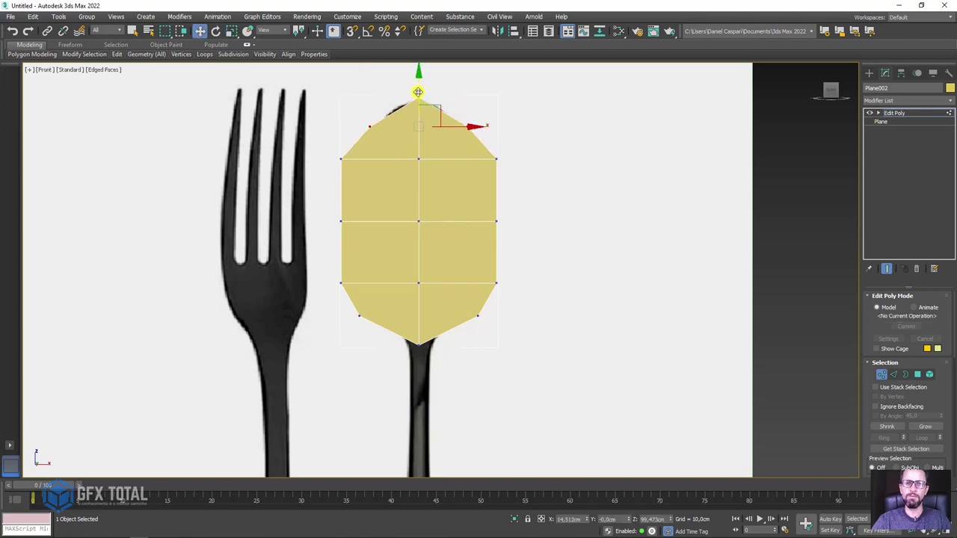
pyautogui.click(888, 113)
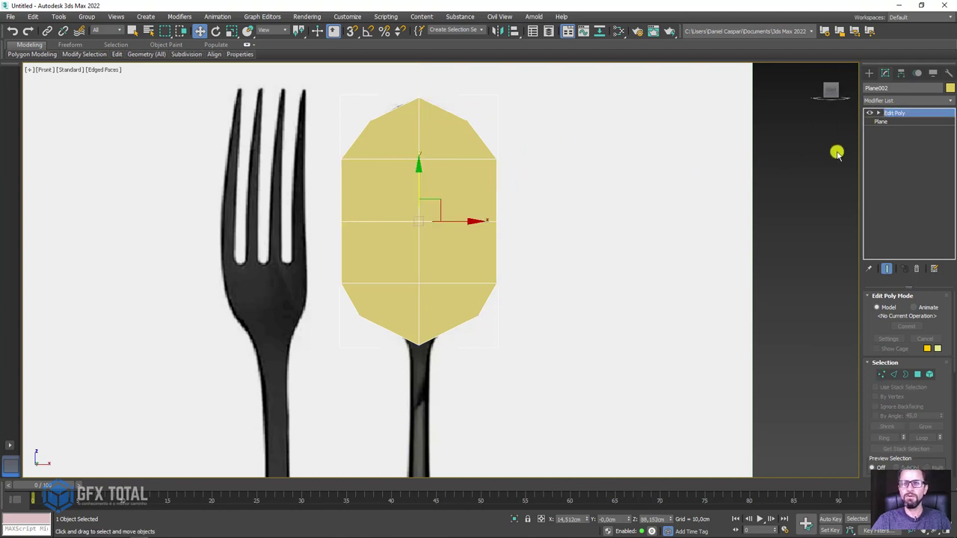
pyautogui.click(924, 101)
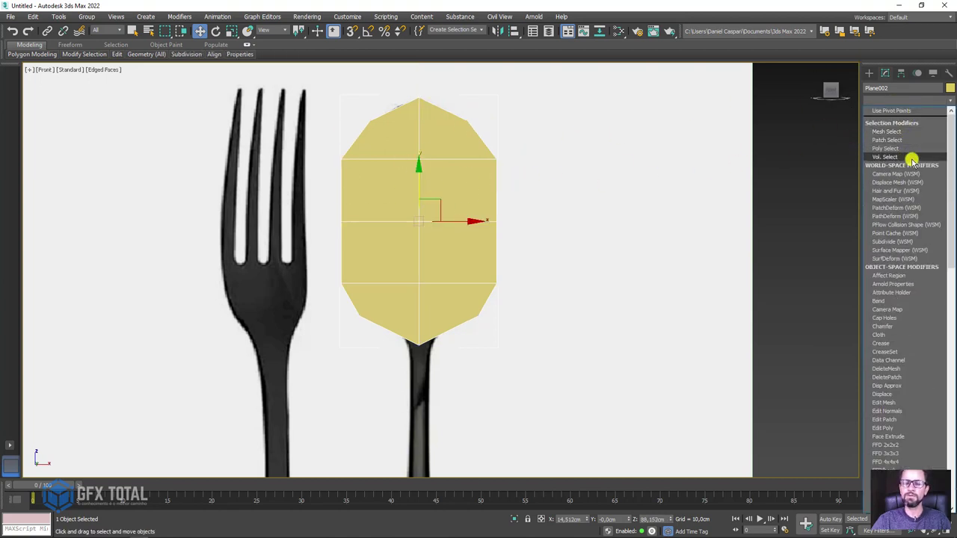
# Step: Add an FFD 2x2x2 and scale the top control points inward, lowering them slightly
pyautogui.click(894, 445)
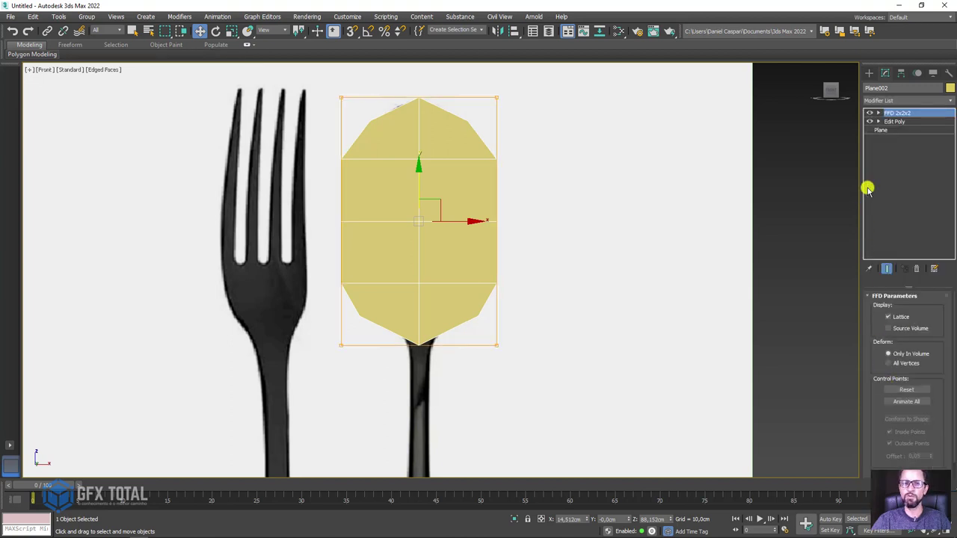
pyautogui.click(880, 114)
pyautogui.click(897, 121)
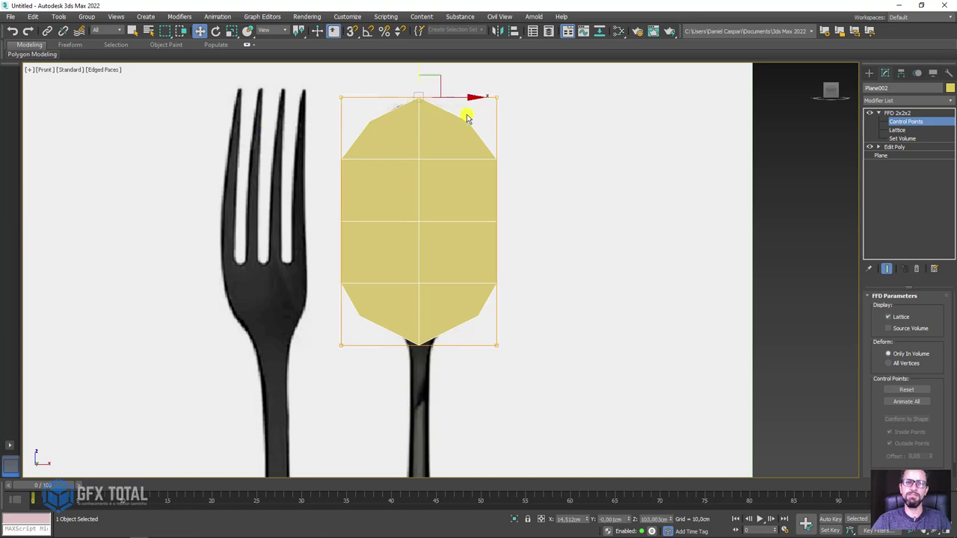
pyautogui.click(231, 31)
pyautogui.moveTo(483, 95); pyautogui.dragTo(455, 98)
pyautogui.moveTo(483, 94); pyautogui.dragTo(481, 158, button='middle')
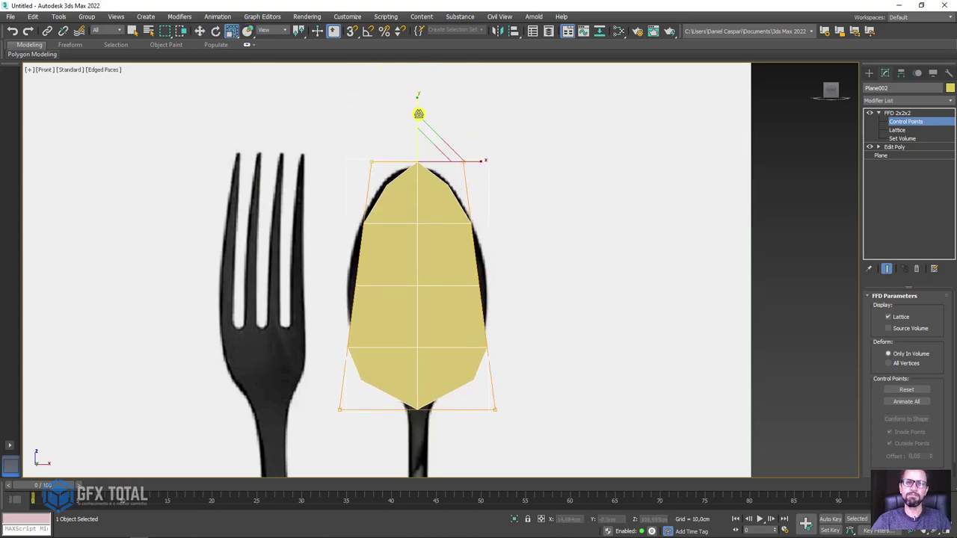
pyautogui.press('w')
pyautogui.moveTo(418, 117); pyautogui.dragTo(419, 120)
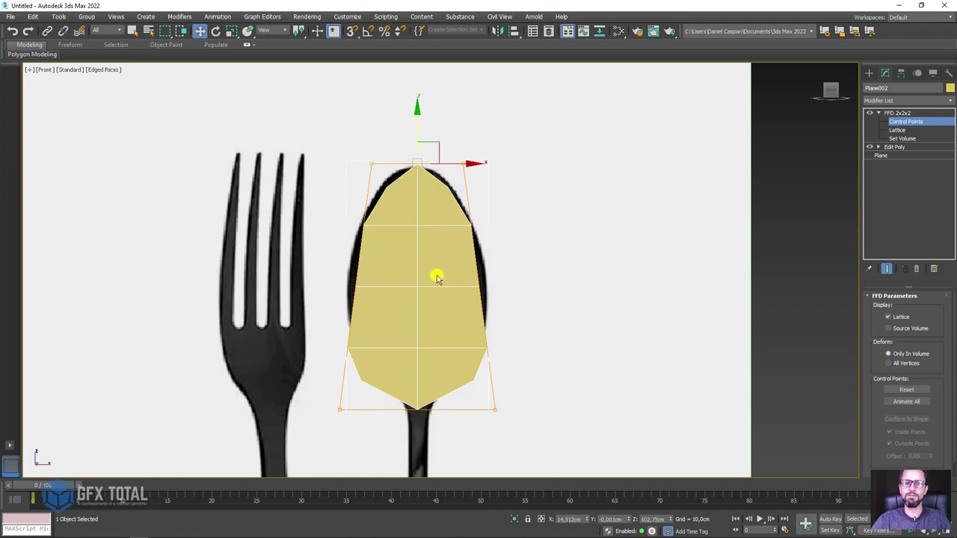
# Step: Exit Control Points and stack another Edit Poly above the FFD
pyautogui.click(908, 114)
pyautogui.click(881, 113)
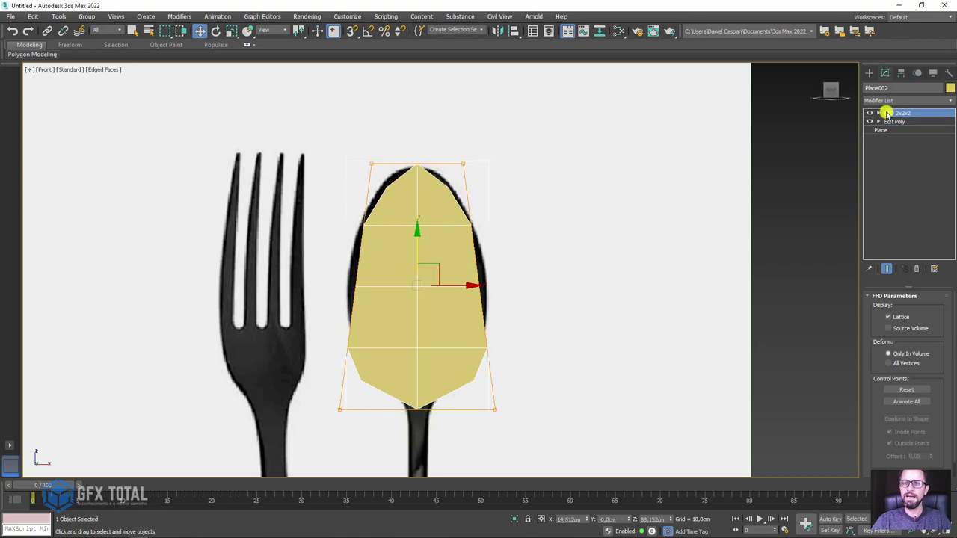
pyautogui.click(895, 101)
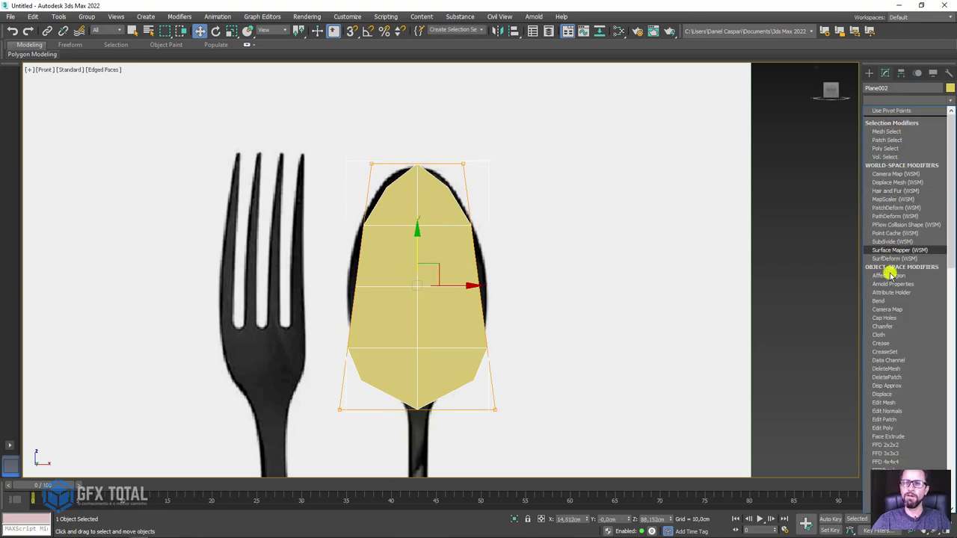
pyautogui.click(892, 422)
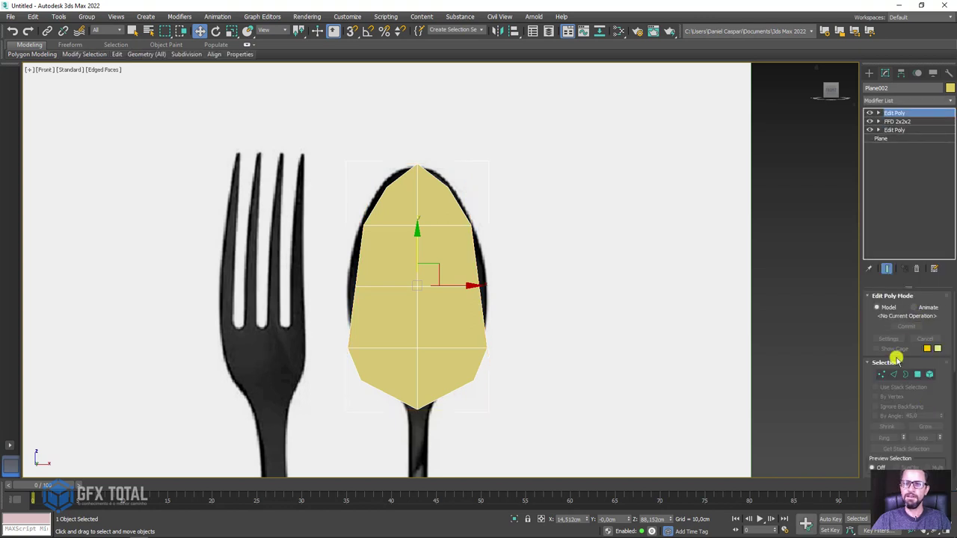
# Step: Raise the outer side vertices and upper rim vertices to round the top of the bowl
pyautogui.click(882, 374)
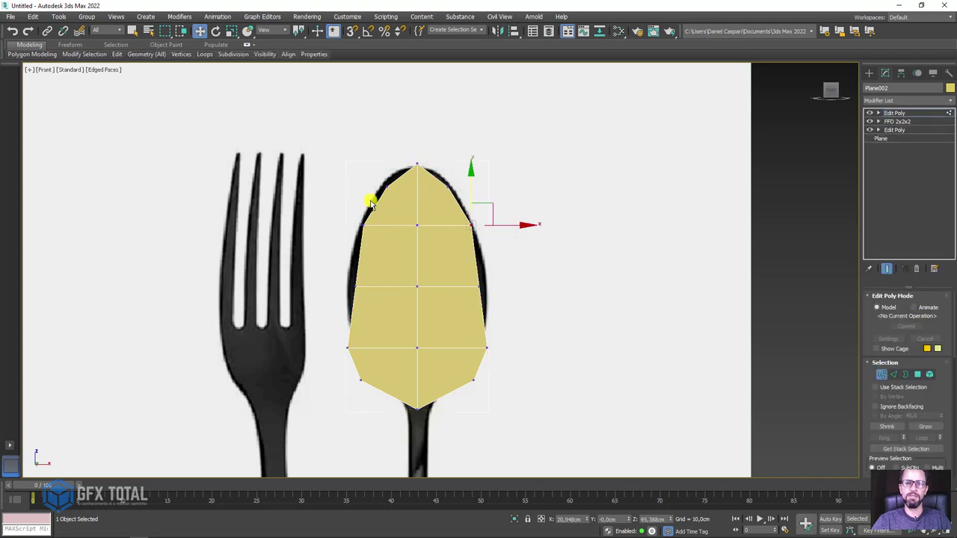
pyautogui.keyDown('ctrl'); pyautogui.click(362, 225); pyautogui.keyUp('ctrl')
pyautogui.scroll(3, 397, 213)
pyautogui.moveTo(427, 190); pyautogui.dragTo(432, 184)
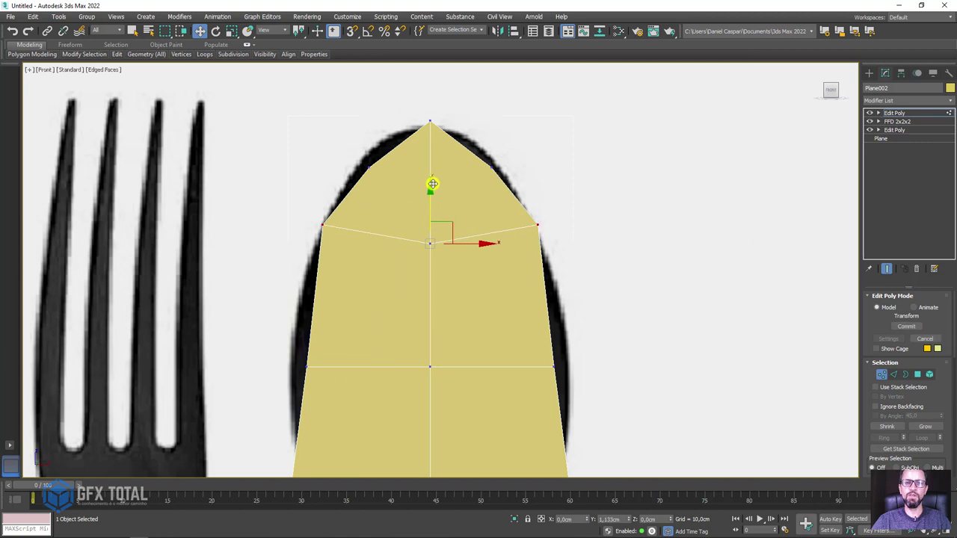
pyautogui.click(491, 166)
pyautogui.keyDown('ctrl'); pyautogui.click(369, 166); pyautogui.keyUp('ctrl')
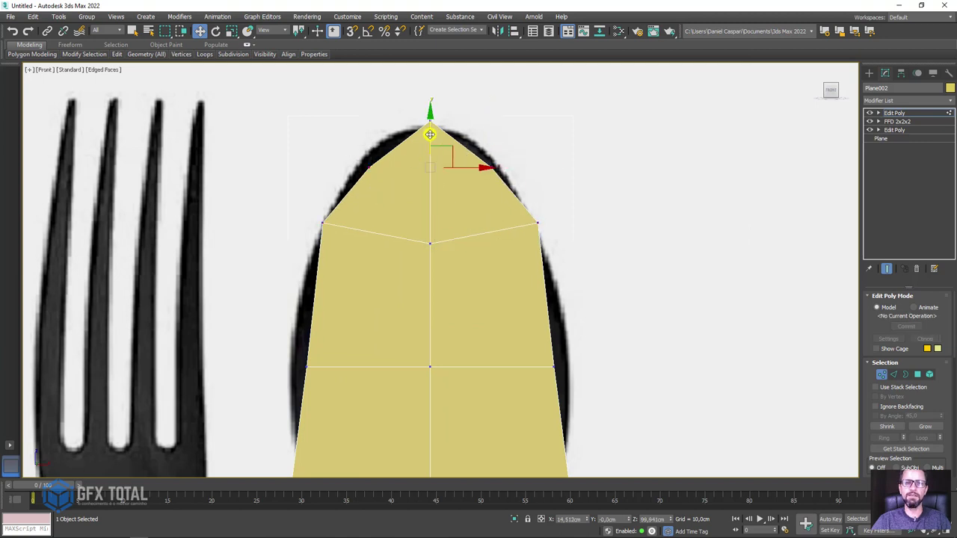
pyautogui.moveTo(430, 134); pyautogui.dragTo(430, 112)
pyautogui.scroll(-3, 438, 131)
pyautogui.scroll(2, 493, 242)
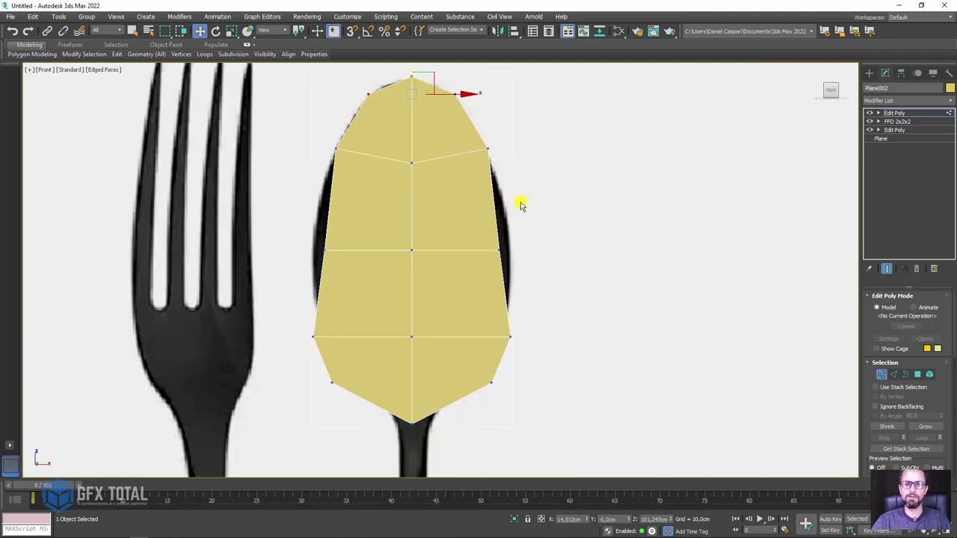
# Step: Raise and widen the middle vertex row, then move the lower rows up slightly
pyautogui.moveTo(255, 271); pyautogui.dragTo(257, 270)
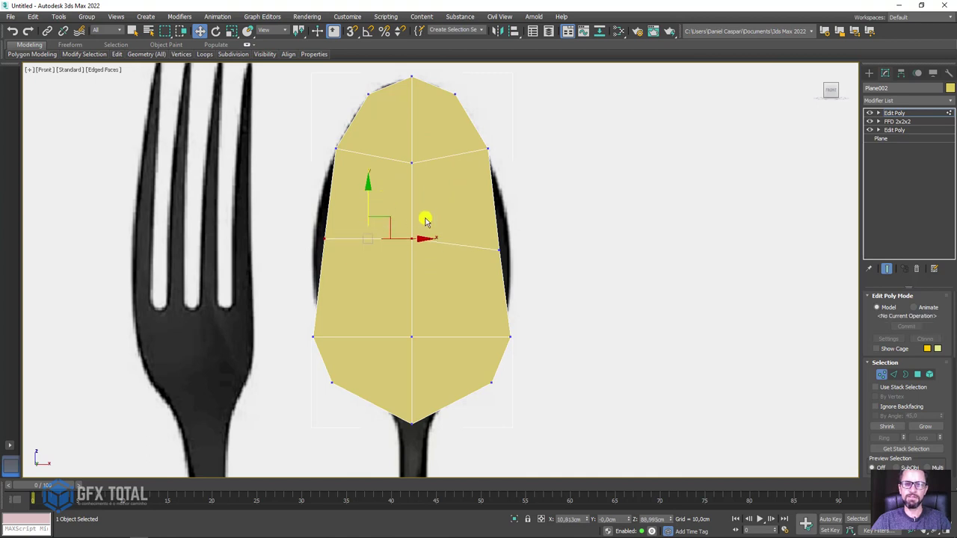
pyautogui.keyDown('alt'); pyautogui.click(321, 249); pyautogui.keyUp('alt')
pyautogui.moveTo(421, 217); pyautogui.dragTo(412, 200)
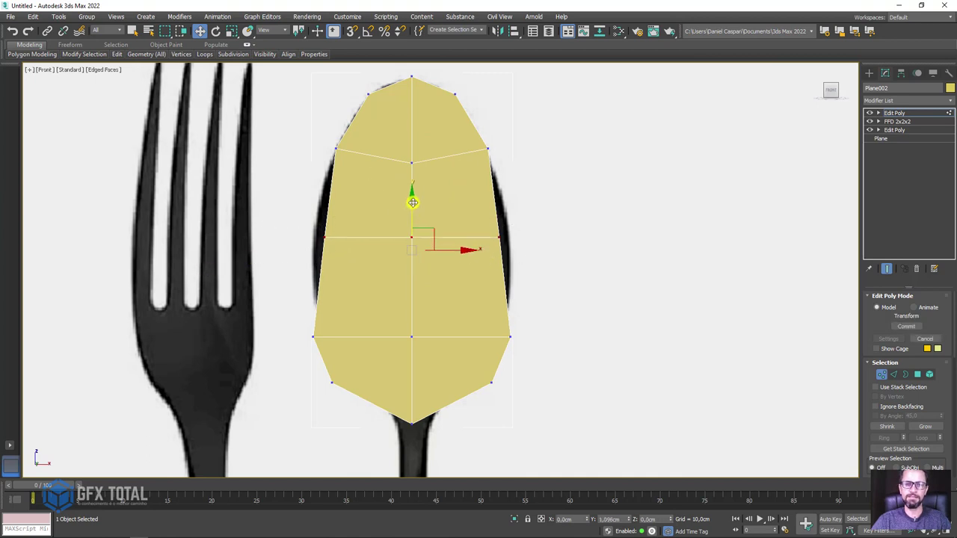
pyautogui.press('e')
pyautogui.press('r')
pyautogui.moveTo(469, 235); pyautogui.dragTo(476, 234)
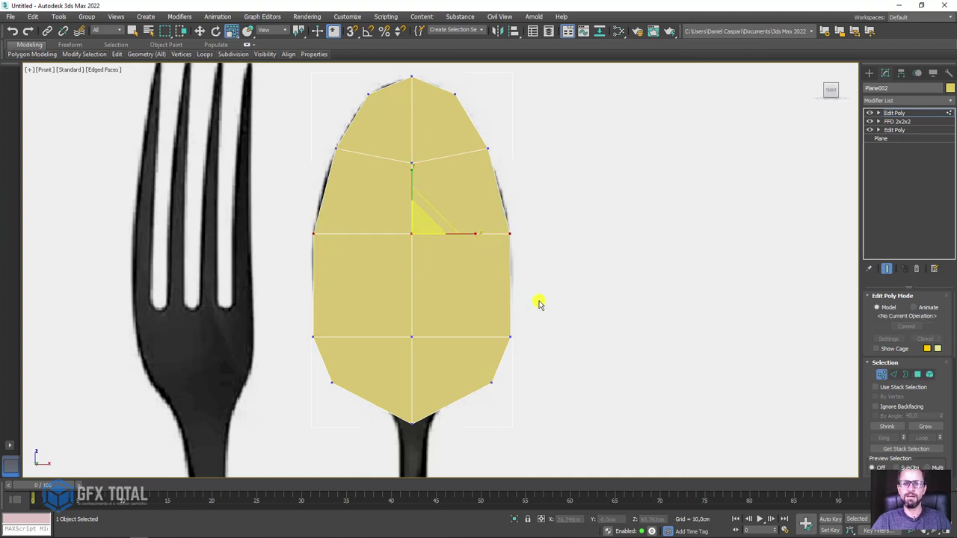
pyautogui.moveTo(357, 419); pyautogui.dragTo(342, 374)
pyautogui.press('w')
pyautogui.moveTo(408, 327); pyautogui.dragTo(411, 317)
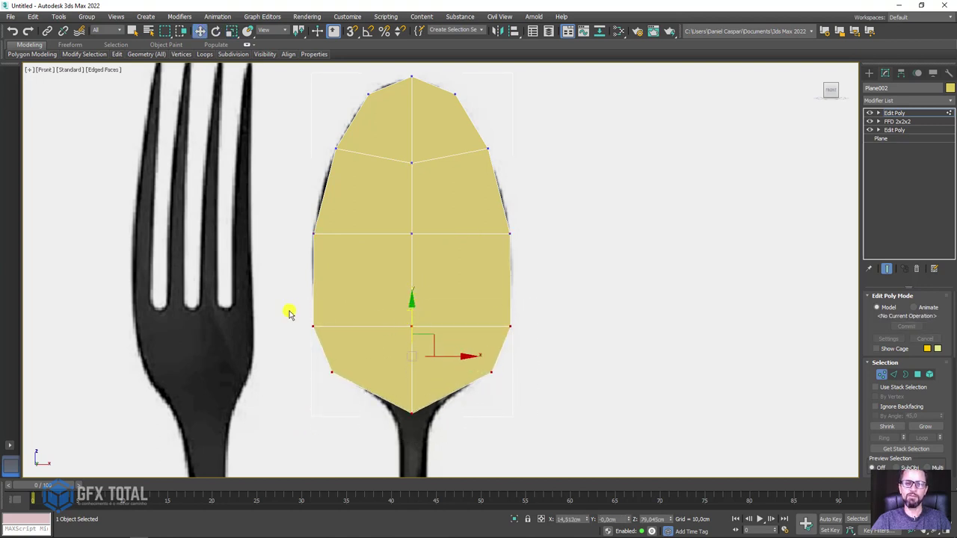
# Step: Adjust the middle vertex row up and down until it fits the reference bowl outline
pyautogui.moveTo(288, 308); pyautogui.dragTo(551, 340)
pyautogui.moveTo(413, 292)
pyautogui.mouseDown()
pyautogui.moveTo(411, 267)
pyautogui.moveTo(426, 335)
pyautogui.mouseUp()
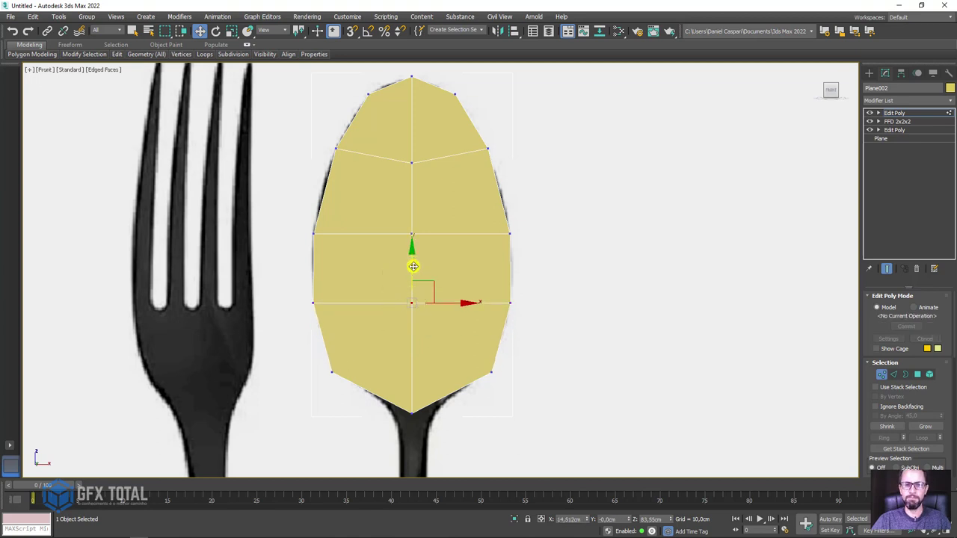
pyautogui.moveTo(412, 267); pyautogui.dragTo(413, 257)
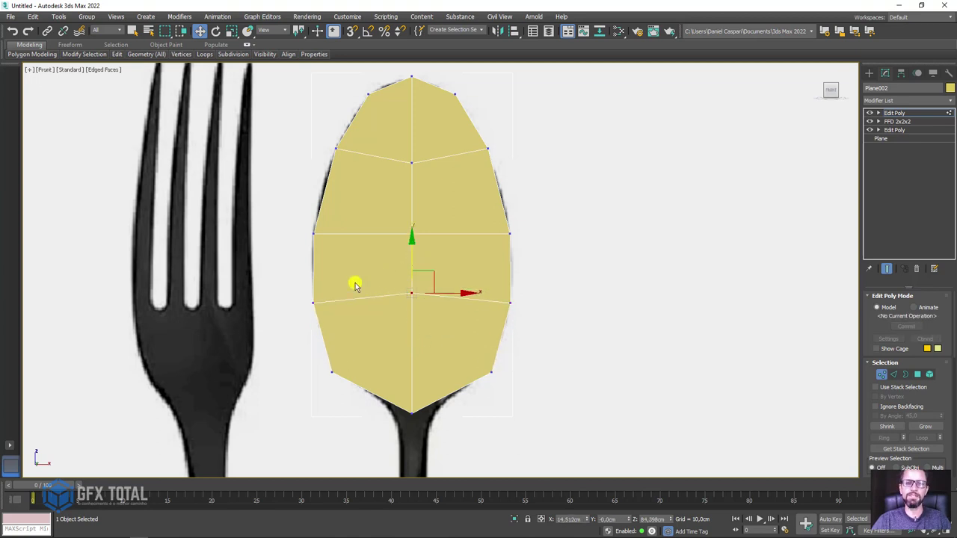
pyautogui.moveTo(528, 326); pyautogui.dragTo(528, 326)
pyautogui.moveTo(411, 252); pyautogui.dragTo(411, 272)
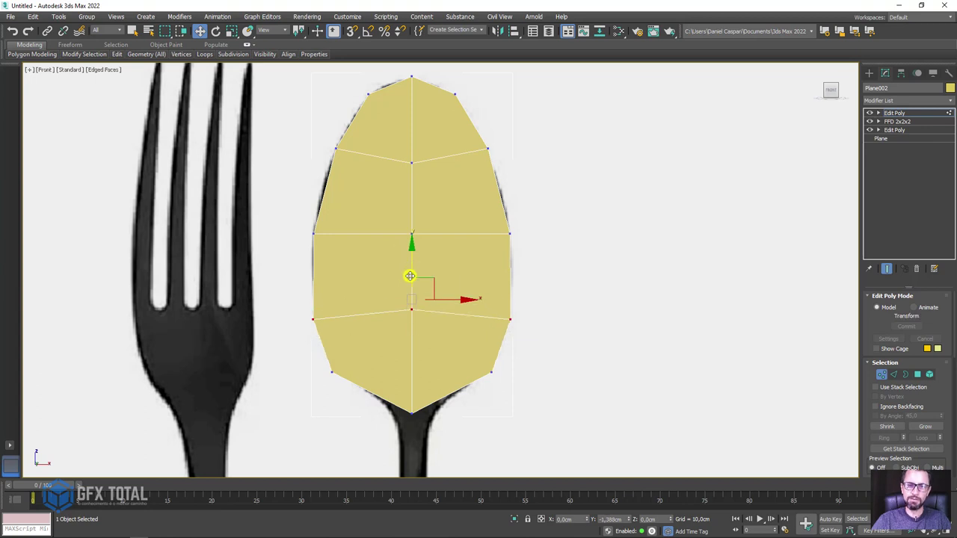
pyautogui.scroll(-3, 442, 187)
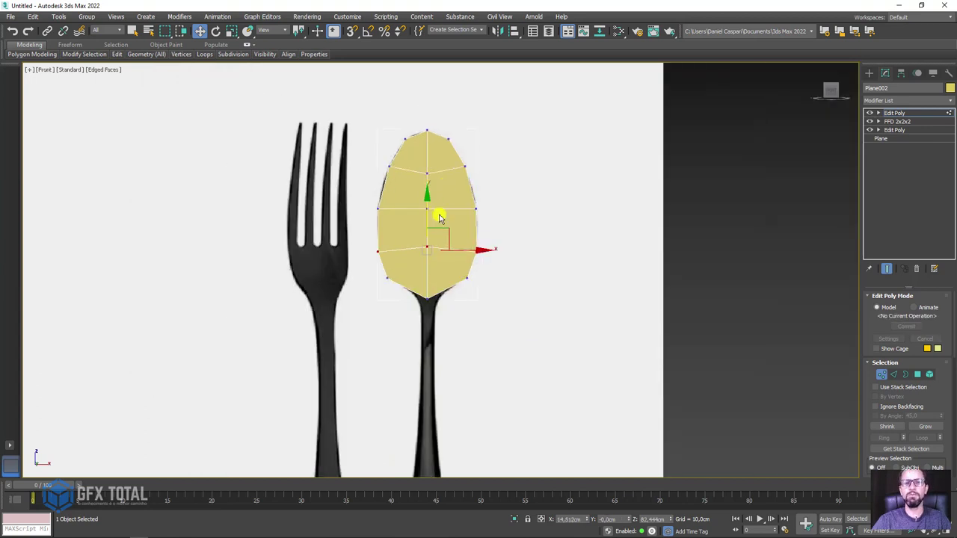
pyautogui.scroll(3, 440, 218)
pyautogui.scroll(-2, 442, 292)
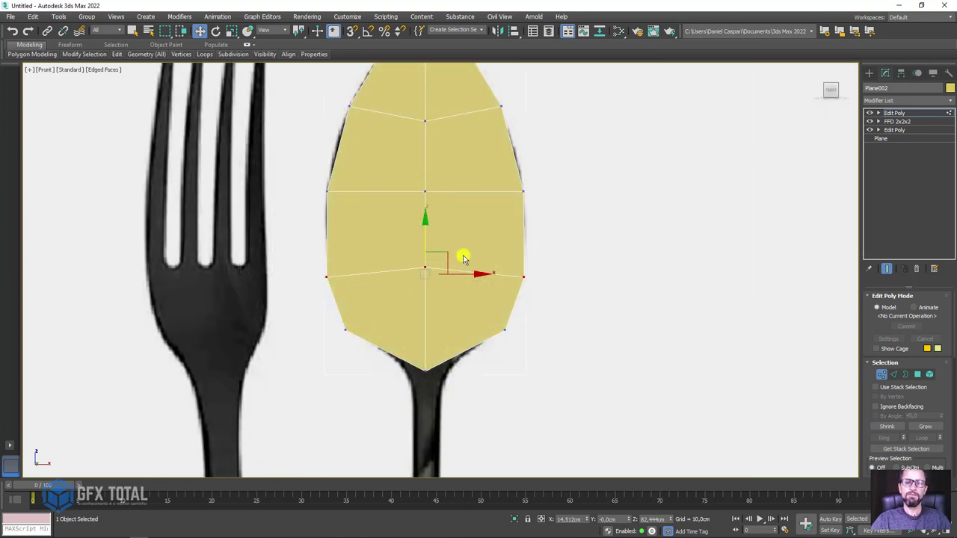
pyautogui.scroll(-3, 464, 258)
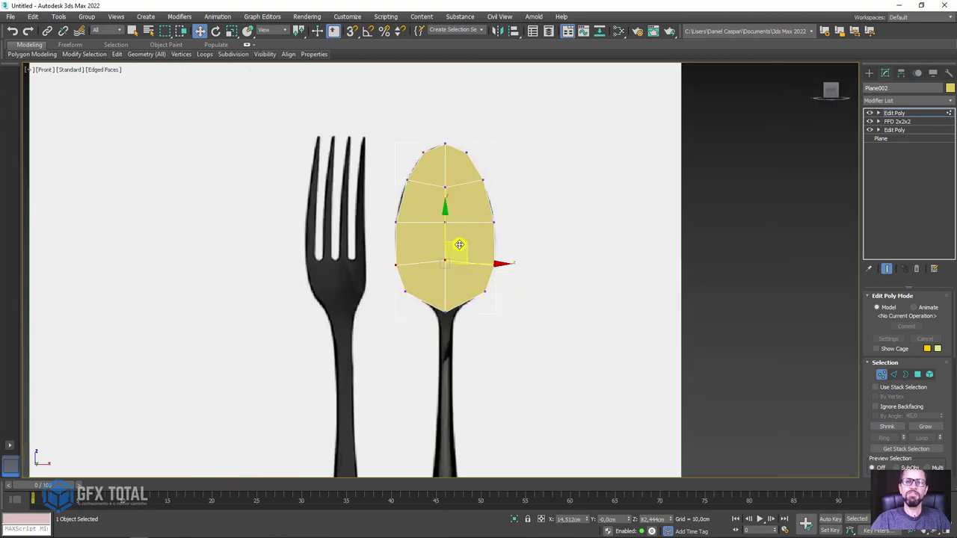
pyautogui.keyDown('alt'); pyautogui.moveTo(455, 251); pyautogui.dragTo(476, 250, button='middle'); pyautogui.keyUp('alt')
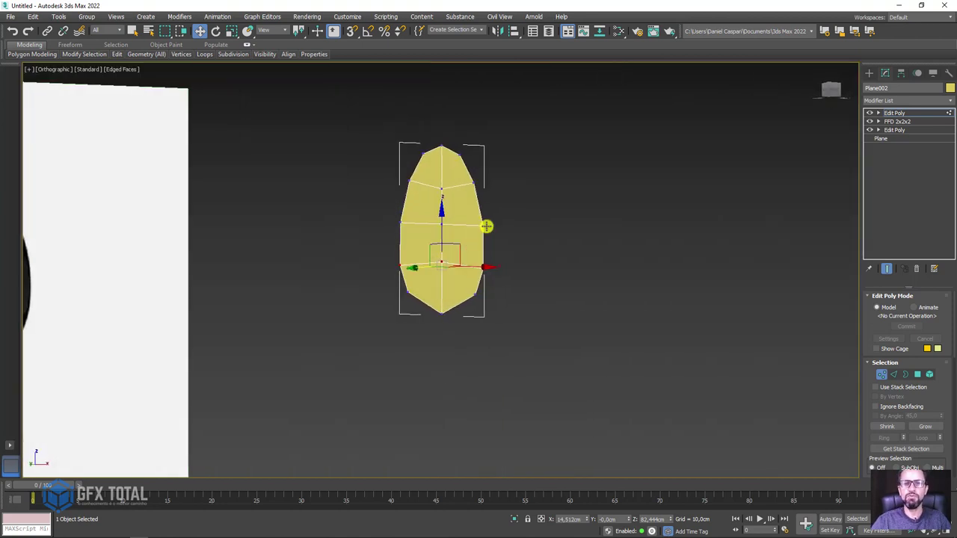
# Step: Select all the bowl's polygons and apply MSmooth to subdivide them
pyautogui.click(879, 112)
pyautogui.click(896, 139)
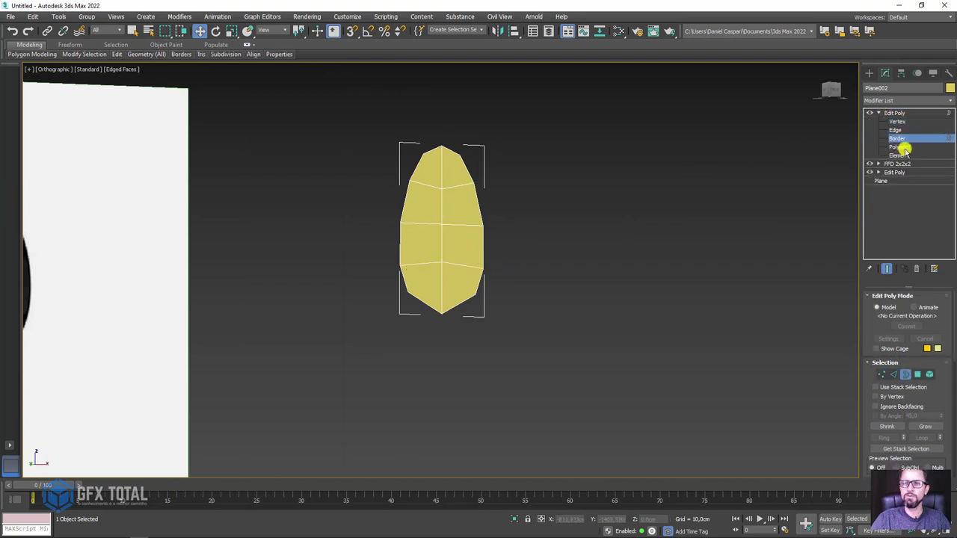
pyautogui.click(899, 147)
pyautogui.moveTo(528, 107); pyautogui.dragTo(355, 321)
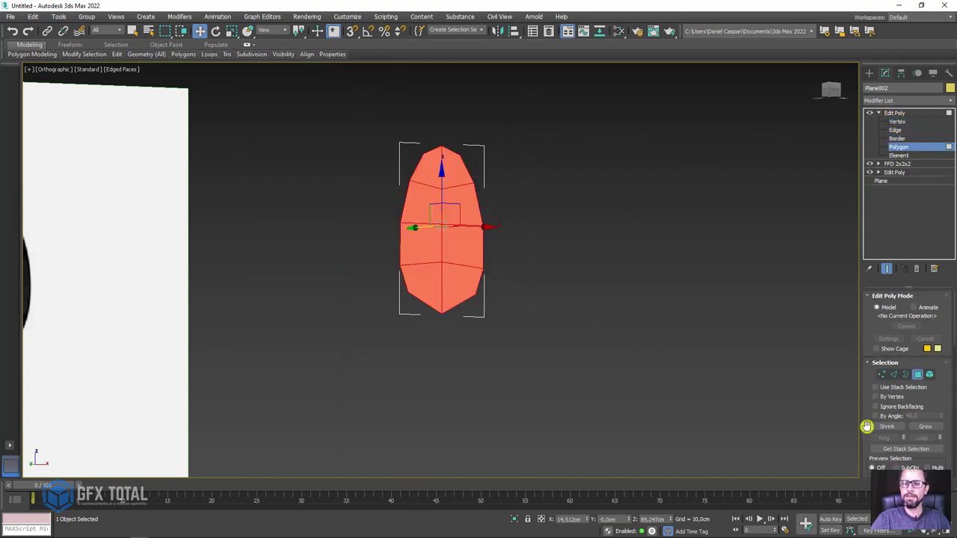
pyautogui.moveTo(864, 417)
pyautogui.mouseDown()
pyautogui.moveTo(865, 105)
pyautogui.moveTo(887, 66)
pyautogui.mouseUp()
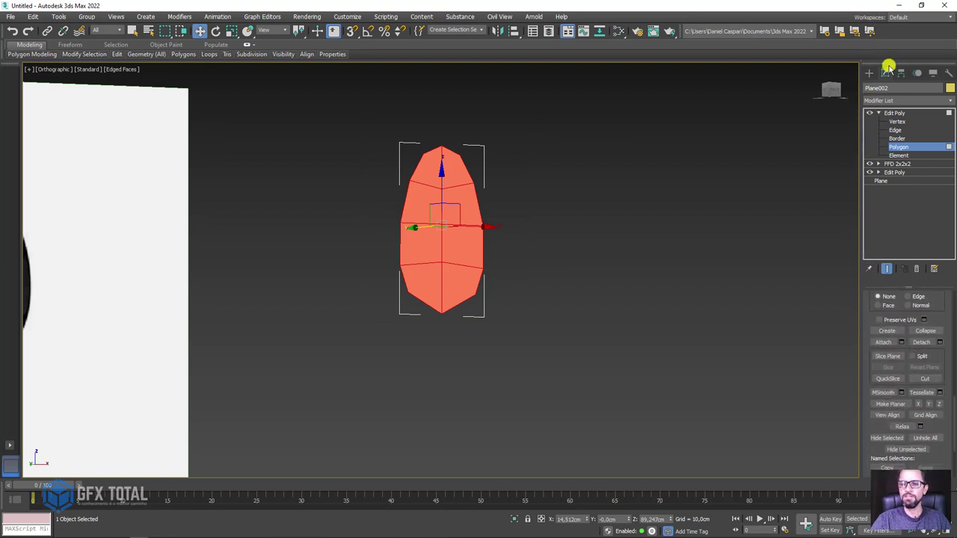
pyautogui.click(881, 393)
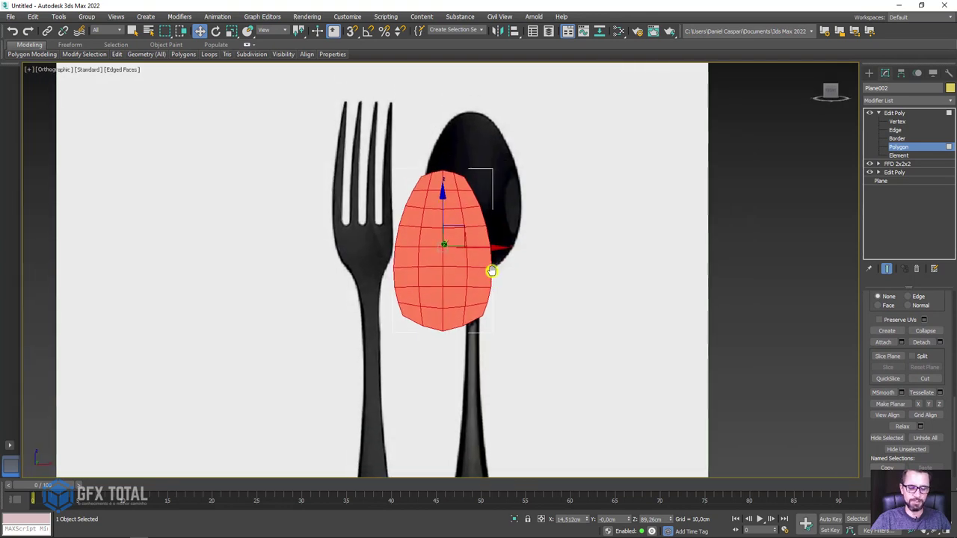
# Step: Return to Front view, enter Vertex level, and select the bowl's top vertex
pyautogui.press('f')
pyautogui.scroll(8, 438, 179)
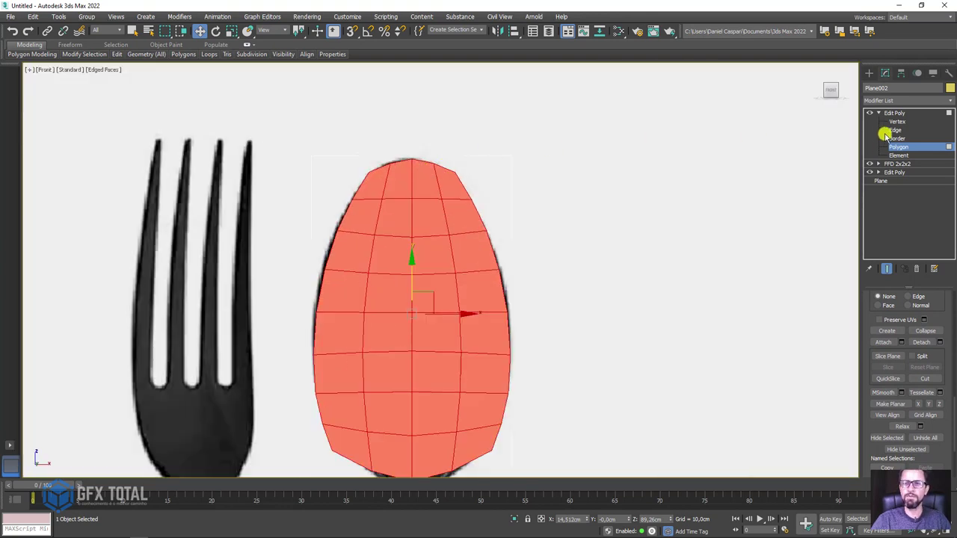
pyautogui.click(897, 121)
pyautogui.click(455, 172)
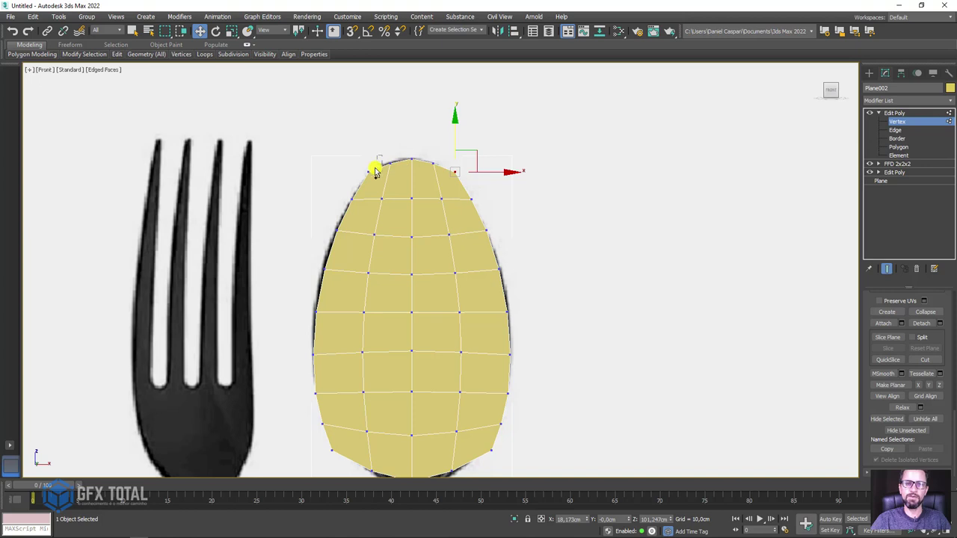
# Step: Select the bowl's lower-left and lower-right vertices and scale them in to the rounded base
pyautogui.click(412, 159)
pyautogui.scroll(2, 415, 161)
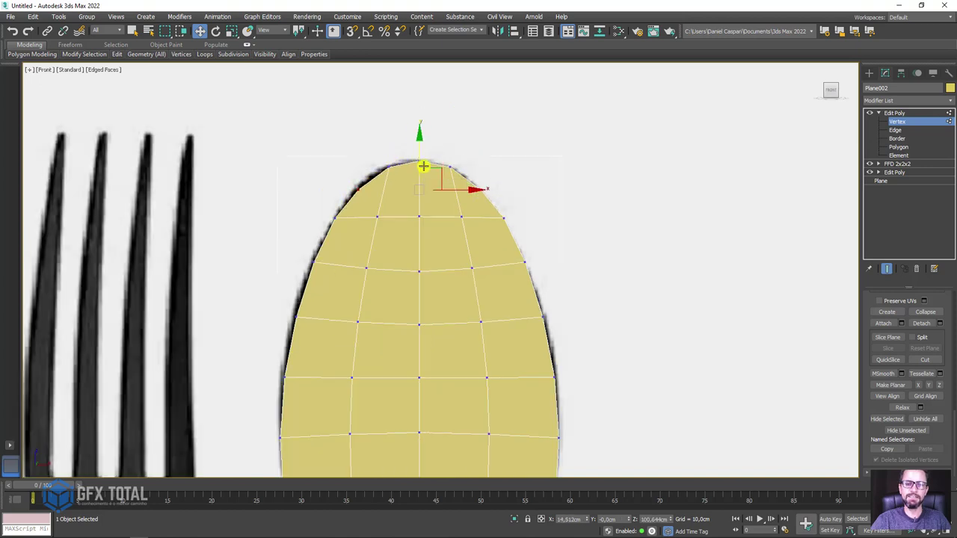
pyautogui.scroll(-4, 489, 338)
pyautogui.scroll(4, 472, 346)
pyautogui.click(462, 329)
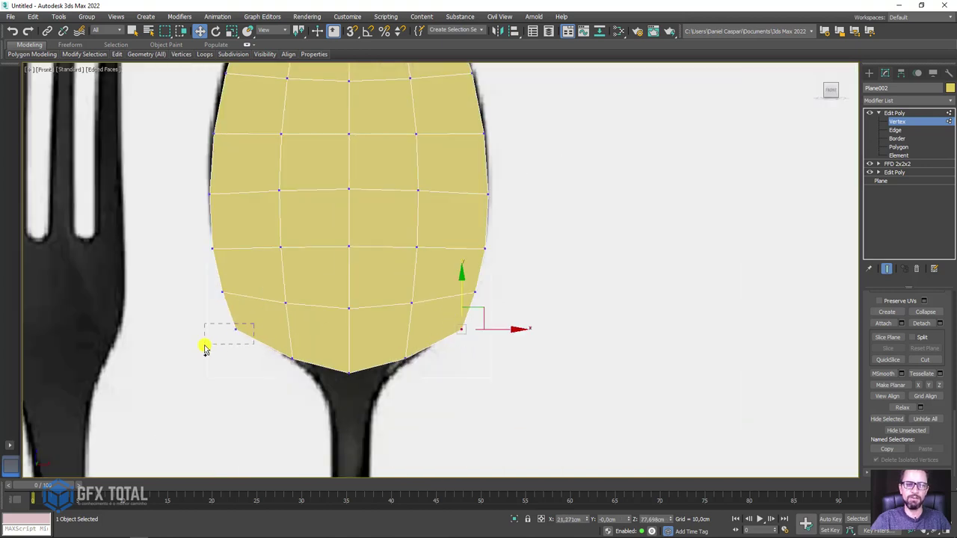
pyautogui.keyDown('ctrl'); pyautogui.moveTo(205, 348); pyautogui.dragTo(204, 346); pyautogui.keyUp('ctrl')
pyautogui.press('r')
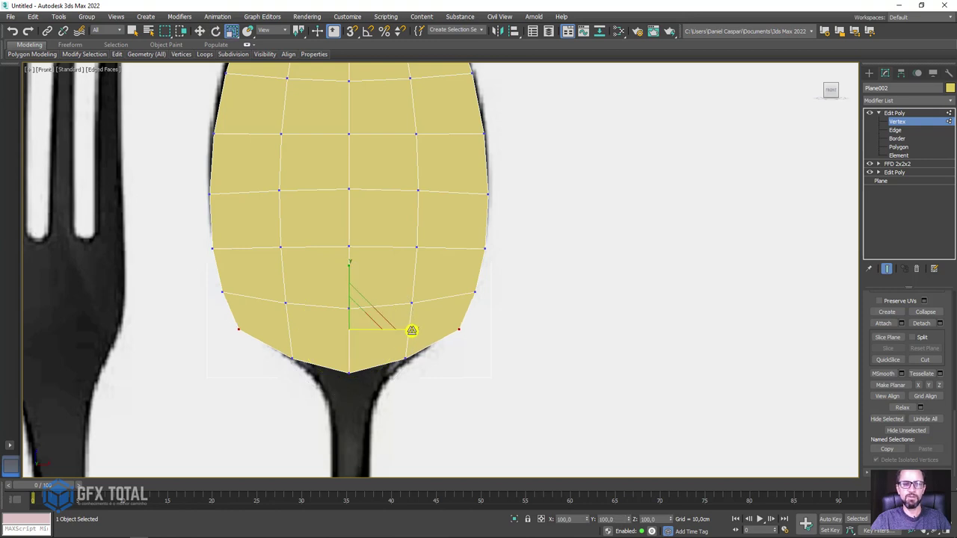
pyautogui.moveTo(411, 330); pyautogui.dragTo(406, 332)
# Step: Return Plane002 to the Edit Poly top level and go to the Create panel
pyautogui.scroll(-4, 412, 333)
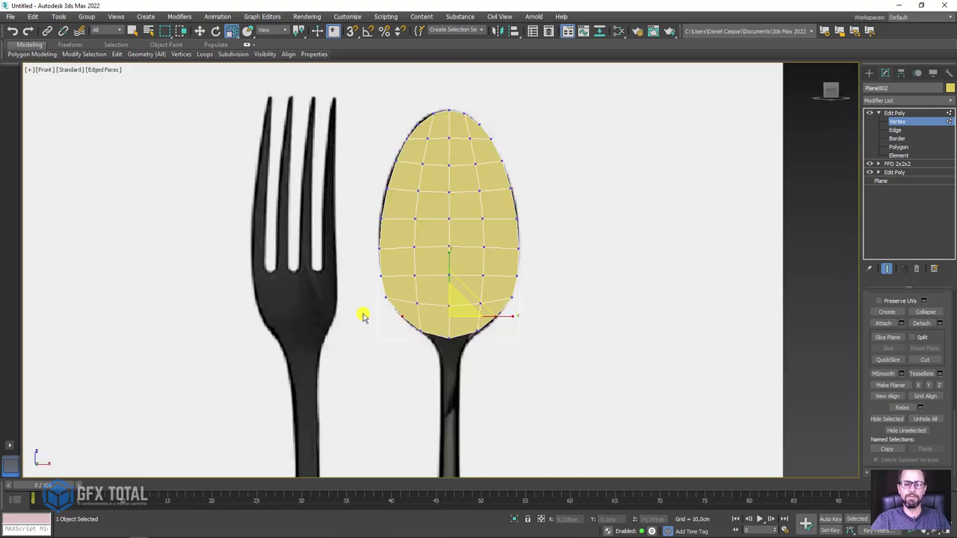
pyautogui.scroll(2, 363, 317)
pyautogui.scroll(1, 416, 216)
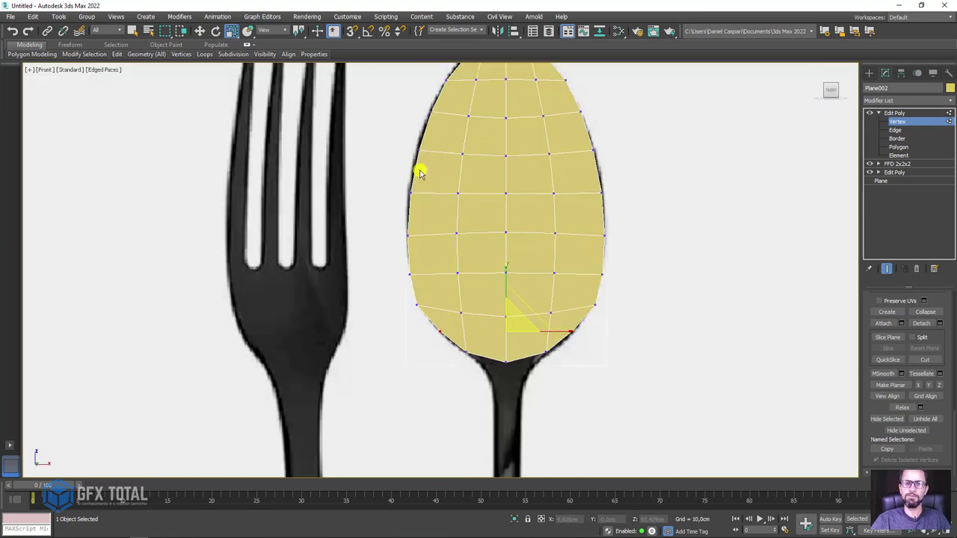
pyautogui.click(897, 113)
pyautogui.scroll(-3, 489, 214)
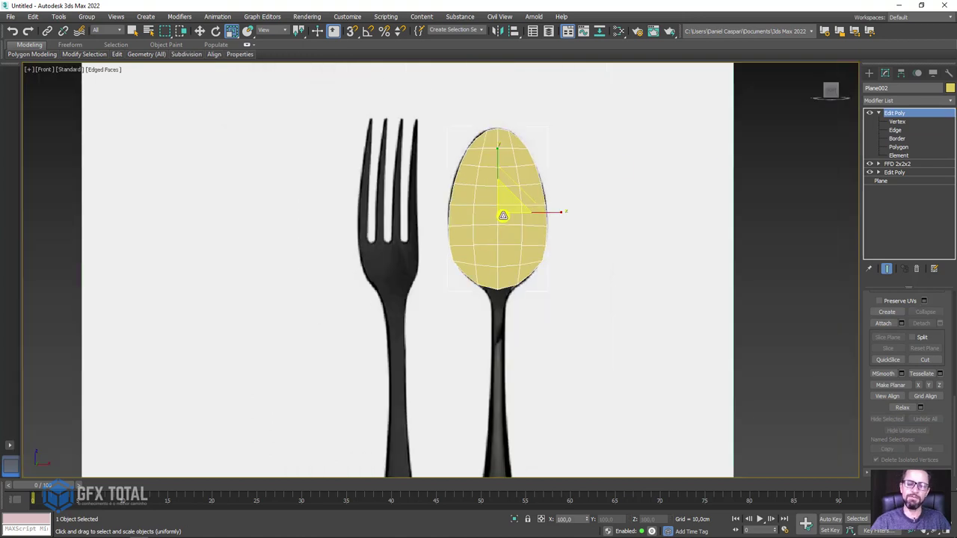
pyautogui.click(869, 72)
# Step: Draw a thin Plane in the Front viewport across the fork just below the tines
pyautogui.click(928, 189)
pyautogui.scroll(2, 446, 254)
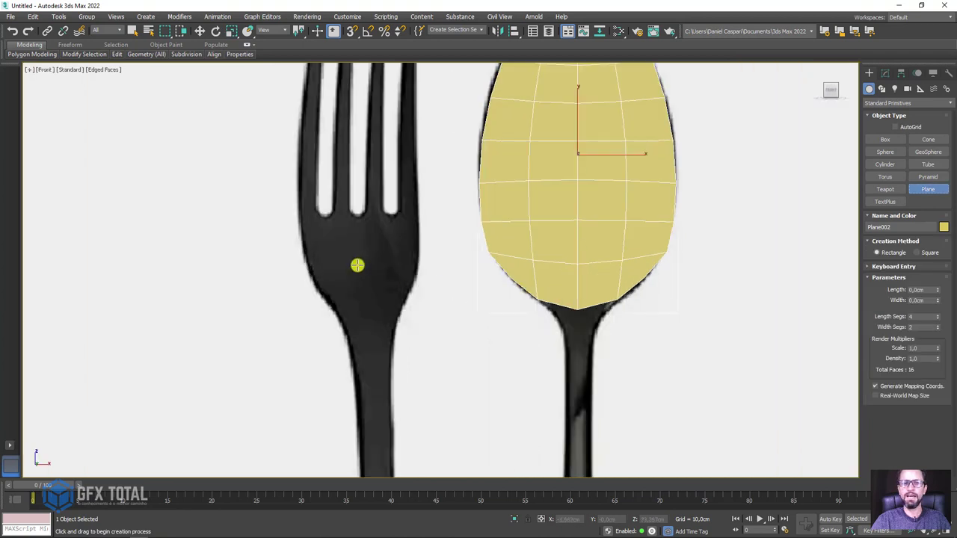
pyautogui.scroll(2, 321, 207)
pyautogui.scroll(1, 273, 255)
pyautogui.scroll(1, 199, 241)
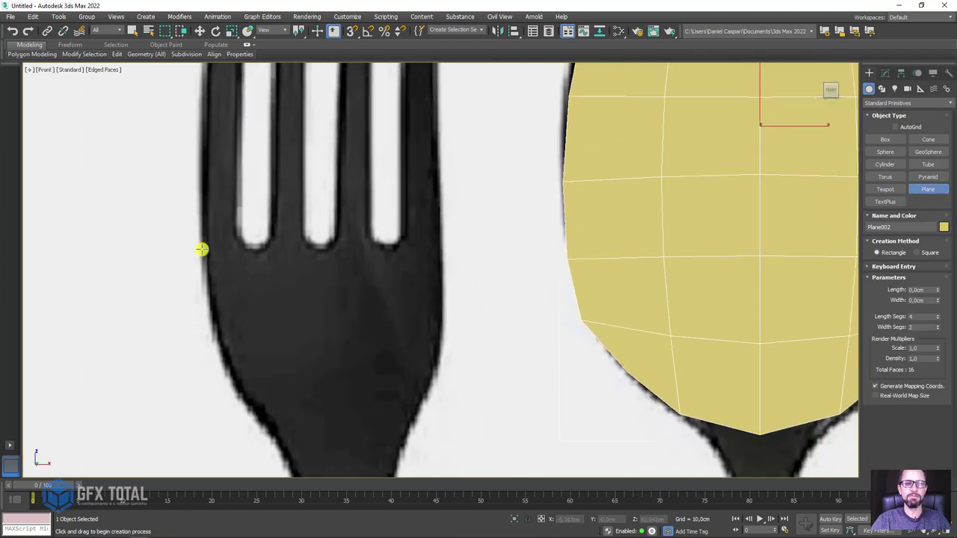
pyautogui.moveTo(201, 250); pyautogui.dragTo(446, 282)
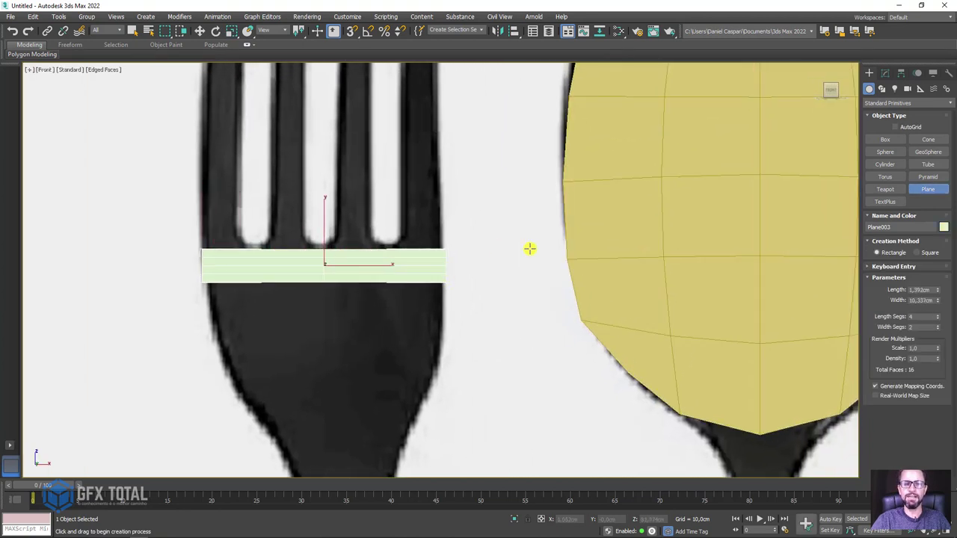
# Step: Lower the plane's width segments and give it a purple object colour
pyautogui.click(937, 329)
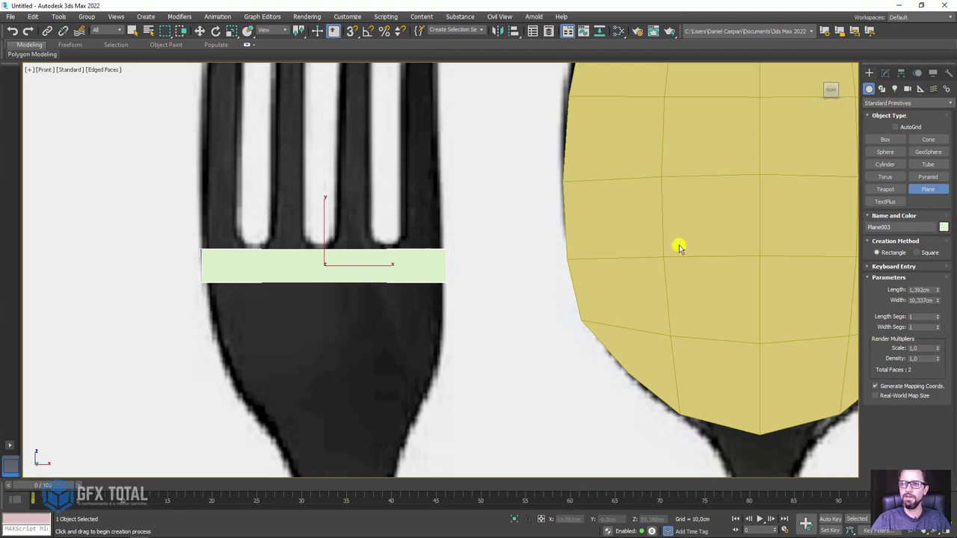
pyautogui.click(944, 227)
pyautogui.click(518, 258)
pyautogui.click(527, 319)
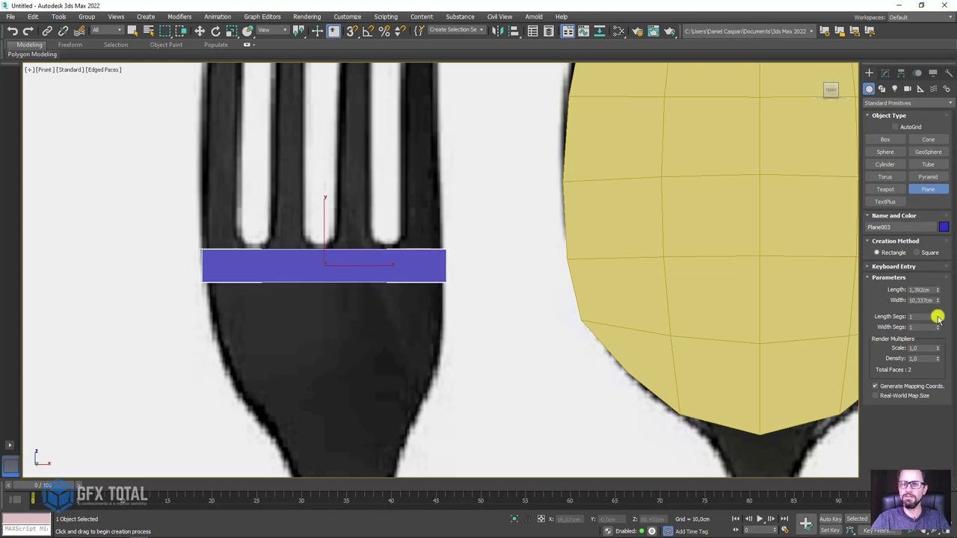
# Step: Settle Plane003 at 1 length segment and 2 width segments
pyautogui.click(938, 315)
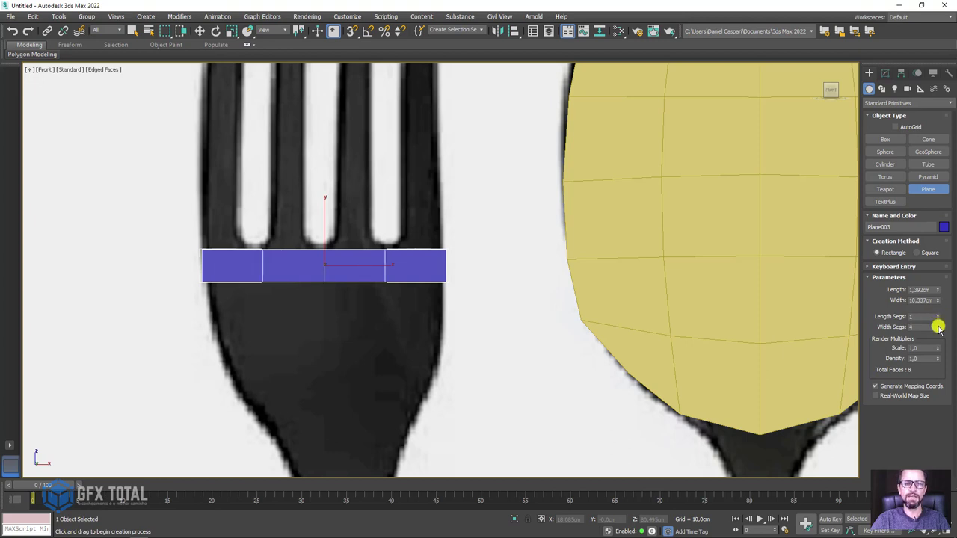
pyautogui.click(938, 326)
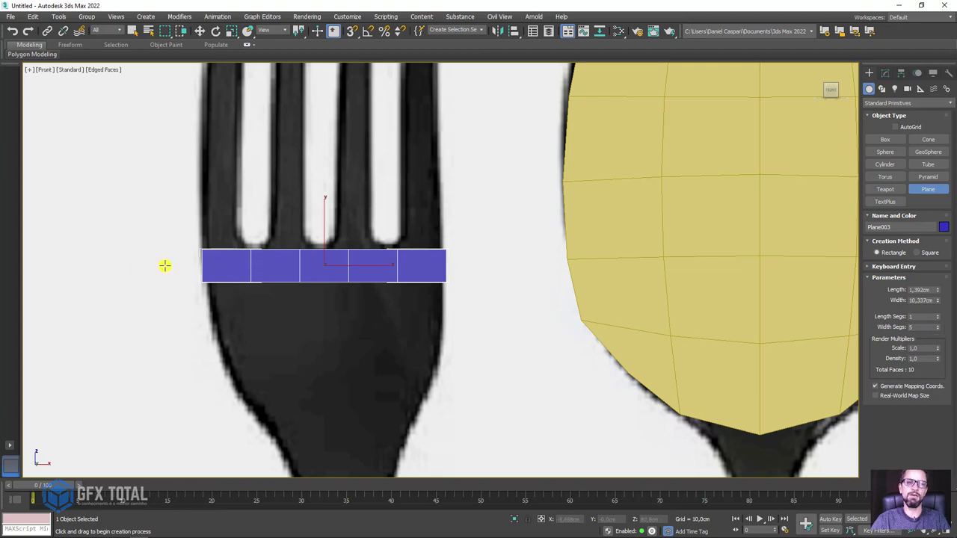
pyautogui.click(938, 325)
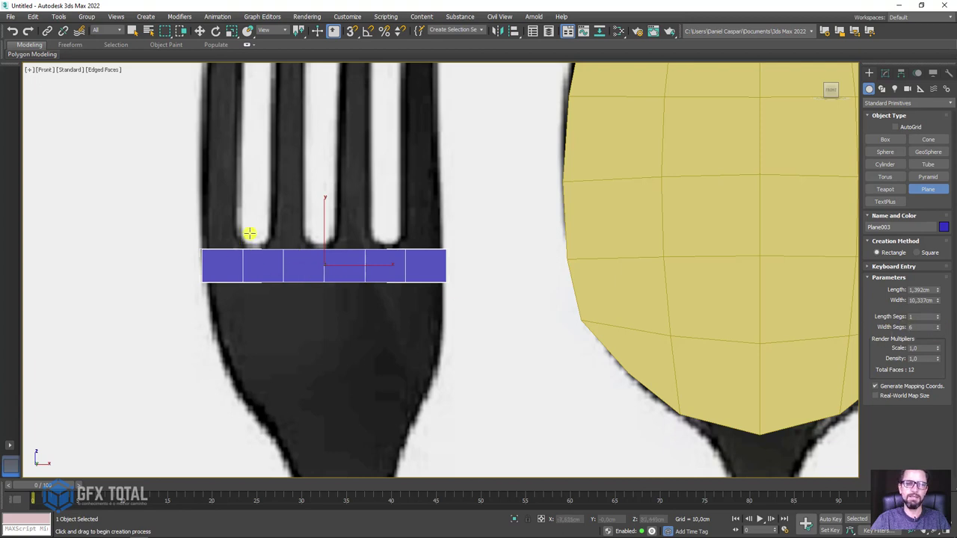
pyautogui.scroll(4, 314, 259)
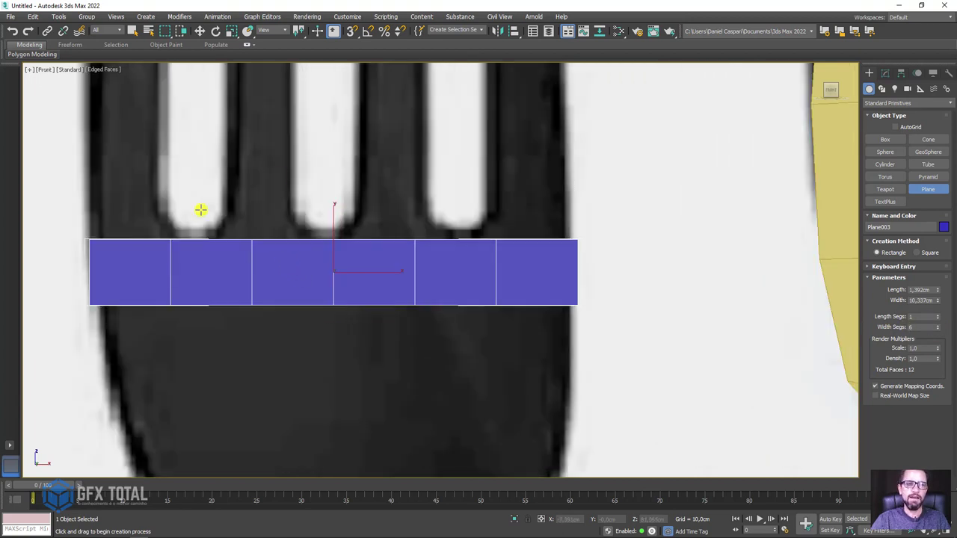
pyautogui.scroll(-2, 364, 177)
pyautogui.scroll(-2, 384, 249)
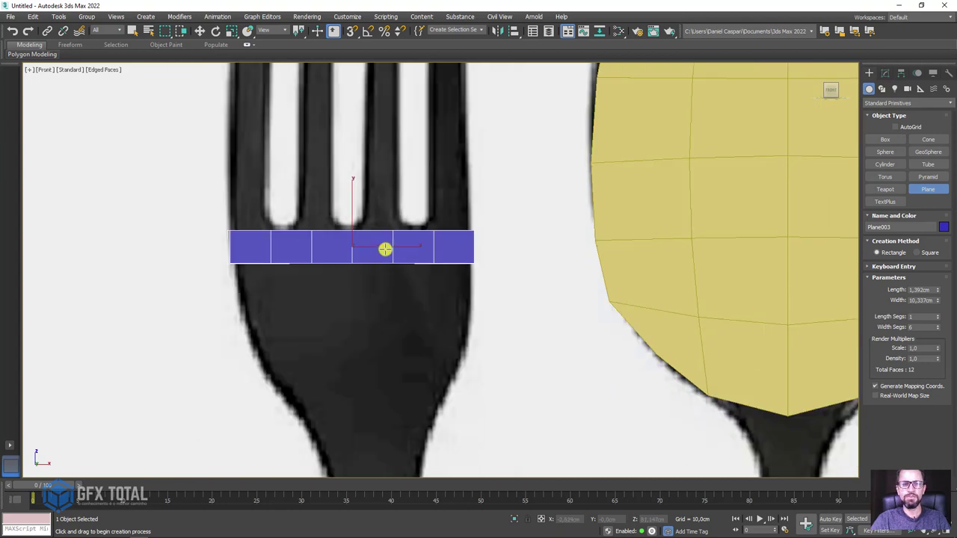
pyautogui.scroll(-2, 425, 231)
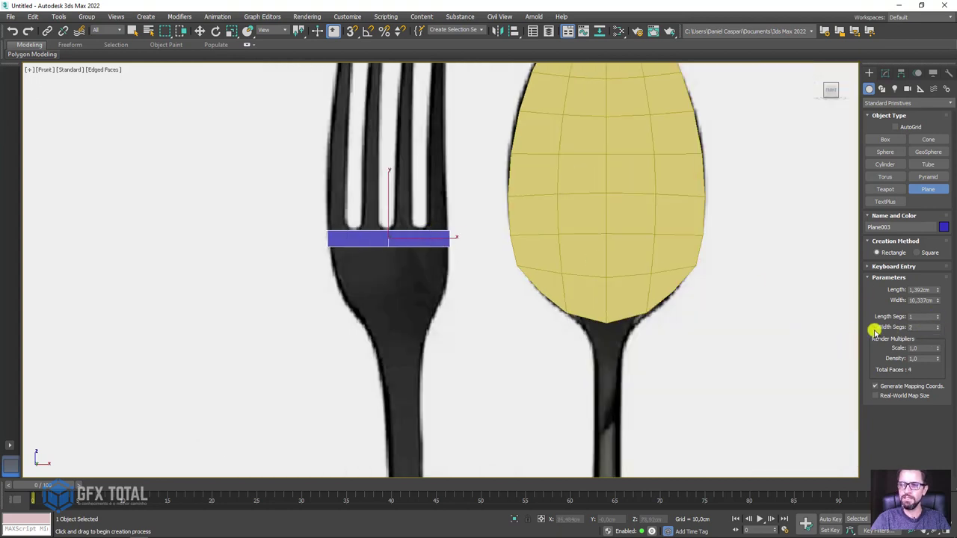
pyautogui.scroll(3, 373, 236)
pyautogui.scroll(-2, 373, 230)
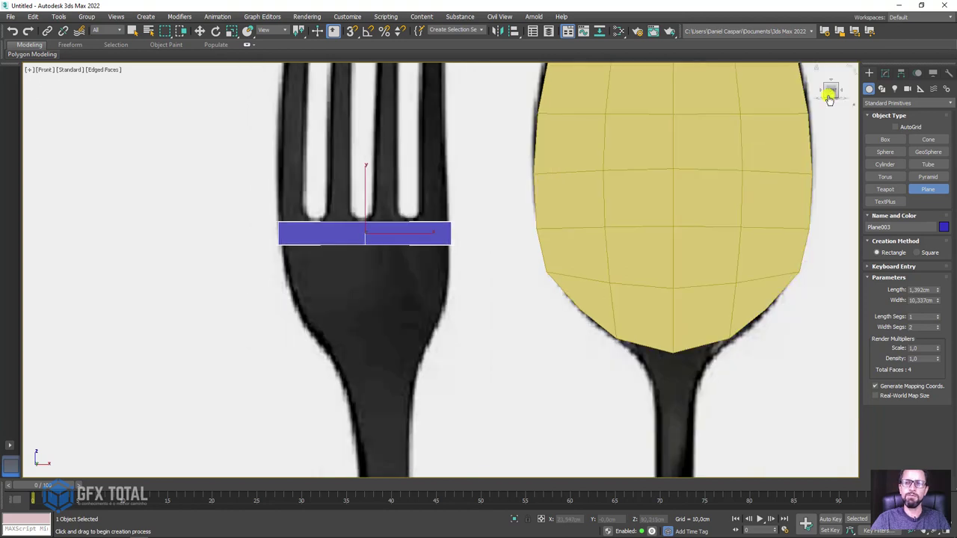
pyautogui.click(885, 73)
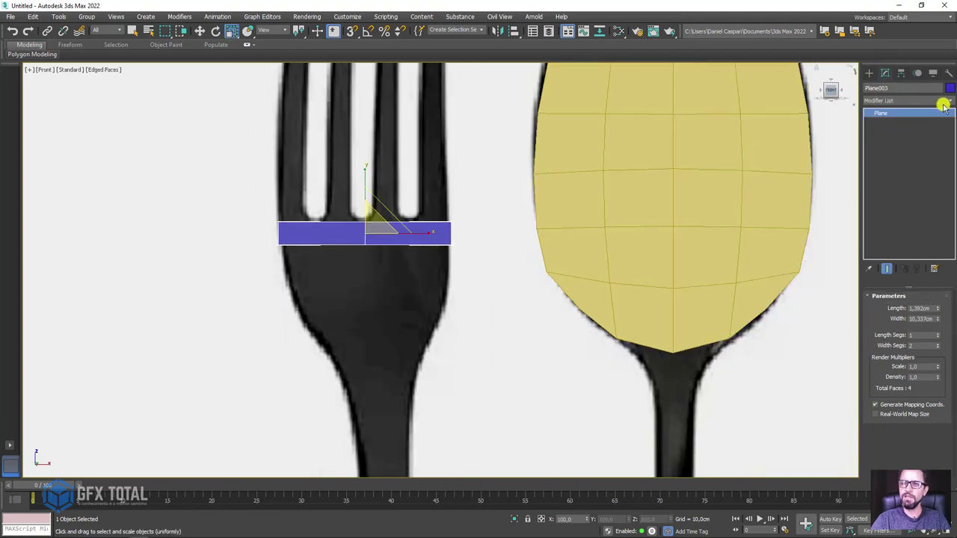
# Step: Add an Edit Poly modifier and remove the plane's right polygon, keeping the left half
pyautogui.click(948, 102)
pyautogui.scroll(-3, 946, 165)
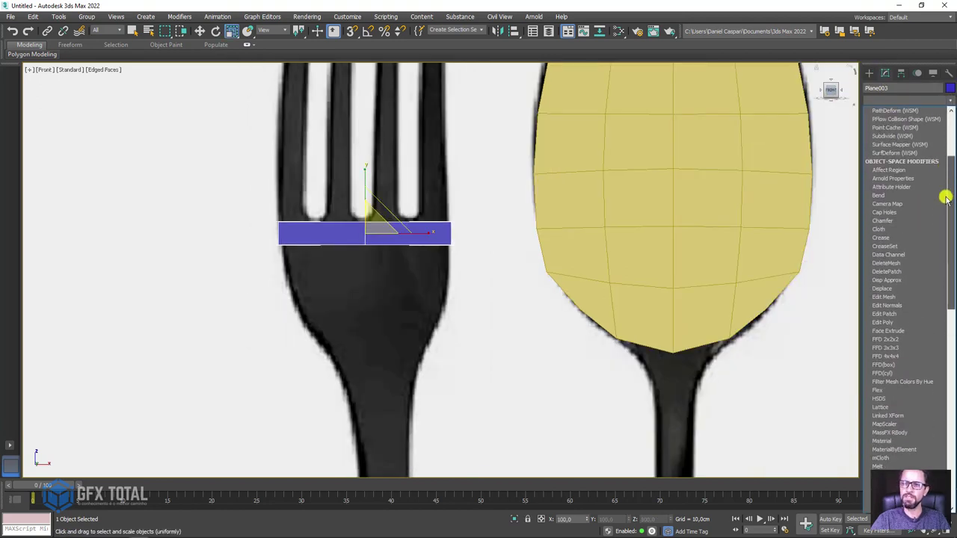
pyautogui.scroll(-2, 928, 239)
pyautogui.click(897, 264)
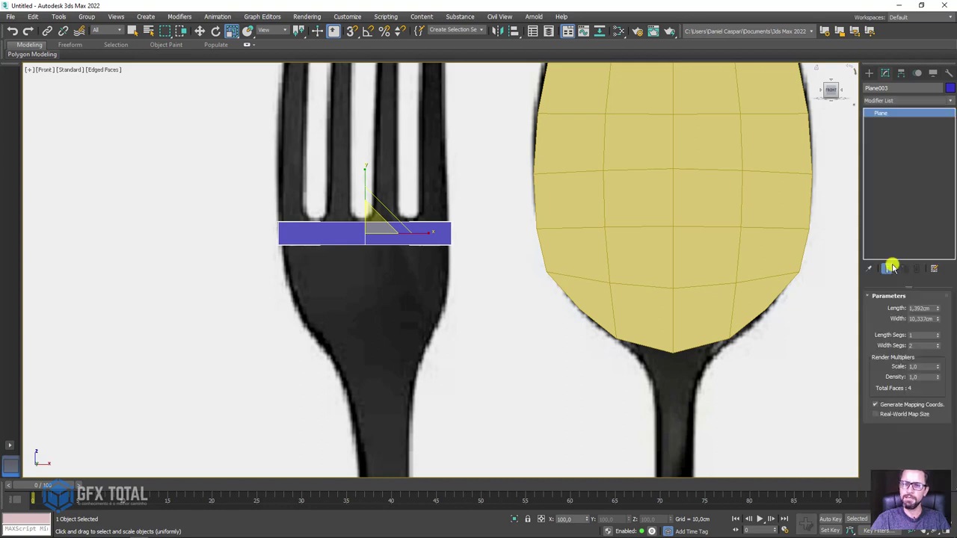
pyautogui.click(918, 374)
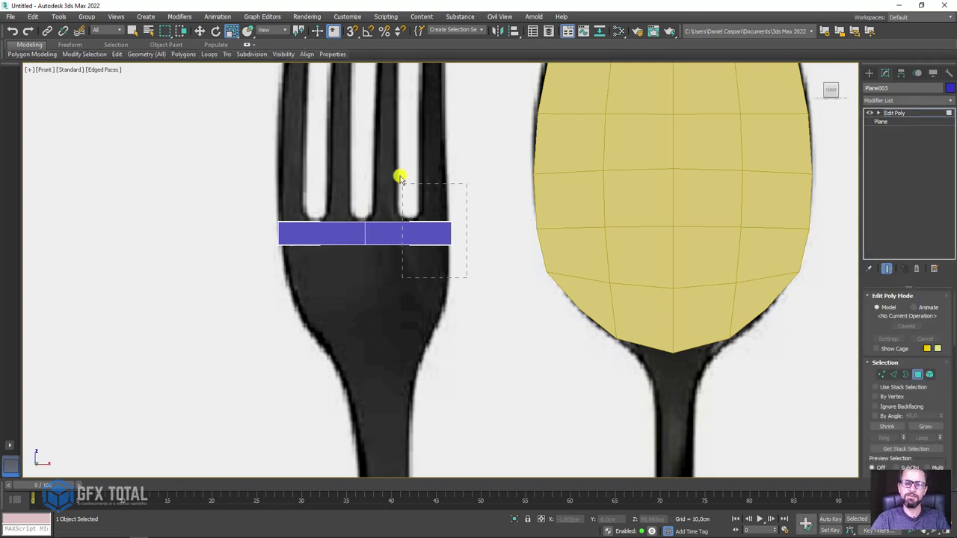
pyautogui.keyDown('alt'); pyautogui.moveTo(400, 178); pyautogui.dragTo(402, 185); pyautogui.keyUp('alt')
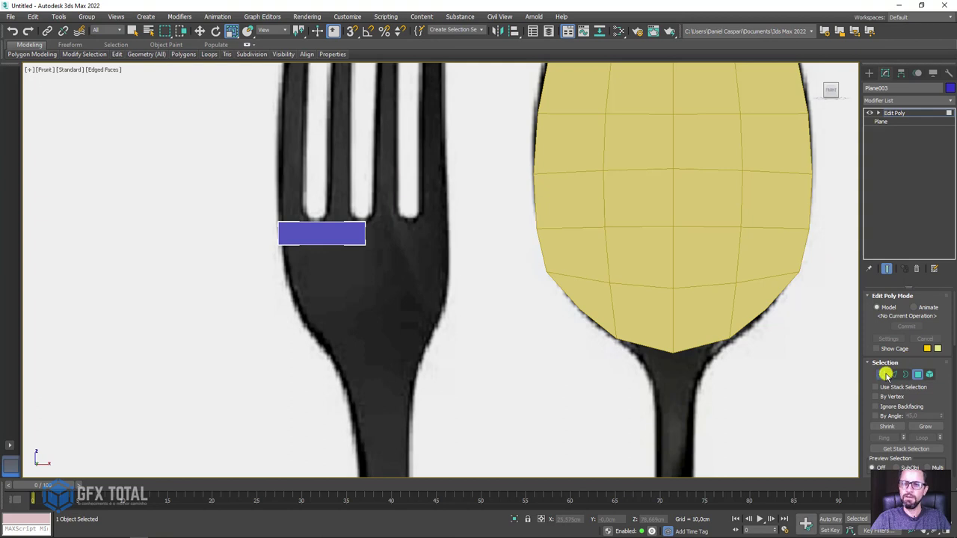
# Step: Connect the top and bottom edges with a vertical edge and slide it left
pyautogui.click(894, 374)
pyautogui.scroll(2, 307, 259)
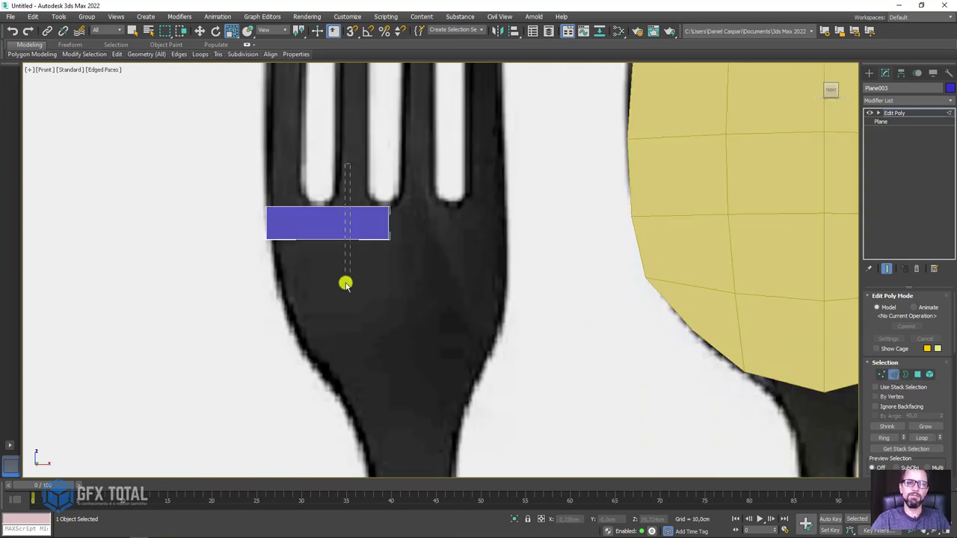
pyautogui.click(347, 202)
pyautogui.scroll(4, 356, 204)
pyautogui.scroll(-2, 356, 204)
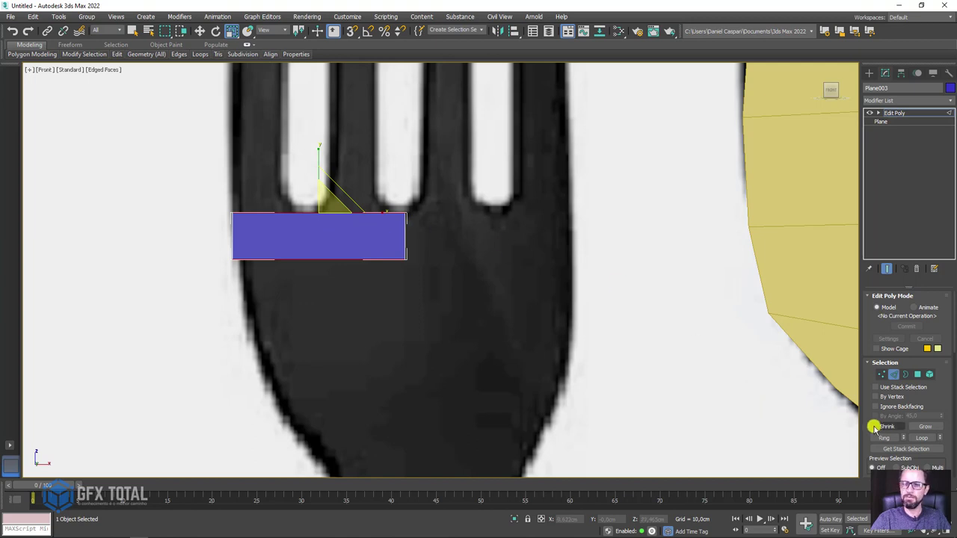
pyautogui.moveTo(871, 407); pyautogui.dragTo(876, 203)
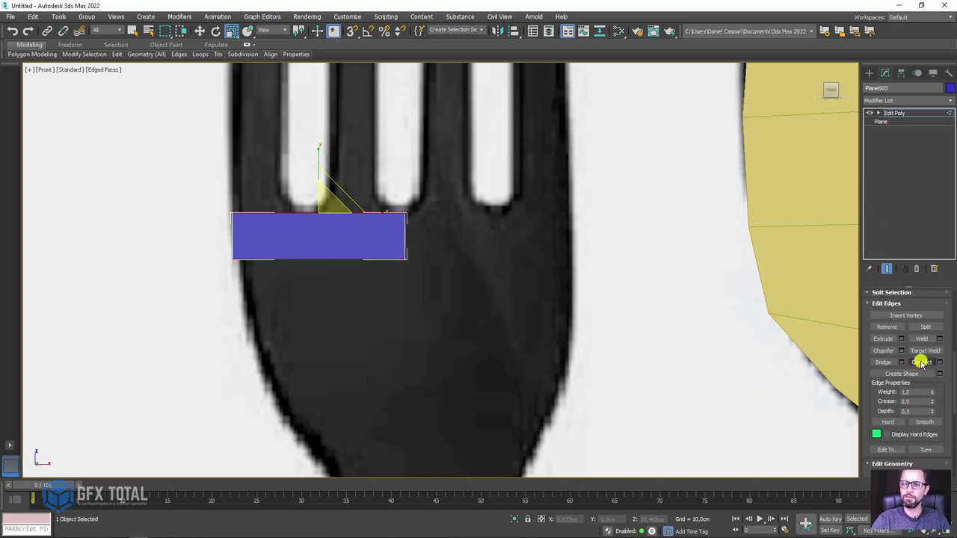
pyautogui.click(922, 362)
pyautogui.scroll(2, 308, 216)
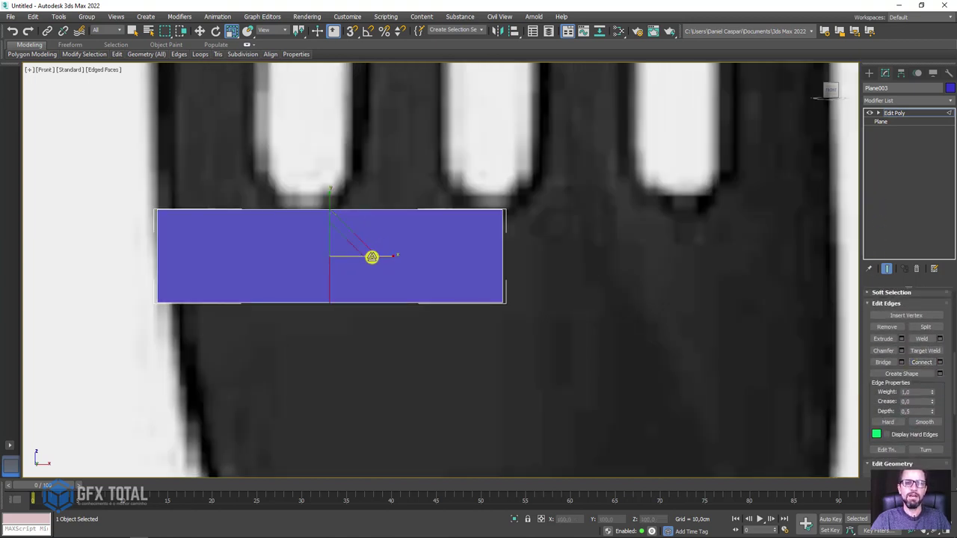
pyautogui.press('w')
pyautogui.moveTo(352, 257); pyautogui.dragTo(353, 241)
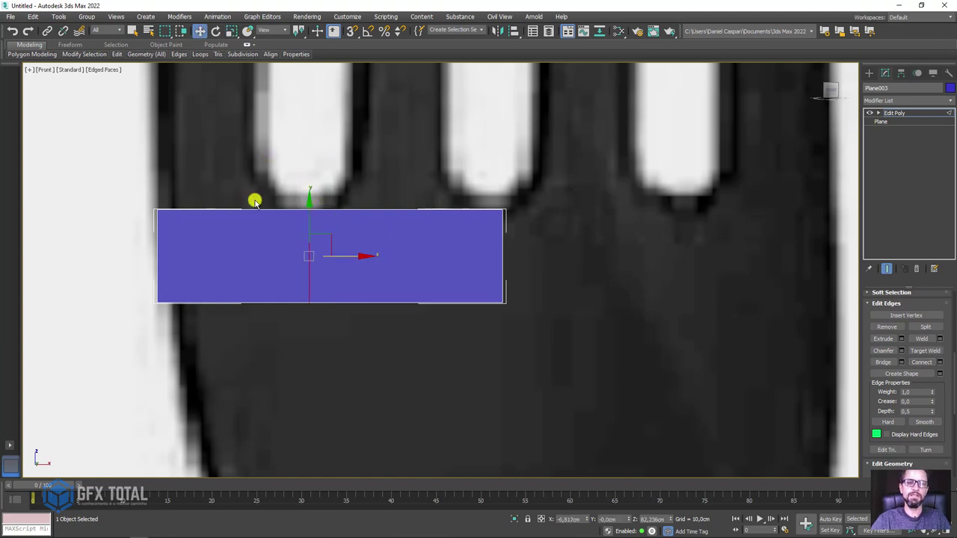
# Step: Reselect the top and bottom edges and connect another vertical edge with Ctrl+Shift+E
pyautogui.click(256, 302)
pyautogui.keyDown('ctrl'); pyautogui.click(389, 303); pyautogui.keyUp('ctrl')
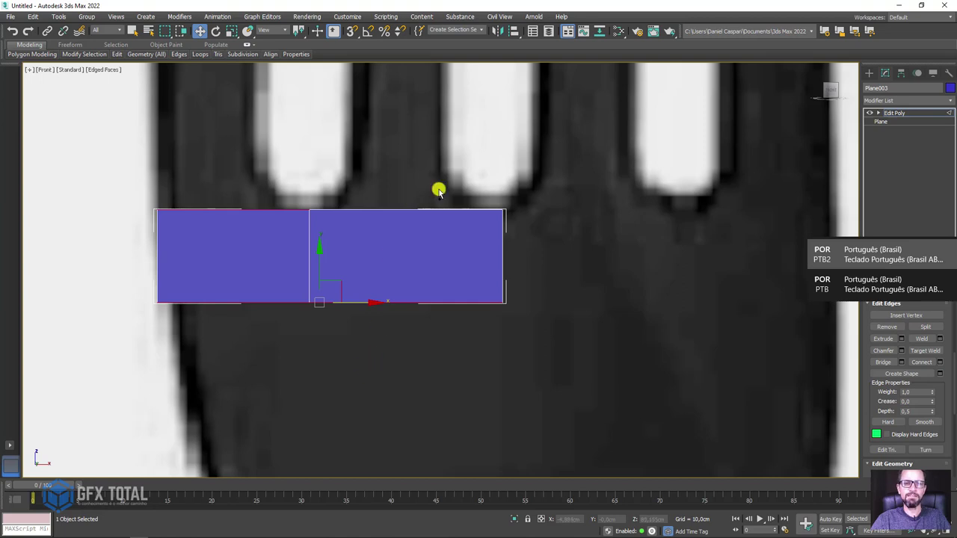
pyautogui.click(427, 154)
pyautogui.moveTo(423, 150); pyautogui.dragTo(367, 334)
pyautogui.keyDown('ctrl'); pyautogui.click(228, 303); pyautogui.keyUp('ctrl')
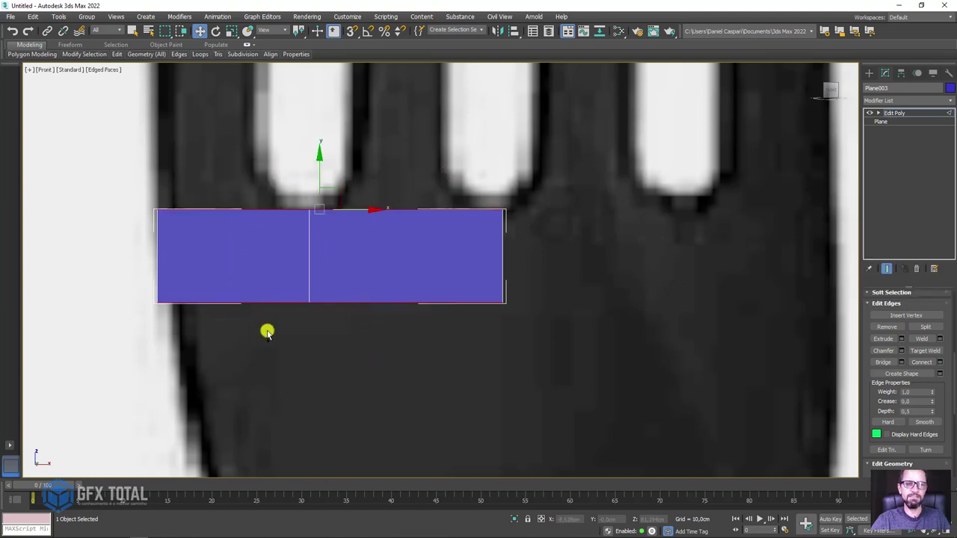
pyautogui.hotkey('ctrl', 'shift', 'e')
pyautogui.moveTo(353, 265); pyautogui.dragTo(394, 254, button='middle')
pyautogui.scroll(-2, 459, 261)
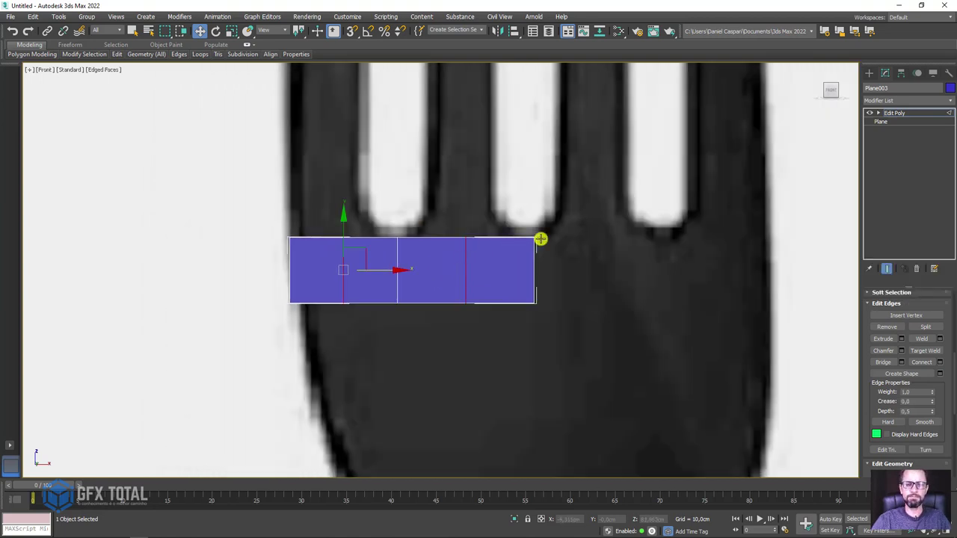
# Step: At Vertex level, raise two top vertices into peaks beneath the tines
pyautogui.click(878, 112)
pyautogui.click(894, 112)
pyautogui.press('1')
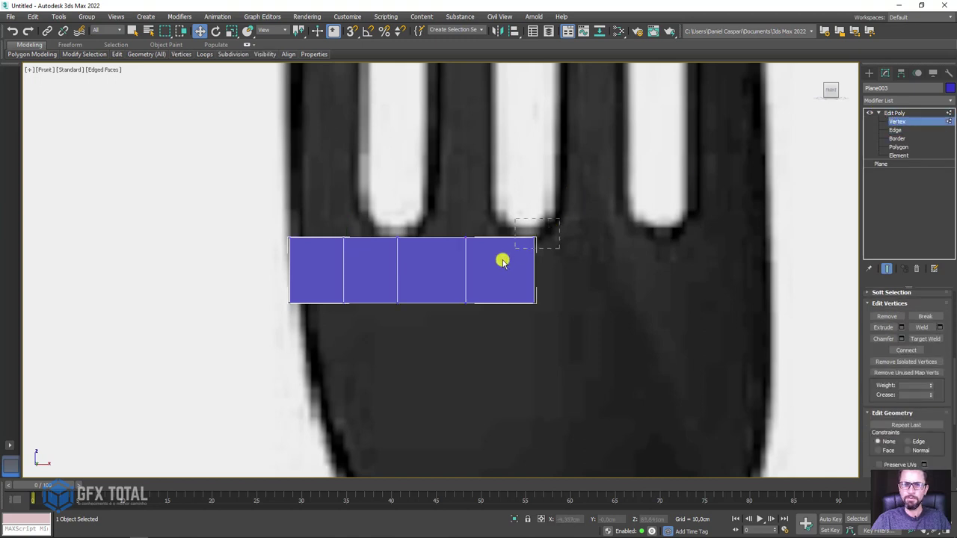
pyautogui.click(533, 238)
pyautogui.click(465, 238)
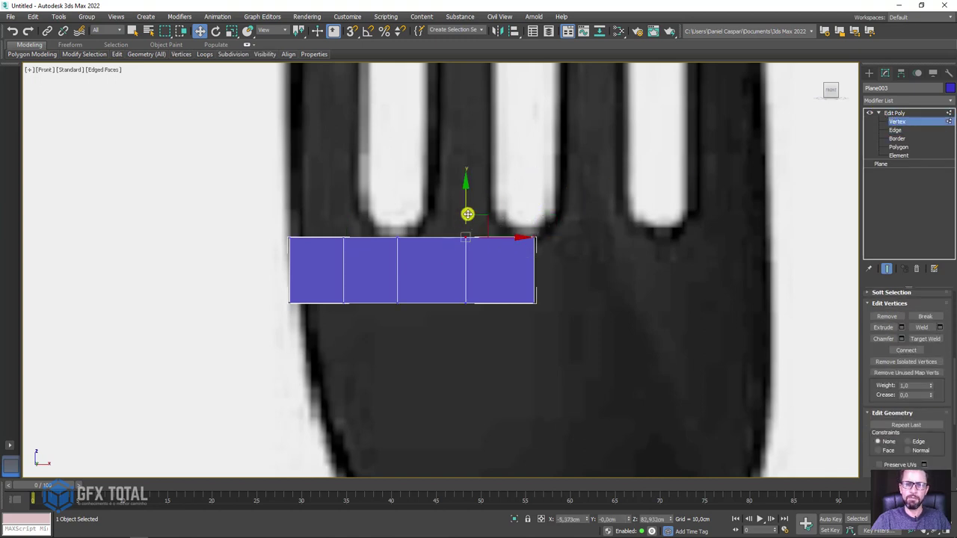
pyautogui.moveTo(466, 214); pyautogui.dragTo(472, 180)
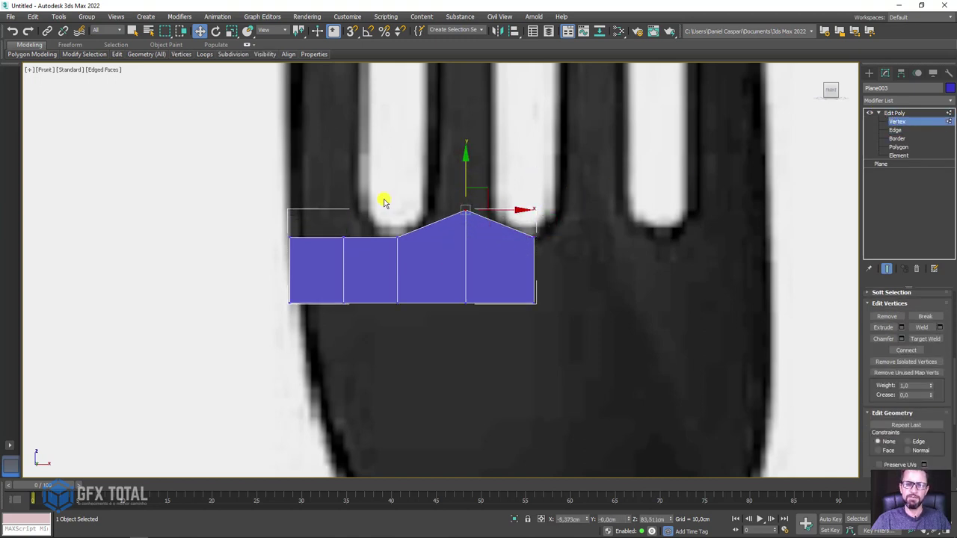
pyautogui.click(343, 238)
pyautogui.moveTo(339, 214); pyautogui.dragTo(355, 180)
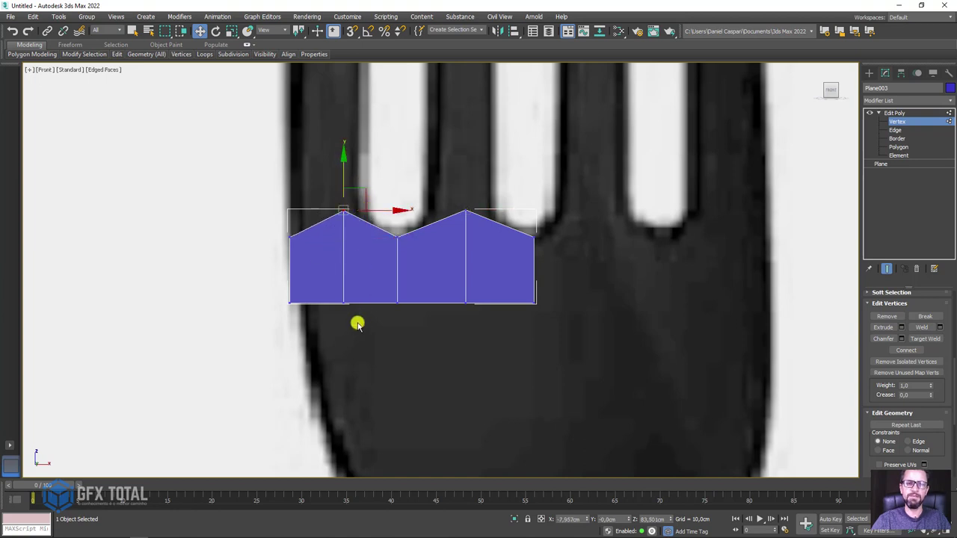
pyautogui.moveTo(343, 302); pyautogui.dragTo(327, 199)
pyautogui.hotkey('ctrl', 'z')
# Step: Slide both peak vertex columns and lower the peaks slightly to match the tine arches
pyautogui.keyDown('ctrl'); pyautogui.click(342, 215); pyautogui.keyUp('ctrl')
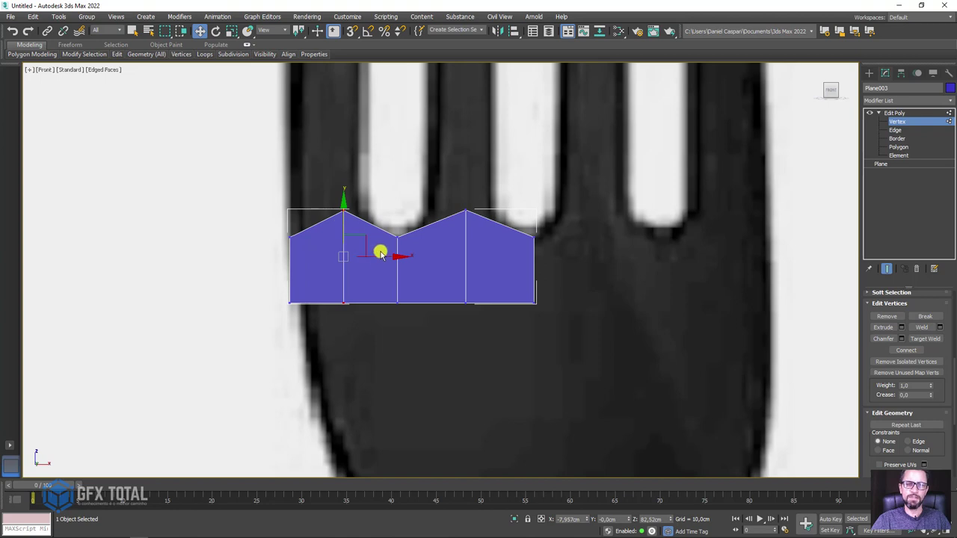
pyautogui.moveTo(387, 255); pyautogui.dragTo(395, 253)
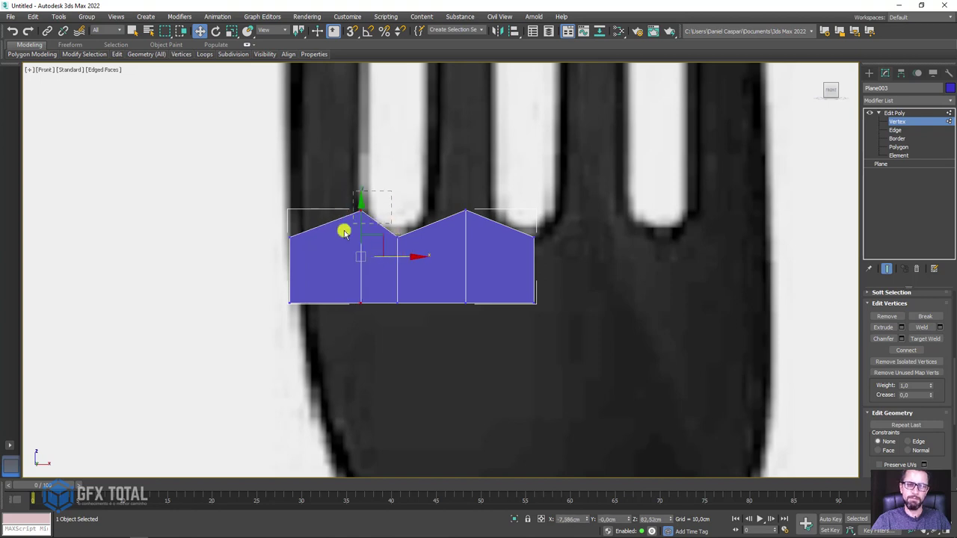
pyautogui.moveTo(361, 181); pyautogui.dragTo(361, 189)
pyautogui.moveTo(429, 192); pyautogui.dragTo(494, 331)
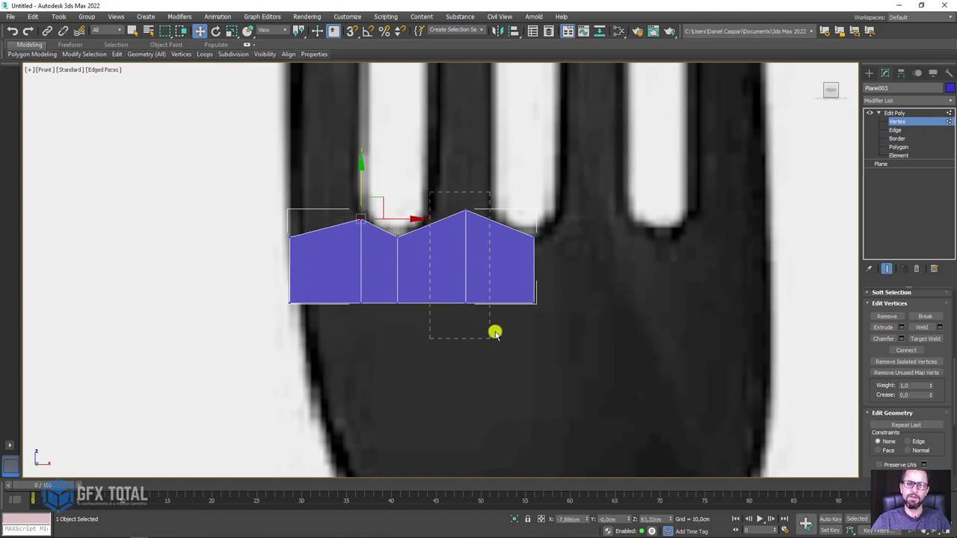
pyautogui.moveTo(507, 258); pyautogui.dragTo(469, 256)
pyautogui.click(432, 212)
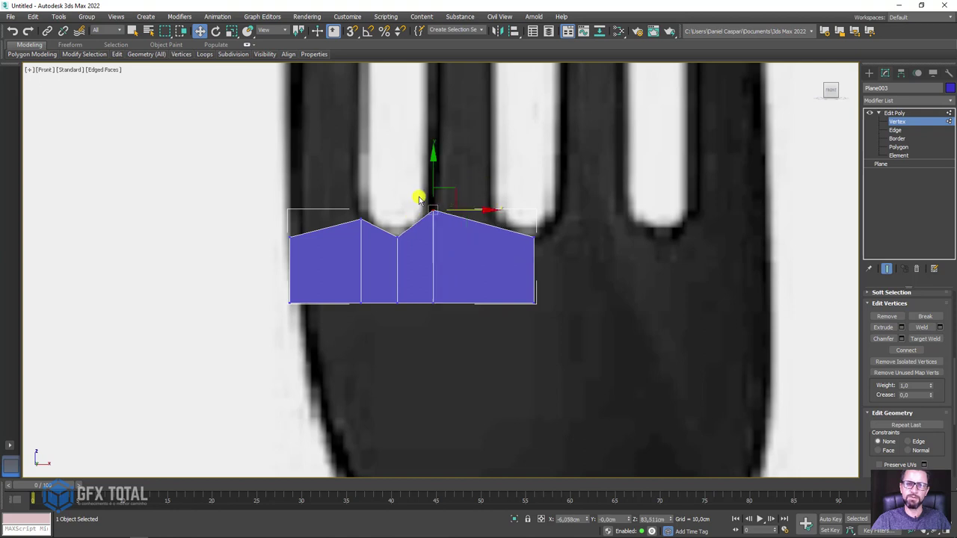
pyautogui.moveTo(434, 177); pyautogui.dragTo(433, 194)
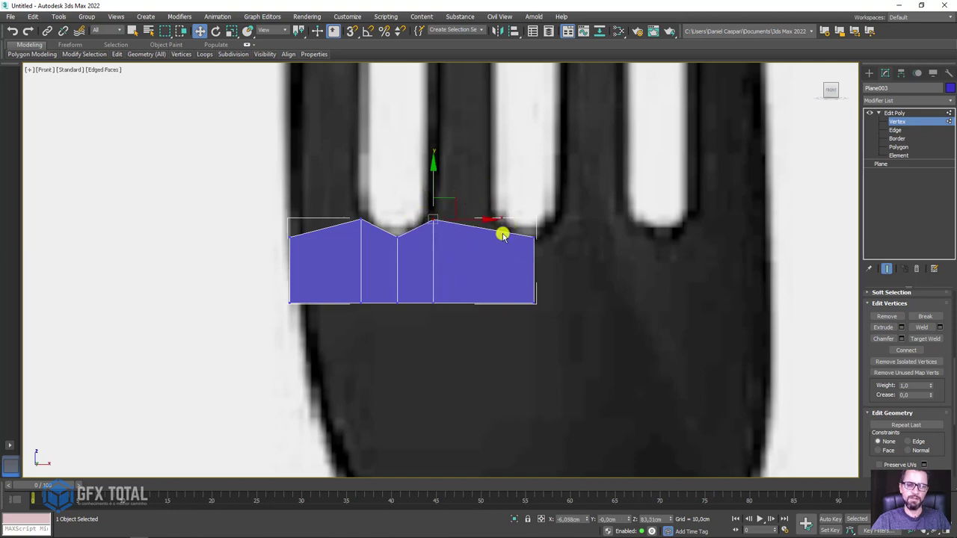
# Step: Connect a new vertical edge through the right face and adjust its vertices to the outline
pyautogui.click(887, 131)
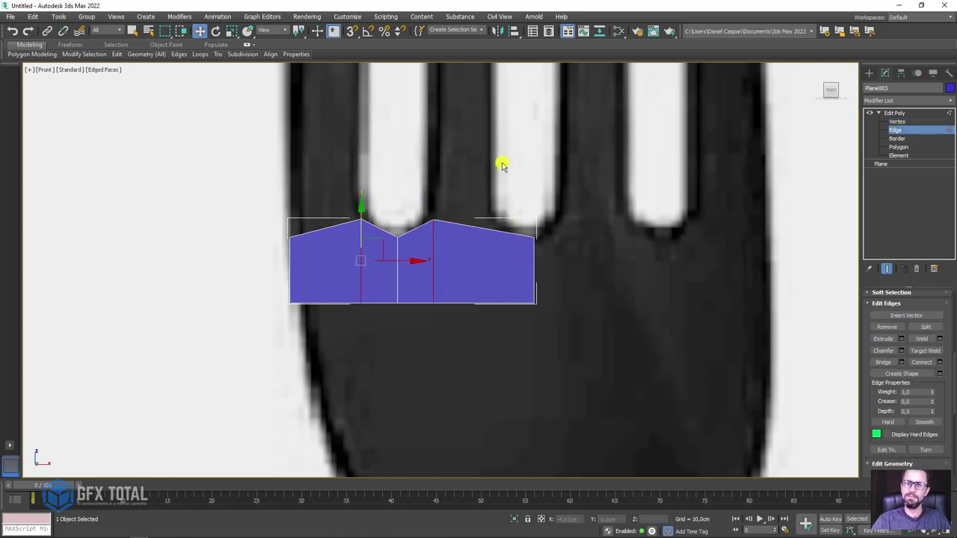
pyautogui.click(493, 229)
pyautogui.keyDown('ctrl'); pyautogui.click(517, 298); pyautogui.keyUp('ctrl')
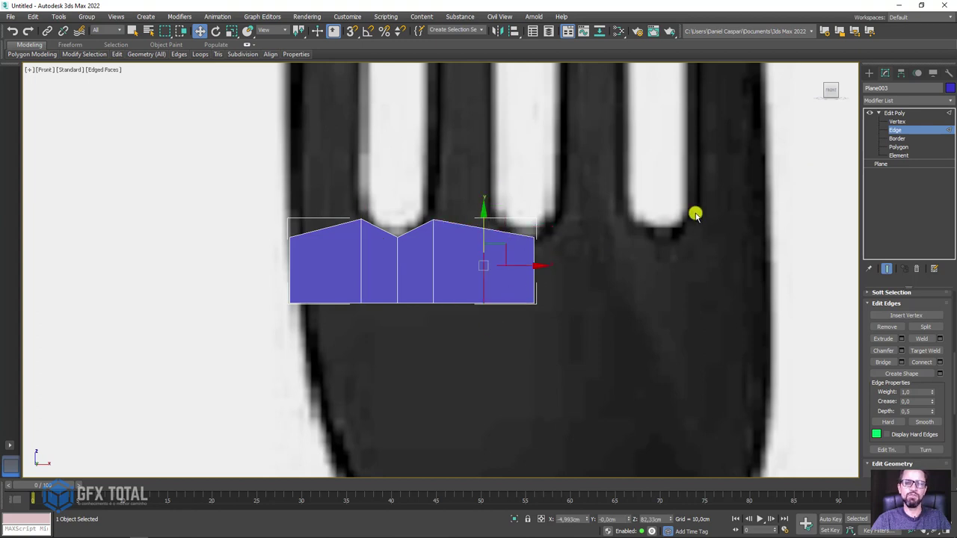
pyautogui.click(897, 121)
pyautogui.click(483, 244)
pyautogui.moveTo(485, 203); pyautogui.dragTo(487, 188)
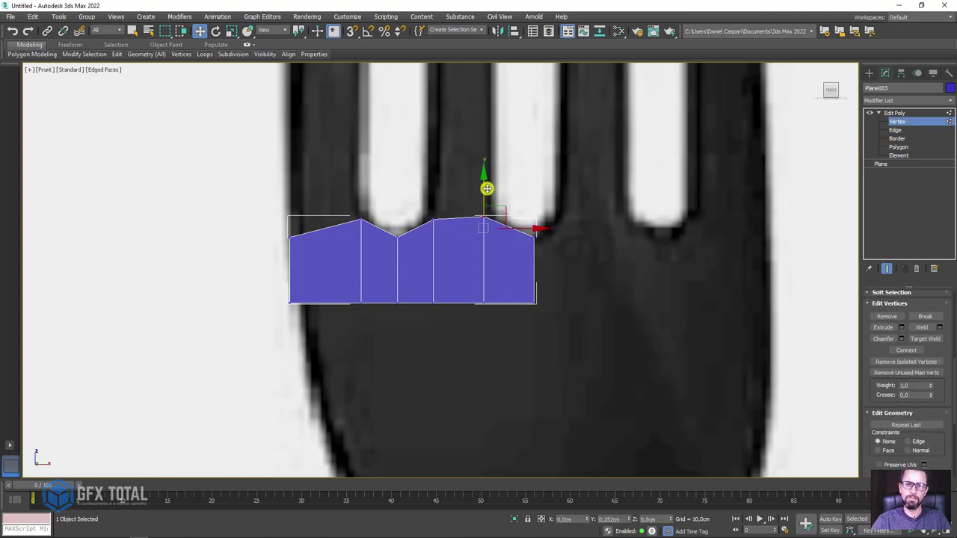
pyautogui.moveTo(497, 323); pyautogui.dragTo(471, 209)
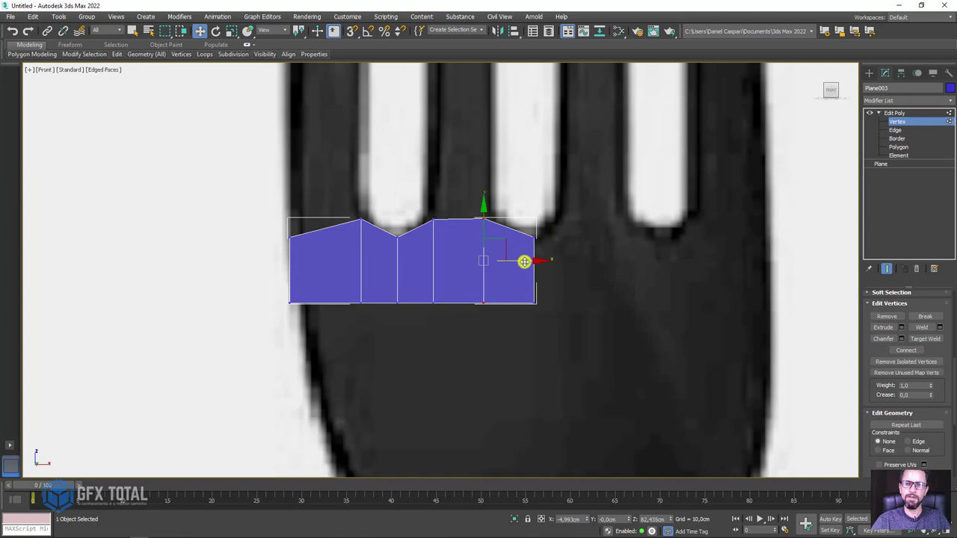
pyautogui.moveTo(516, 261); pyautogui.dragTo(534, 261)
pyautogui.scroll(-3, 568, 226)
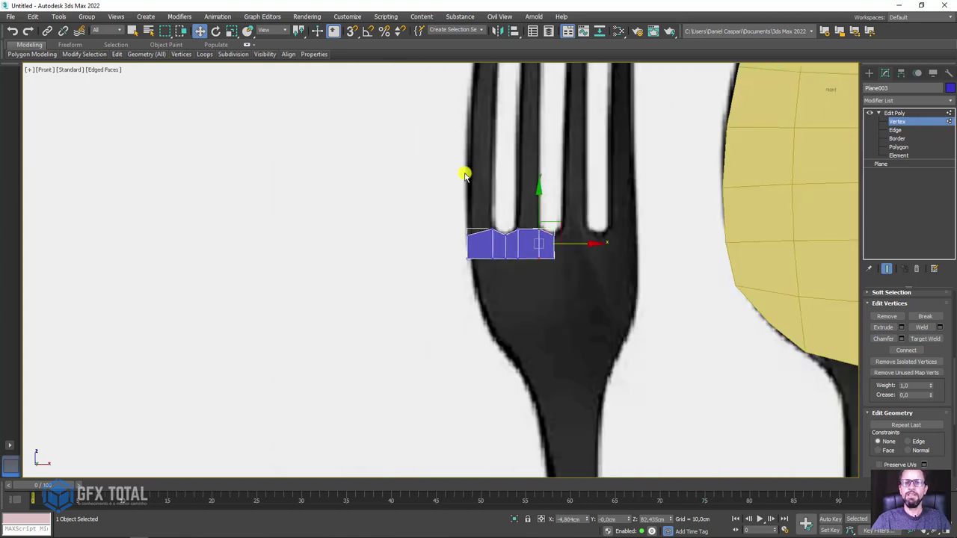
pyautogui.scroll(2, 464, 259)
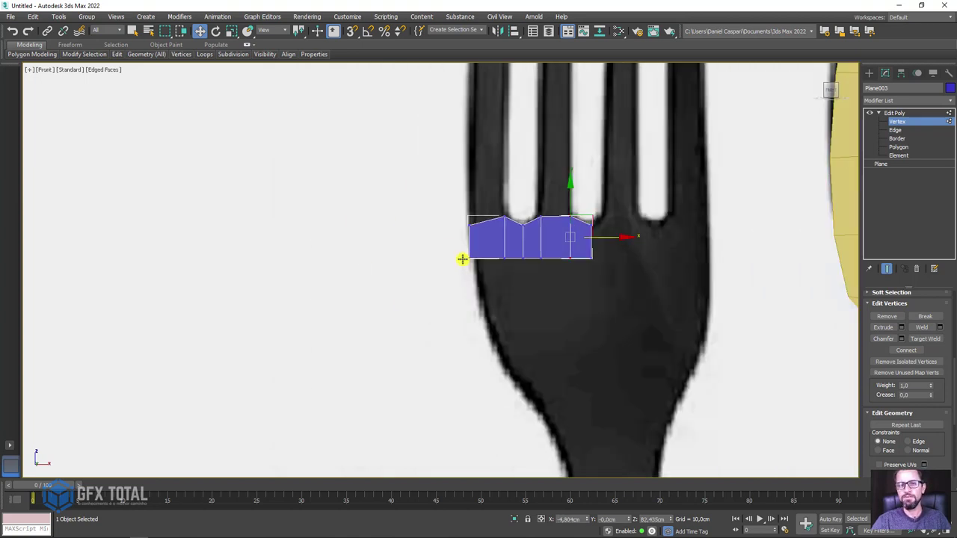
# Step: Shift-extrude the top edges into two tall tine strips, taper them and raise them to the tips
pyautogui.click(895, 130)
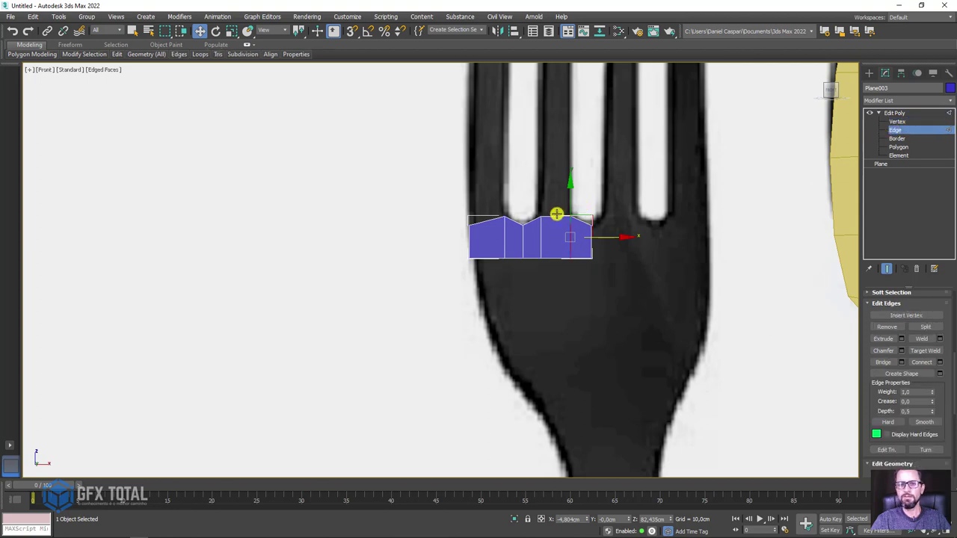
pyautogui.click(556, 216)
pyautogui.scroll(-3, 486, 218)
pyautogui.scroll(-2, 522, 160)
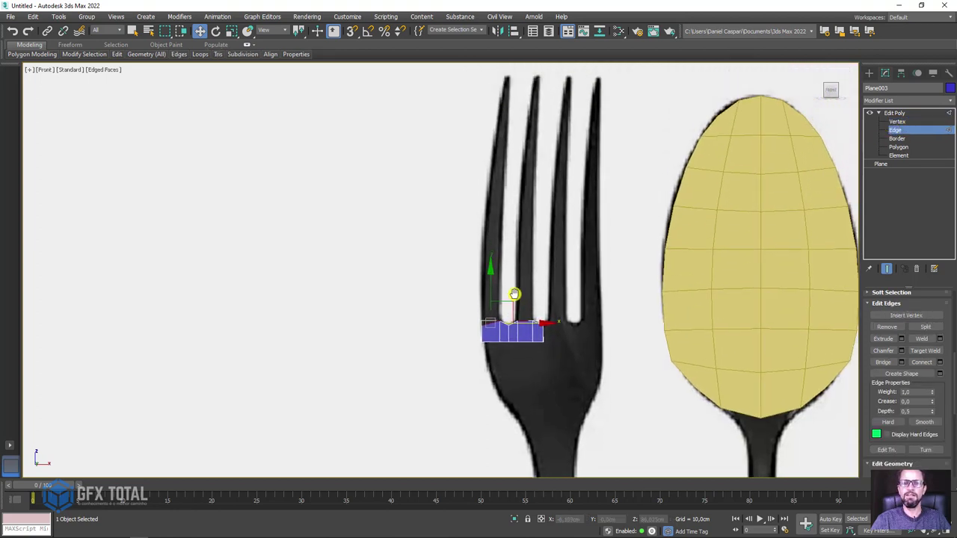
pyautogui.scroll(-2, 513, 295)
pyautogui.keyDown('shift'); pyautogui.moveTo(467, 337); pyautogui.dragTo(497, 101); pyautogui.keyUp('shift')
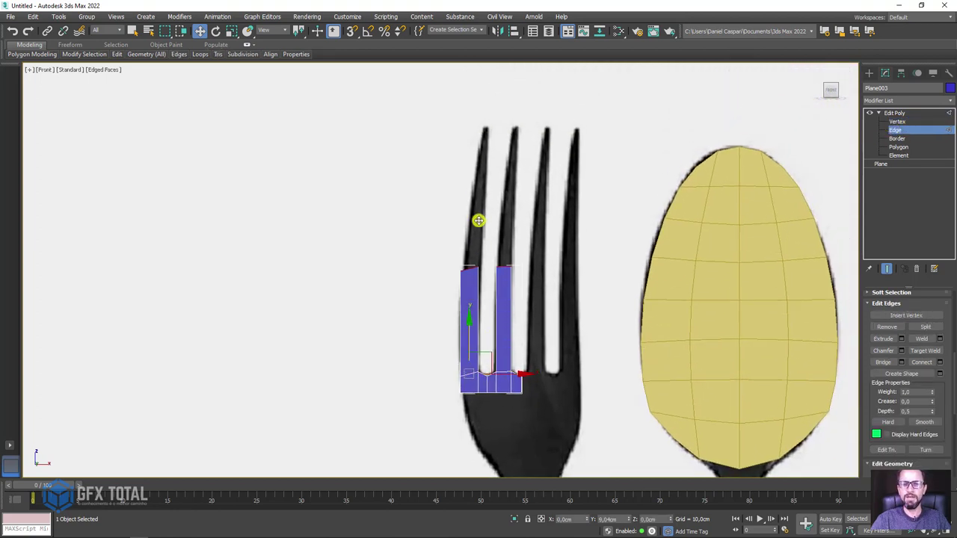
pyautogui.scroll(3, 500, 124)
pyautogui.press('e')
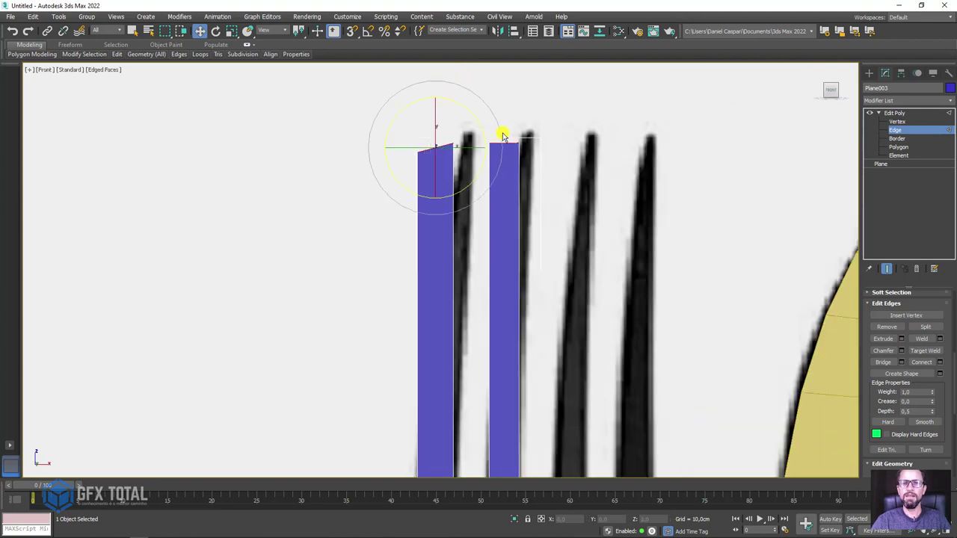
pyautogui.press('r')
pyautogui.moveTo(299, 32); pyautogui.dragTo(299, 46)
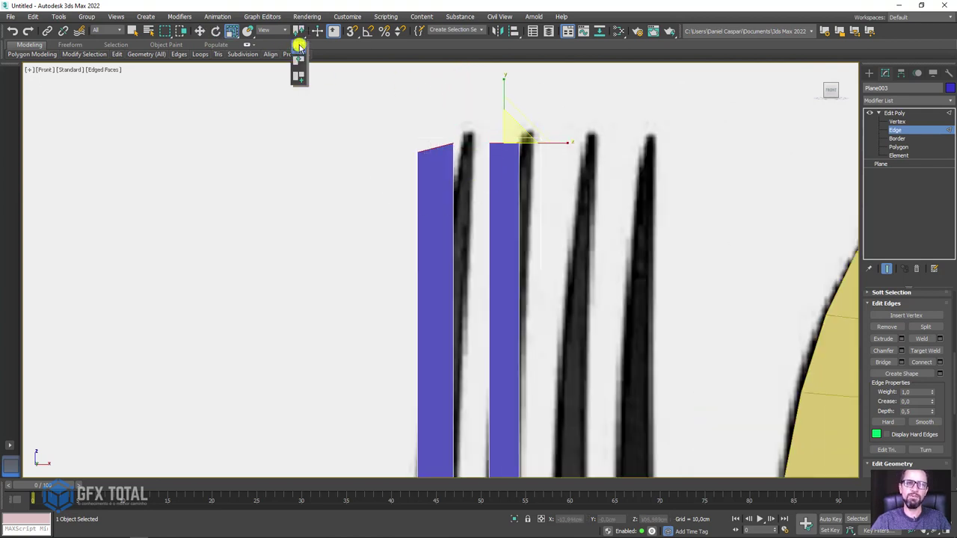
pyautogui.moveTo(520, 142); pyautogui.dragTo(508, 246)
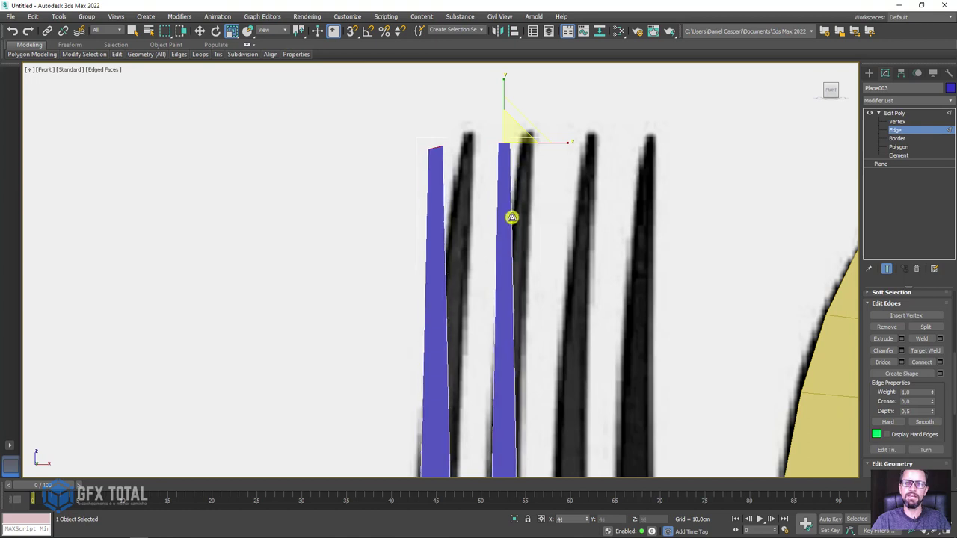
pyautogui.press('w')
pyautogui.moveTo(516, 139); pyautogui.dragTo(515, 127)
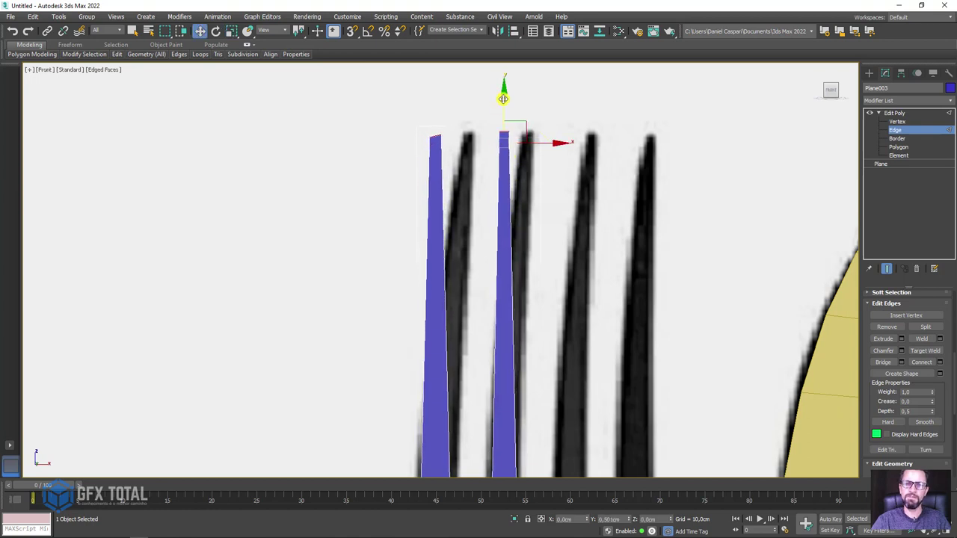
# Step: Move the left tine's top vertex onto the reference tine
pyautogui.scroll(2, 515, 127)
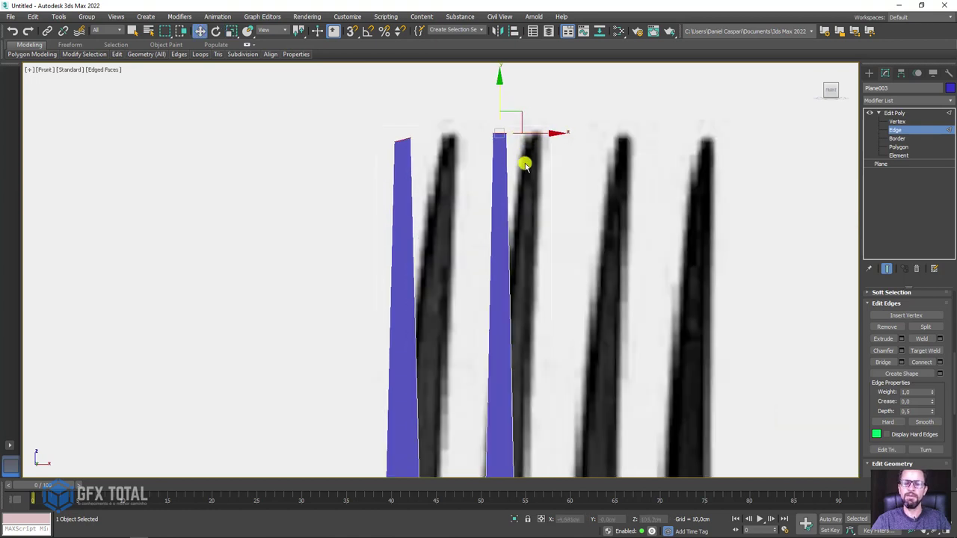
pyautogui.click(897, 122)
pyautogui.moveTo(427, 118)
pyautogui.mouseDown()
pyautogui.moveTo(383, 155)
pyautogui.moveTo(466, 139)
pyautogui.mouseUp()
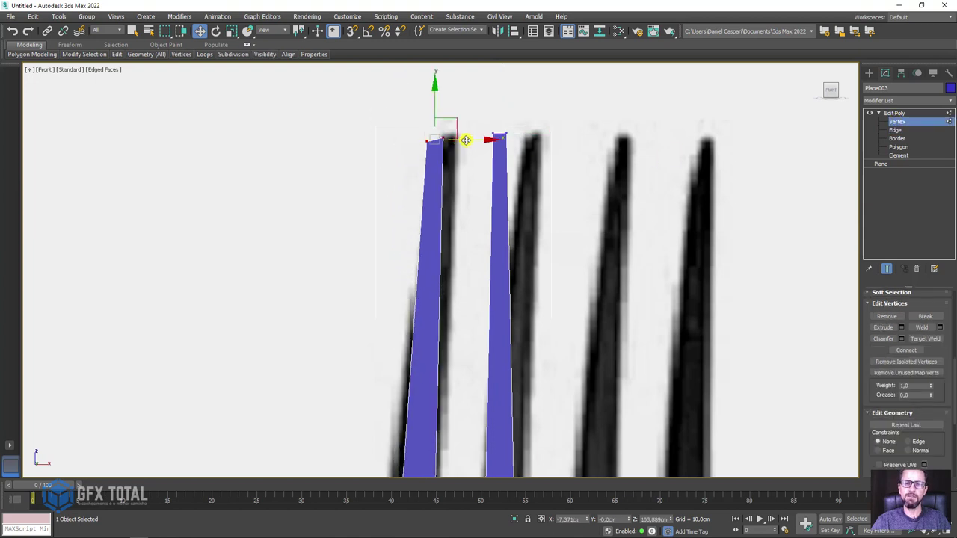
pyautogui.scroll(-3, 492, 254)
pyautogui.moveTo(481, 181); pyautogui.dragTo(464, 146, button='middle')
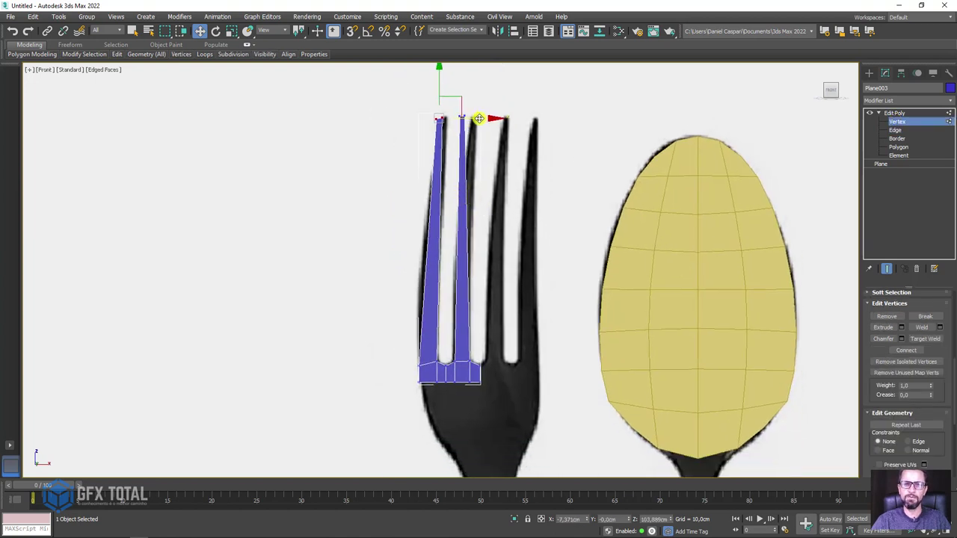
pyautogui.moveTo(479, 118); pyautogui.dragTo(475, 120)
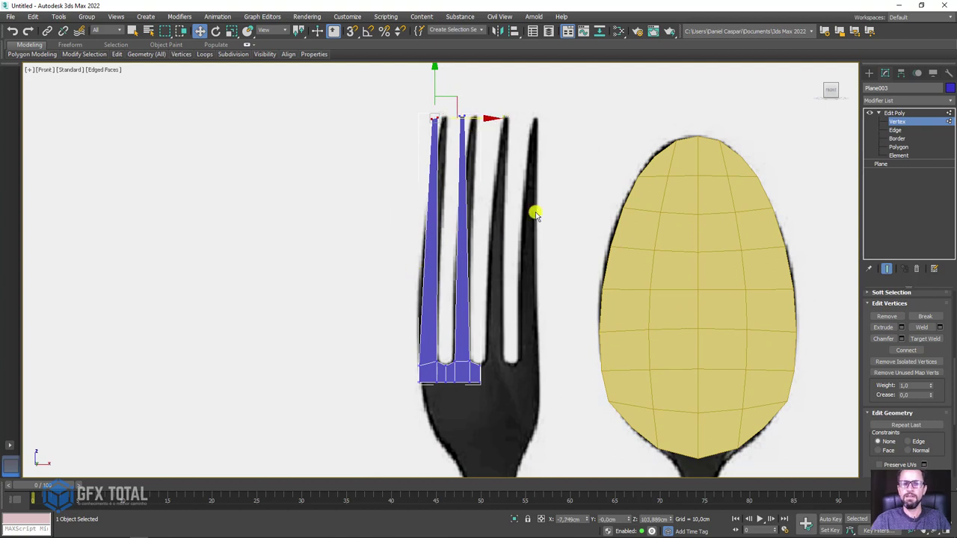
# Step: Connect a horizontal edge loop across the two tines
pyautogui.click(897, 130)
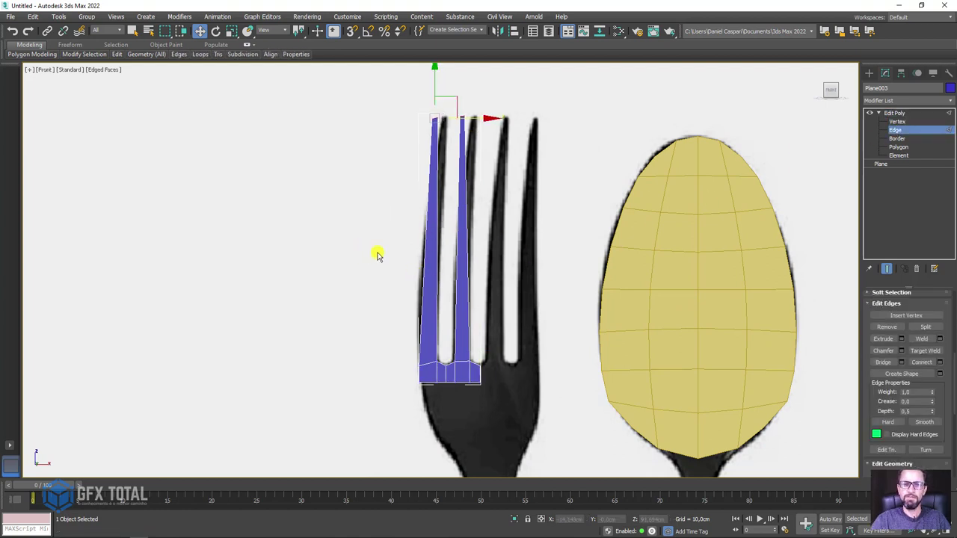
pyautogui.click(424, 267)
pyautogui.click(920, 363)
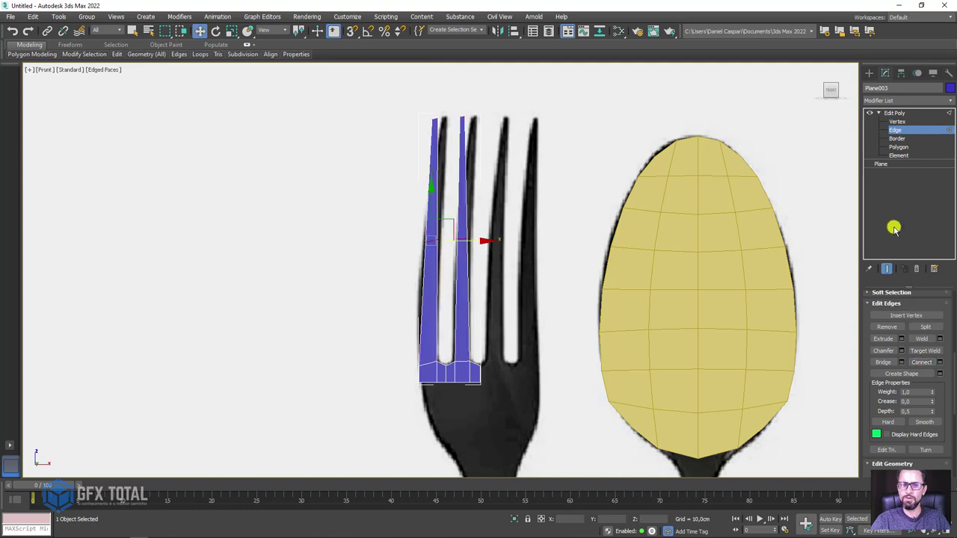
pyautogui.click(896, 122)
pyautogui.moveTo(437, 256)
pyautogui.mouseDown()
pyautogui.moveTo(427, 263)
pyautogui.moveTo(419, 248)
pyautogui.moveTo(448, 241)
pyautogui.moveTo(409, 204)
pyautogui.mouseUp()
pyautogui.scroll(2, 454, 241)
# Step: Shift and lift the left tine's vertices to fit the outline, then return to object level
pyautogui.click(897, 131)
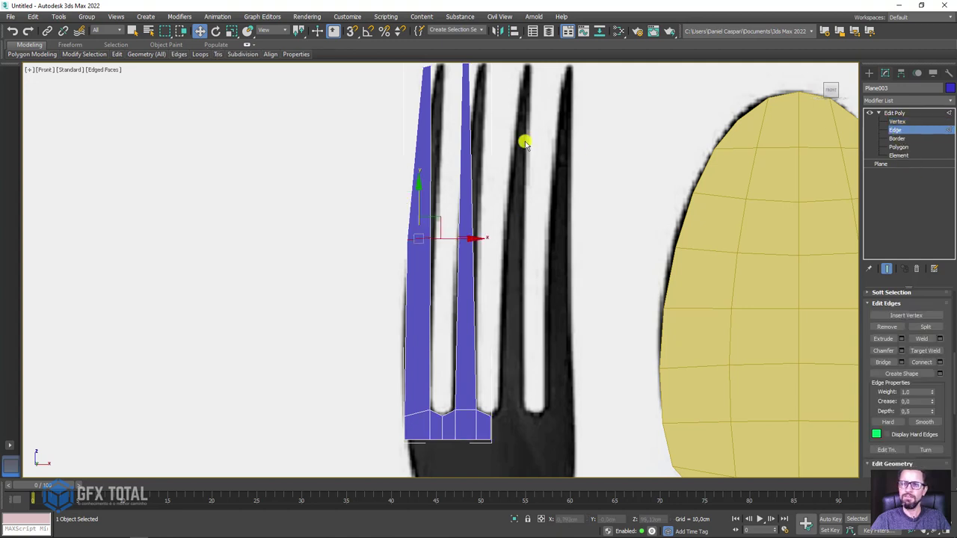
pyautogui.moveTo(449, 292); pyautogui.dragTo(310, 327)
pyautogui.click(486, 310)
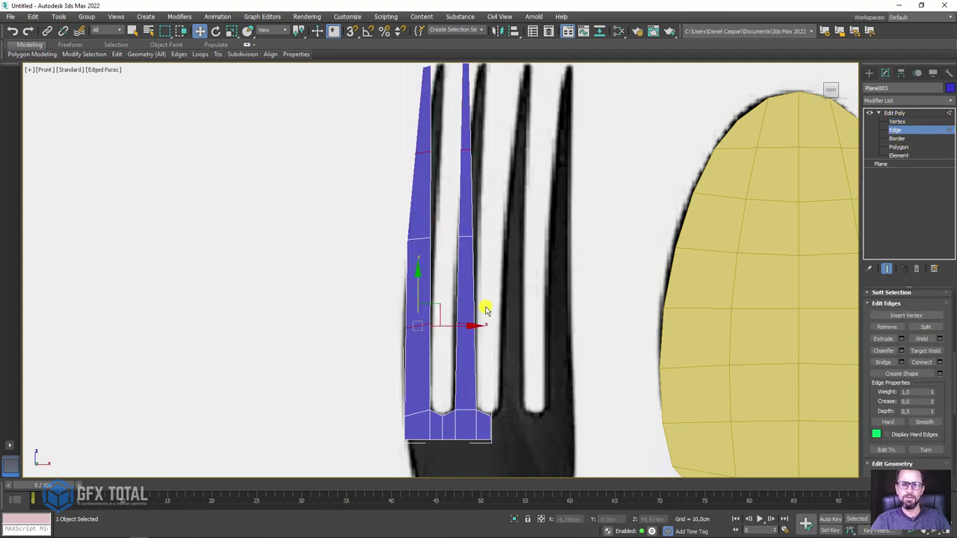
pyautogui.click(897, 121)
pyautogui.click(411, 154)
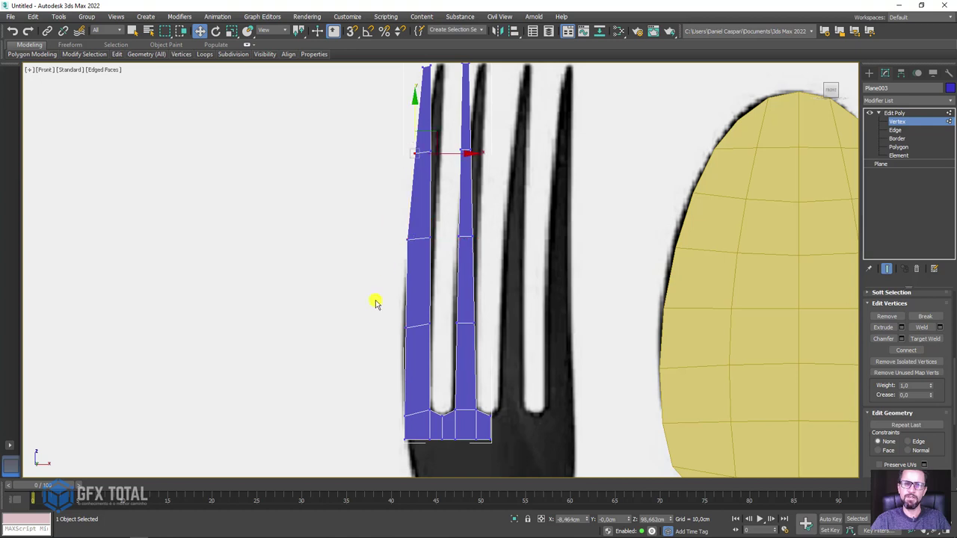
pyautogui.keyDown('ctrl'); pyautogui.moveTo(383, 312); pyautogui.dragTo(413, 345); pyautogui.keyUp('ctrl')
pyautogui.moveTo(450, 244); pyautogui.dragTo(446, 242)
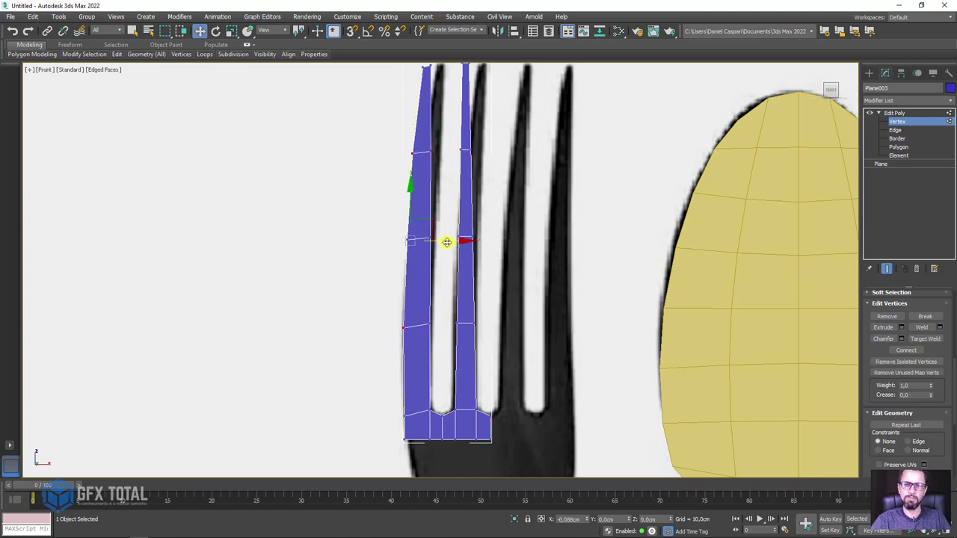
pyautogui.moveTo(411, 192); pyautogui.dragTo(408, 190)
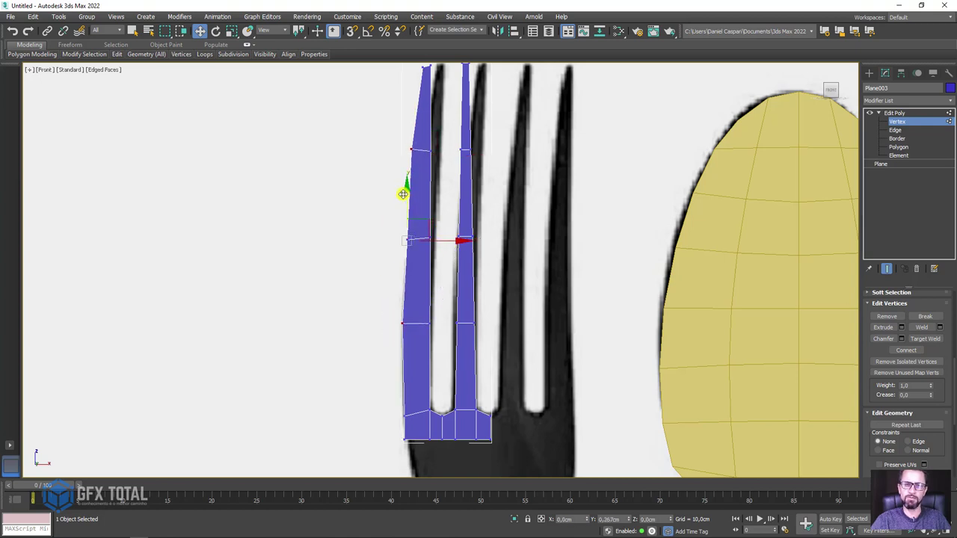
pyautogui.scroll(-3, 404, 187)
pyautogui.click(902, 113)
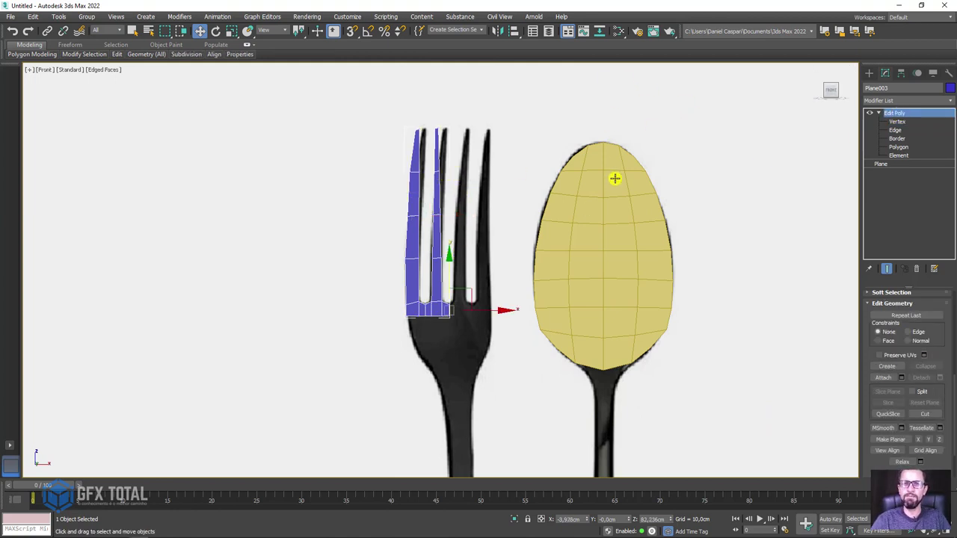
# Step: Mirror the left fork half on the X axis as an Instance
pyautogui.click(501, 31)
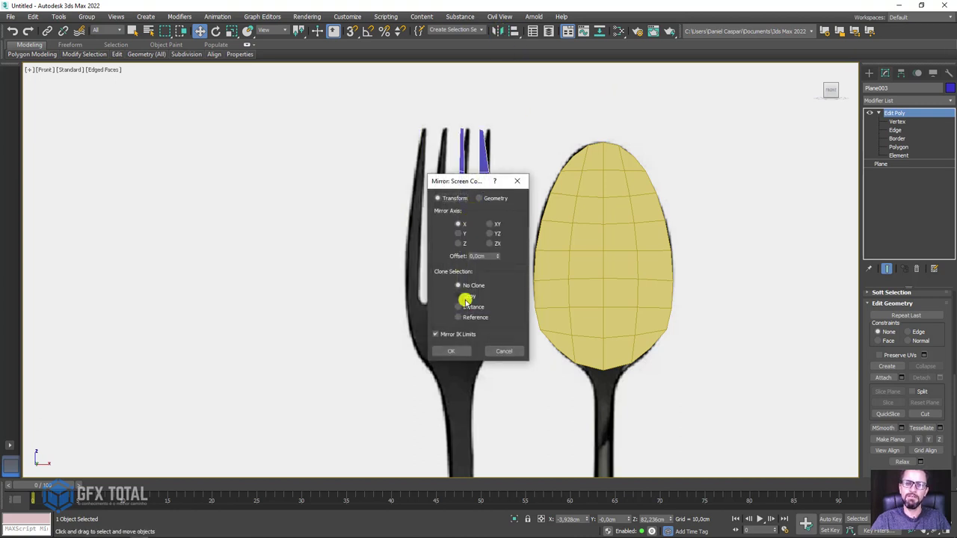
pyautogui.click(463, 306)
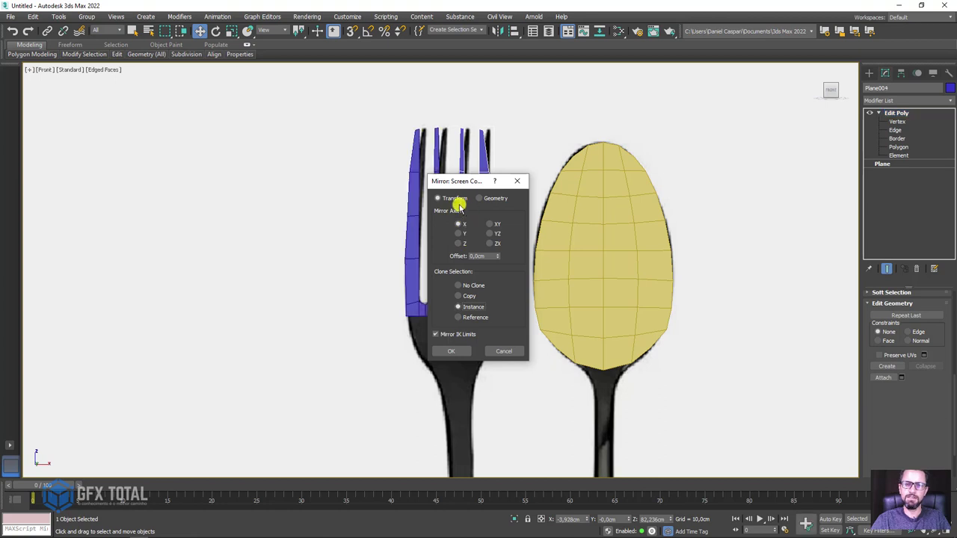
pyautogui.click(457, 351)
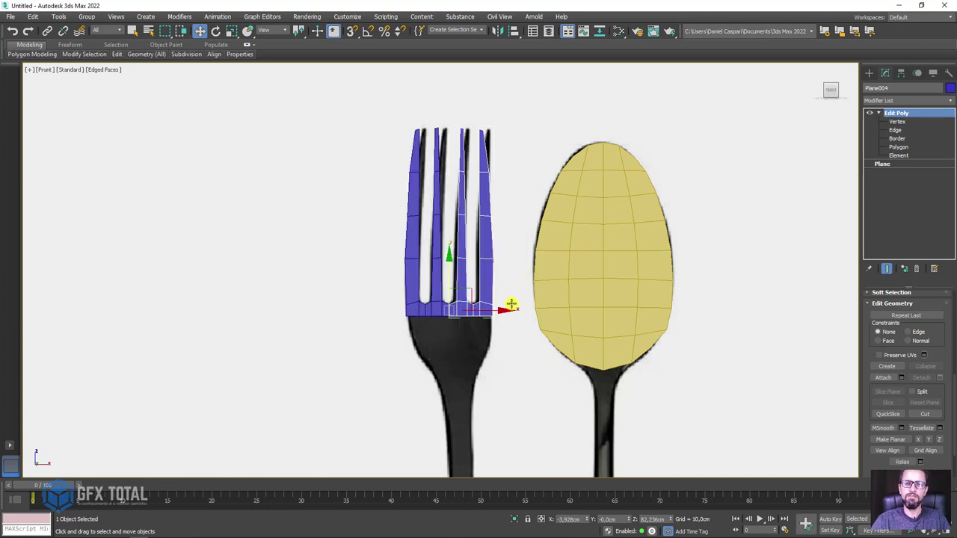
pyautogui.moveTo(508, 299)
pyautogui.keyDown('alt'); pyautogui.mouseDown(button='middle')
pyautogui.moveTo(572, 265)
pyautogui.moveTo(509, 306)
pyautogui.mouseUp(button='middle'); pyautogui.keyUp('alt')
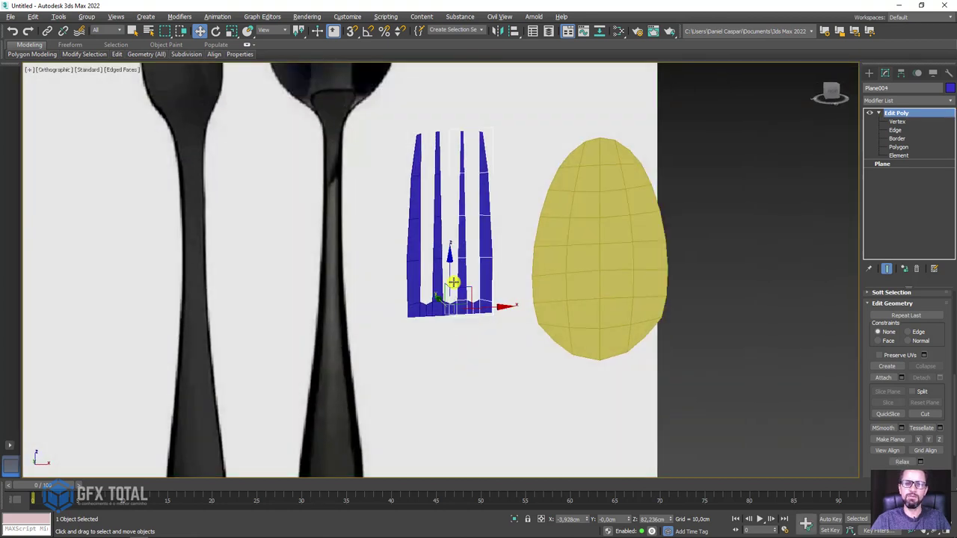
# Step: Select Plane003 and switch to Edge level
pyautogui.click(439, 287)
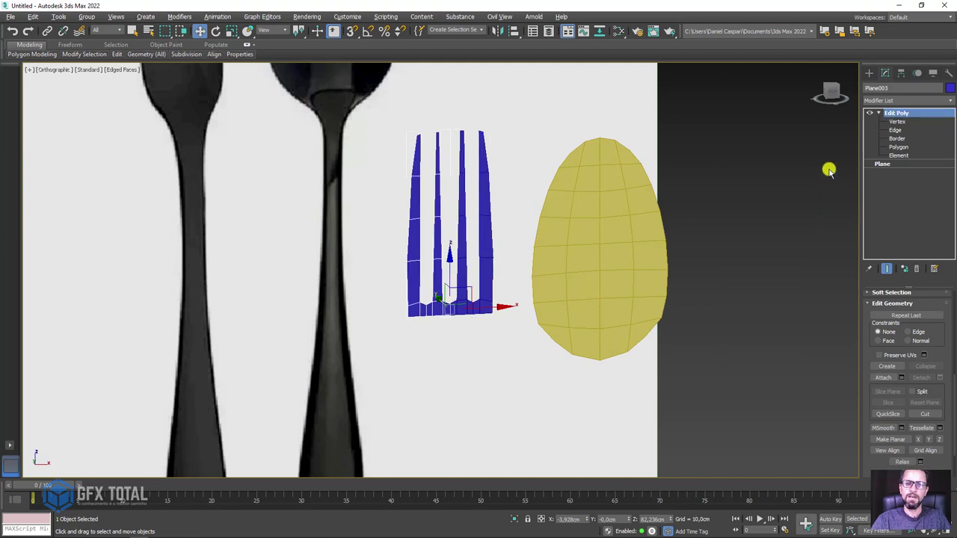
pyautogui.click(895, 130)
pyautogui.scroll(2, 441, 320)
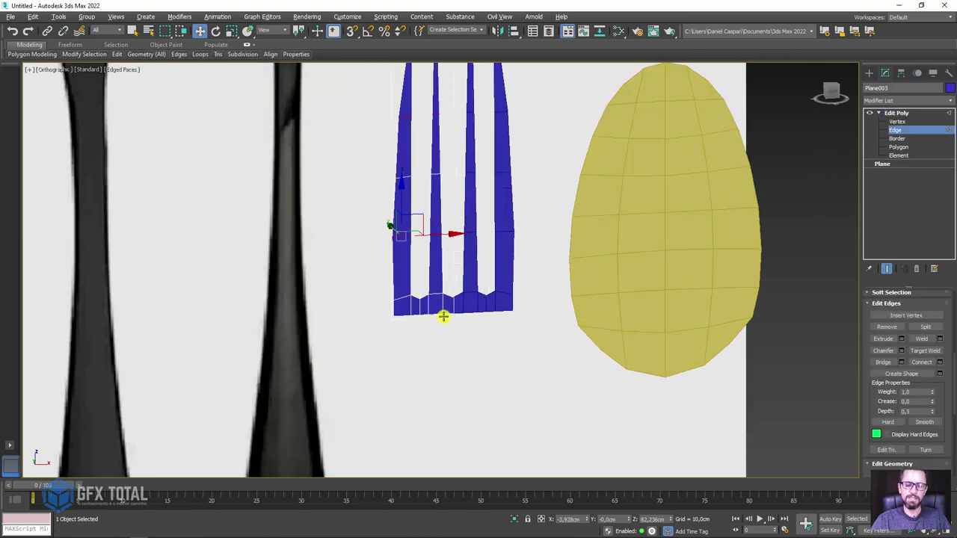
# Step: In the front view, extrude a strip downward from one bottom edge of the fork base
pyautogui.press('f')
pyautogui.scroll(4, 384, 242)
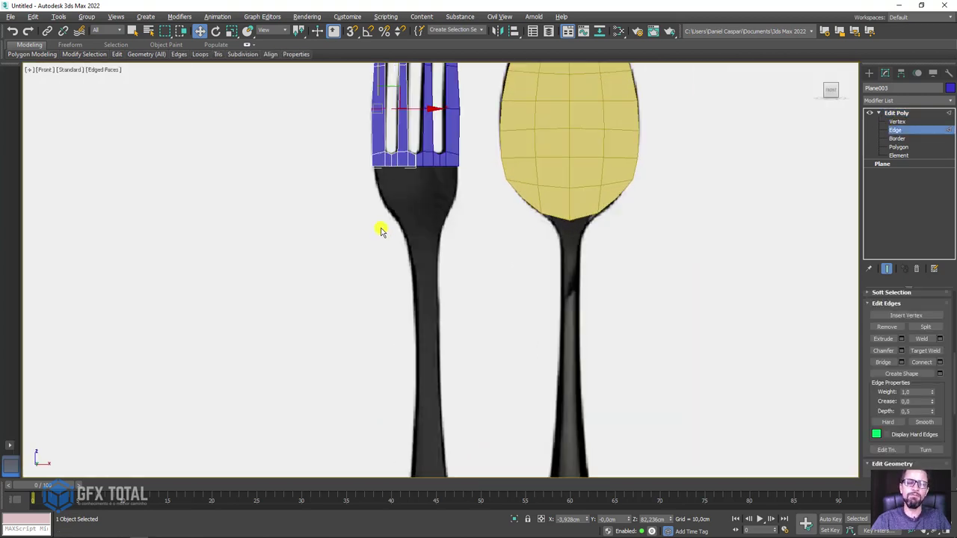
pyautogui.scroll(3, 380, 229)
pyautogui.click(404, 170)
pyautogui.moveTo(404, 169)
pyautogui.keyDown('shift'); pyautogui.mouseDown()
pyautogui.moveTo(405, 158)
pyautogui.moveTo(404, 223)
pyautogui.mouseUp(); pyautogui.keyUp('shift')
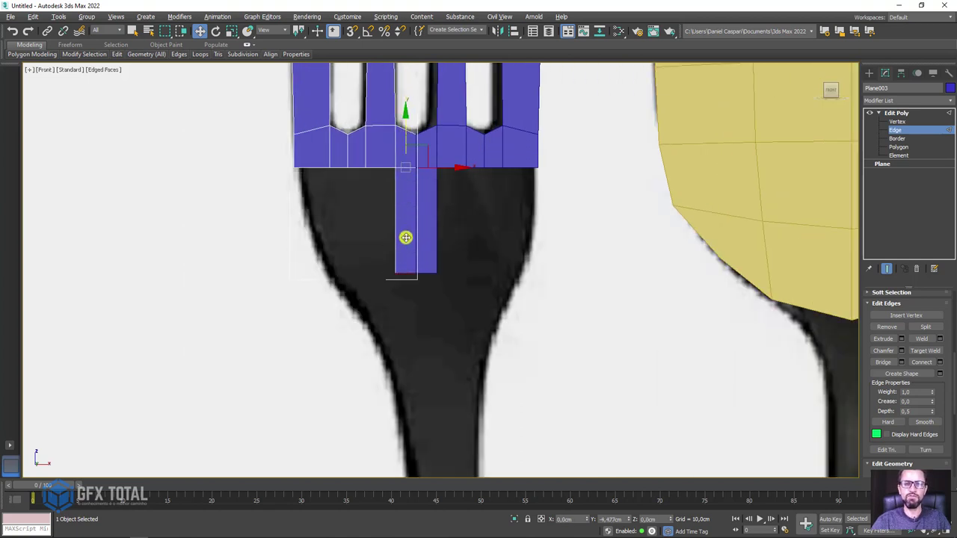
# Step: Extrude the other base bottom edges into a strip and tilt it along the neck
pyautogui.click(307, 166)
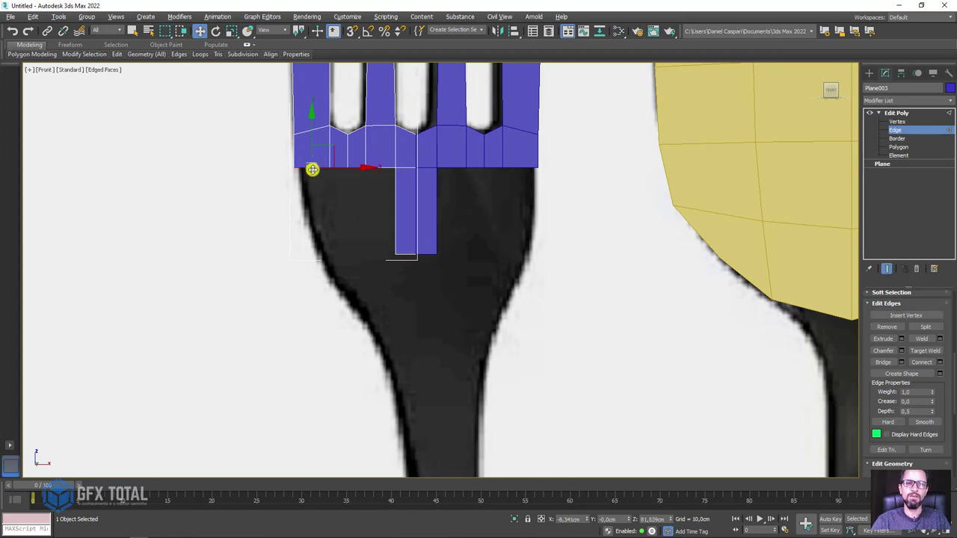
pyautogui.keyDown('ctrl'); pyautogui.click(340, 167); pyautogui.keyUp('ctrl')
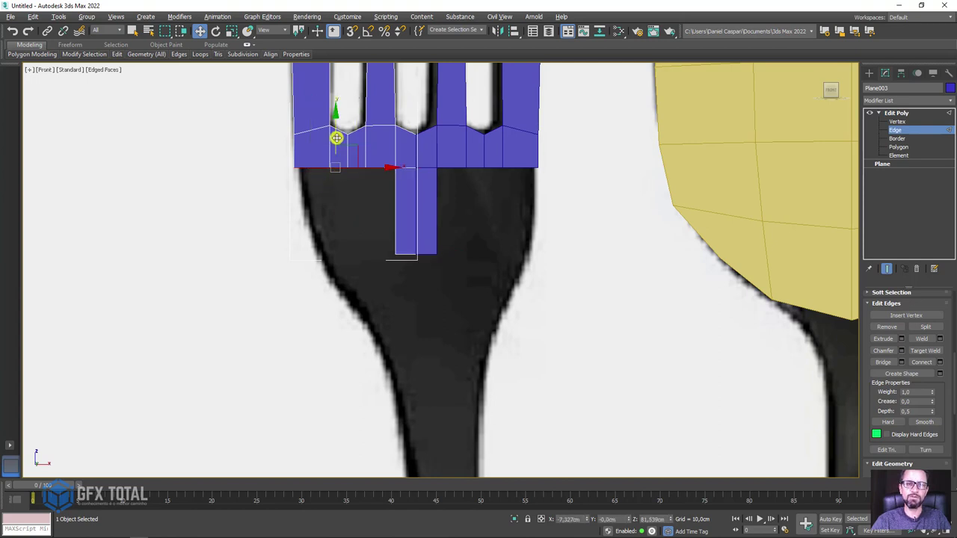
pyautogui.keyDown('shift'); pyautogui.moveTo(336, 138); pyautogui.dragTo(329, 205); pyautogui.keyUp('shift')
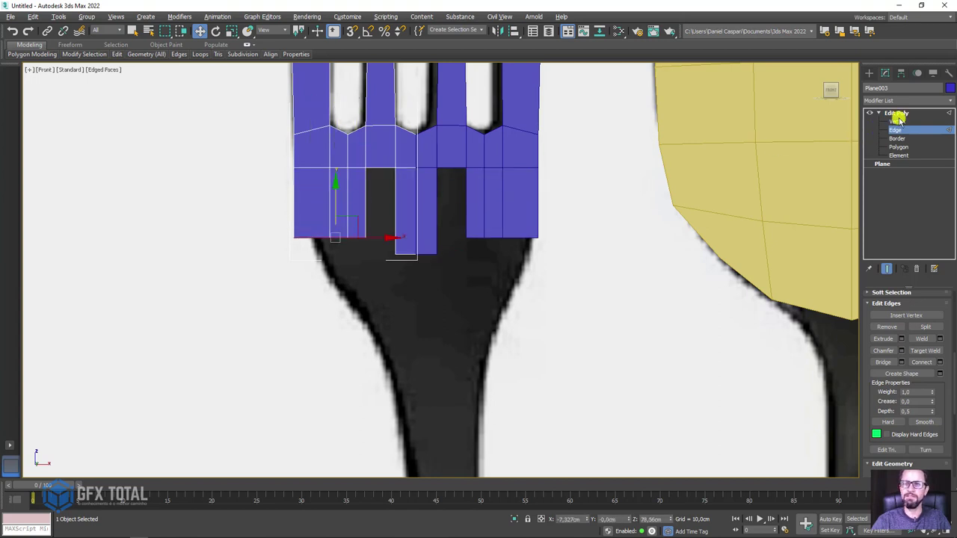
pyautogui.press('e')
pyautogui.moveTo(380, 216)
pyautogui.mouseDown()
pyautogui.moveTo(366, 218)
pyautogui.moveTo(359, 183)
pyautogui.moveTo(369, 219)
pyautogui.moveTo(389, 206)
pyautogui.mouseUp()
pyautogui.press('w')
pyautogui.click(355, 196)
pyautogui.press('e')
pyautogui.press('w')
# Step: Shorten the middle strip by pulling its vertices up to the base
pyautogui.scroll(2, 389, 205)
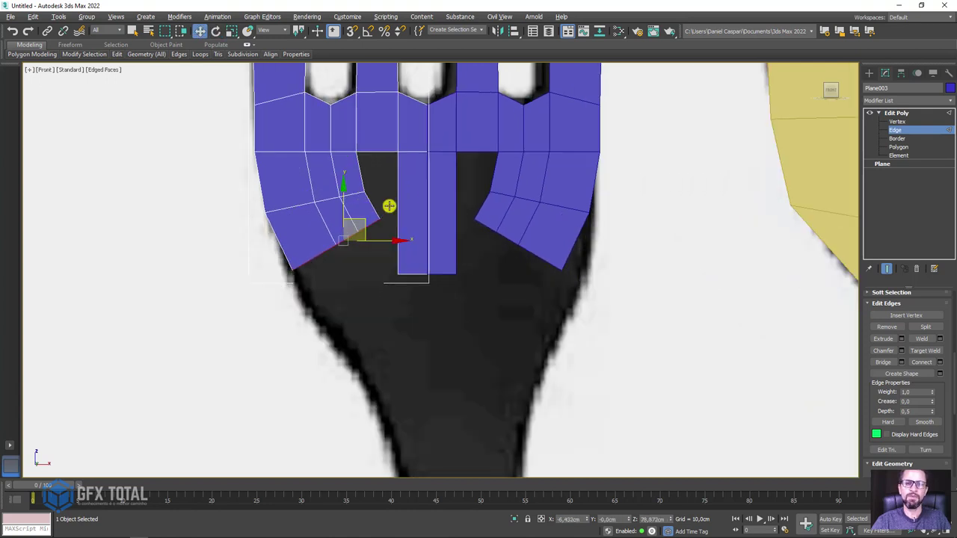
pyautogui.click(896, 122)
pyautogui.moveTo(366, 293)
pyautogui.mouseDown()
pyautogui.moveTo(420, 243)
pyautogui.moveTo(419, 190)
pyautogui.moveTo(432, 172)
pyautogui.mouseUp()
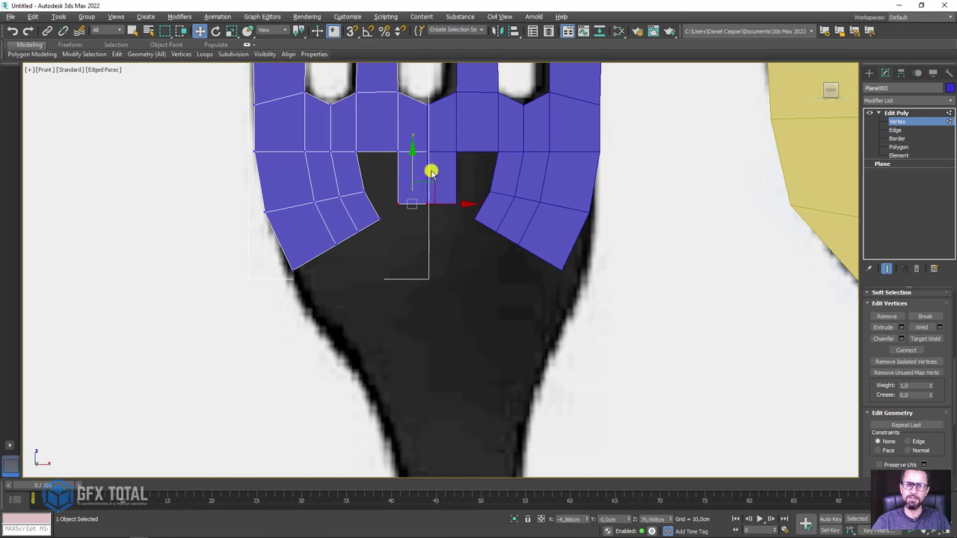
pyautogui.click(896, 130)
pyautogui.scroll(2, 409, 182)
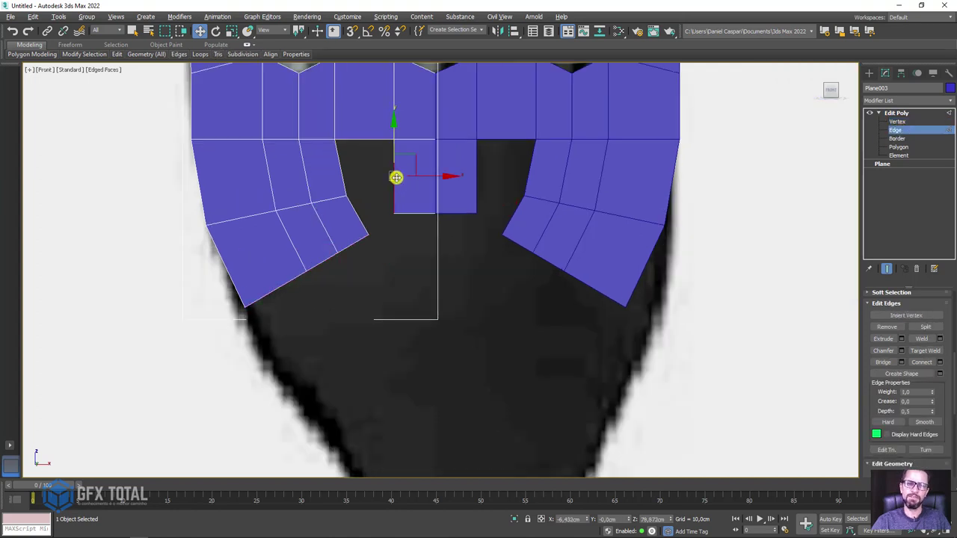
# Step: Bridge the left strip's gap to the middle strip
pyautogui.click(342, 180)
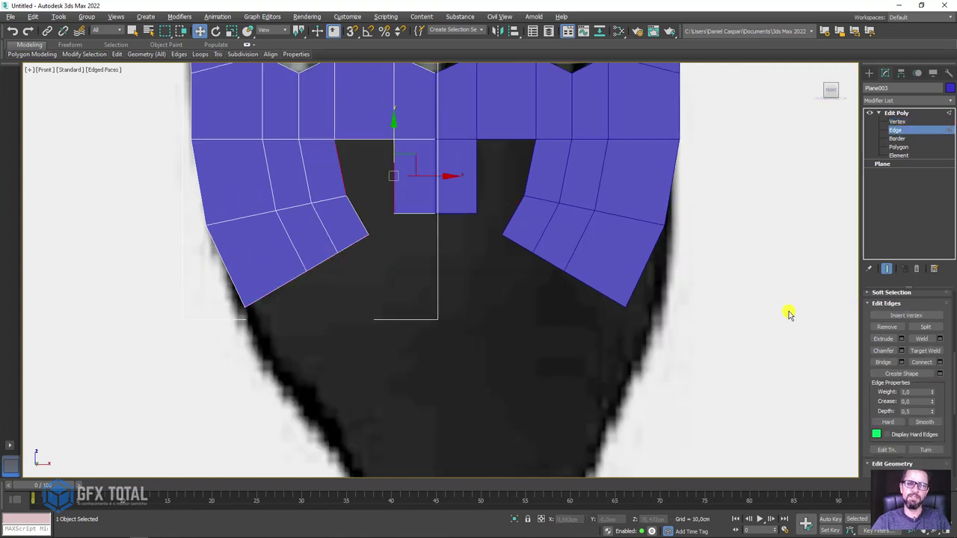
pyautogui.click(881, 363)
pyautogui.click(897, 121)
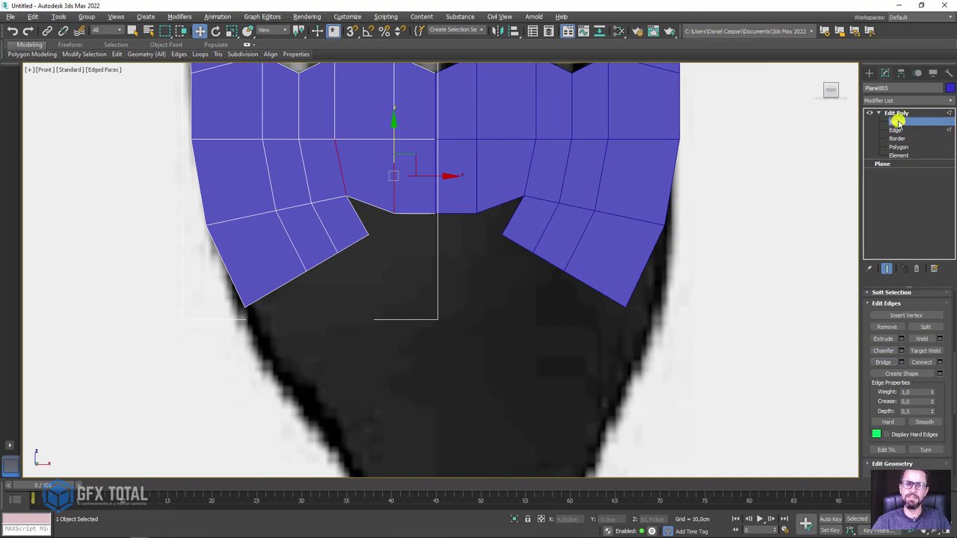
pyautogui.moveTo(436, 232)
pyautogui.mouseDown()
pyautogui.moveTo(395, 151)
pyautogui.moveTo(416, 133)
pyautogui.mouseUp()
pyautogui.hotkey('ctrl', 'z')
pyautogui.hotkey('ctrl', 'z')
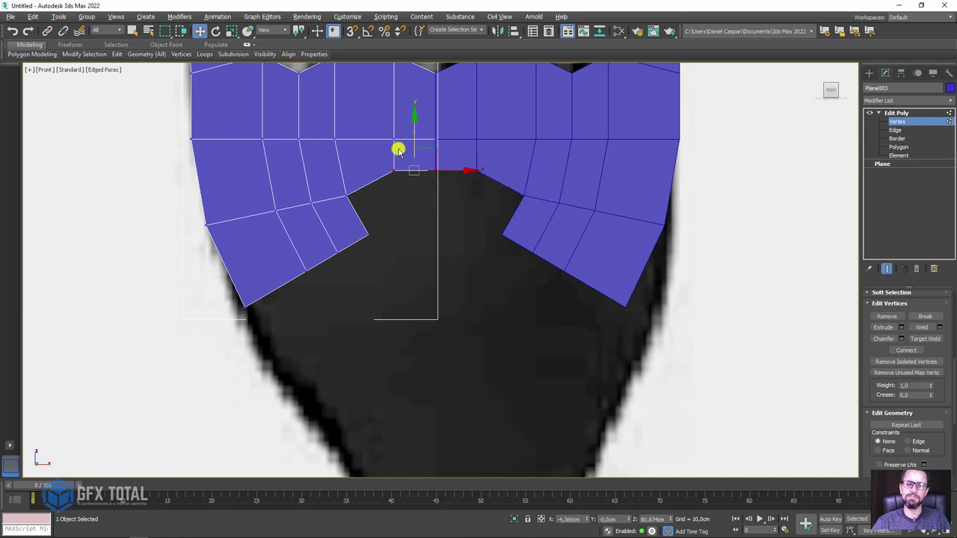
# Step: Bridge the remaining gap and pull the centre seam vertex down into a V
pyautogui.click(897, 130)
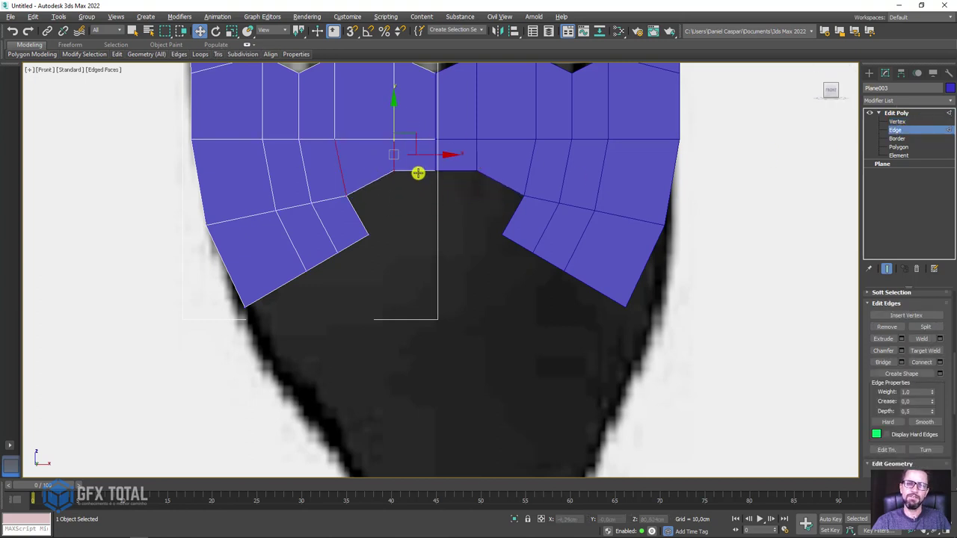
pyautogui.click(418, 173)
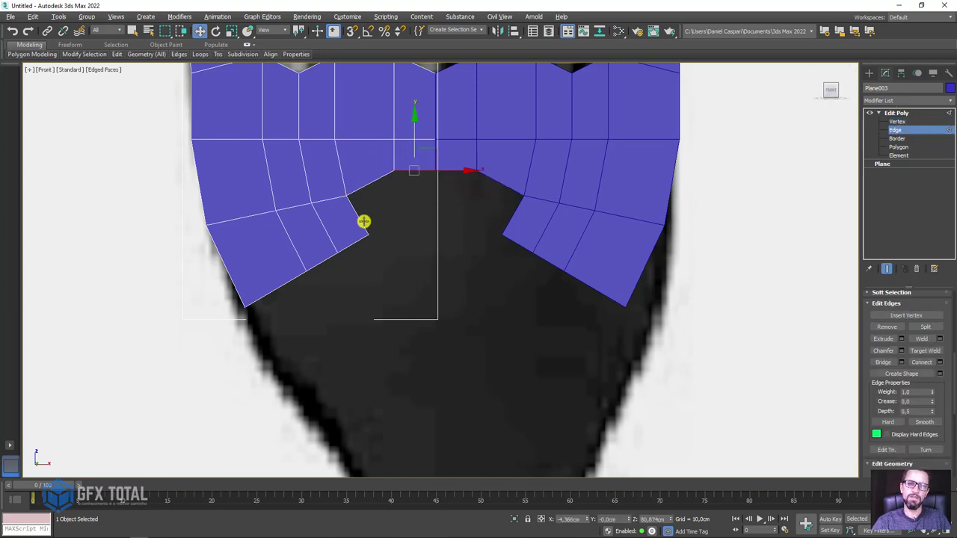
pyautogui.click(884, 362)
pyautogui.click(898, 121)
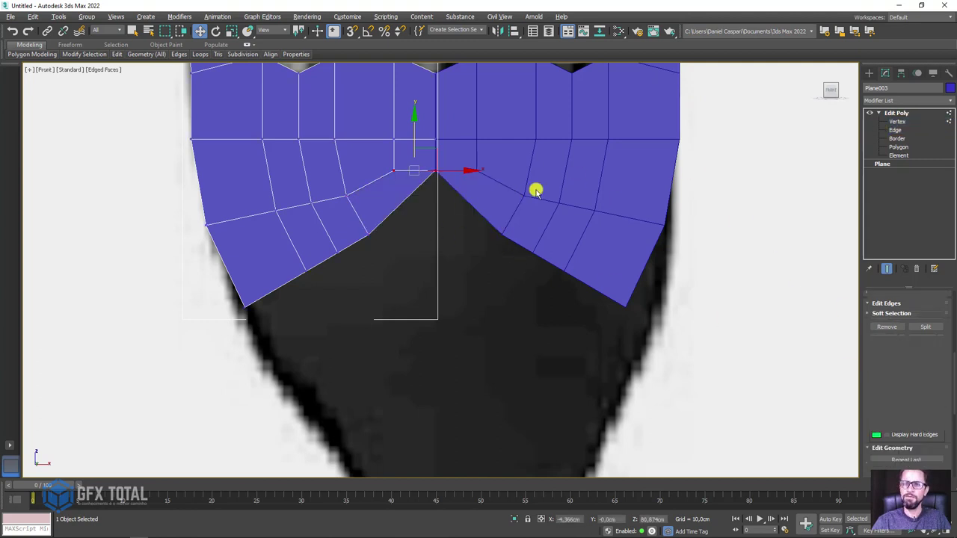
pyautogui.click(435, 142)
pyautogui.moveTo(435, 148); pyautogui.dragTo(434, 162)
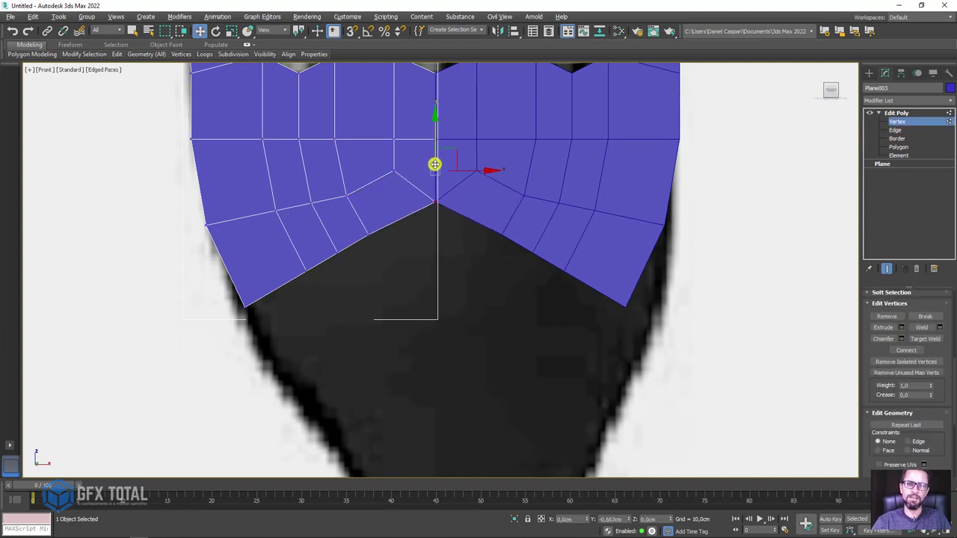
pyautogui.click(897, 129)
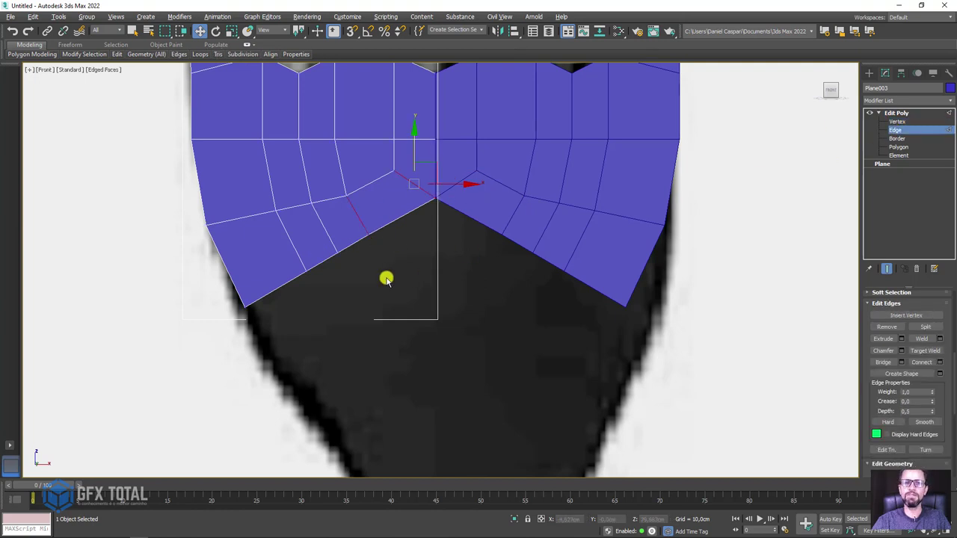
pyautogui.click(290, 287)
# Step: Extrude a new row of polygons from the lower border edge and shape it to the reference
pyautogui.scroll(-2, 326, 259)
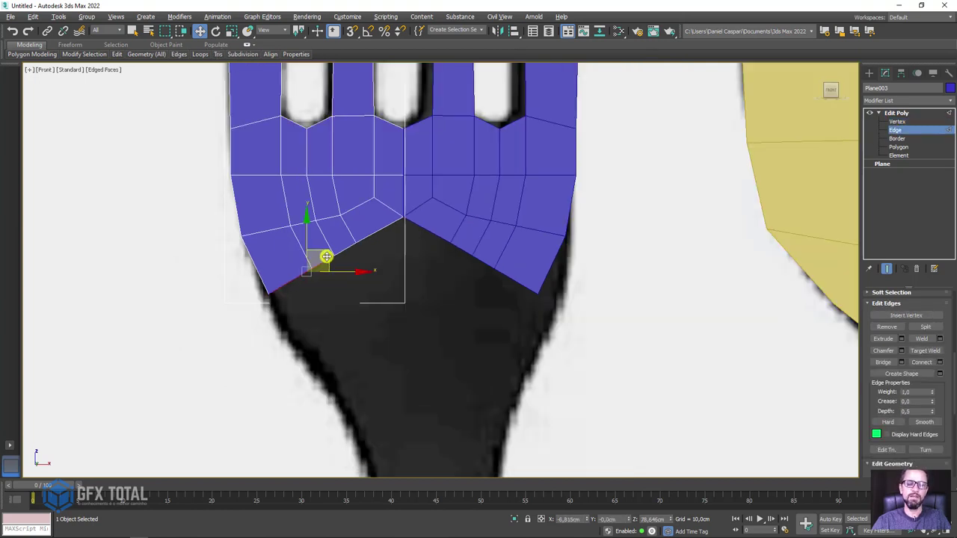
pyautogui.moveTo(330, 251)
pyautogui.keyDown('shift'); pyautogui.mouseDown()
pyautogui.moveTo(388, 315)
pyautogui.moveTo(370, 306)
pyautogui.moveTo(374, 320)
pyautogui.mouseUp(); pyautogui.keyUp('shift')
pyautogui.moveTo(374, 320); pyautogui.dragTo(365, 224, button='middle')
pyautogui.moveTo(365, 224)
pyautogui.mouseDown()
pyautogui.moveTo(351, 202)
pyautogui.moveTo(360, 204)
pyautogui.mouseUp()
pyautogui.moveTo(327, 200)
pyautogui.mouseDown(button='middle')
pyautogui.moveTo(354, 222)
pyautogui.moveTo(368, 262)
pyautogui.mouseUp(button='middle')
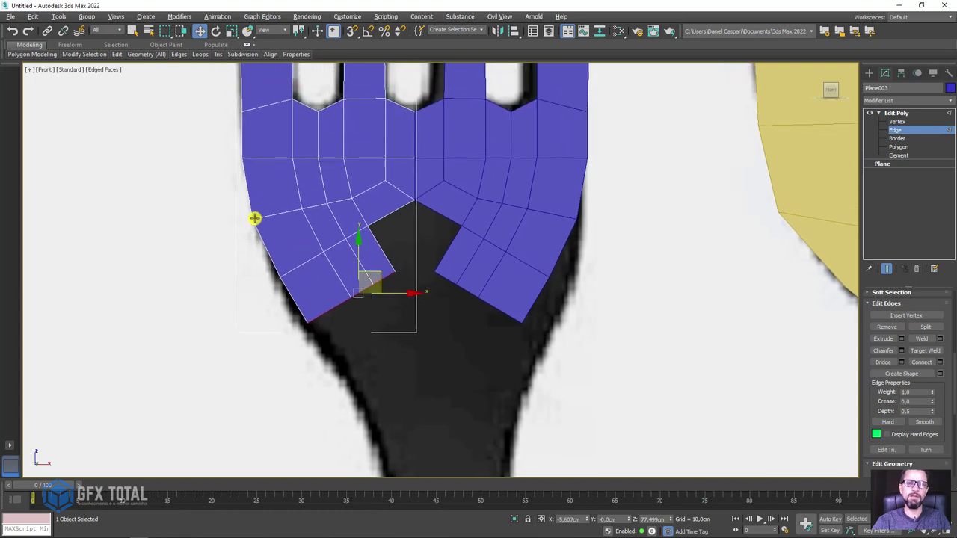
pyautogui.moveTo(267, 214)
pyautogui.mouseDown()
pyautogui.moveTo(284, 209)
pyautogui.moveTo(331, 249)
pyautogui.moveTo(258, 230)
pyautogui.mouseUp()
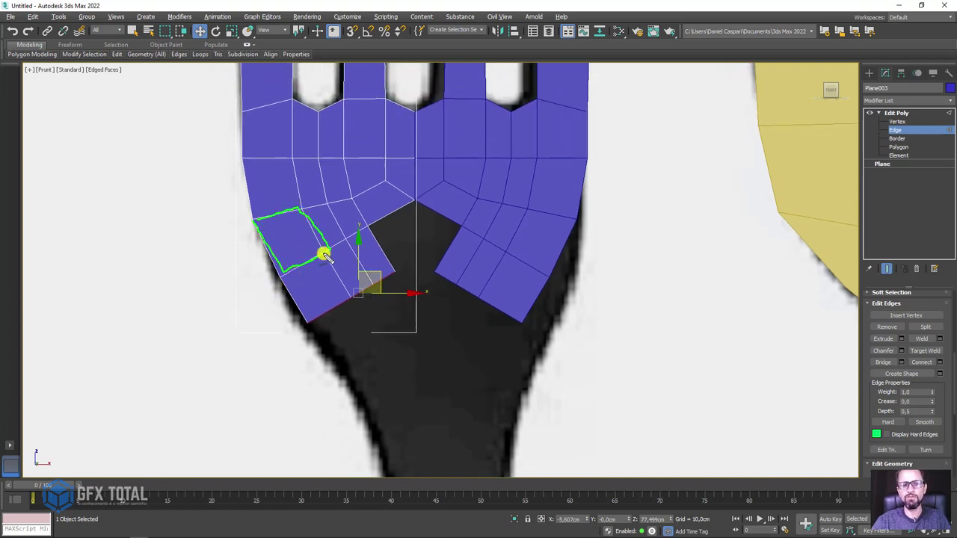
pyautogui.press('Escape')
pyautogui.scroll(4, 374, 277)
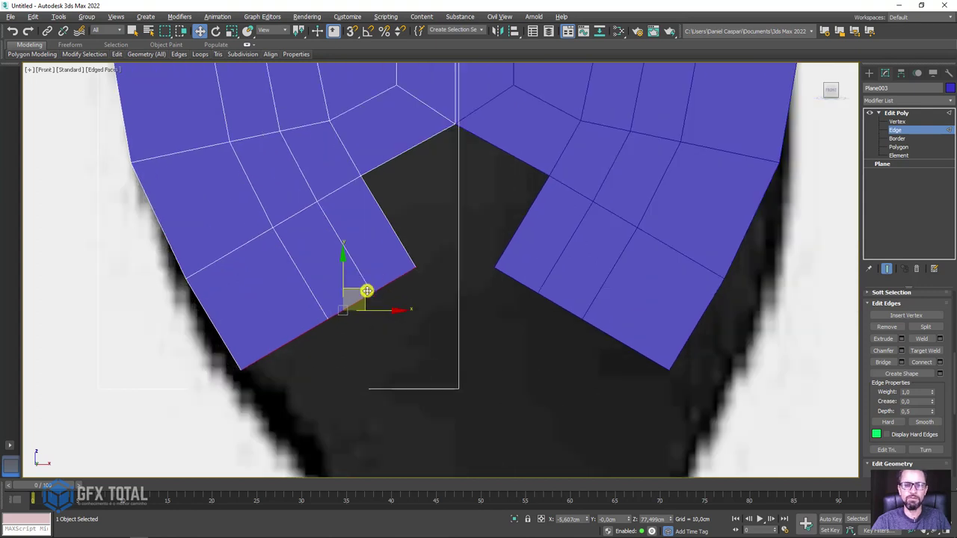
pyautogui.scroll(-2, 452, 242)
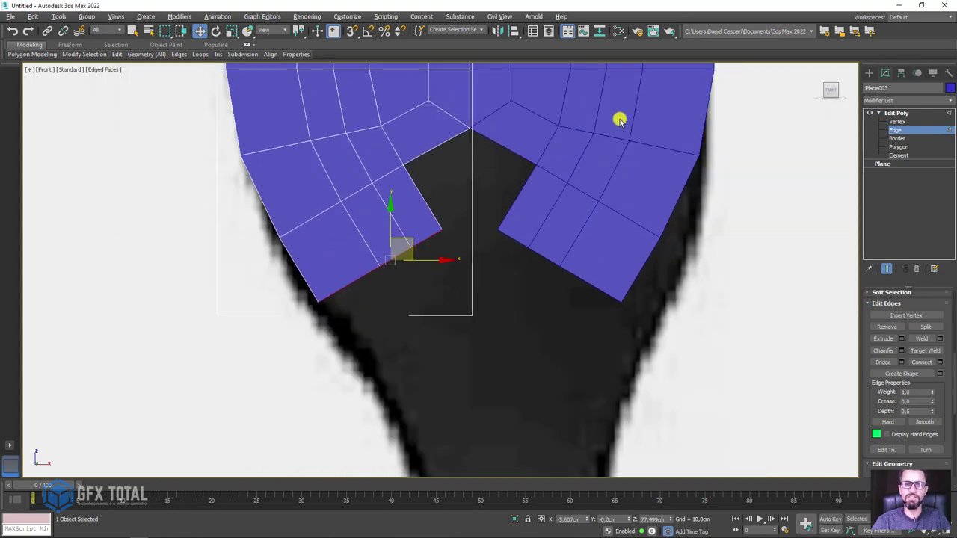
# Step: Turn on Edge constraint and slide three left-panel vertices left along their edges
pyautogui.click(896, 122)
pyautogui.click(471, 129)
pyautogui.moveTo(335, 135); pyautogui.dragTo(317, 207, button='middle')
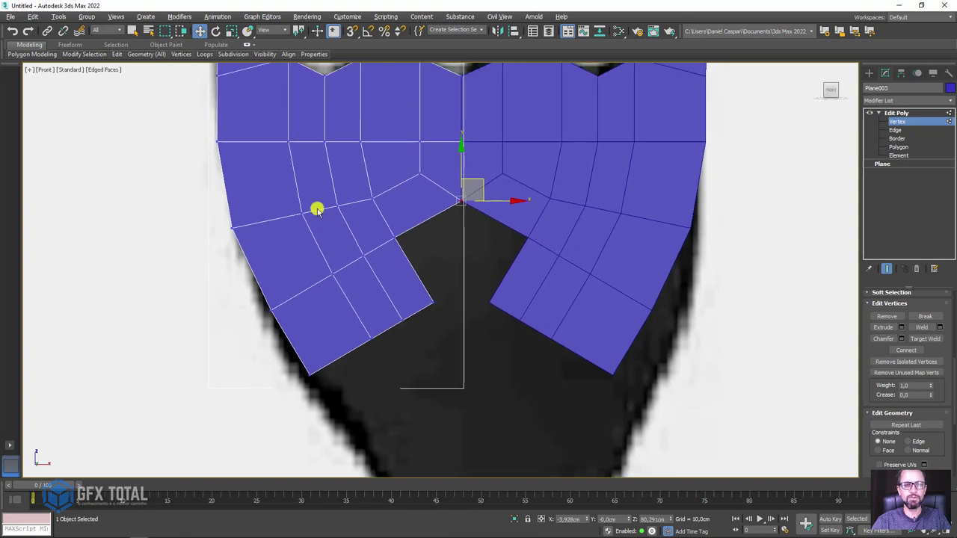
pyautogui.click(302, 215)
pyautogui.keyDown('ctrl'); pyautogui.click(288, 140); pyautogui.keyUp('ctrl')
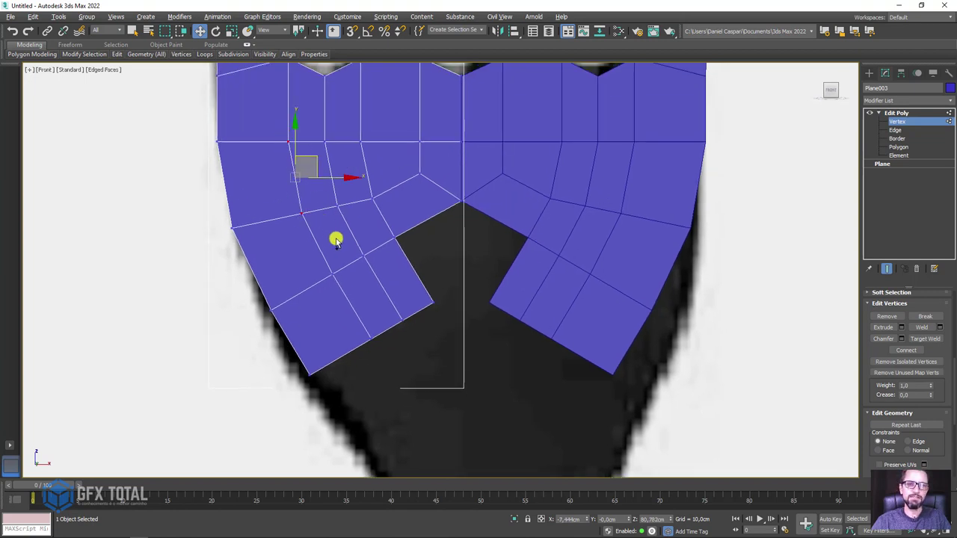
pyautogui.keyDown('ctrl'); pyautogui.click(332, 274); pyautogui.keyUp('ctrl')
pyautogui.moveTo(355, 237); pyautogui.dragTo(361, 286, button='middle')
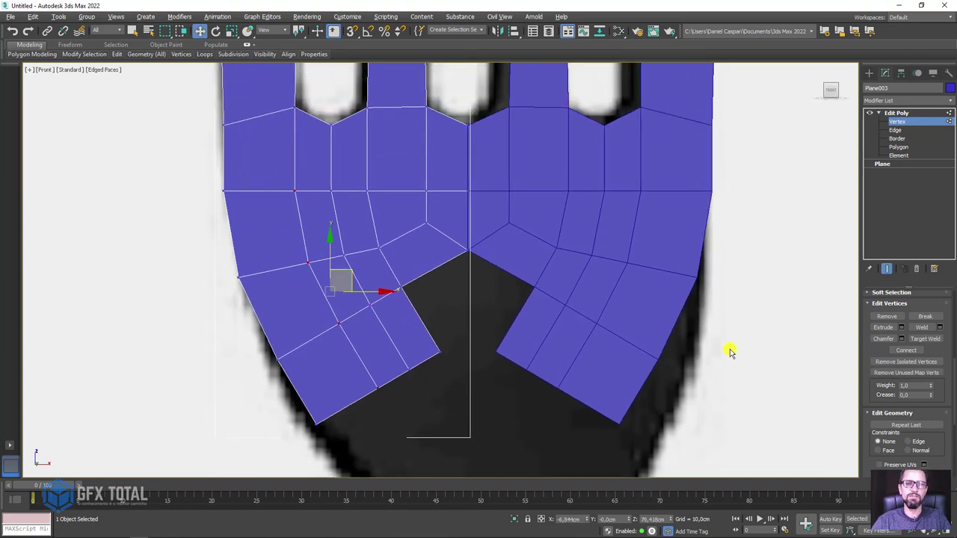
pyautogui.scroll(-3, 869, 390)
pyautogui.scroll(-2, 883, 351)
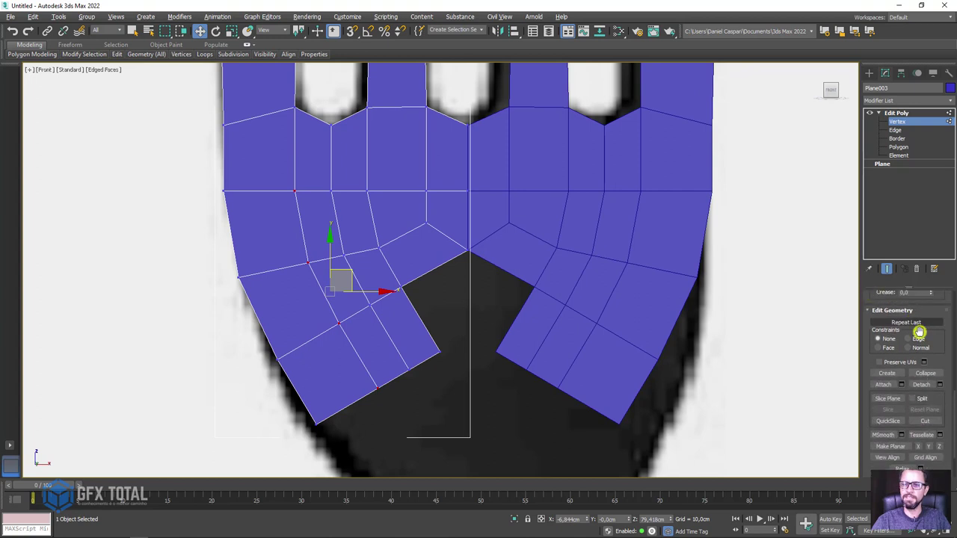
pyautogui.click(908, 339)
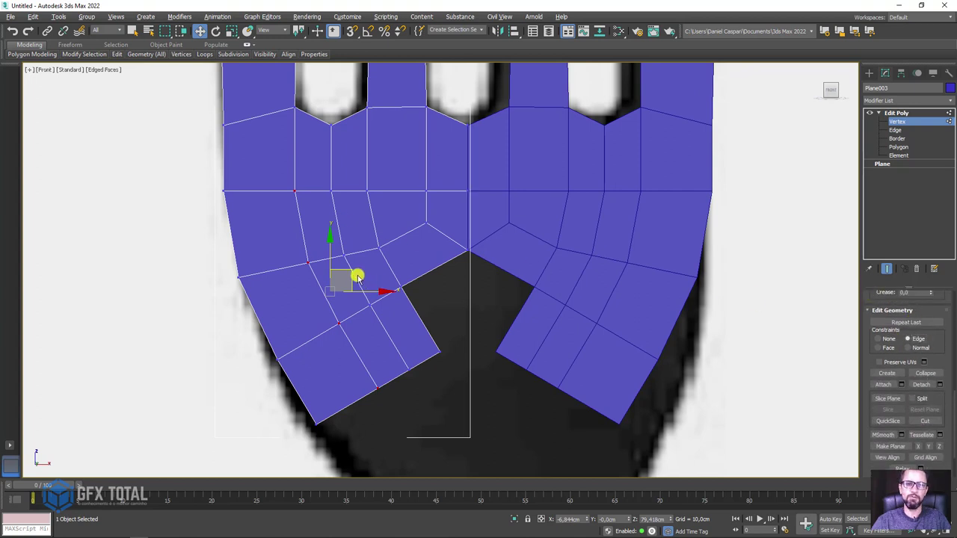
pyautogui.moveTo(358, 276); pyautogui.dragTo(310, 288)
# Step: Slide four more left-wing vertices along their edges to even the spacing
pyautogui.click(370, 303)
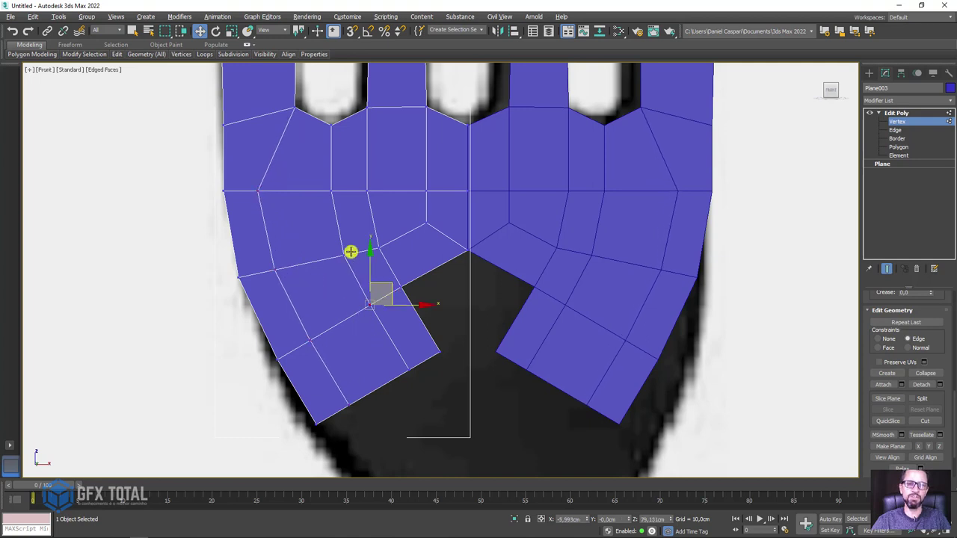
pyautogui.keyDown('ctrl'); pyautogui.click(343, 256); pyautogui.keyUp('ctrl')
pyautogui.keyDown('ctrl'); pyautogui.click(331, 190); pyautogui.keyUp('ctrl')
pyautogui.keyDown('ctrl'); pyautogui.click(409, 368); pyautogui.keyUp('ctrl')
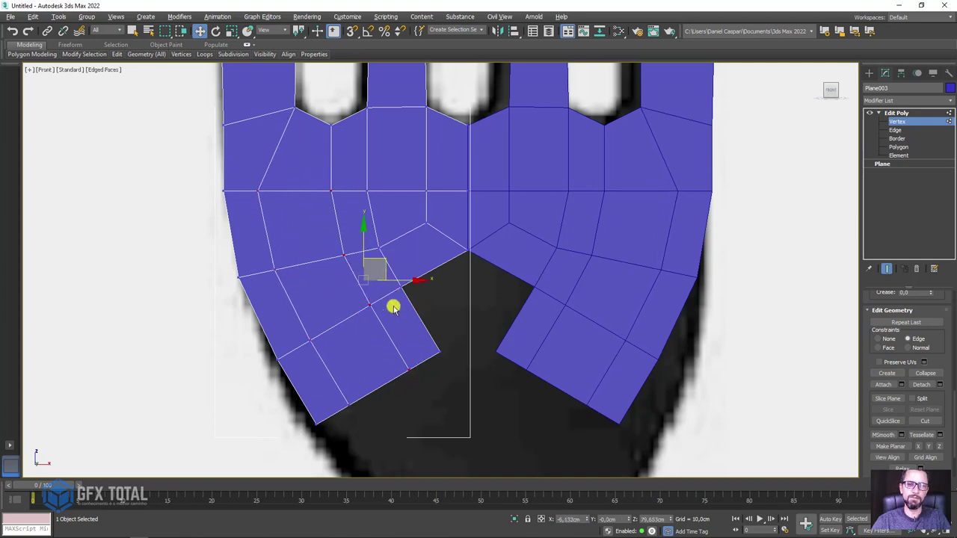
pyautogui.moveTo(381, 256)
pyautogui.mouseDown()
pyautogui.moveTo(359, 272)
pyautogui.moveTo(368, 267)
pyautogui.mouseUp()
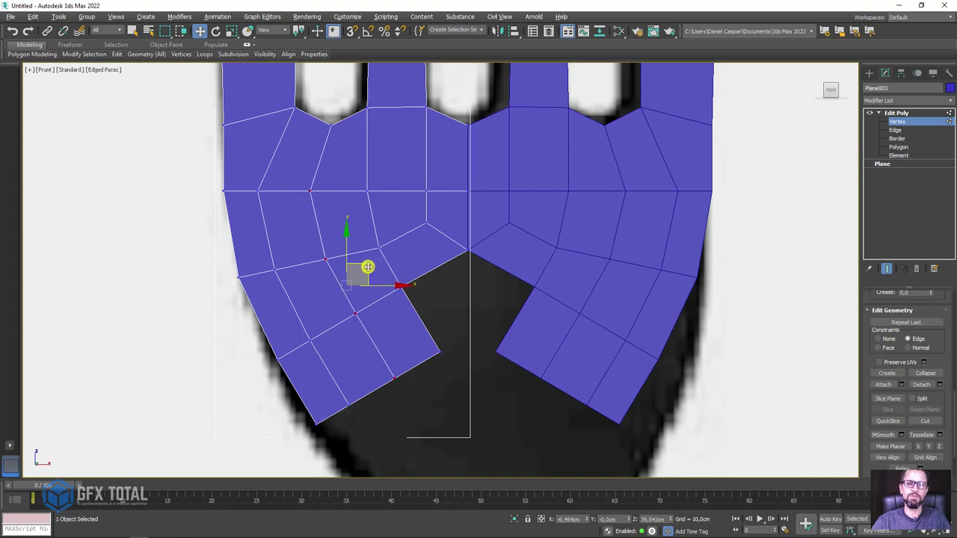
pyautogui.click(897, 131)
pyautogui.click(427, 329)
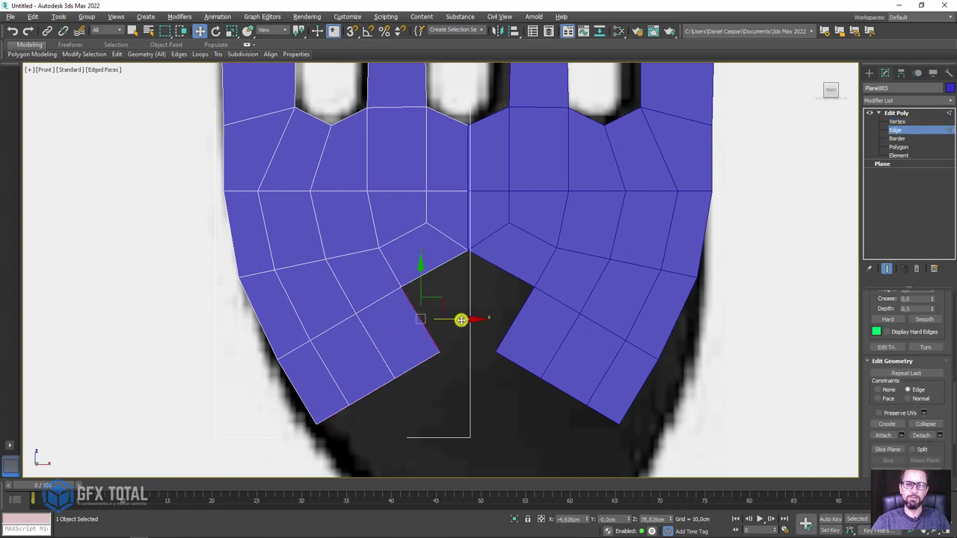
# Step: Extend an edge down into the notch and weld the two bottom notch vertices
pyautogui.click(449, 258)
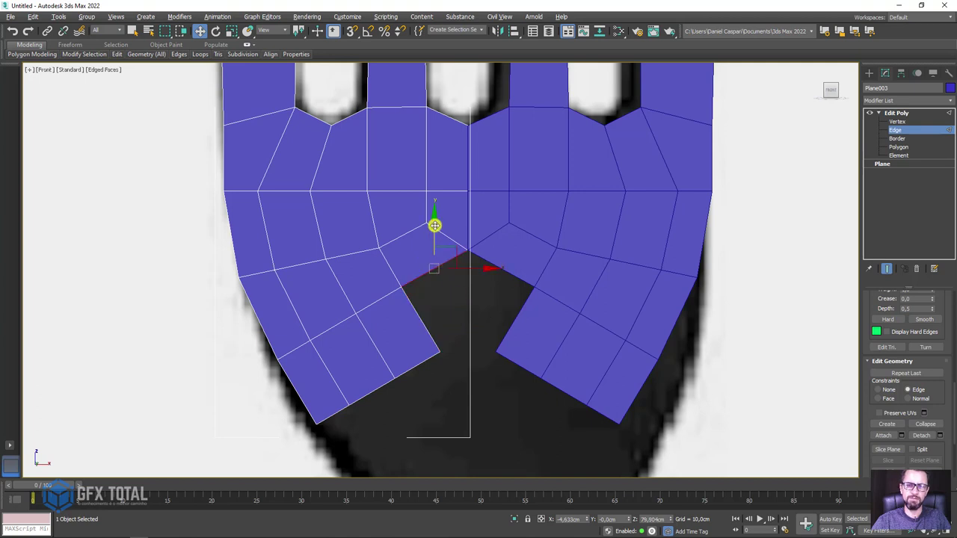
pyautogui.click(436, 290)
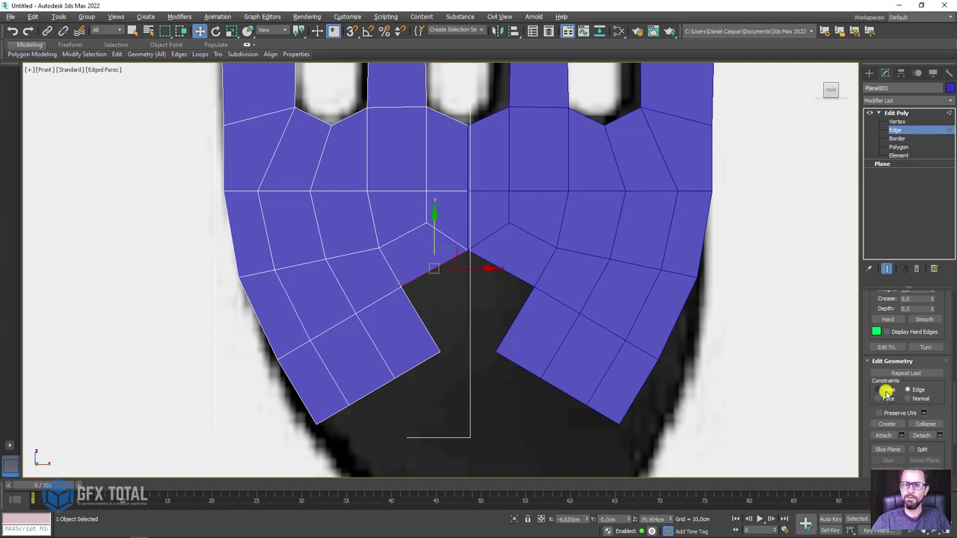
pyautogui.moveTo(432, 230); pyautogui.dragTo(434, 314)
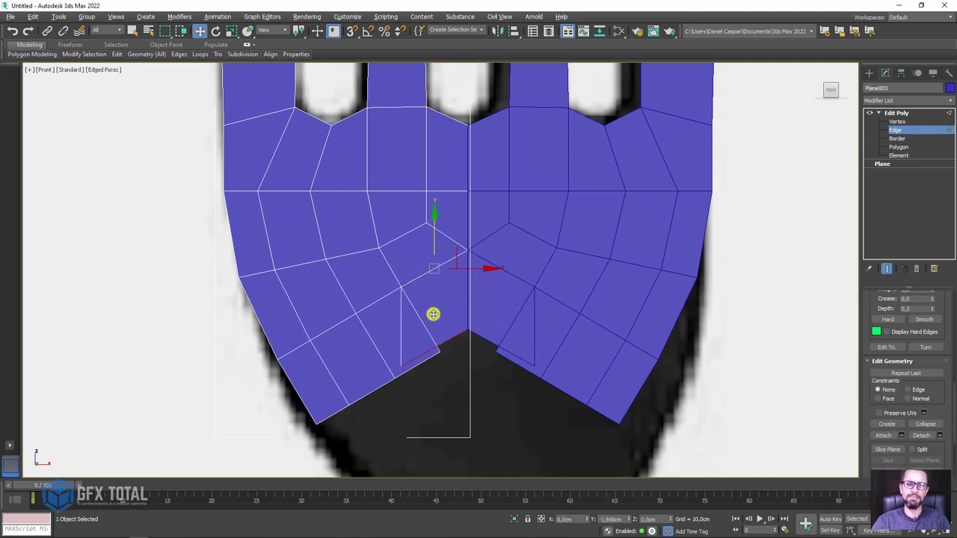
pyautogui.click(897, 123)
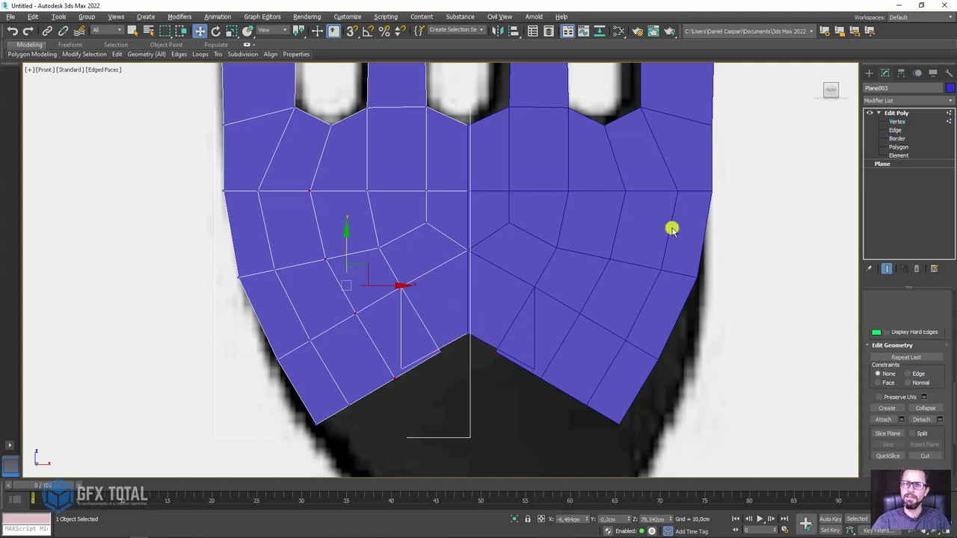
pyautogui.click(440, 353)
pyautogui.keyDown('ctrl'); pyautogui.click(402, 371); pyautogui.keyUp('ctrl')
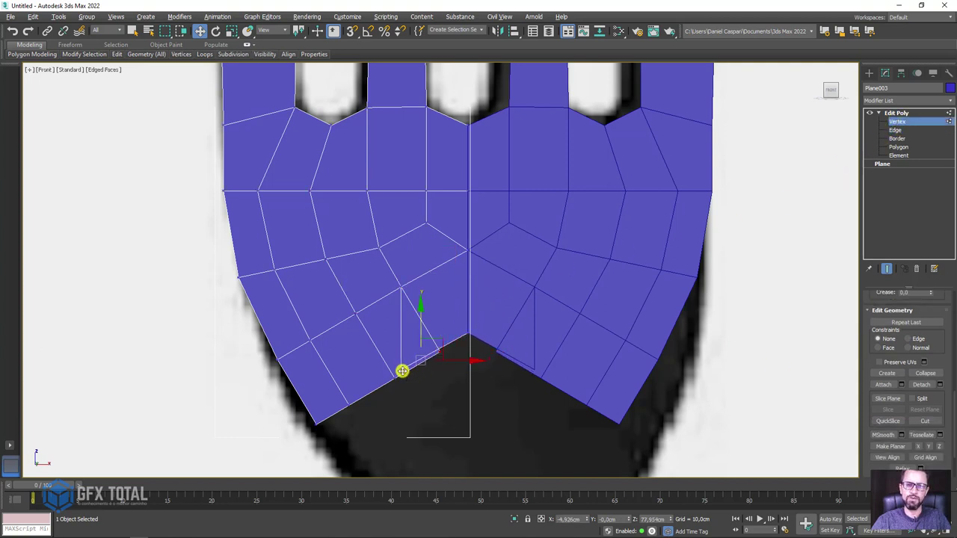
pyautogui.click(926, 372)
# Step: Move the notch vertices onto the centre vertex to round the notch
pyautogui.scroll(2, 441, 316)
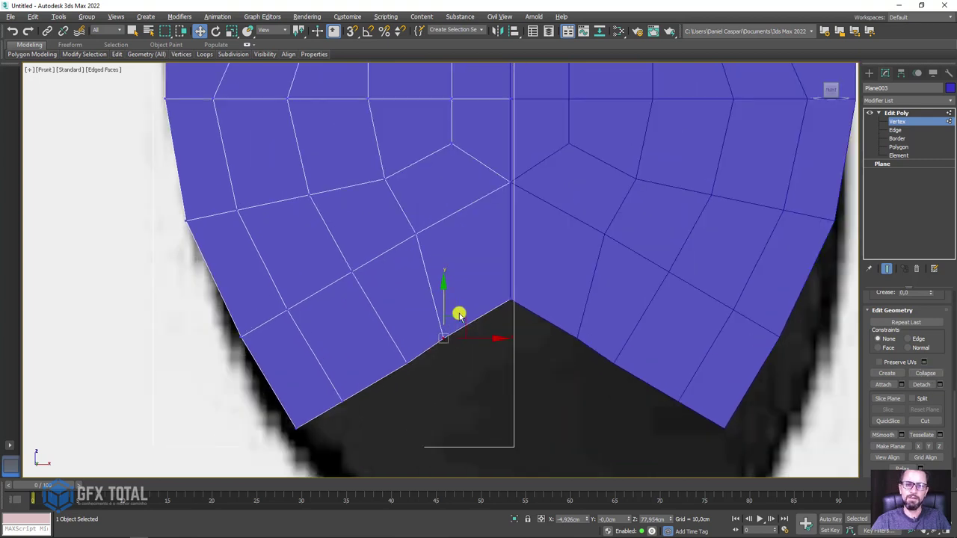
pyautogui.scroll(1, 458, 313)
pyautogui.scroll(-1, 479, 307)
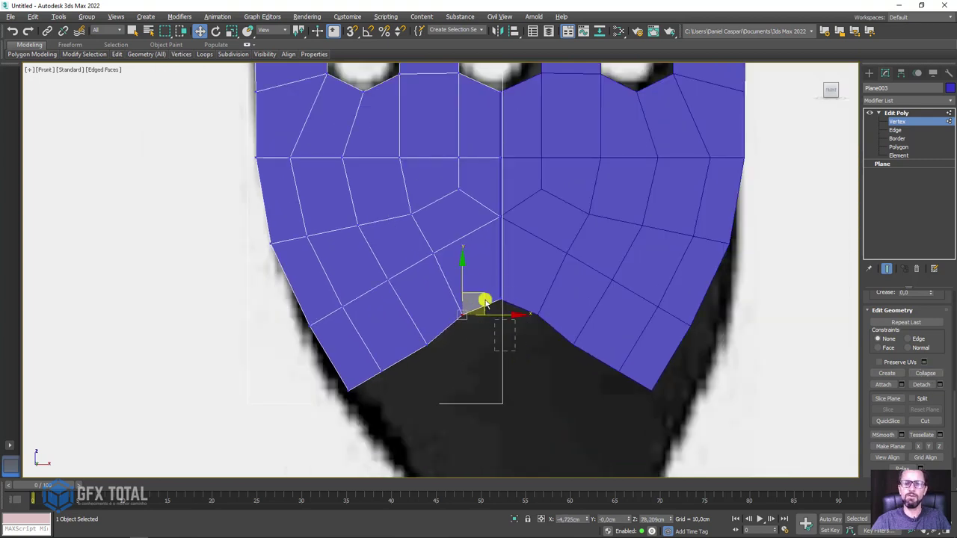
pyautogui.moveTo(484, 302); pyautogui.dragTo(499, 275)
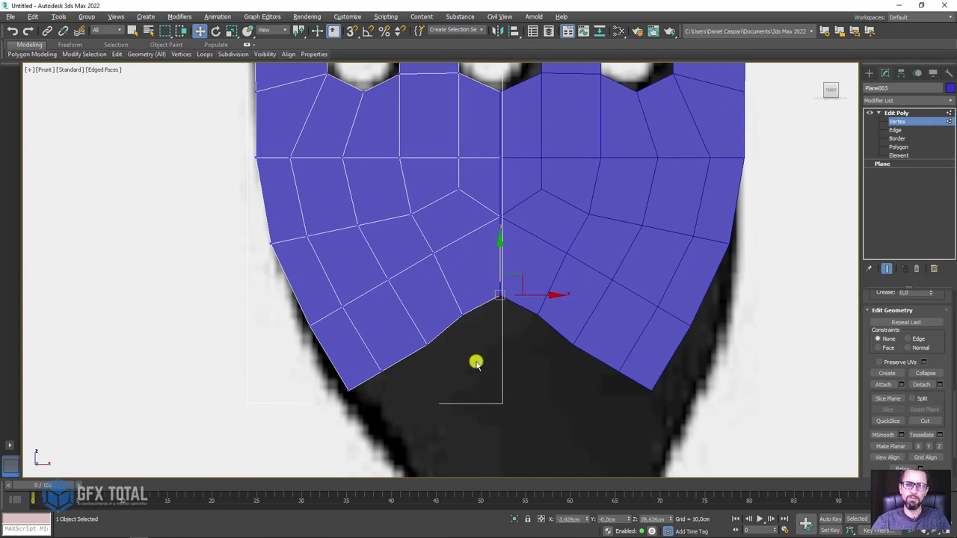
pyautogui.click(453, 308)
pyautogui.moveTo(451, 306); pyautogui.dragTo(453, 294)
pyautogui.scroll(-1, 470, 315)
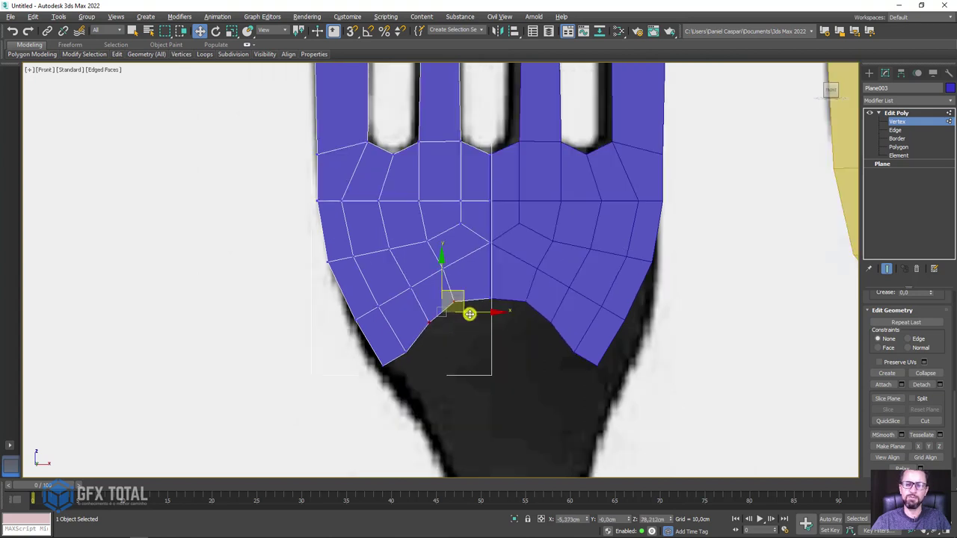
pyautogui.scroll(-1, 470, 314)
pyautogui.moveTo(471, 313); pyautogui.dragTo(481, 265, button='middle')
# Step: Extrude a strip from the notch edge, target-weld its corner, and nudge the bottom vertex
pyautogui.click(896, 130)
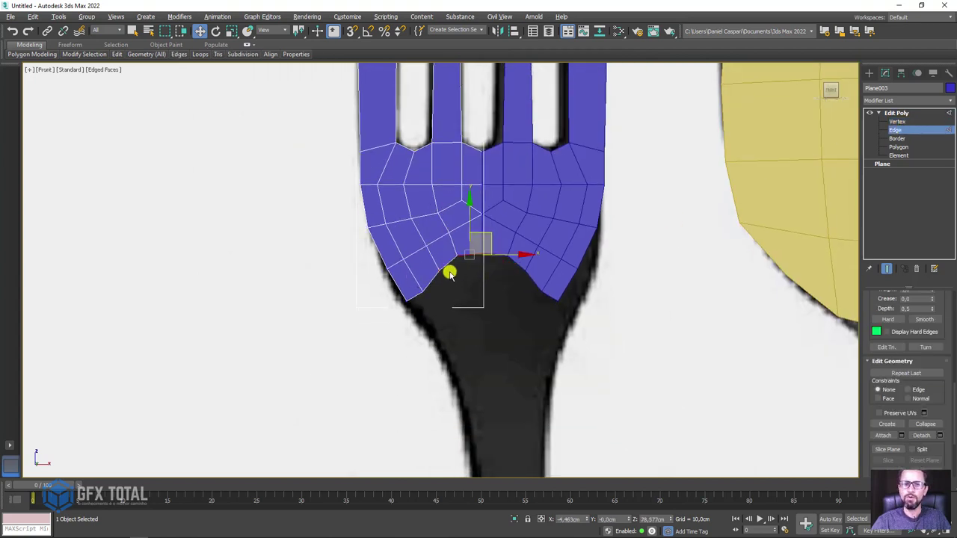
pyautogui.scroll(2, 449, 273)
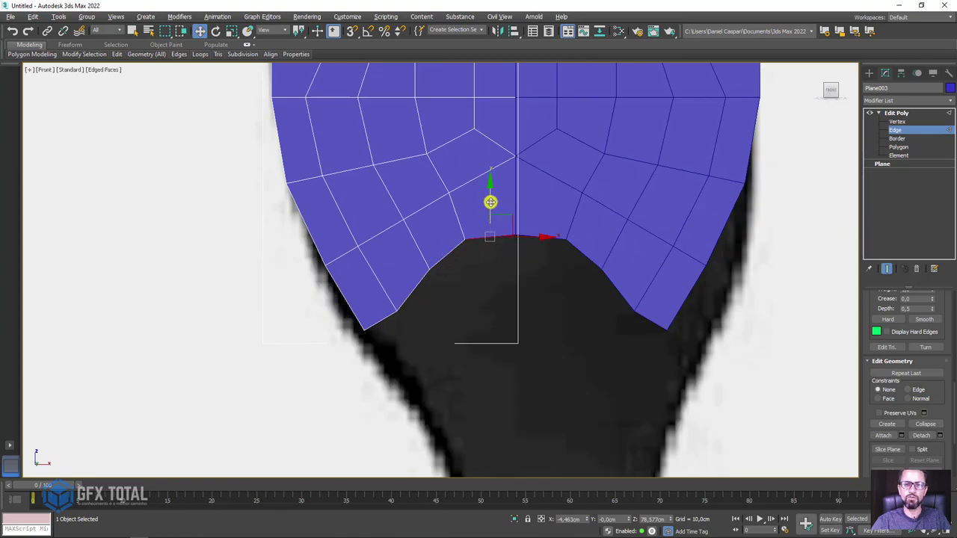
pyautogui.keyDown('shift'); pyautogui.moveTo(489, 202); pyautogui.dragTo(484, 256); pyautogui.keyUp('shift')
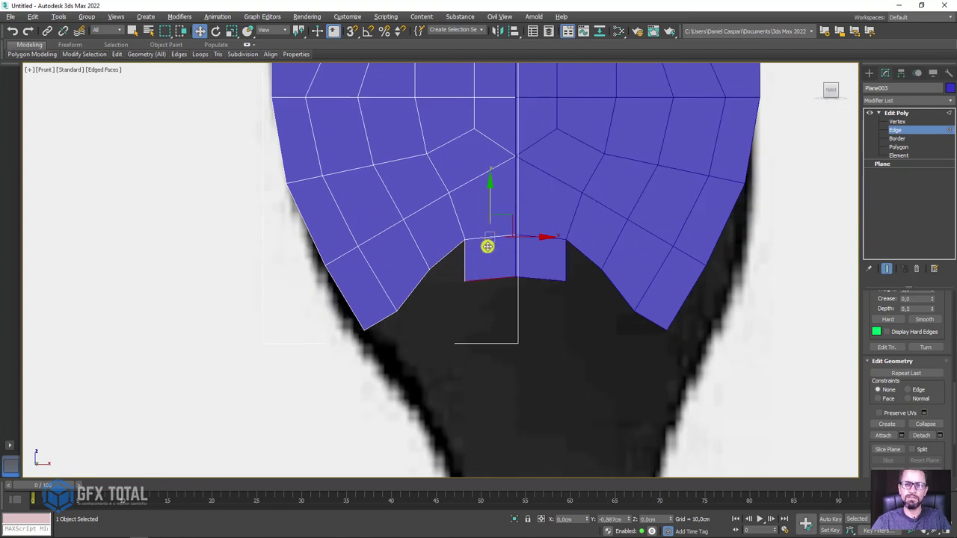
pyautogui.click(898, 122)
pyautogui.scroll(3, 935, 339)
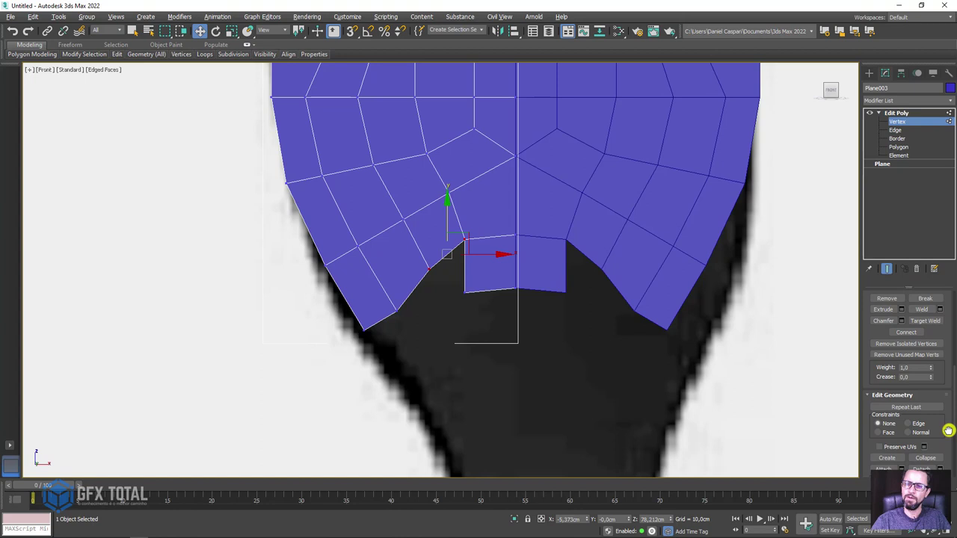
pyautogui.click(926, 323)
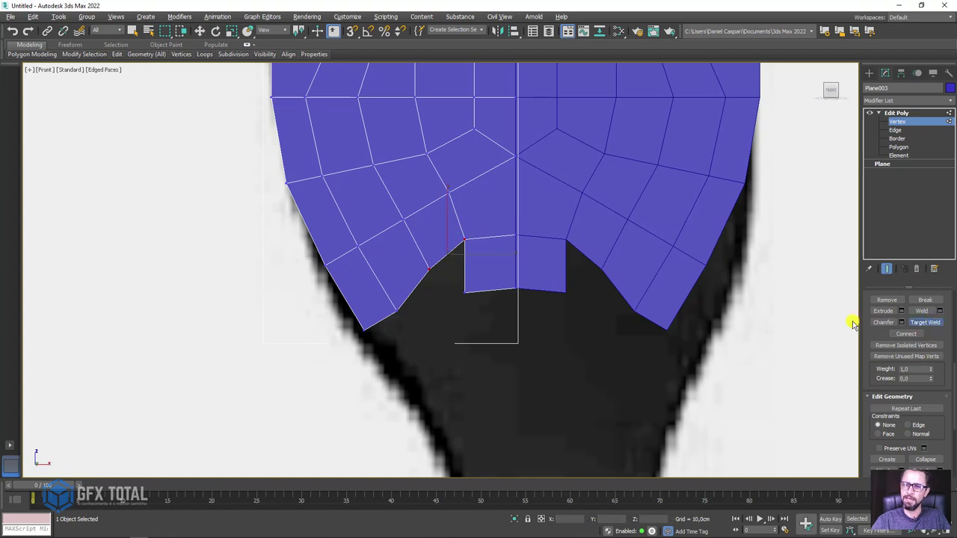
pyautogui.click(433, 266)
pyautogui.press('w')
pyautogui.click(440, 277)
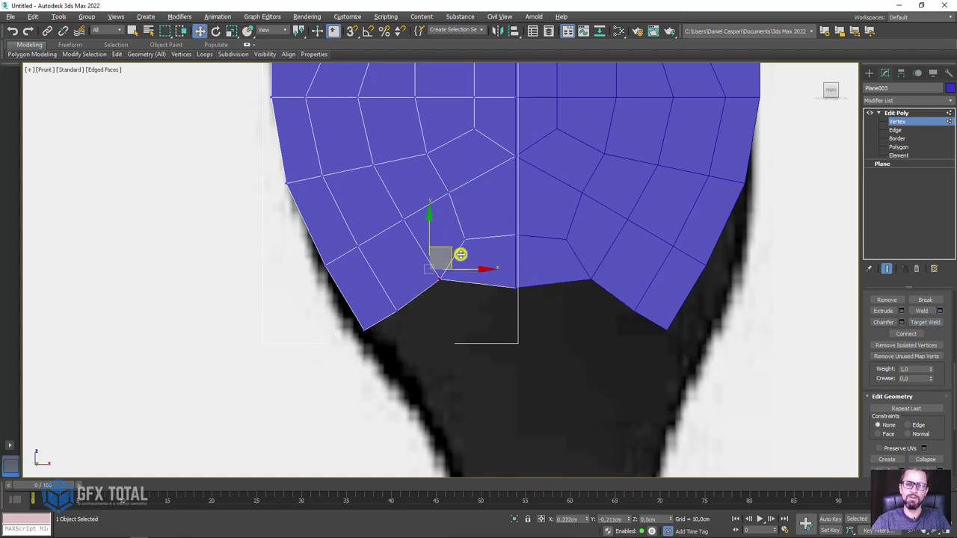
pyautogui.moveTo(460, 254); pyautogui.dragTo(461, 255)
# Step: Extrude faces down from the bottom edges and pull the lower-left vertex onto the outline
pyautogui.click(895, 130)
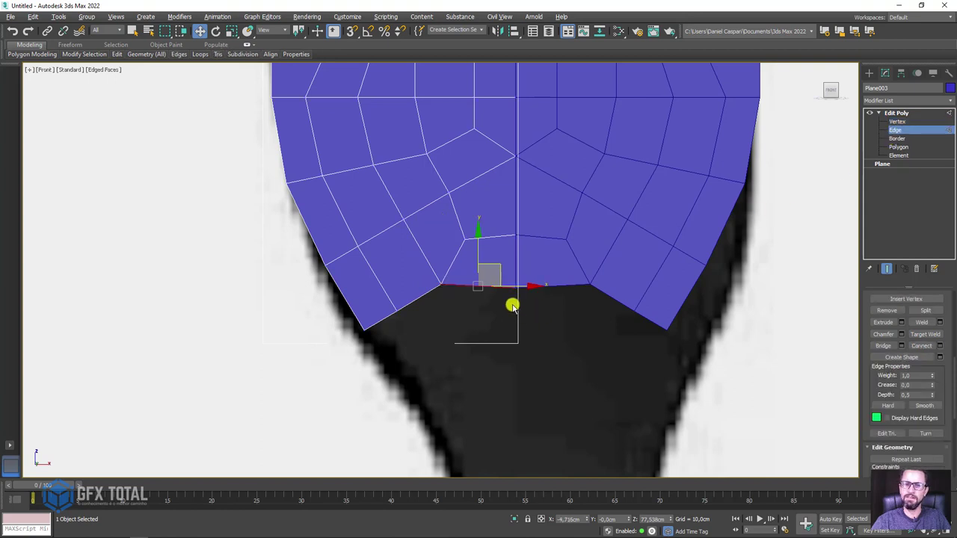
pyautogui.keyDown('ctrl'); pyautogui.click(388, 318); pyautogui.keyUp('ctrl')
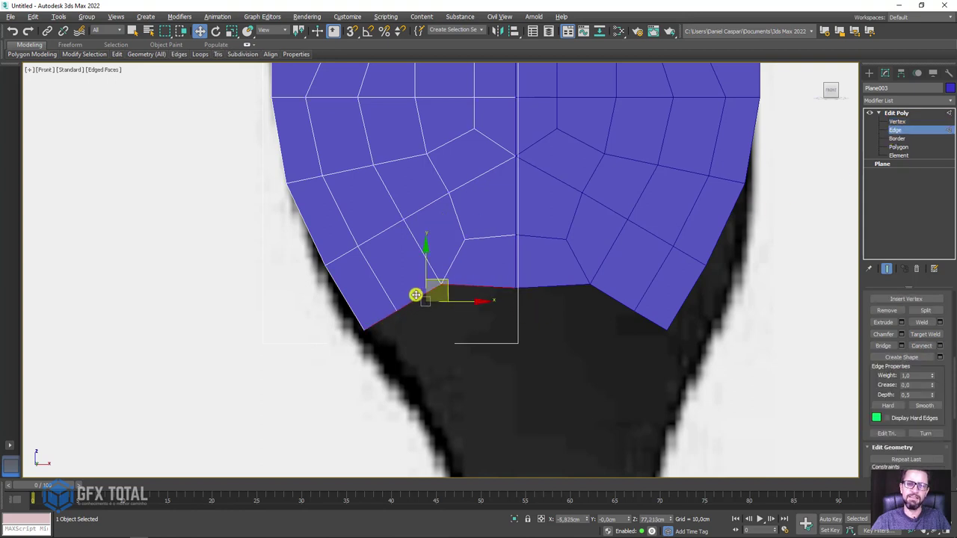
pyautogui.keyDown('shift'); pyautogui.moveTo(423, 269); pyautogui.dragTo(445, 355); pyautogui.keyUp('shift')
pyautogui.moveTo(444, 355); pyautogui.dragTo(446, 310, button='middle')
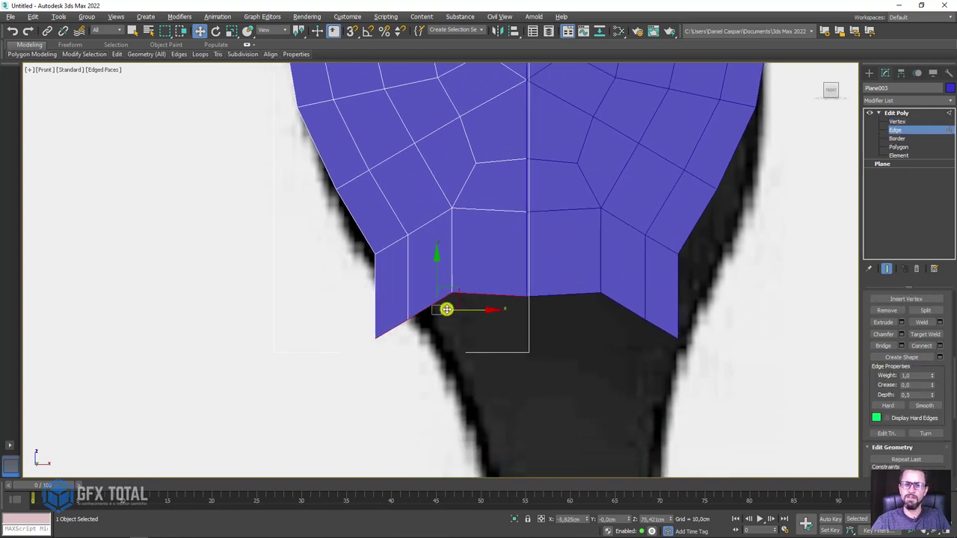
pyautogui.moveTo(425, 296)
pyautogui.mouseDown()
pyautogui.moveTo(479, 294)
pyautogui.moveTo(463, 302)
pyautogui.moveTo(517, 337)
pyautogui.moveTo(455, 306)
pyautogui.moveTo(482, 313)
pyautogui.mouseUp()
pyautogui.click(896, 122)
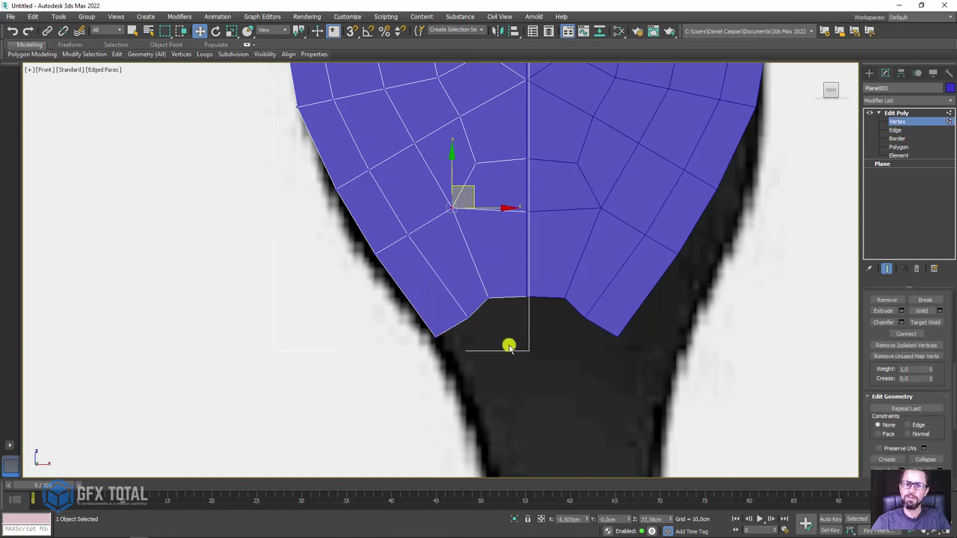
pyautogui.click(467, 306)
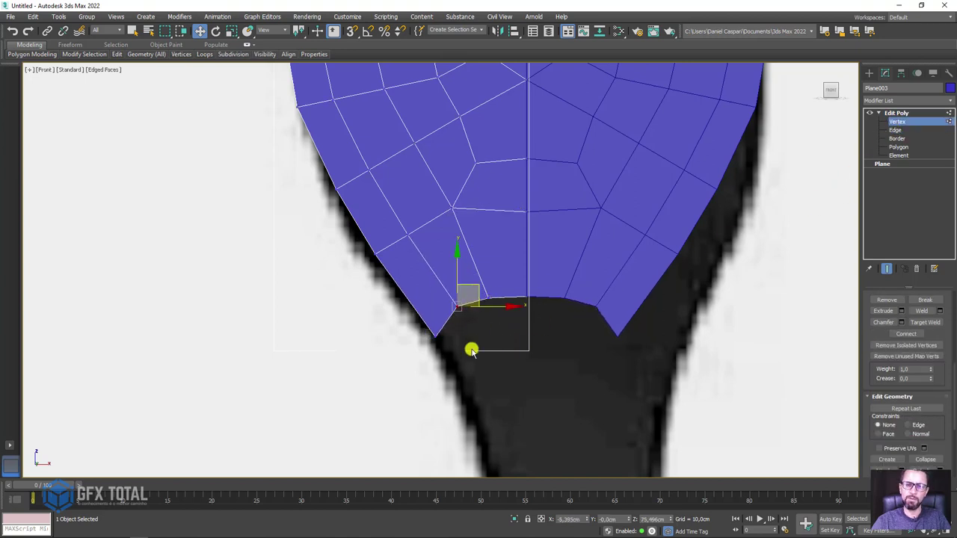
pyautogui.moveTo(487, 299); pyautogui.dragTo(450, 320)
# Step: Extrude a new row of faces below the fork and slide the bottom-left edge inward
pyautogui.scroll(-5, 490, 367)
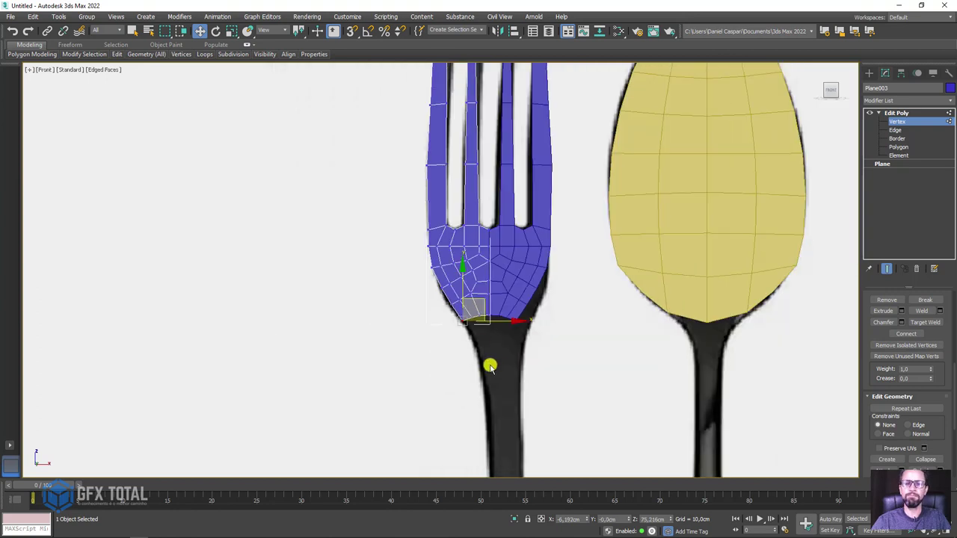
pyautogui.scroll(4, 531, 290)
pyautogui.click(895, 131)
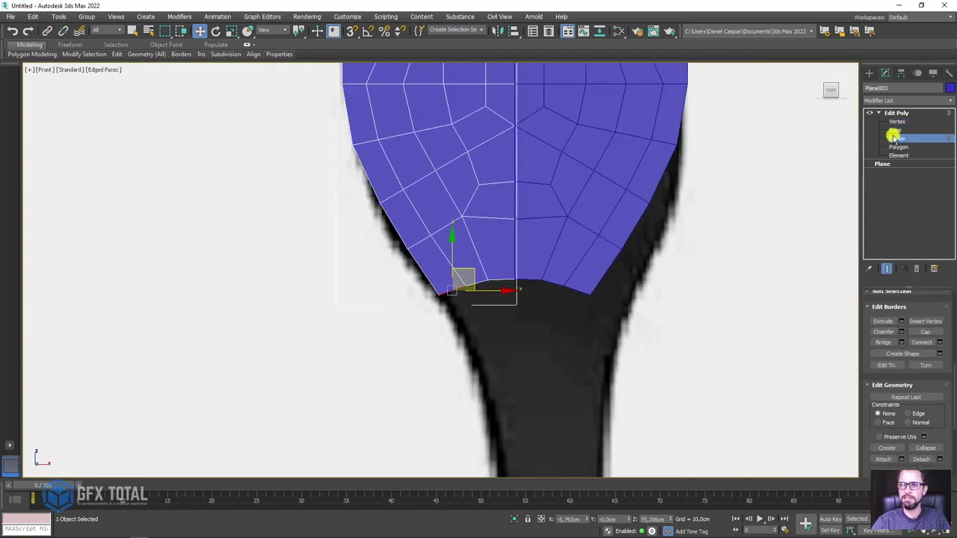
pyautogui.scroll(2, 504, 280)
pyautogui.keyDown('ctrl'); pyautogui.click(500, 278); pyautogui.keyUp('ctrl')
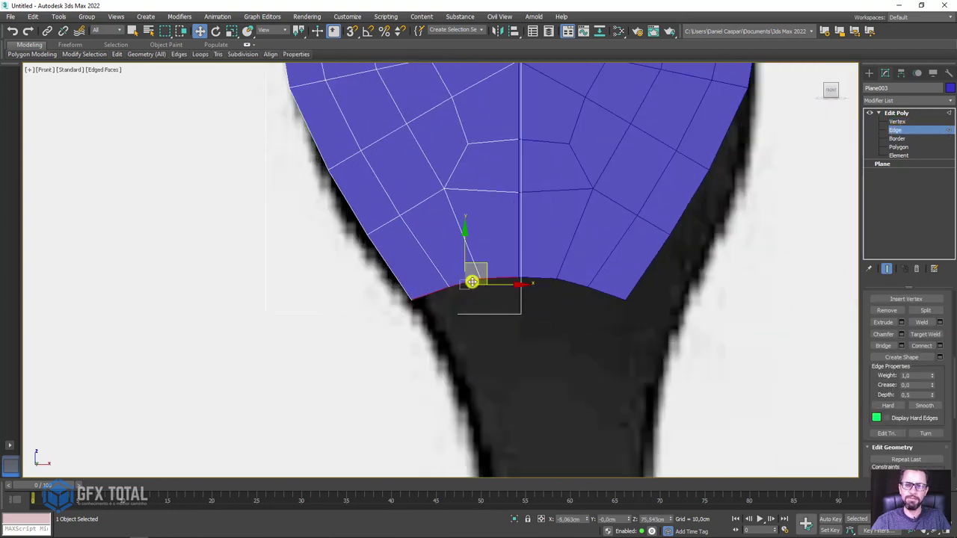
pyautogui.moveTo(463, 247)
pyautogui.keyDown('shift'); pyautogui.mouseDown()
pyautogui.moveTo(471, 343)
pyautogui.moveTo(487, 352)
pyautogui.mouseUp(); pyautogui.keyUp('shift')
pyautogui.moveTo(487, 353); pyautogui.dragTo(518, 345, button='middle')
pyautogui.keyDown('alt'); pyautogui.click(510, 305); pyautogui.keyUp('alt')
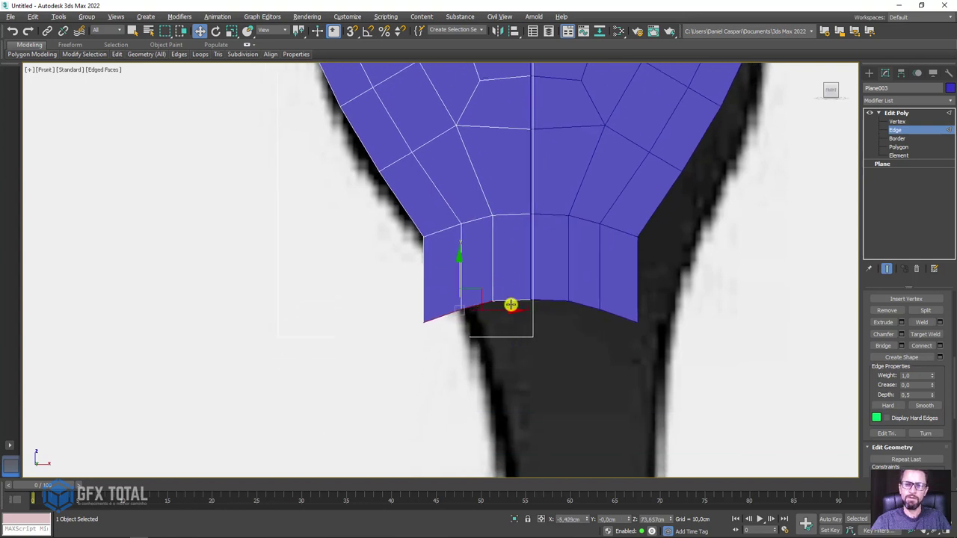
pyautogui.moveTo(497, 310)
pyautogui.mouseDown()
pyautogui.moveTo(511, 309)
pyautogui.moveTo(499, 315)
pyautogui.mouseUp()
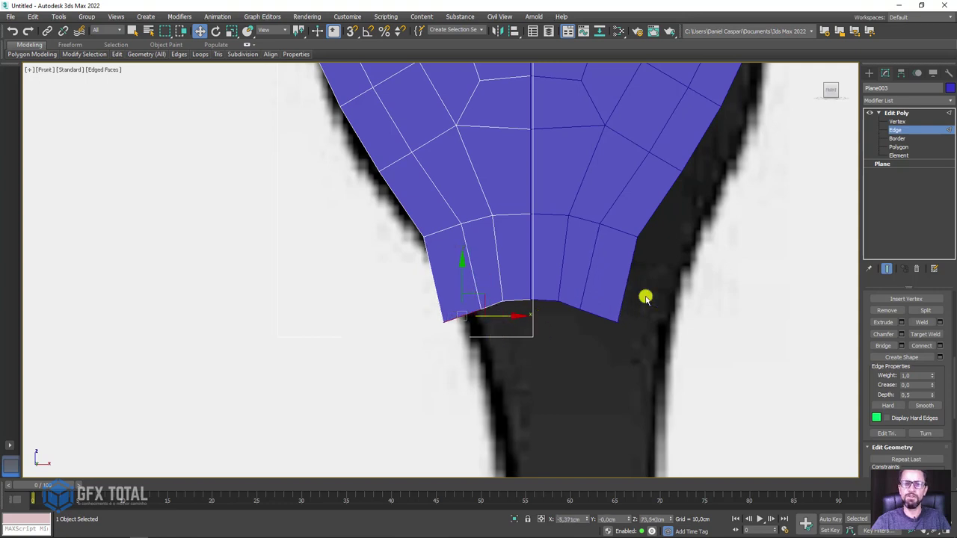
# Step: Scale the bottom row of vertices flat into a straight row
pyautogui.click(898, 122)
pyautogui.moveTo(583, 357); pyautogui.dragTo(394, 299)
pyautogui.press('e')
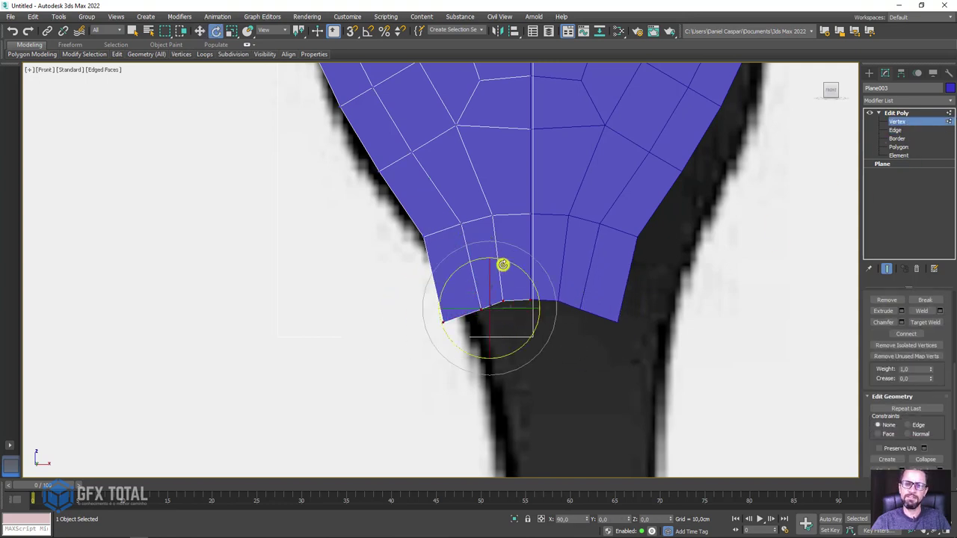
pyautogui.press('r')
pyautogui.moveTo(494, 267)
pyautogui.mouseDown()
pyautogui.moveTo(497, 294)
pyautogui.moveTo(473, 289)
pyautogui.moveTo(481, 246)
pyautogui.mouseUp()
pyautogui.scroll(3, 494, 306)
pyautogui.press('w')
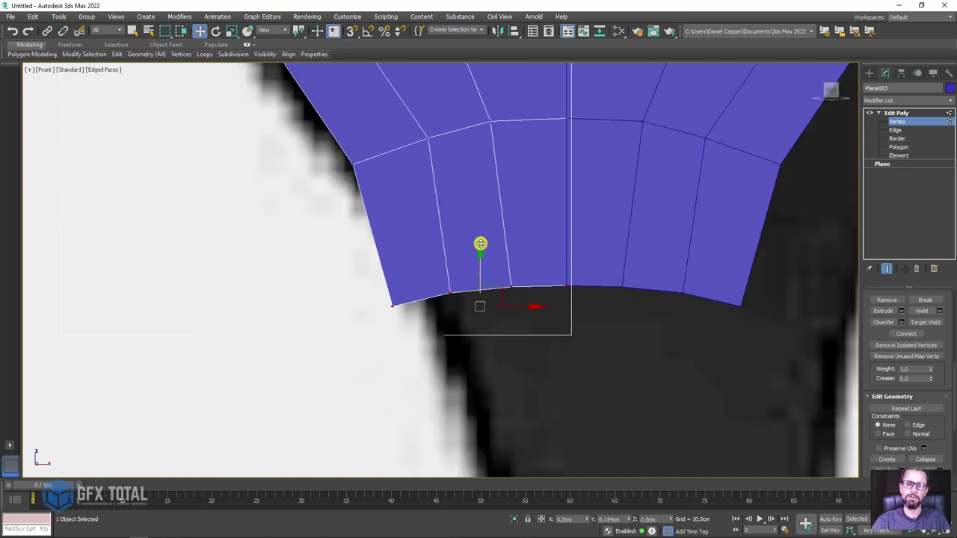
pyautogui.moveTo(448, 319); pyautogui.dragTo(395, 282)
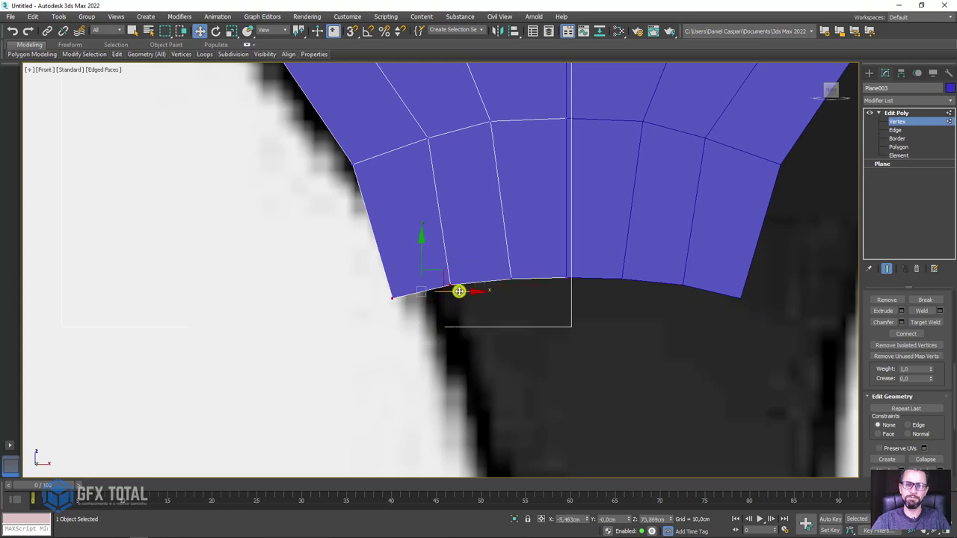
pyautogui.scroll(-5, 465, 288)
# Step: Scale the bottom edge row inward to narrow it toward the stem
pyautogui.click(897, 130)
pyautogui.scroll(-3, 573, 250)
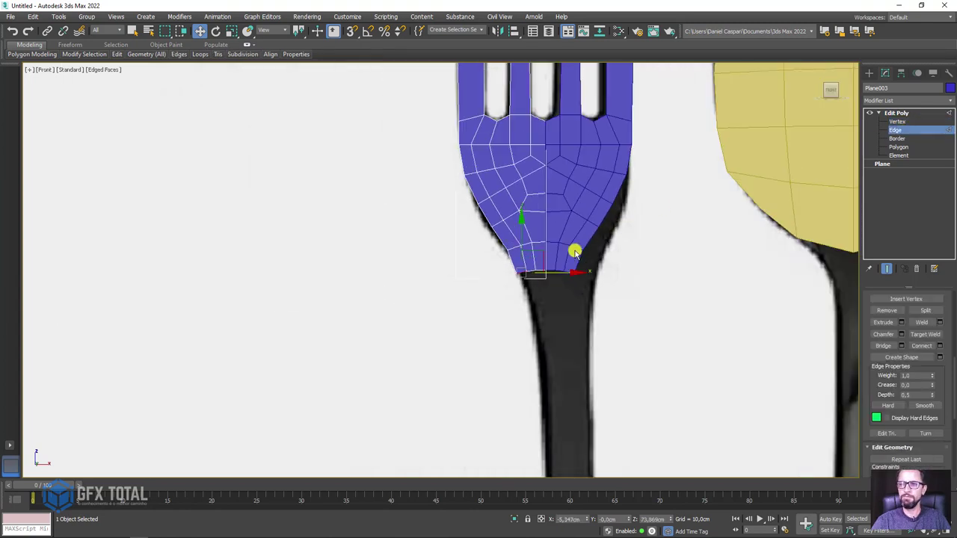
pyautogui.moveTo(573, 250); pyautogui.dragTo(462, 168, button='middle')
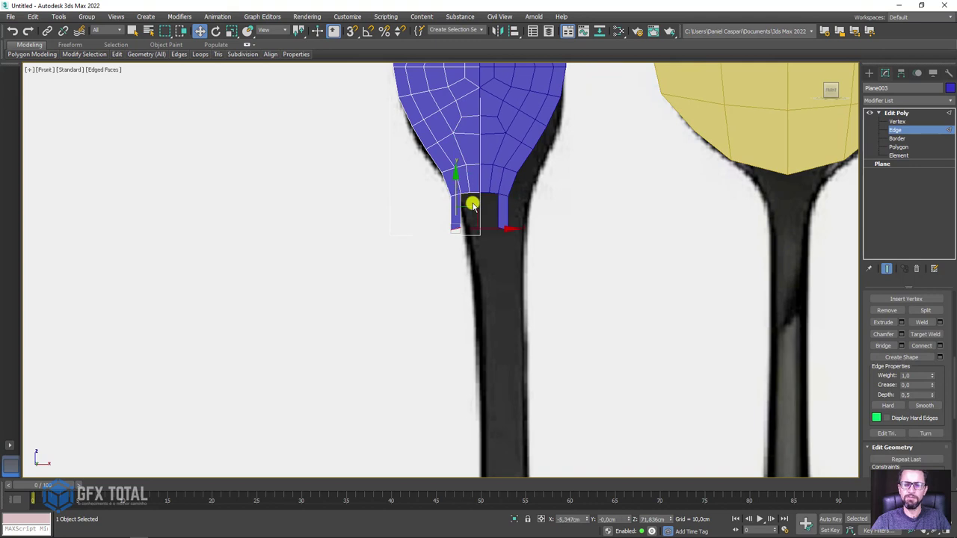
pyautogui.scroll(3, 472, 199)
pyautogui.scroll(2, 472, 199)
pyautogui.scroll(-2, 478, 145)
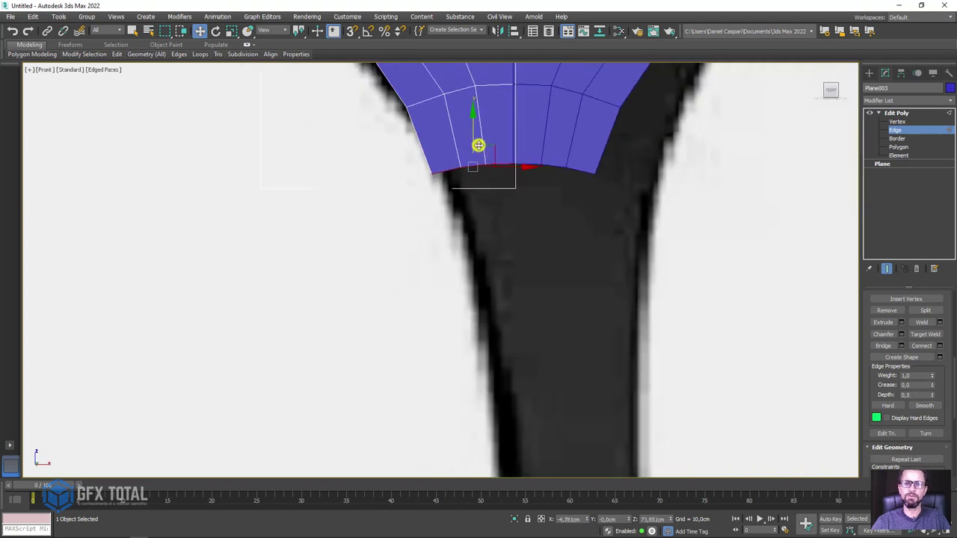
pyautogui.moveTo(472, 135)
pyautogui.mouseDown(button='middle')
pyautogui.moveTo(470, 248)
pyautogui.moveTo(484, 203)
pyautogui.mouseUp(button='middle')
pyautogui.scroll(-3, 476, 248)
pyautogui.scroll(3, 481, 247)
pyautogui.scroll(2, 484, 203)
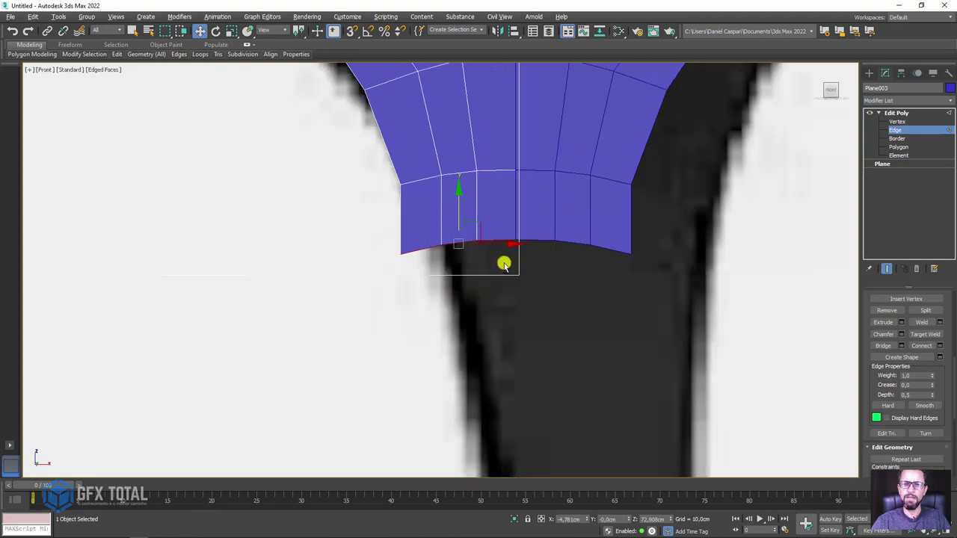
pyautogui.press('e')
pyautogui.press('r')
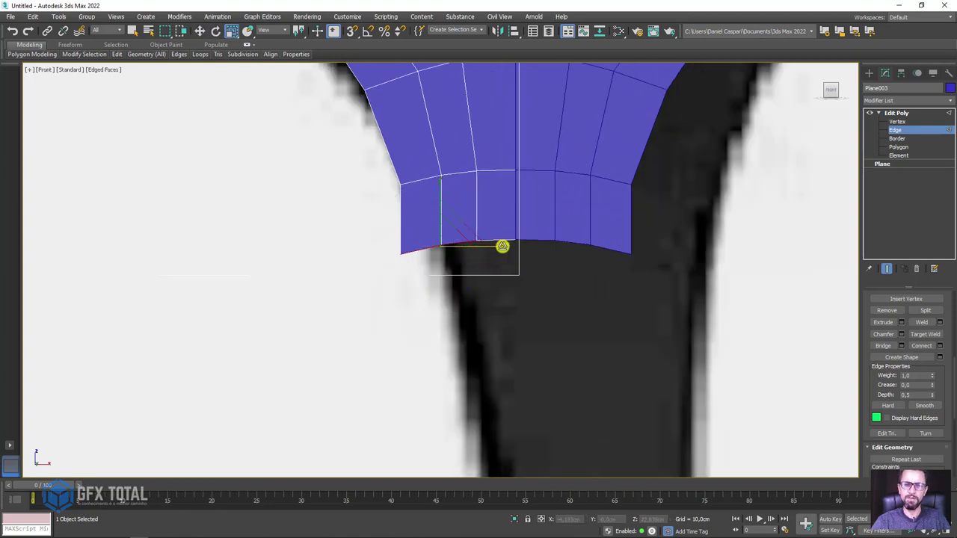
pyautogui.moveTo(503, 247); pyautogui.dragTo(489, 246)
pyautogui.press('w')
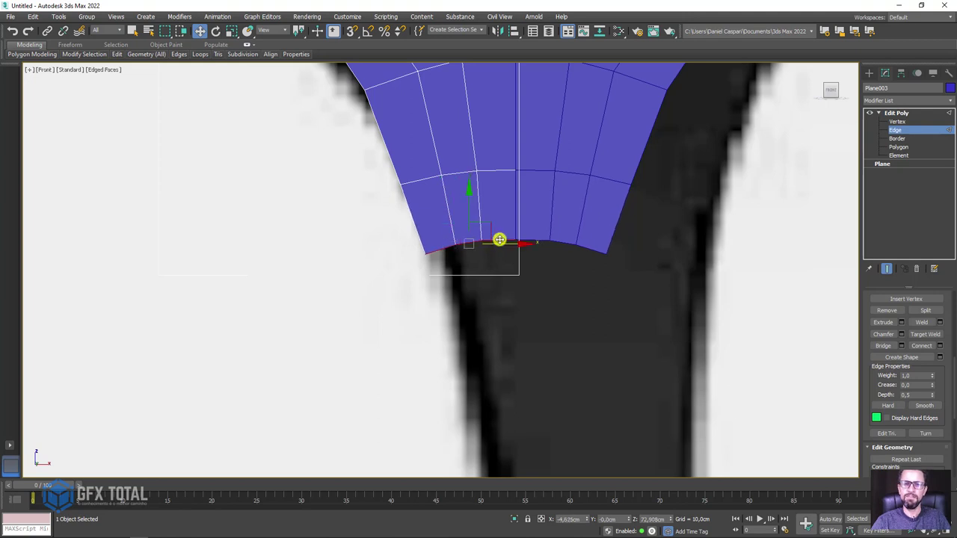
# Step: Extrude the bottom edge row down into new faces and flatten it
pyautogui.scroll(-3, 499, 240)
pyautogui.keyDown('shift'); pyautogui.moveTo(482, 200); pyautogui.dragTo(486, 308); pyautogui.keyUp('shift')
pyautogui.scroll(-5, 491, 312)
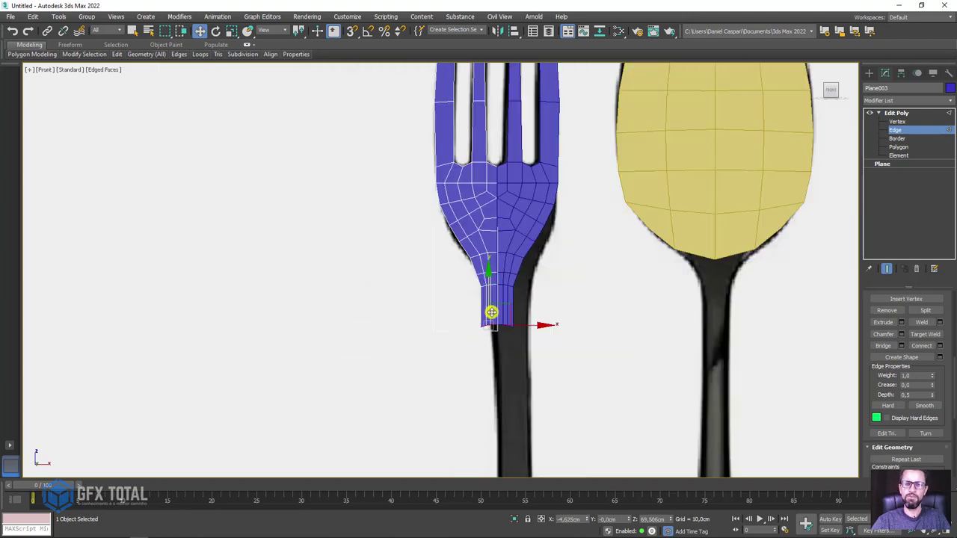
pyautogui.scroll(2, 468, 244)
pyautogui.scroll(2, 445, 225)
pyautogui.moveTo(466, 204); pyautogui.dragTo(481, 308)
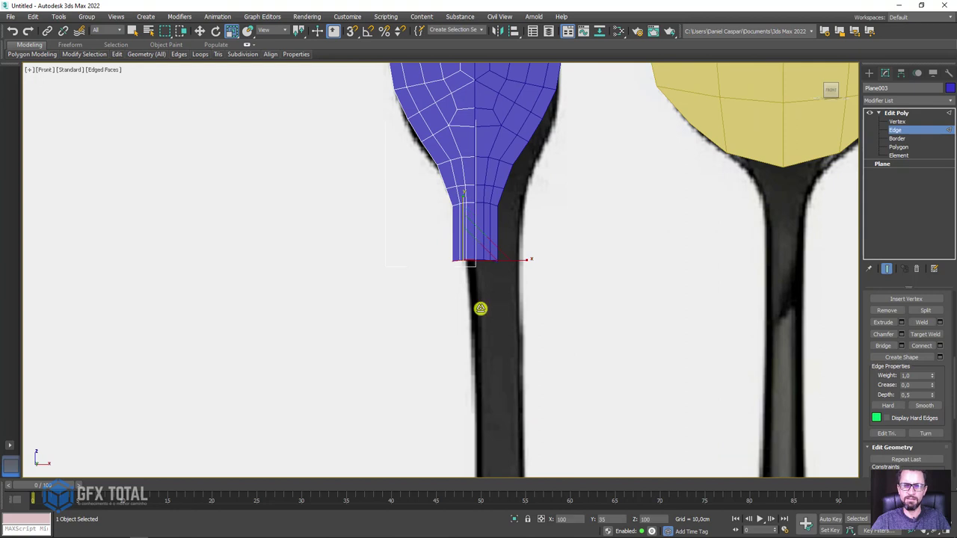
pyautogui.scroll(4, 472, 261)
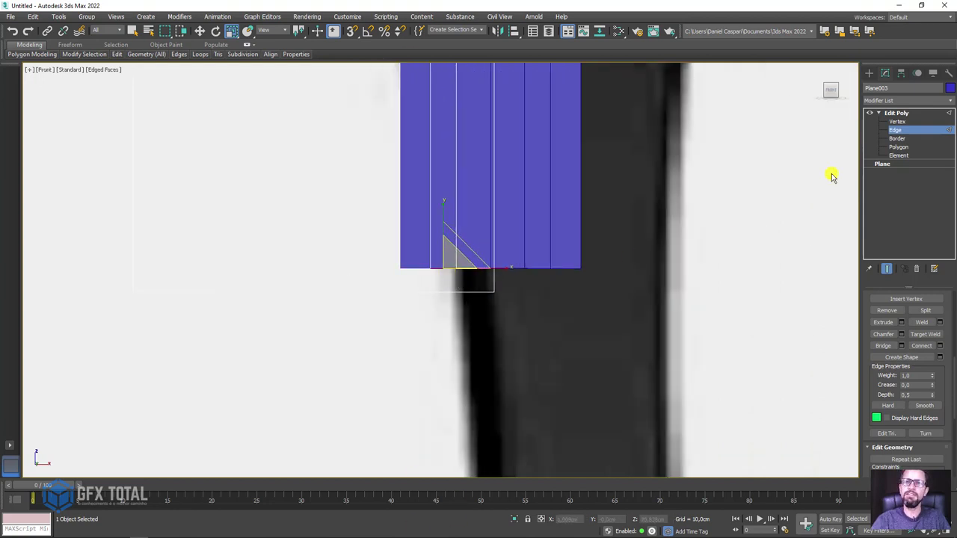
# Step: Move a bottom-edge vertex down to the neck and zoom out the Front viewport
pyautogui.click(897, 122)
pyautogui.click(462, 271)
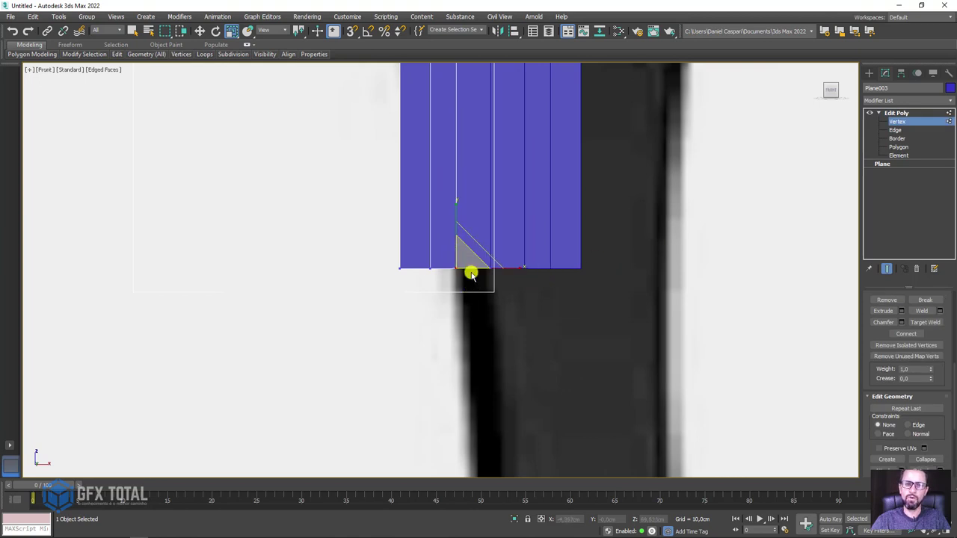
pyautogui.scroll(3, 470, 272)
pyautogui.press('w')
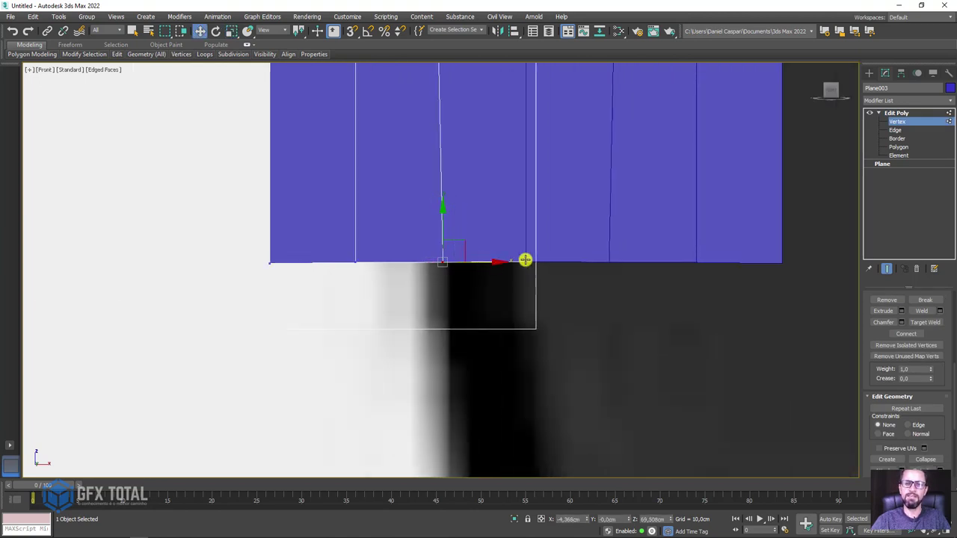
pyautogui.moveTo(523, 261); pyautogui.dragTo(498, 292)
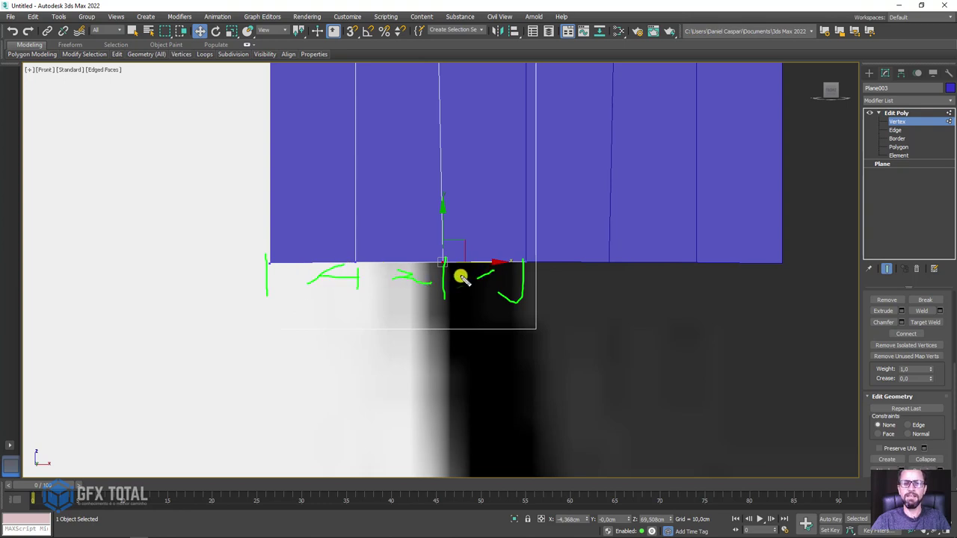
pyautogui.scroll(-3, 479, 284)
pyautogui.scroll(-2, 464, 288)
pyautogui.scroll(-3, 456, 280)
# Step: Stretch the fork mesh's bottom vertices down to the end of the handle
pyautogui.scroll(-2, 471, 265)
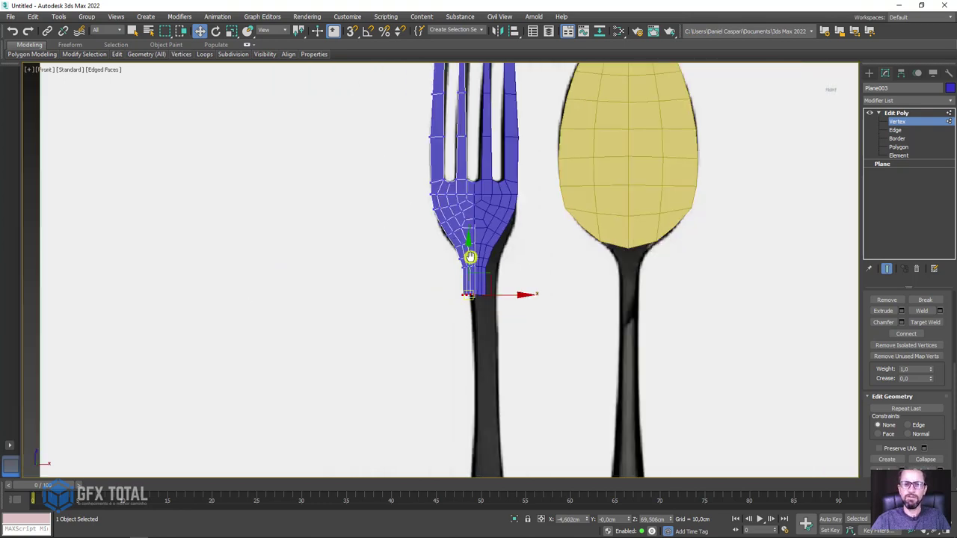
pyautogui.scroll(-2, 476, 224)
pyautogui.moveTo(479, 120); pyautogui.dragTo(477, 378)
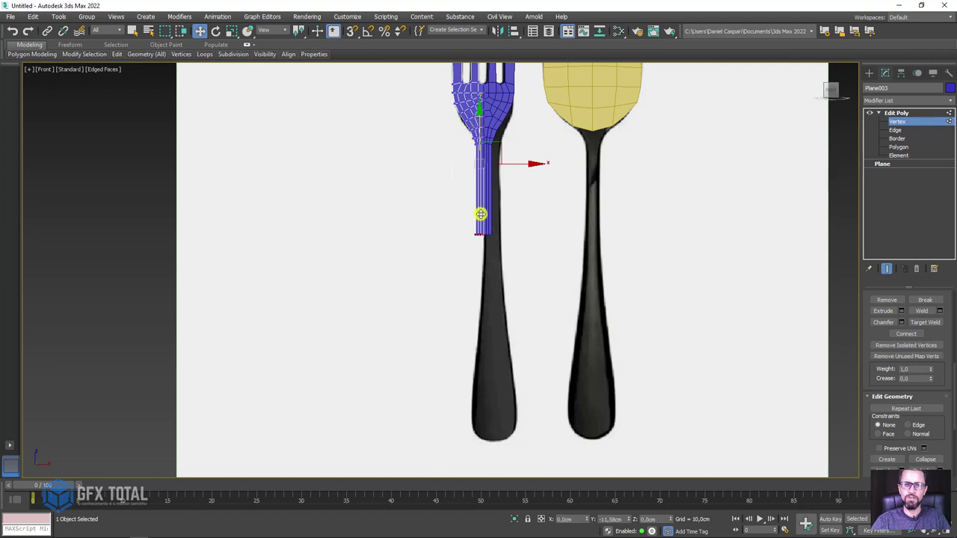
pyautogui.scroll(-4, 478, 449)
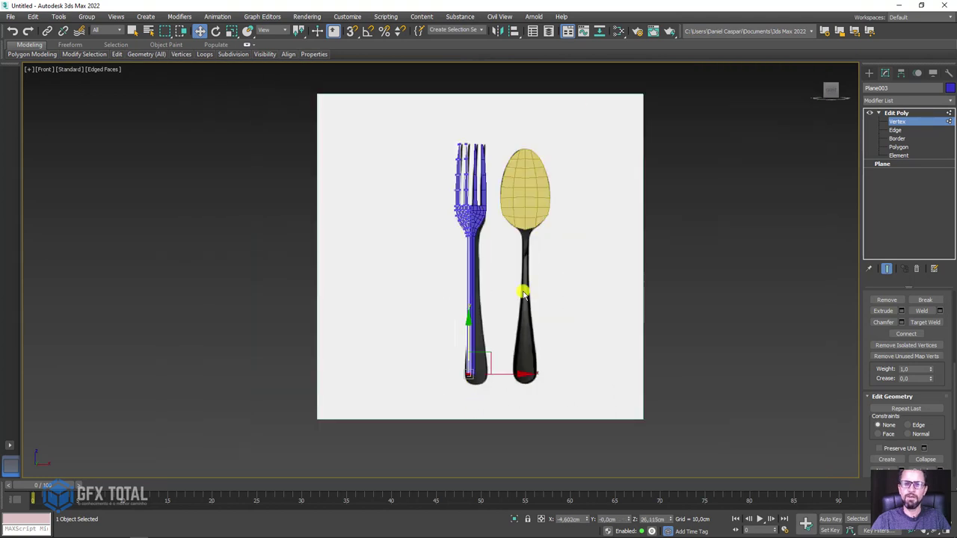
pyautogui.scroll(3, 481, 282)
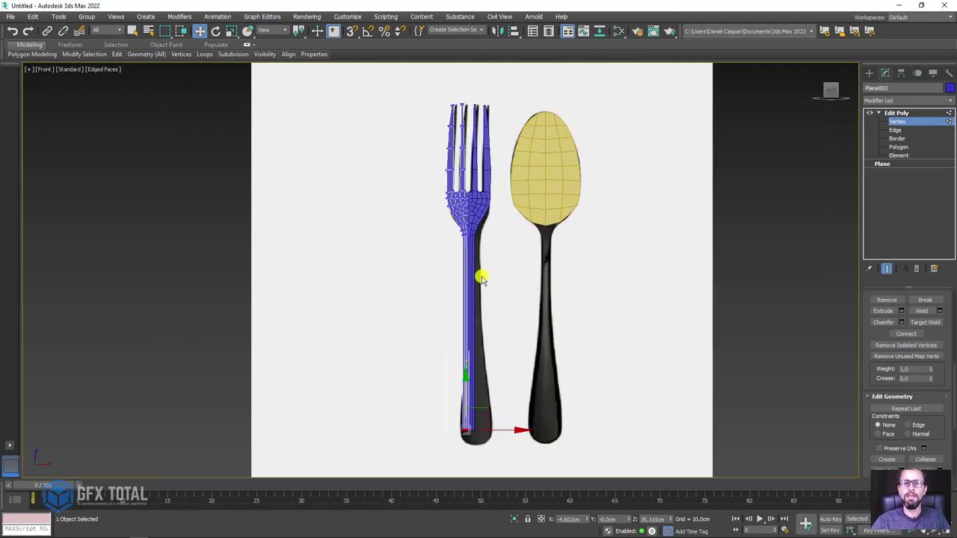
pyautogui.scroll(2, 487, 354)
pyautogui.scroll(2, 494, 280)
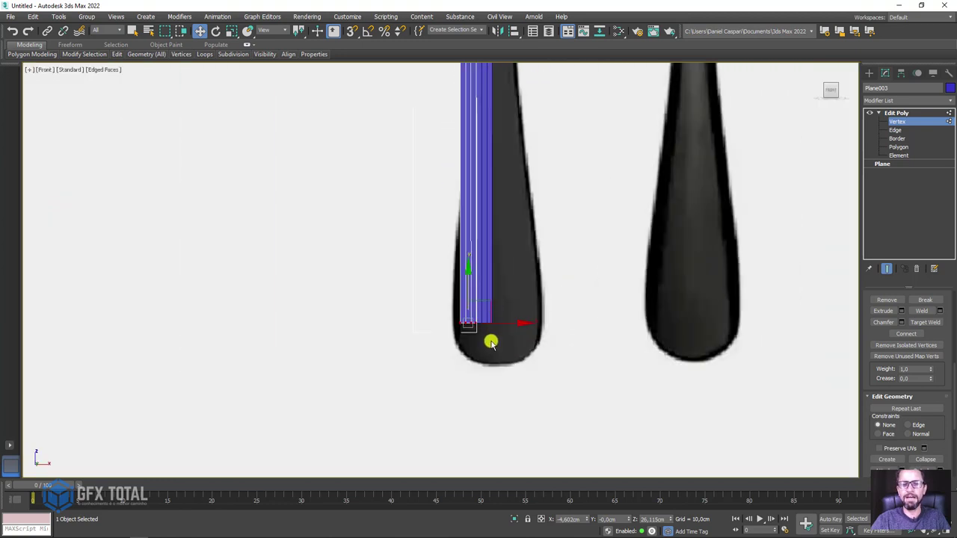
pyautogui.scroll(1, 492, 340)
pyautogui.scroll(1, 439, 320)
# Step: Select the handle's bottom vertices and scale them wider
pyautogui.moveTo(481, 327); pyautogui.dragTo(393, 261)
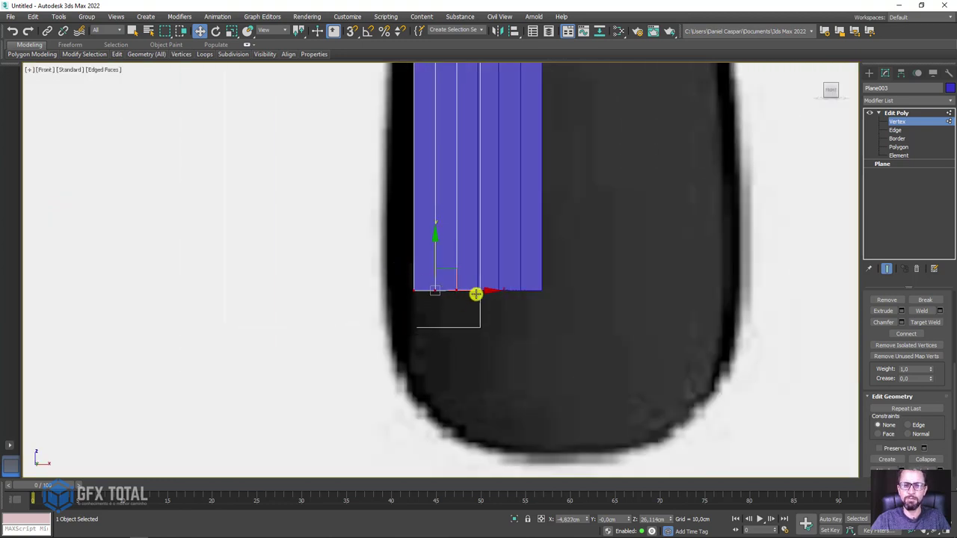
pyautogui.moveTo(474, 292)
pyautogui.mouseDown()
pyautogui.moveTo(439, 289)
pyautogui.moveTo(489, 278)
pyautogui.mouseUp()
pyautogui.press('r')
pyautogui.scroll(-5, 489, 278)
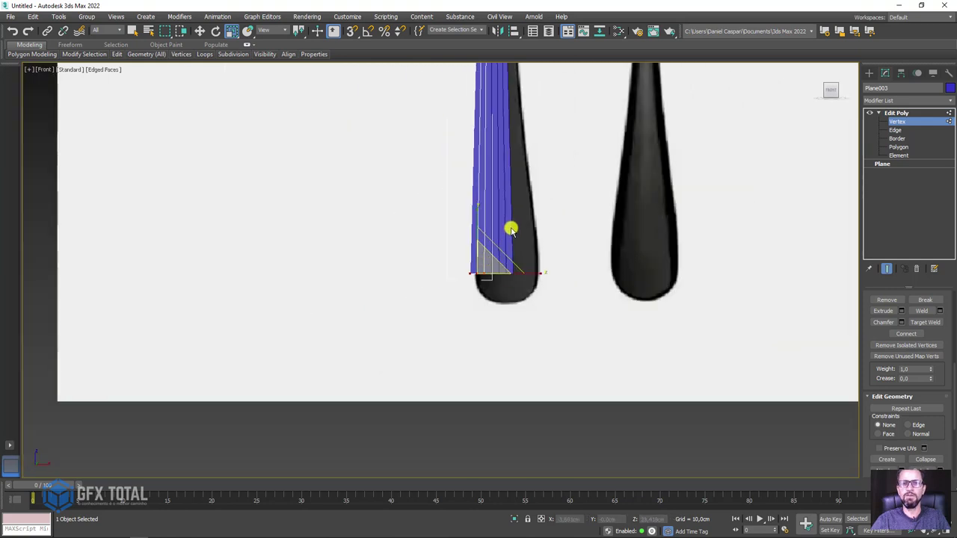
# Step: Pull the bottom-left edge and corner vertex down toward the handle's rounded end
pyautogui.click(896, 130)
pyautogui.scroll(3, 509, 247)
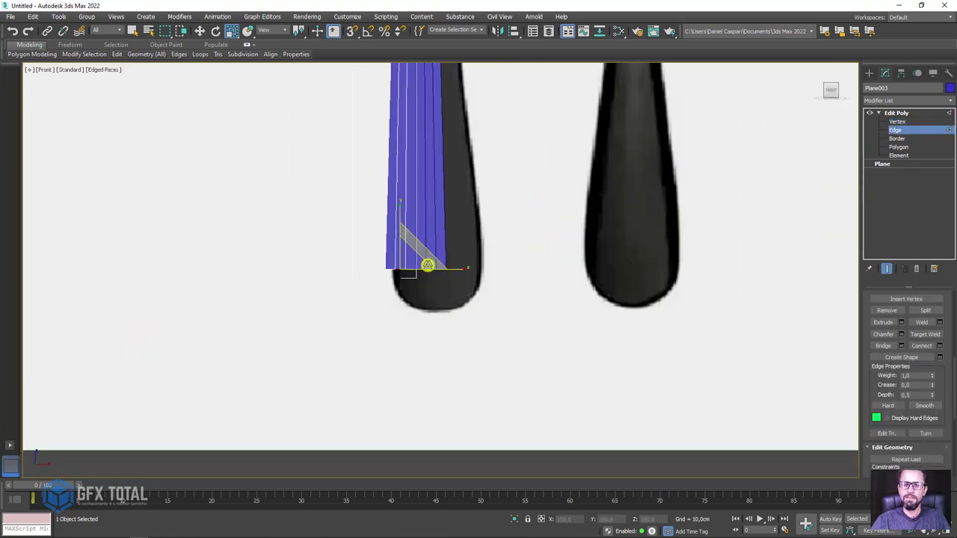
pyautogui.scroll(2, 407, 267)
pyautogui.click(330, 274)
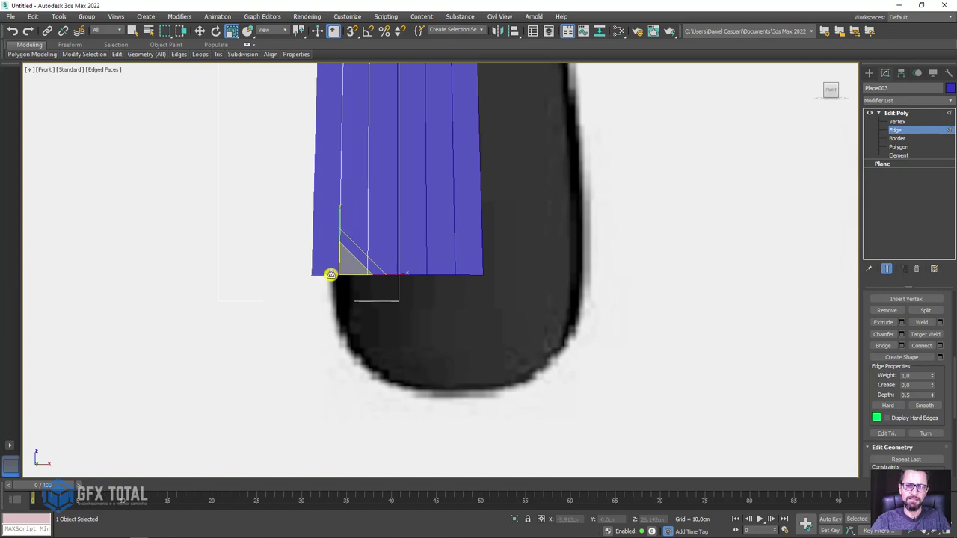
pyautogui.press('w')
pyautogui.moveTo(325, 242); pyautogui.dragTo(322, 264)
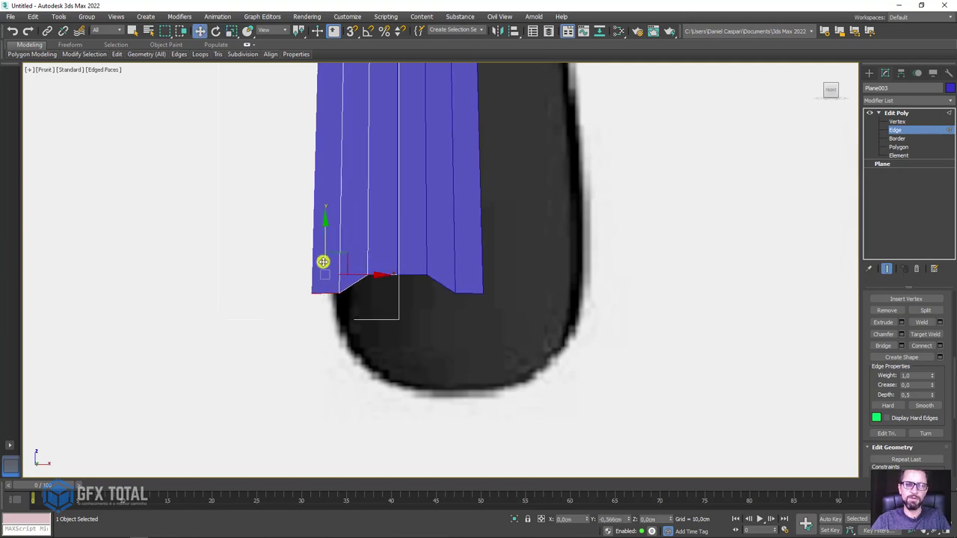
pyautogui.press('1')
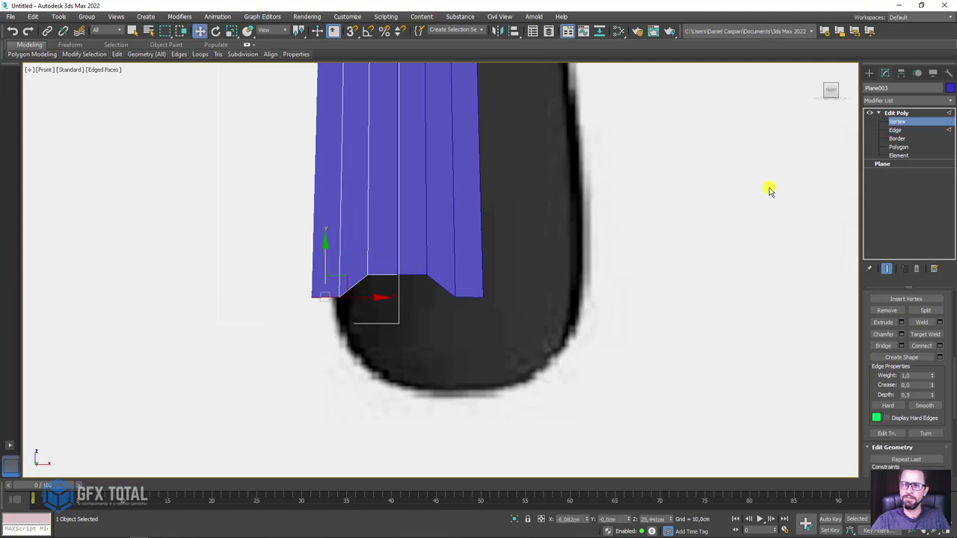
pyautogui.click(309, 293)
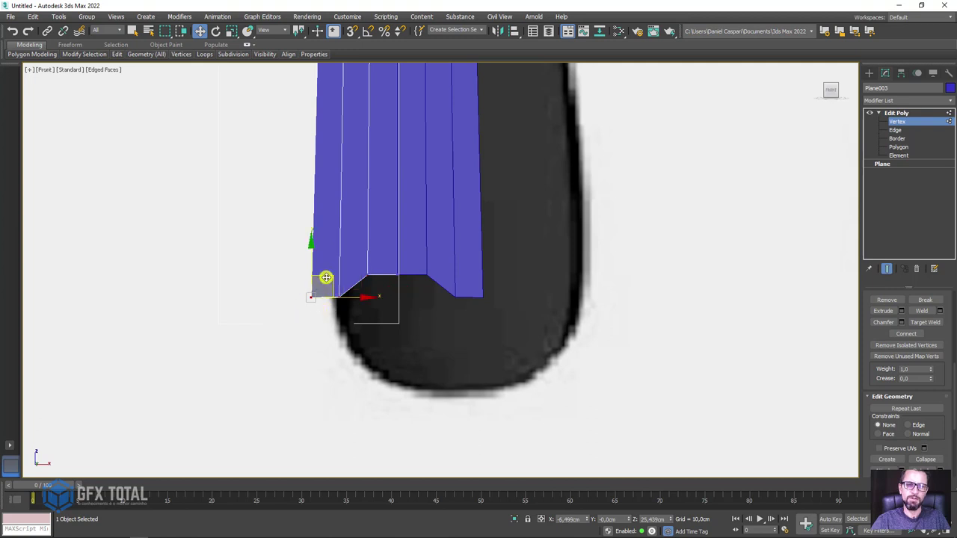
pyautogui.moveTo(324, 278); pyautogui.dragTo(325, 305)
# Step: Extend the bottom edges down around the rounded end, rotating and scaling them into shape
pyautogui.click(895, 131)
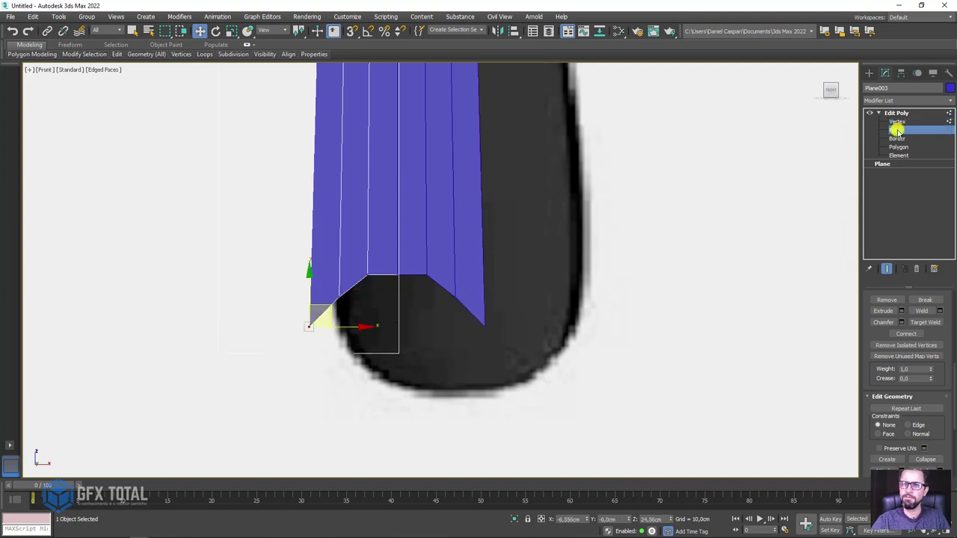
pyautogui.moveTo(341, 292)
pyautogui.mouseDown()
pyautogui.moveTo(347, 320)
pyautogui.moveTo(380, 324)
pyautogui.moveTo(390, 351)
pyautogui.moveTo(412, 363)
pyautogui.moveTo(143, 331)
pyautogui.mouseUp()
pyautogui.press('e')
pyautogui.press('w')
pyautogui.press('e')
pyautogui.press('r')
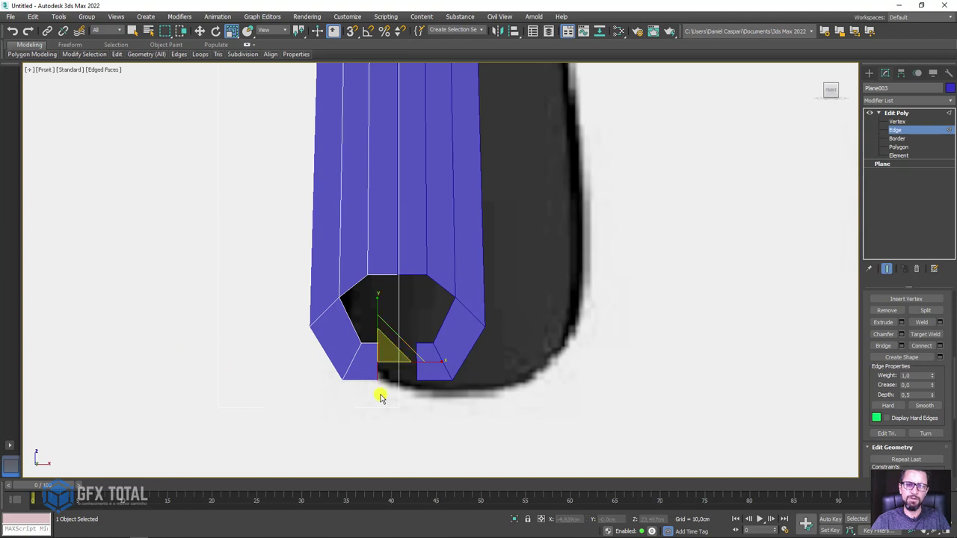
pyautogui.press('w')
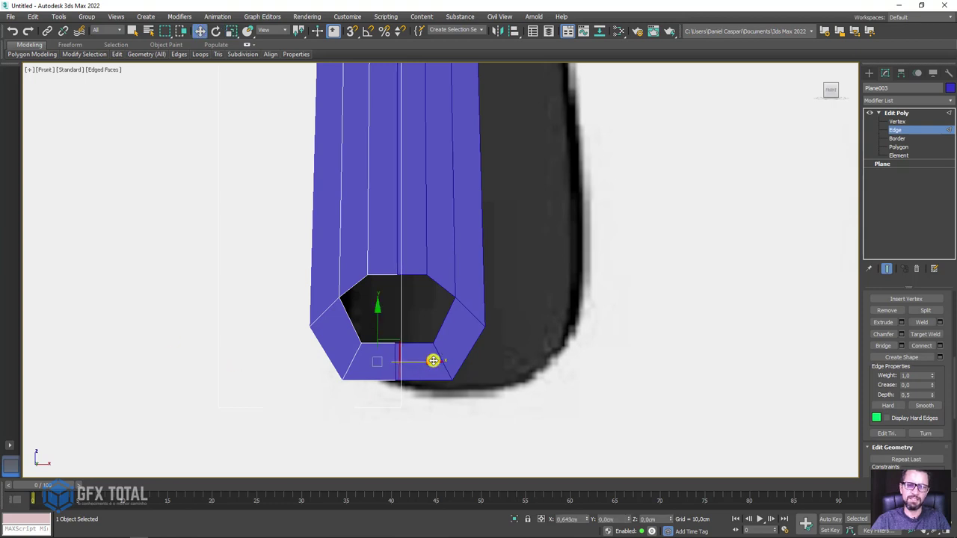
pyautogui.scroll(3, 399, 367)
pyautogui.scroll(3, 392, 345)
pyautogui.press('e')
pyautogui.press('r')
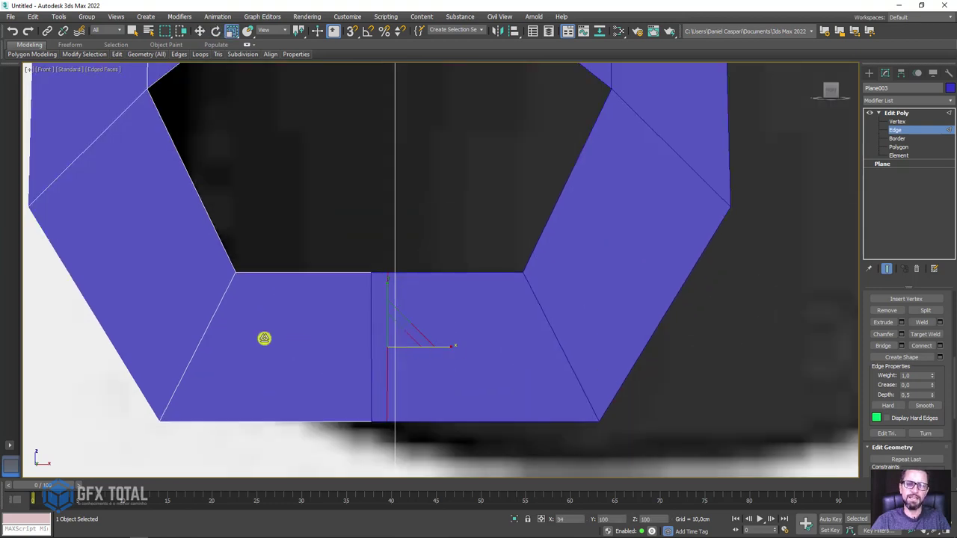
pyautogui.press('w')
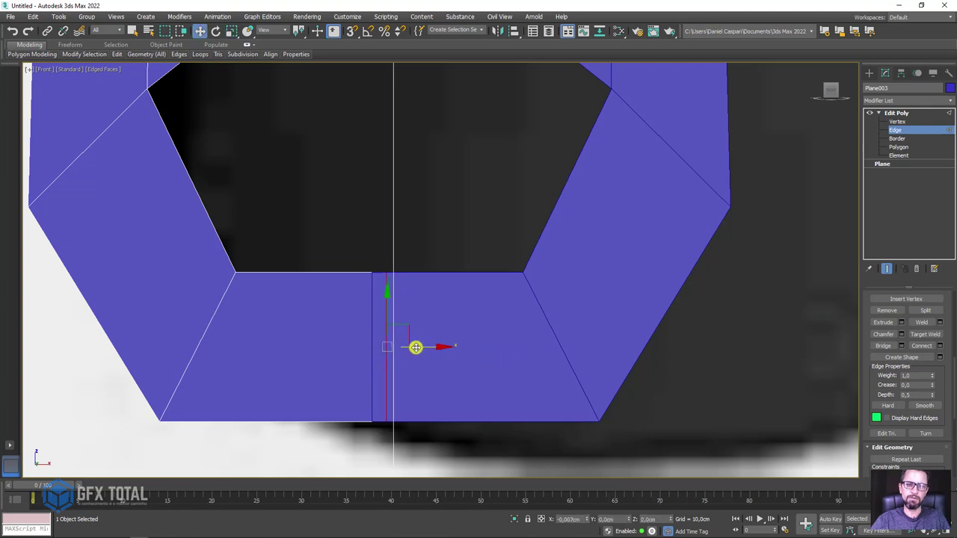
pyautogui.scroll(-5, 412, 297)
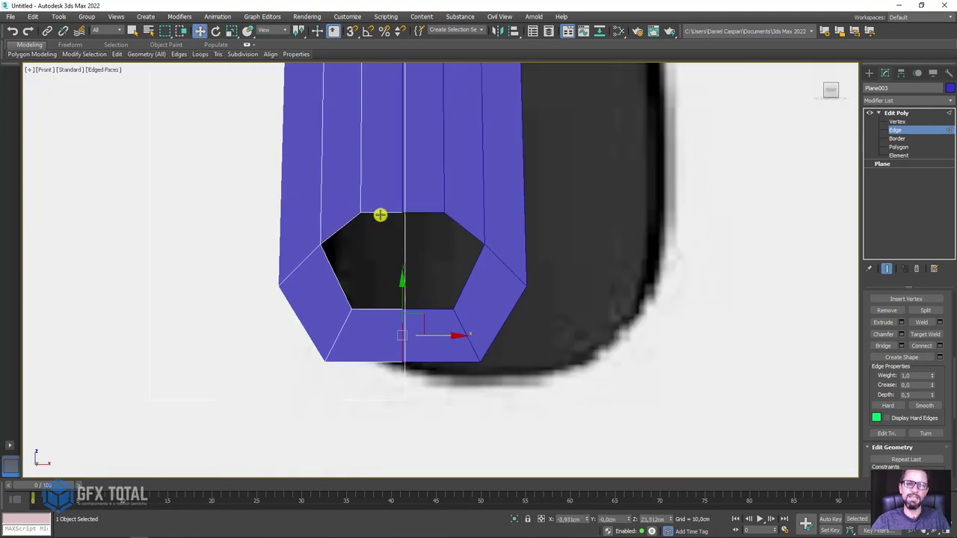
# Step: Bridge the opening's top and bottom edges and pull the bridge's middle vertices inward
pyautogui.click(380, 215)
pyautogui.keyDown('ctrl'); pyautogui.click(369, 310); pyautogui.keyUp('ctrl')
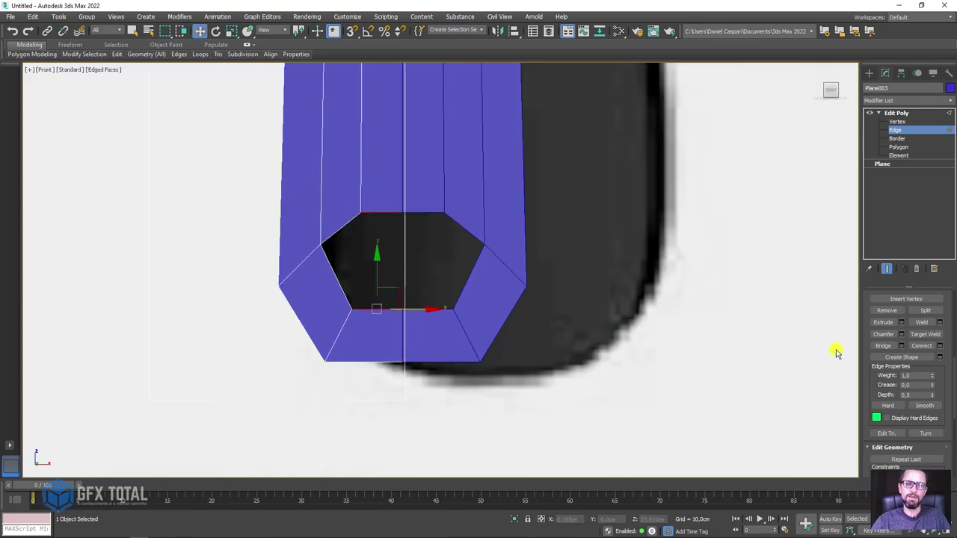
pyautogui.click(884, 346)
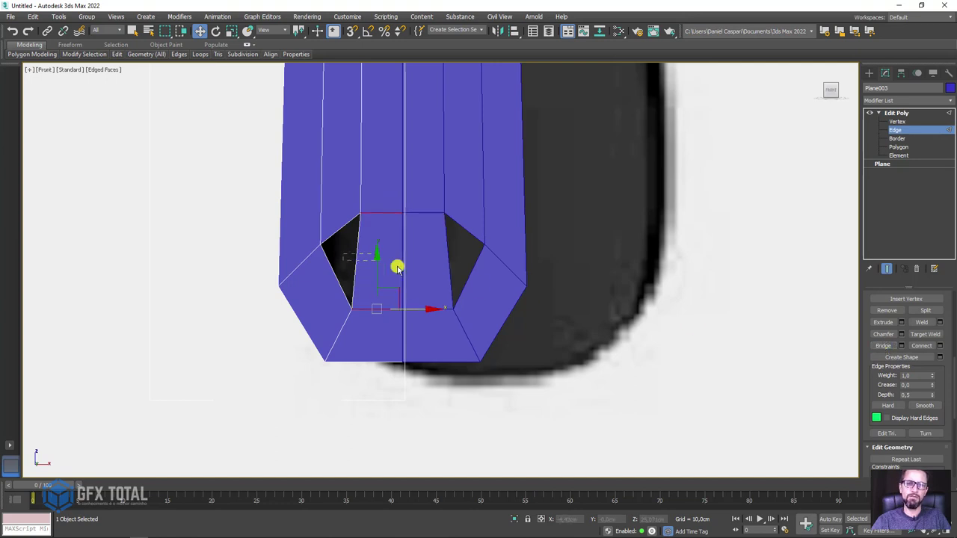
pyautogui.click(356, 261)
pyautogui.hotkey('alt', 'r')
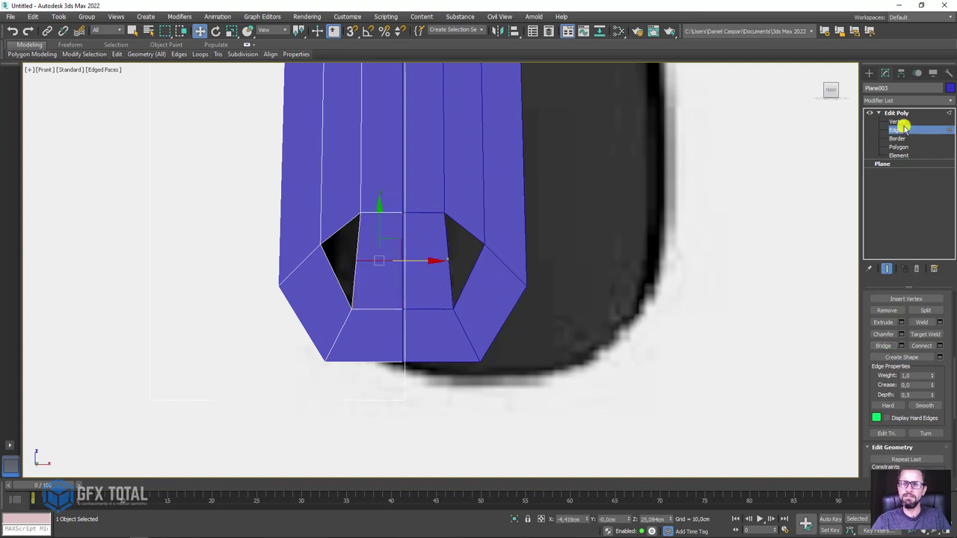
pyautogui.click(897, 122)
pyautogui.click(354, 260)
pyautogui.moveTo(397, 257); pyautogui.dragTo(482, 230)
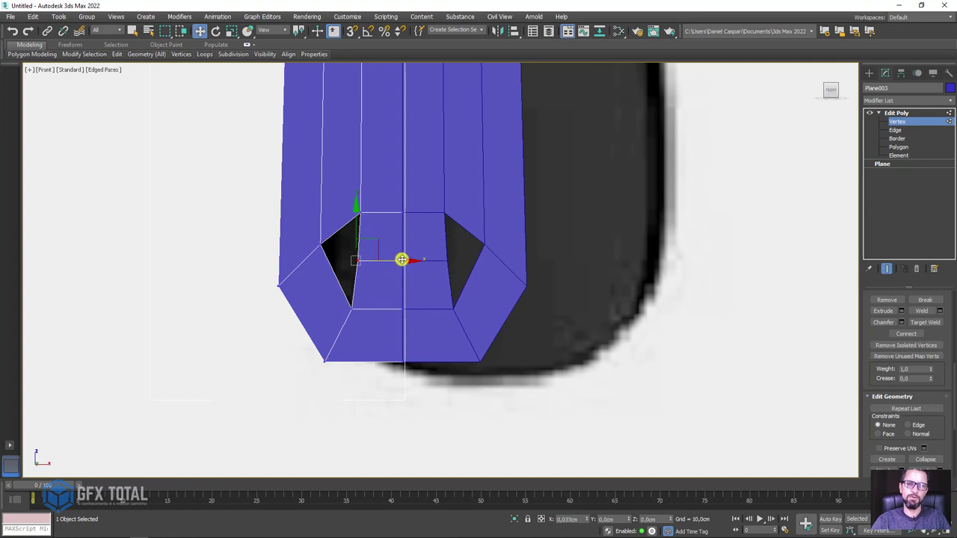
# Step: Cap both remaining open borders to close the handle tip, then frame the models
pyautogui.click(897, 138)
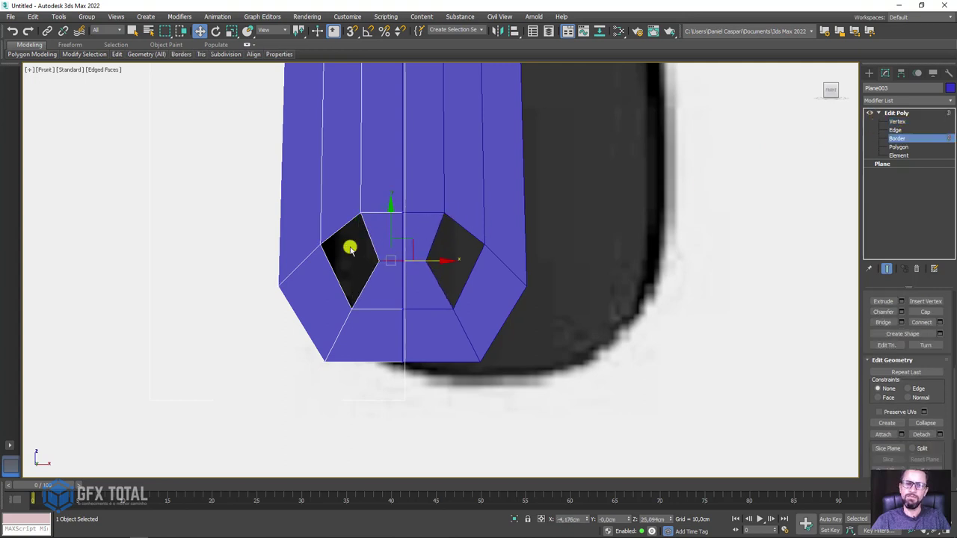
pyautogui.click(925, 312)
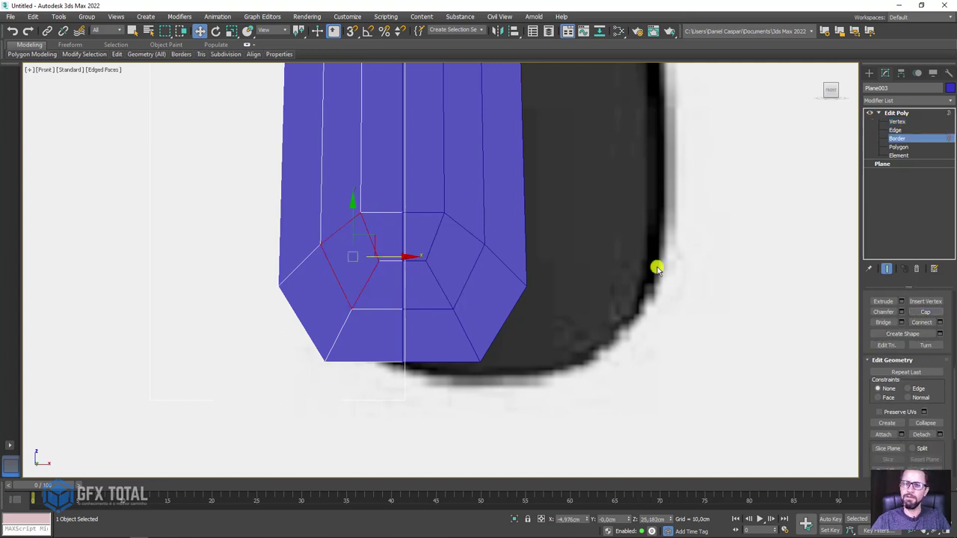
pyautogui.scroll(-5, 463, 175)
pyautogui.press('z')
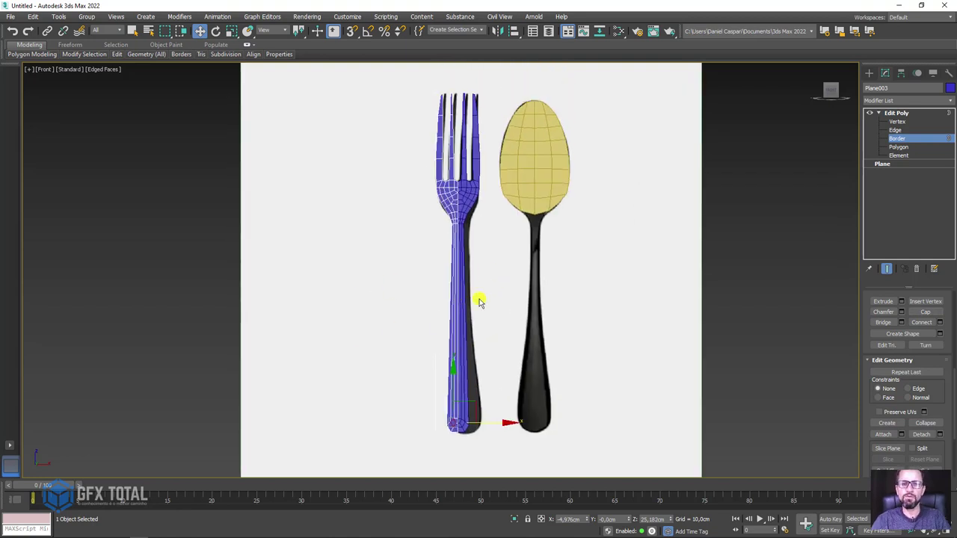
# Step: Add a Symmetry modifier to the left fork half, mirrored on X with Flip checked
pyautogui.scroll(4, 411, 322)
pyautogui.scroll(-4, 416, 237)
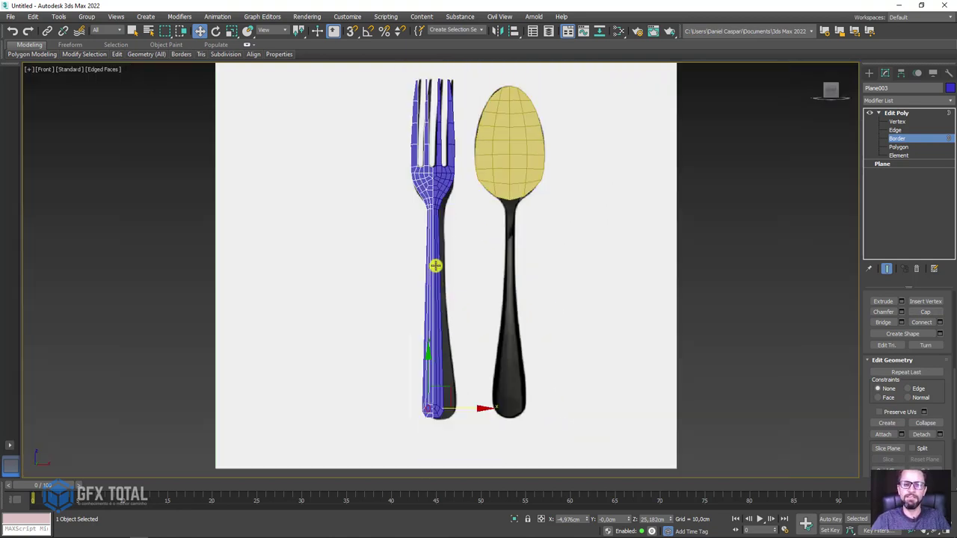
pyautogui.click(903, 112)
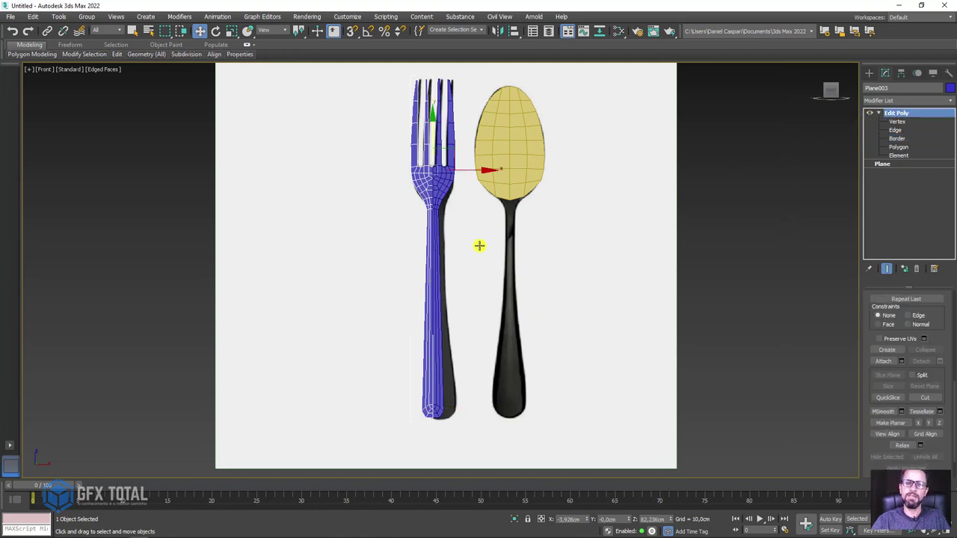
pyautogui.click(445, 184)
pyautogui.click(424, 181)
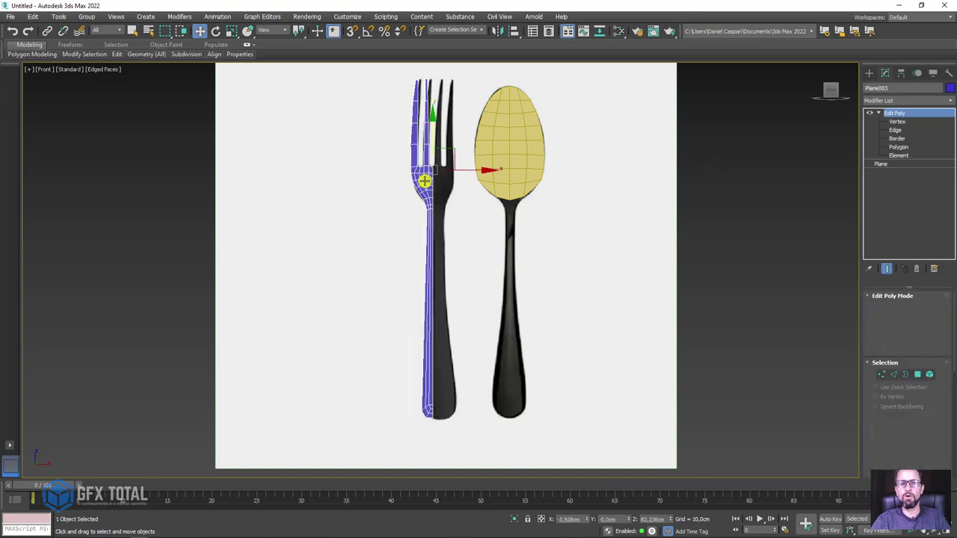
pyautogui.click(948, 107)
pyautogui.moveTo(950, 124); pyautogui.dragTo(952, 391)
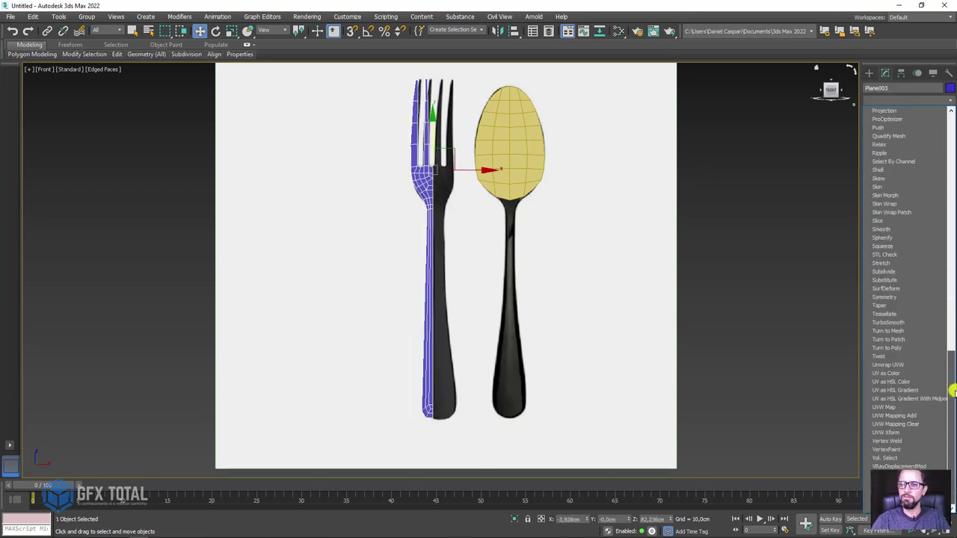
pyautogui.click(892, 298)
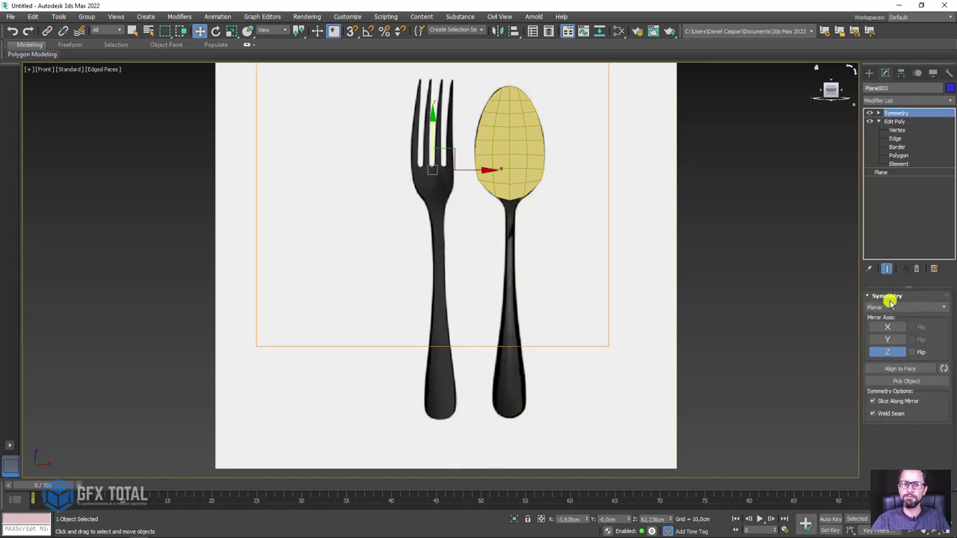
pyautogui.click(889, 328)
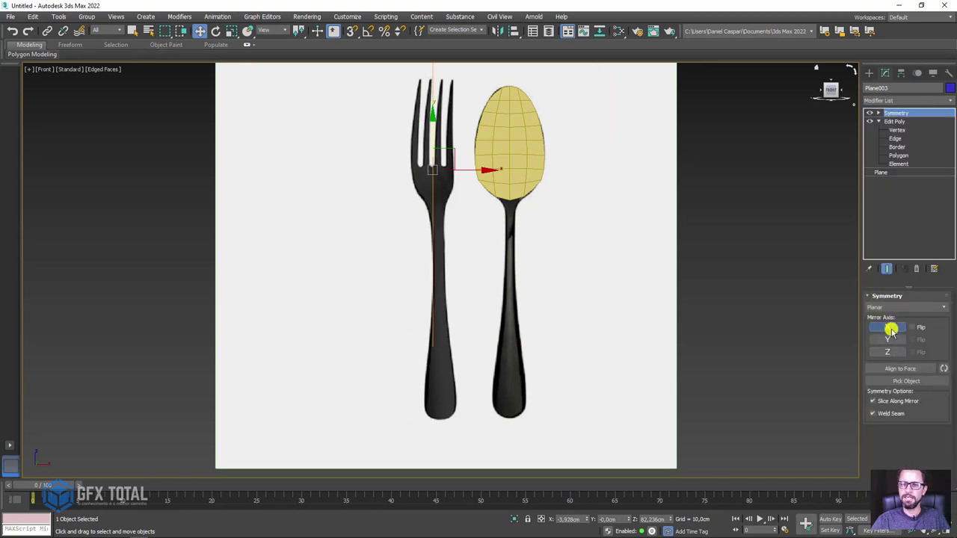
pyautogui.click(911, 328)
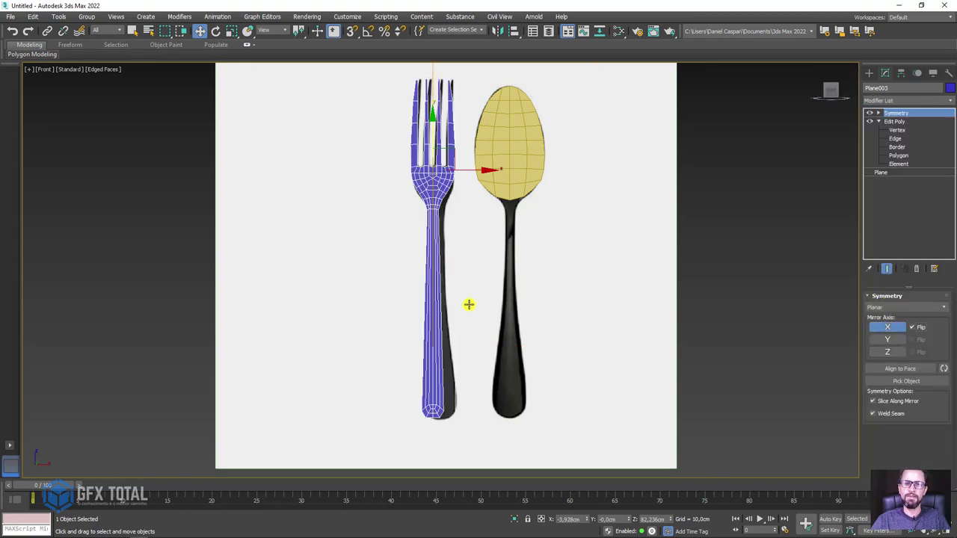
pyautogui.moveTo(469, 304)
pyautogui.keyDown('alt'); pyautogui.mouseDown(button='middle')
pyautogui.moveTo(528, 249)
pyautogui.moveTo(496, 229)
pyautogui.moveTo(466, 310)
pyautogui.mouseUp(button='middle'); pyautogui.keyUp('alt')
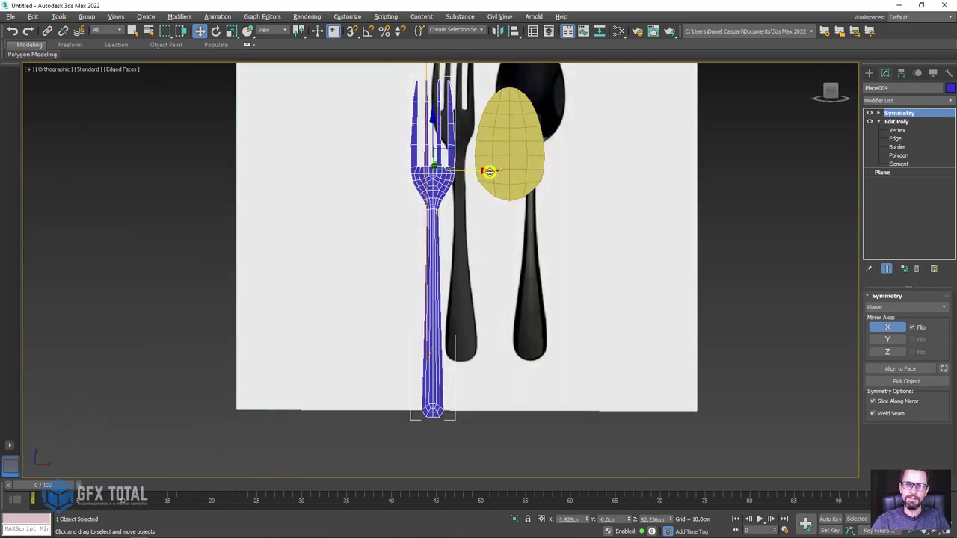
# Step: Make an independent copy of the fork and align its X position to the spoon bowl
pyautogui.keyDown('shift'); pyautogui.moveTo(476, 173); pyautogui.dragTo(543, 172); pyautogui.keyUp('shift')
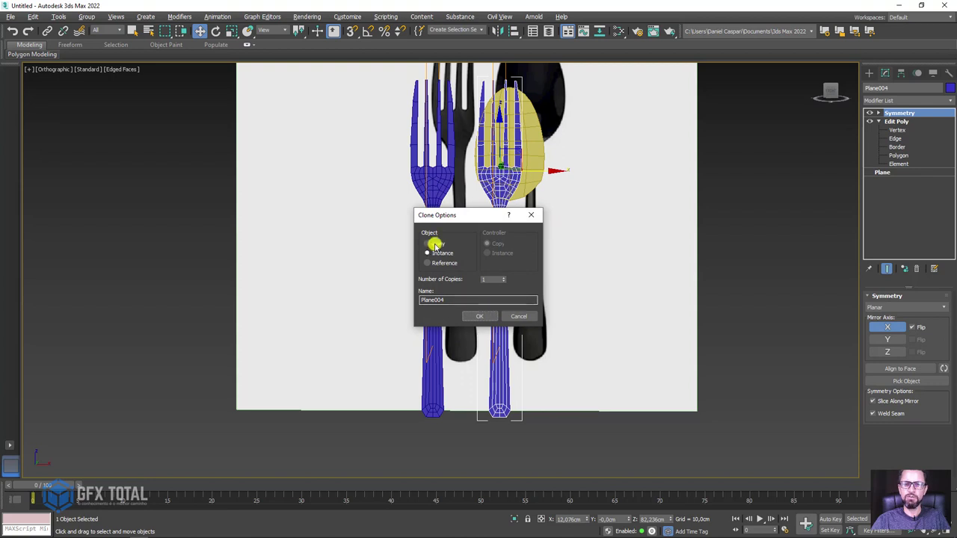
pyautogui.click(428, 244)
pyautogui.click(481, 315)
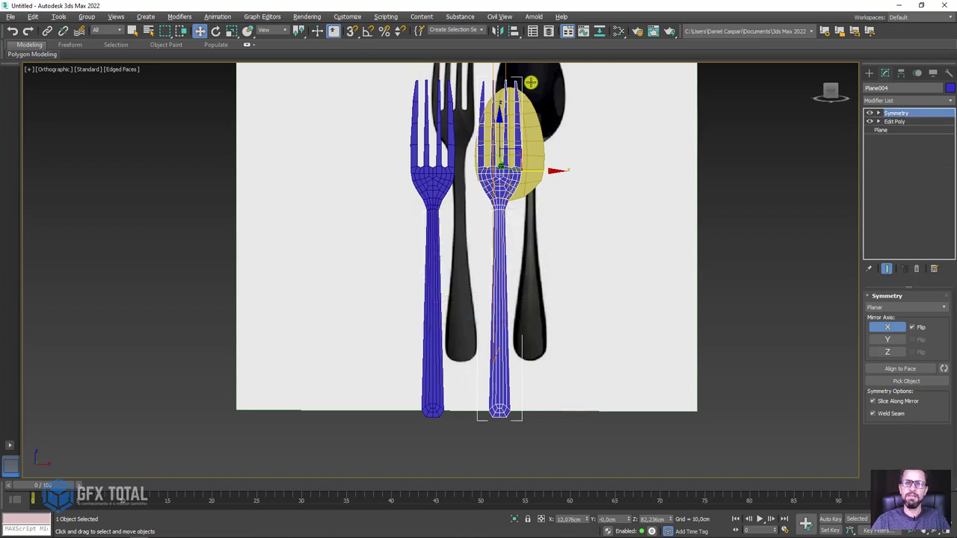
pyautogui.click(512, 30)
pyautogui.click(531, 134)
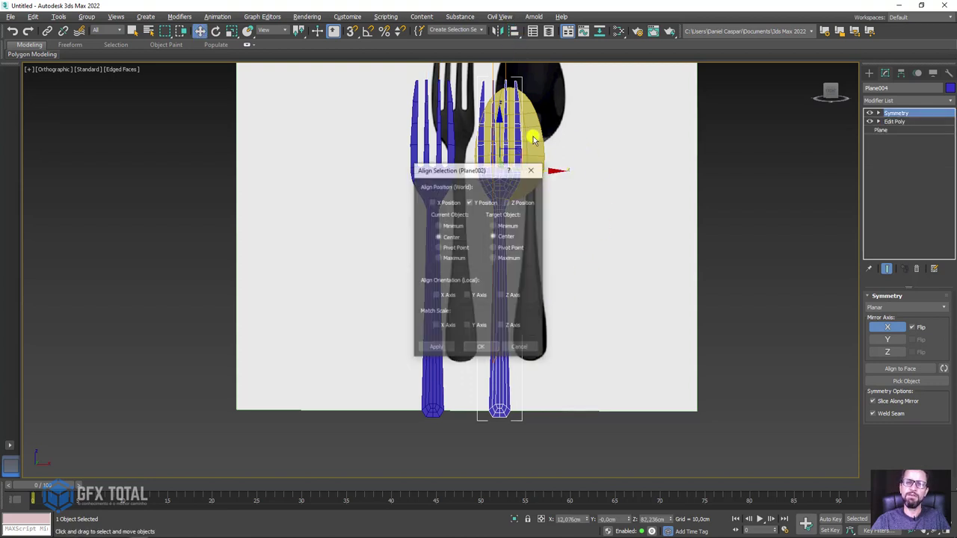
pyautogui.click(434, 203)
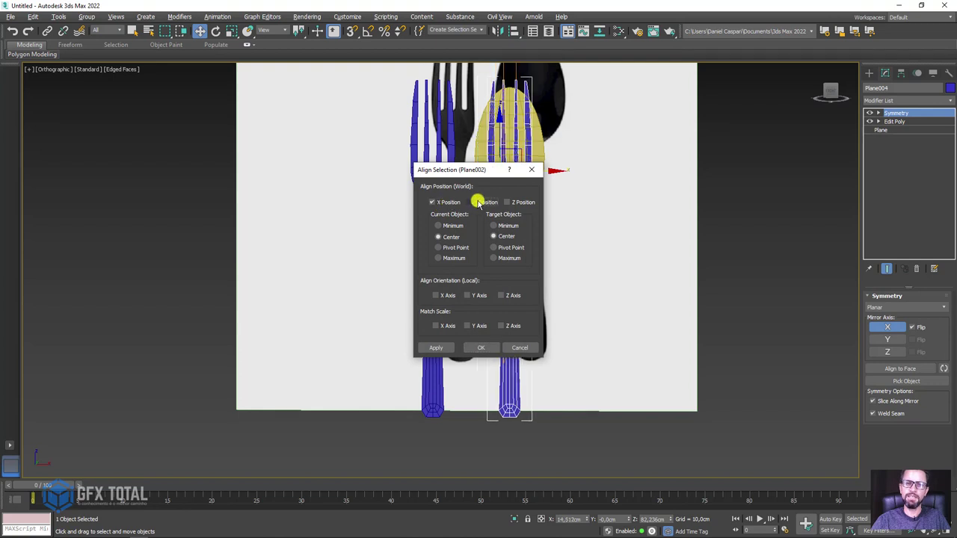
pyautogui.click(481, 347)
# Step: Convert the copy to Editable Poly and delete its head and tine faces
pyautogui.scroll(1, 589, 259)
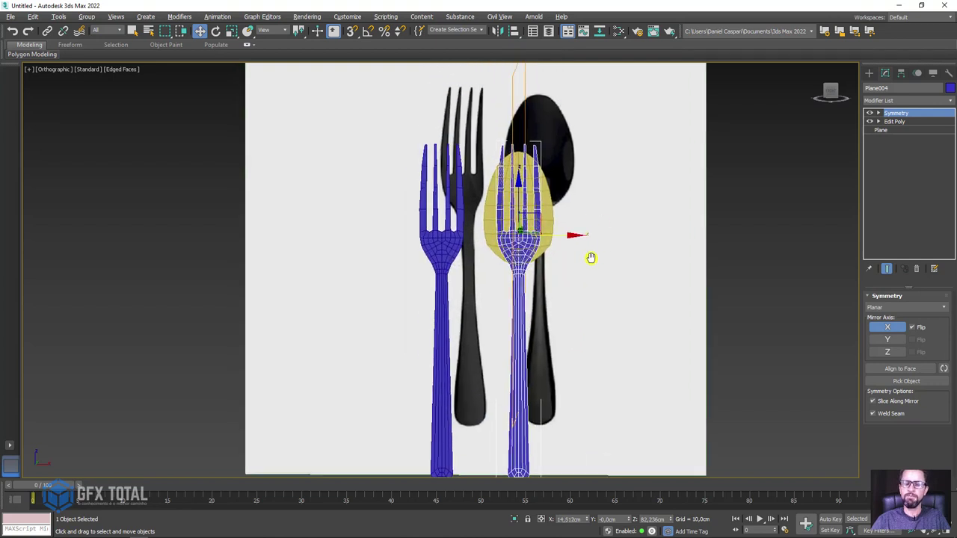
pyautogui.scroll(1, 589, 260)
pyautogui.rightClick(519, 240)
pyautogui.moveTo(553, 342)
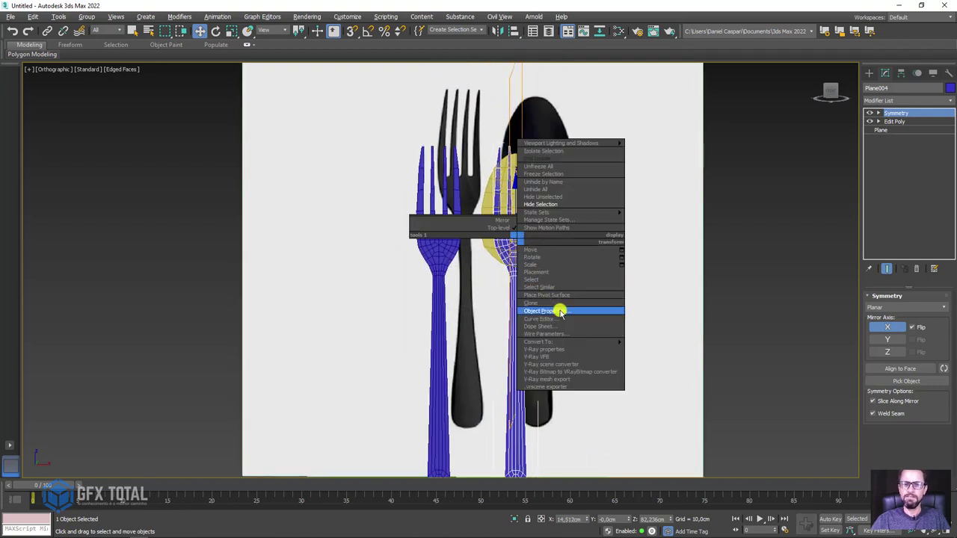
pyautogui.click(658, 349)
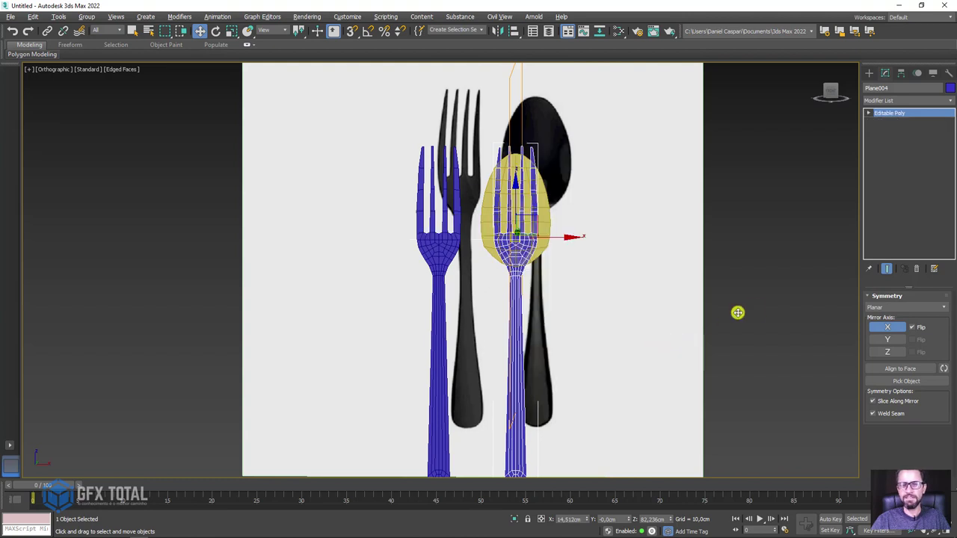
pyautogui.click(918, 310)
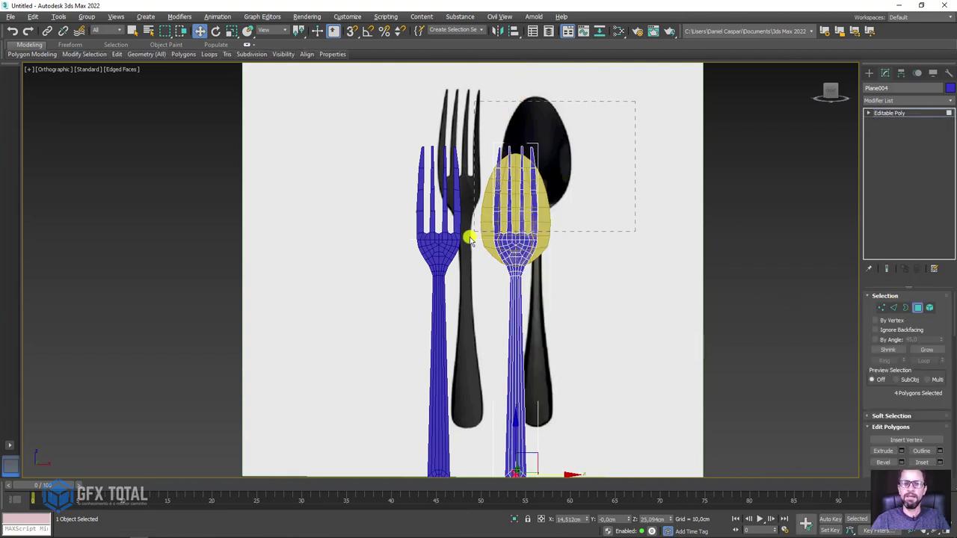
pyautogui.moveTo(470, 238); pyautogui.dragTo(428, 260)
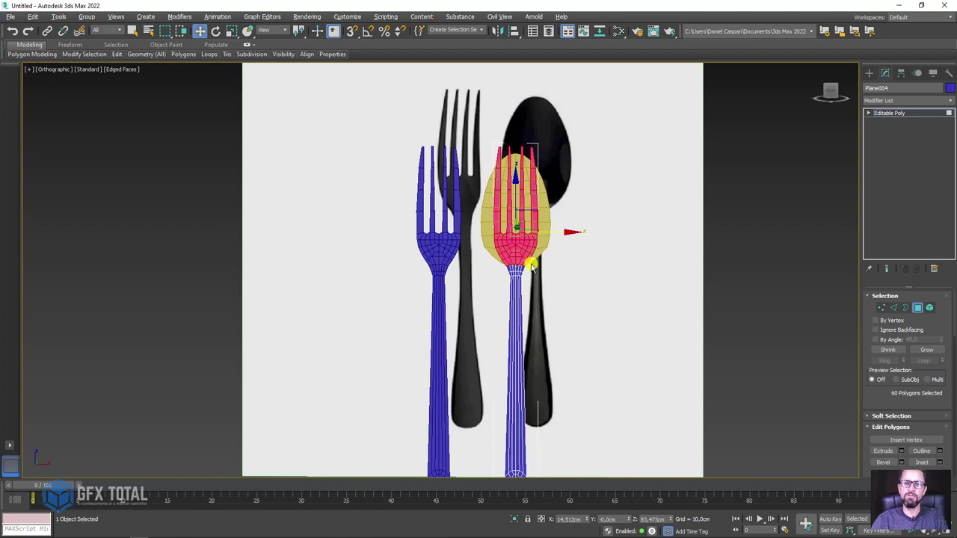
pyautogui.click(623, 251)
pyautogui.click(890, 113)
pyautogui.scroll(2, 515, 297)
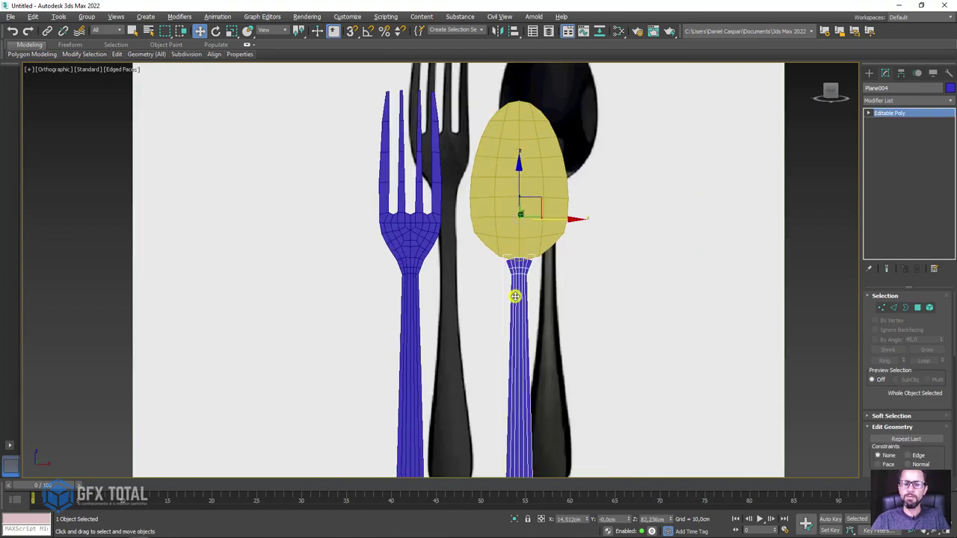
pyautogui.scroll(-1, 515, 297)
pyautogui.scroll(-1, 528, 229)
pyautogui.scroll(-1, 524, 247)
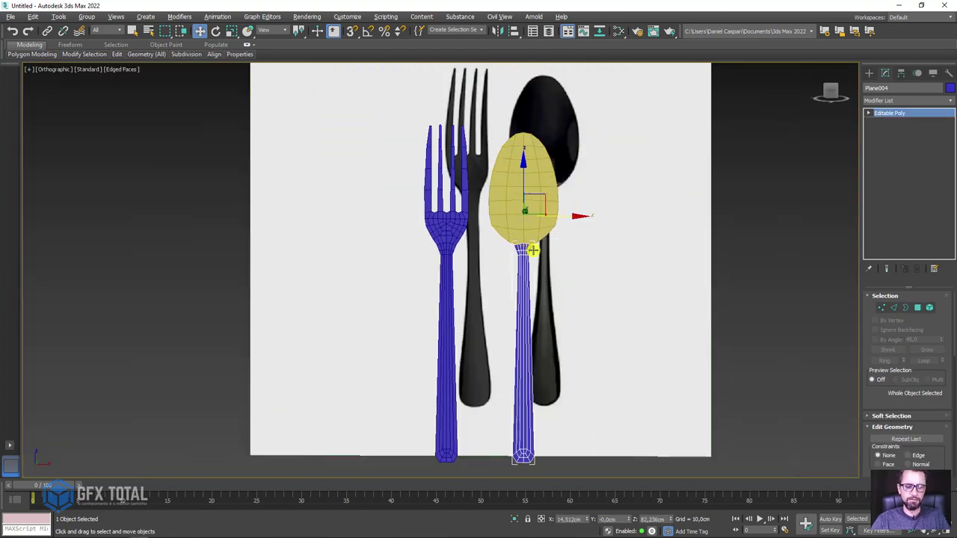
pyautogui.scroll(1, 534, 238)
# Step: Switch to the Front view with edged faces shown, centred on the spoon neck
pyautogui.press('f')
pyautogui.press('F3')
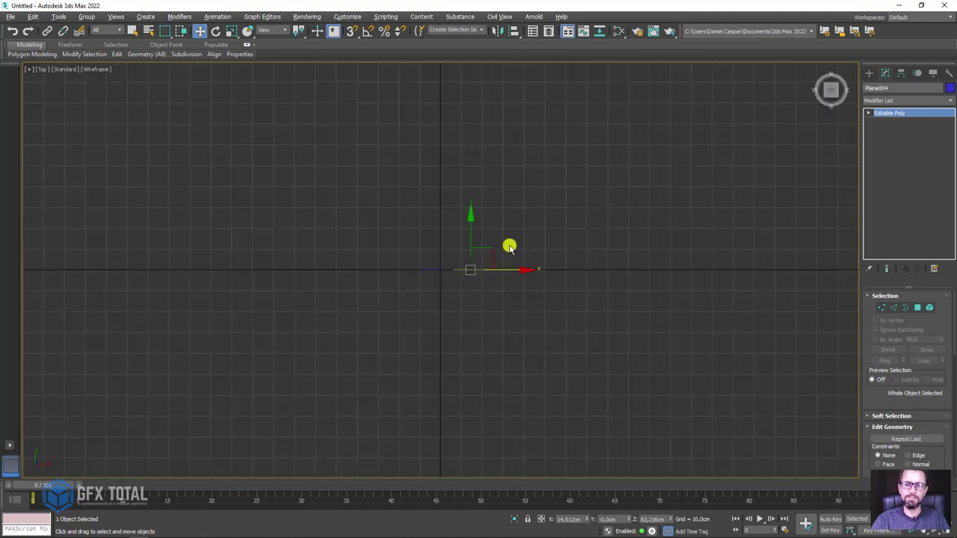
pyautogui.scroll(-4, 479, 256)
pyautogui.scroll(5, 466, 149)
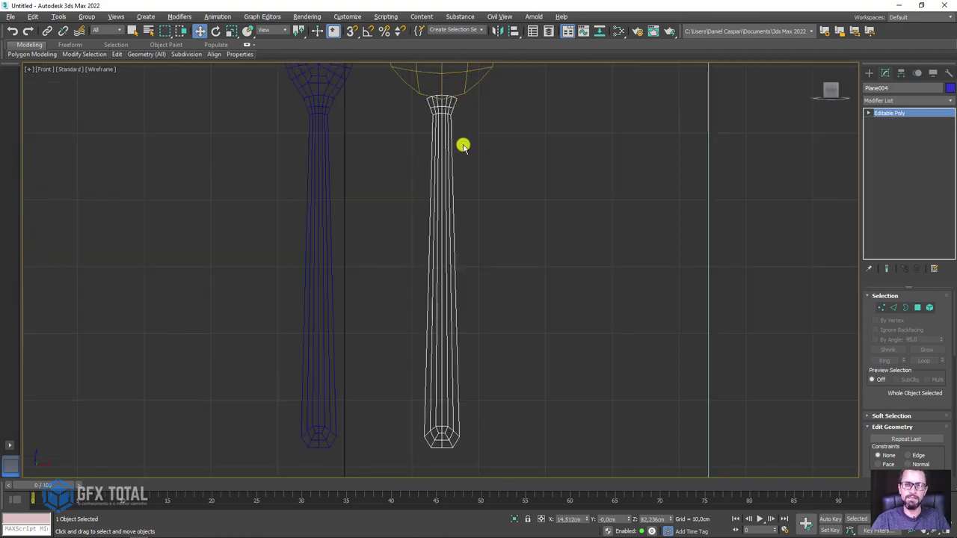
pyautogui.scroll(-2, 515, 357)
pyautogui.press('F3')
pyautogui.scroll(3, 492, 285)
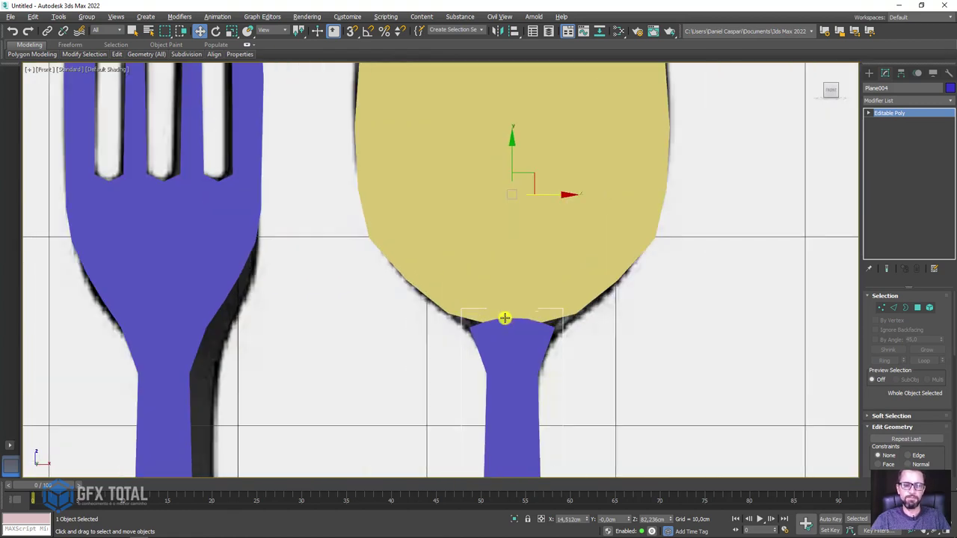
pyautogui.press('F4')
pyautogui.moveTo(652, 279); pyautogui.dragTo(697, 288, button='middle')
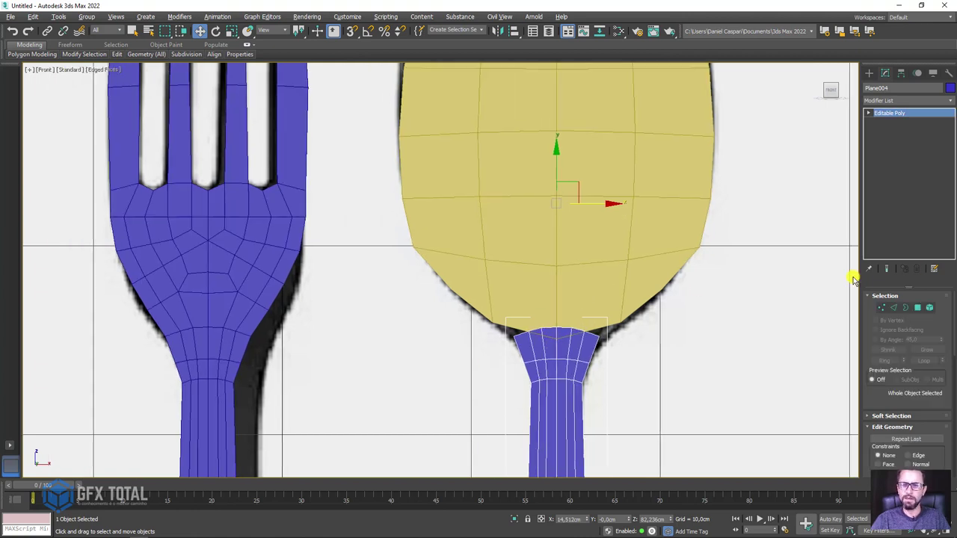
# Step: Lower the handle's top vertices into a shallow concave curve under the spoon bowl
pyautogui.click(887, 301)
pyautogui.scroll(3, 598, 322)
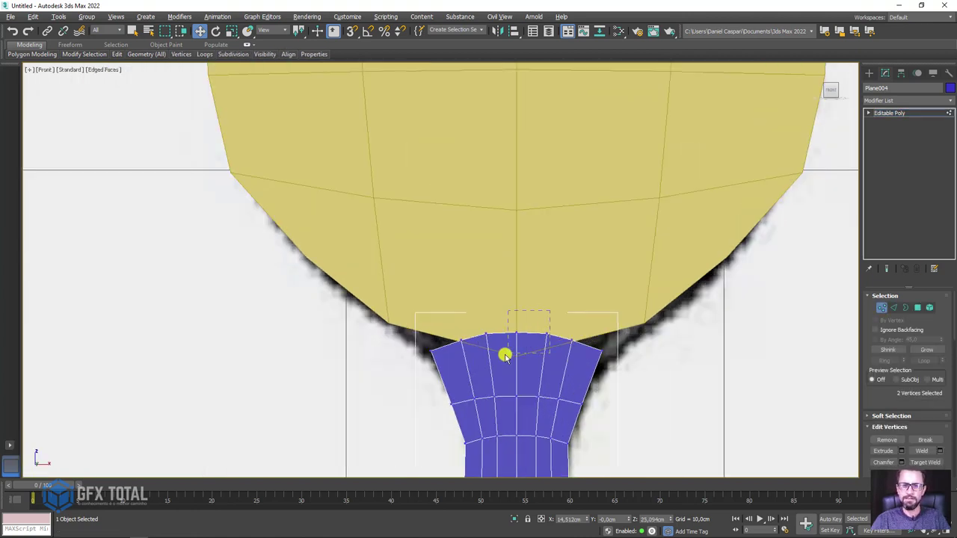
pyautogui.moveTo(483, 359); pyautogui.dragTo(482, 356)
pyautogui.moveTo(513, 301); pyautogui.dragTo(515, 325)
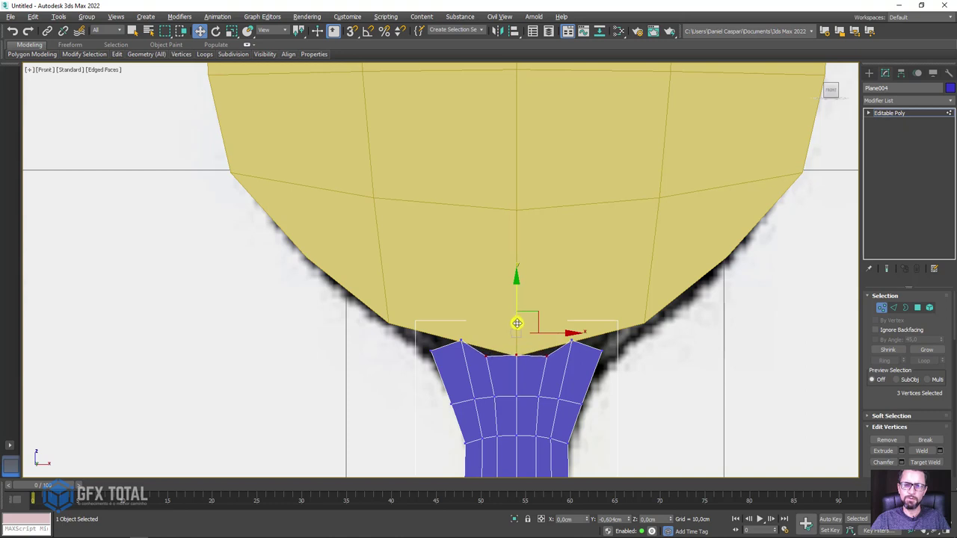
pyautogui.click(514, 360)
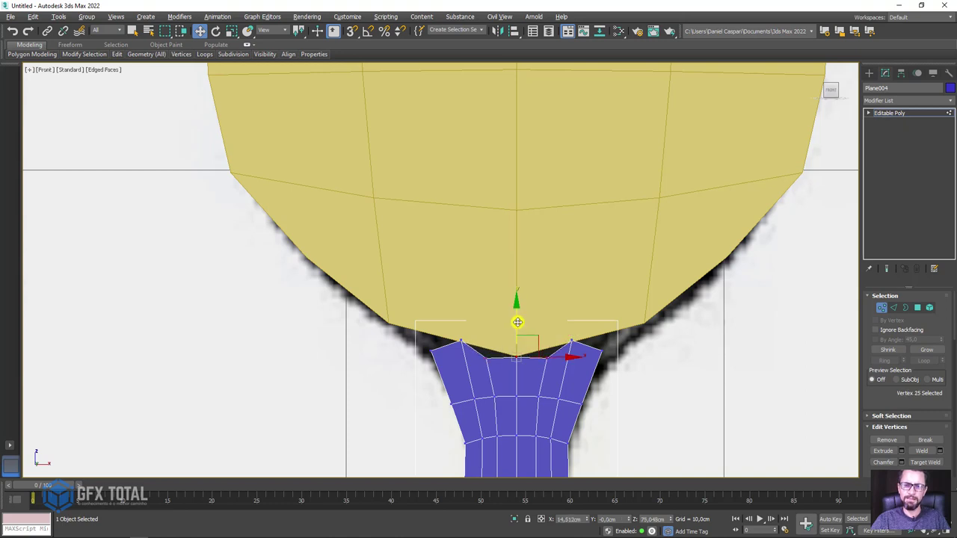
pyautogui.moveTo(517, 321)
pyautogui.mouseDown()
pyautogui.moveTo(514, 336)
pyautogui.moveTo(476, 332)
pyautogui.mouseUp()
pyautogui.click(457, 343)
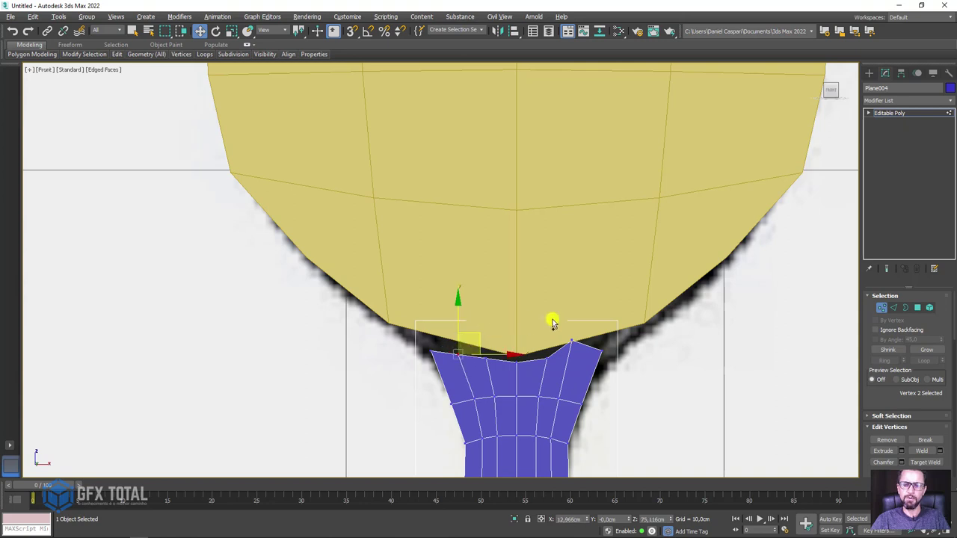
pyautogui.keyDown('ctrl'); pyautogui.click(584, 344); pyautogui.keyUp('ctrl')
pyautogui.moveTo(516, 305); pyautogui.dragTo(517, 334)
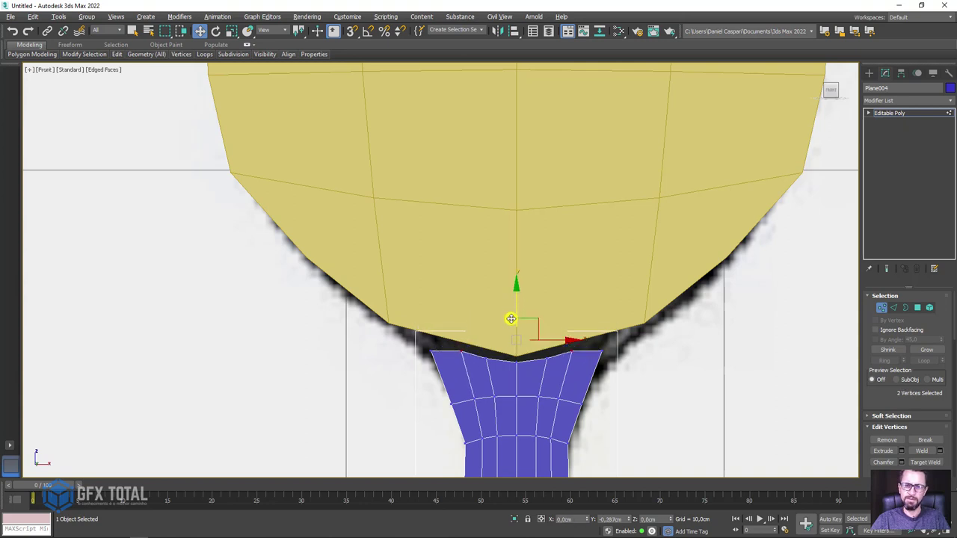
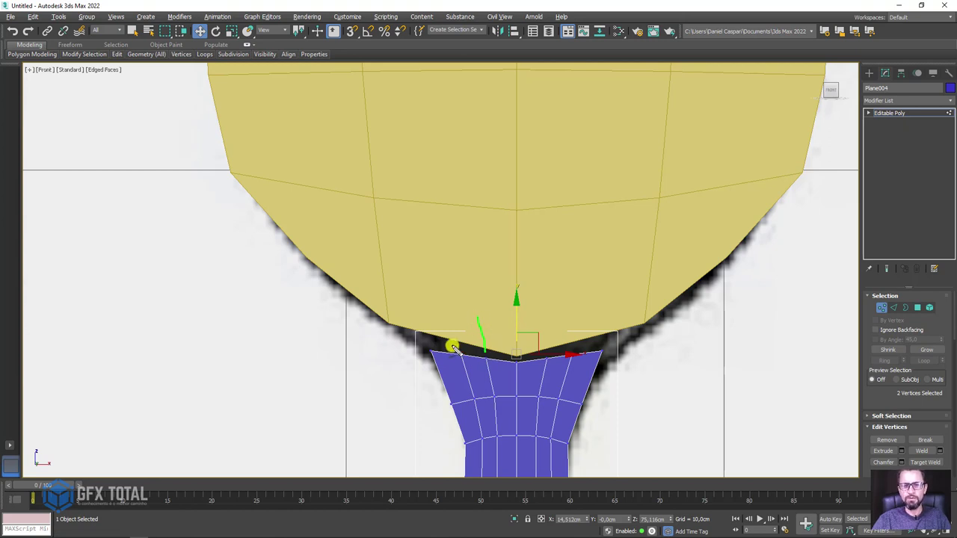
# Step: Cancel and undo a stray viewport edit
pyautogui.moveTo(454, 350); pyautogui.dragTo(428, 298)
pyautogui.moveTo(417, 350); pyautogui.dragTo(383, 313)
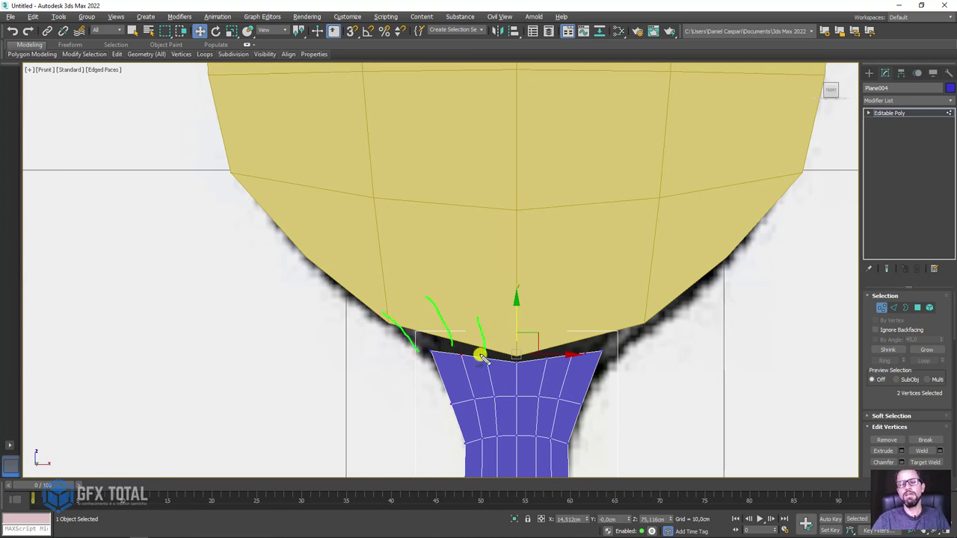
pyautogui.press('Escape')
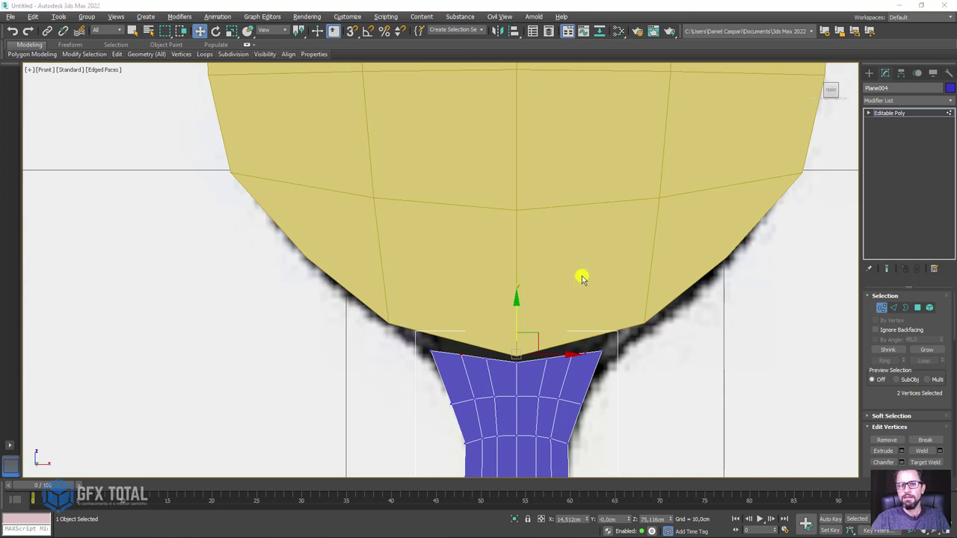
pyautogui.hotkey('ctrl', 'z')
# Step: Add a TurboSmooth modifier at 1 iteration to the yellow spoon head Plane002, then check the neck seam
pyautogui.click(711, 147)
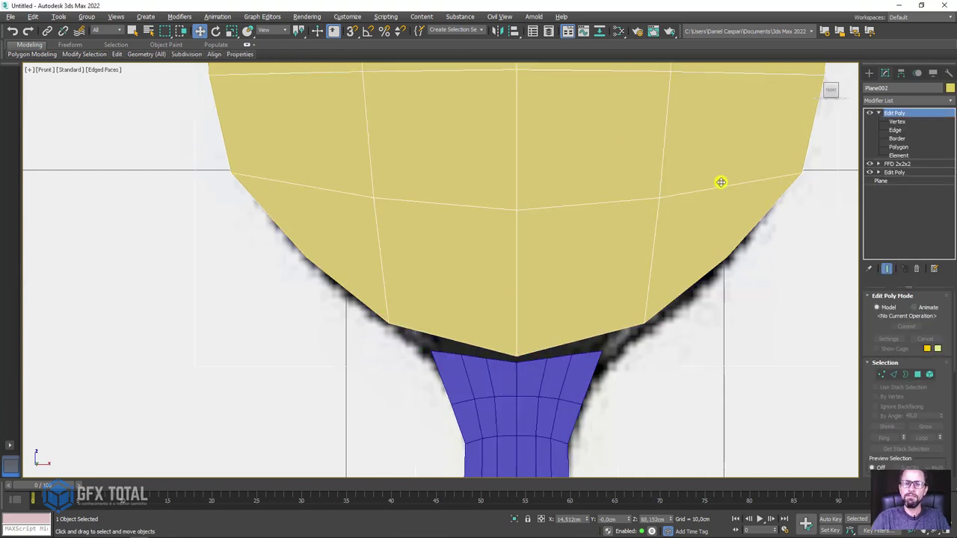
pyautogui.click(884, 114)
pyautogui.click(912, 99)
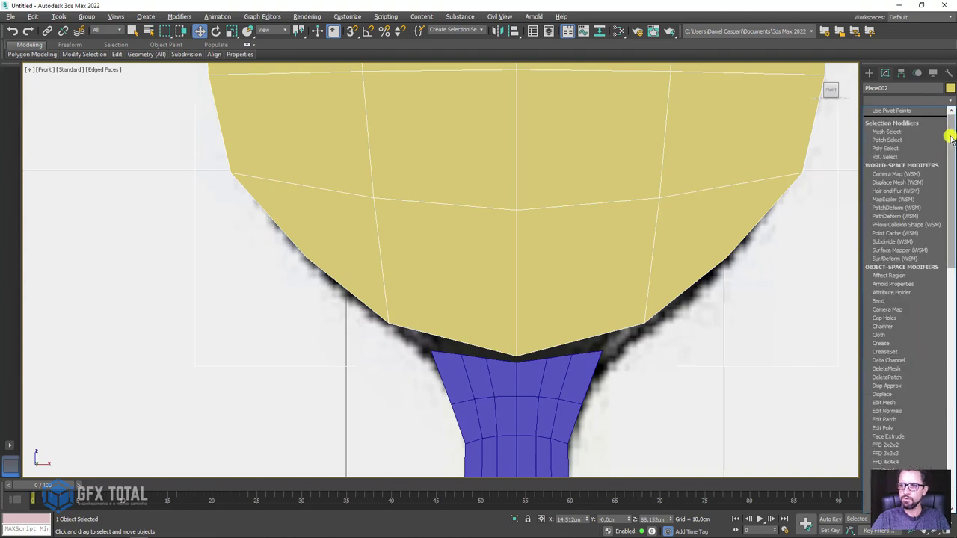
pyautogui.moveTo(952, 138); pyautogui.dragTo(947, 367)
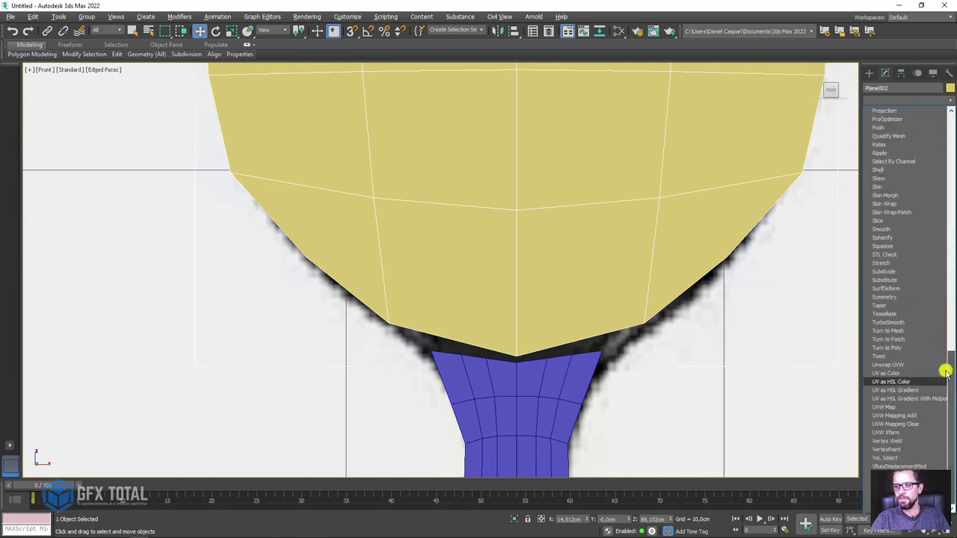
pyautogui.click(900, 324)
pyautogui.scroll(-2, 594, 304)
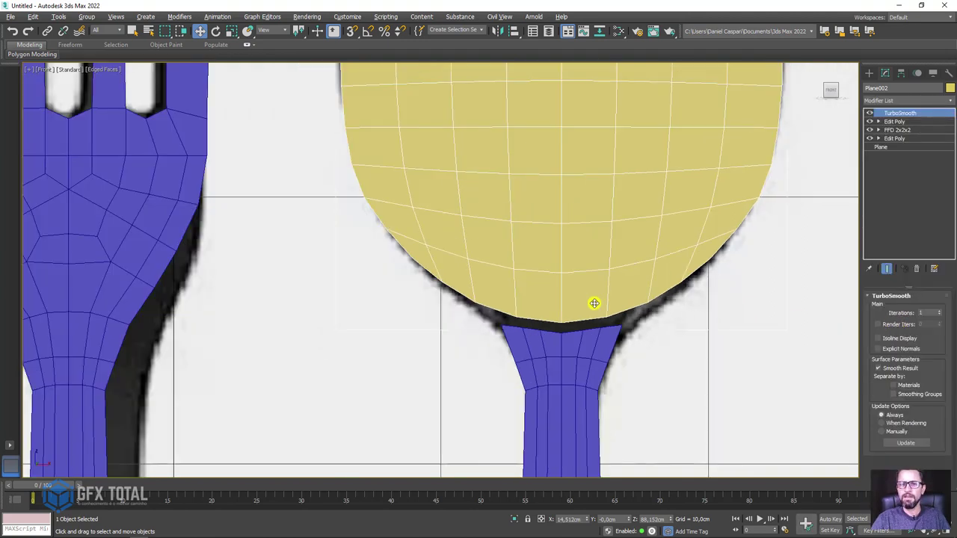
pyautogui.scroll(5, 575, 331)
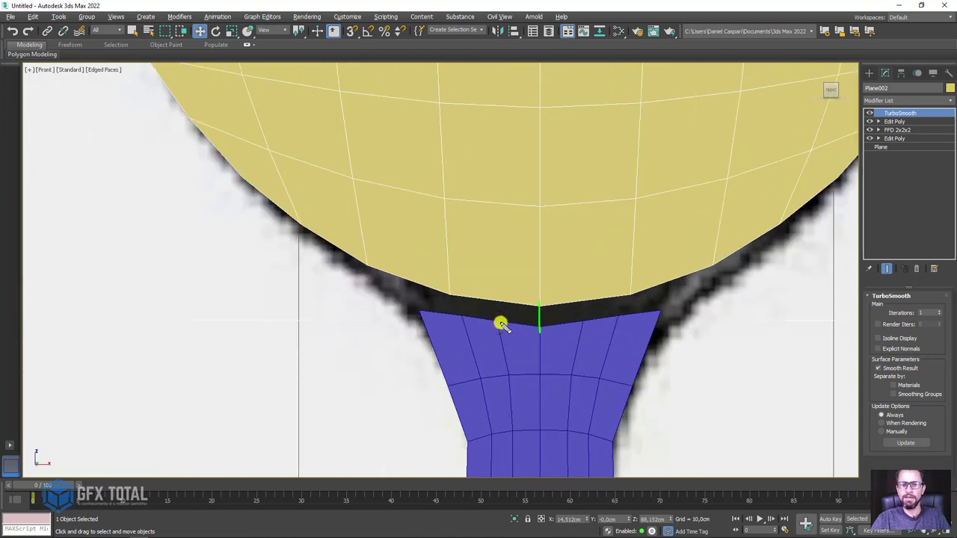
pyautogui.moveTo(415, 276)
pyautogui.mouseDown()
pyautogui.moveTo(427, 307)
pyautogui.moveTo(492, 329)
pyautogui.mouseUp()
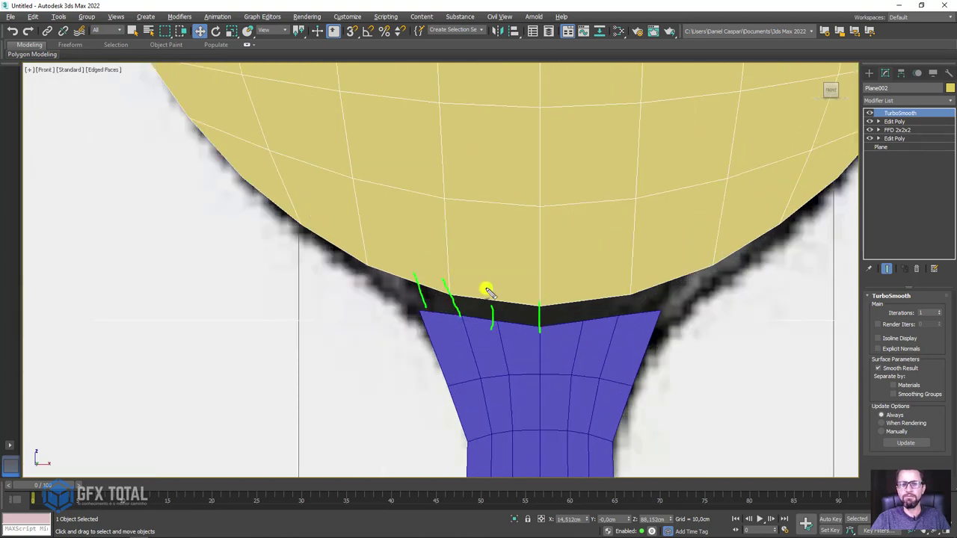
pyautogui.press('Escape')
pyautogui.scroll(-4, 561, 278)
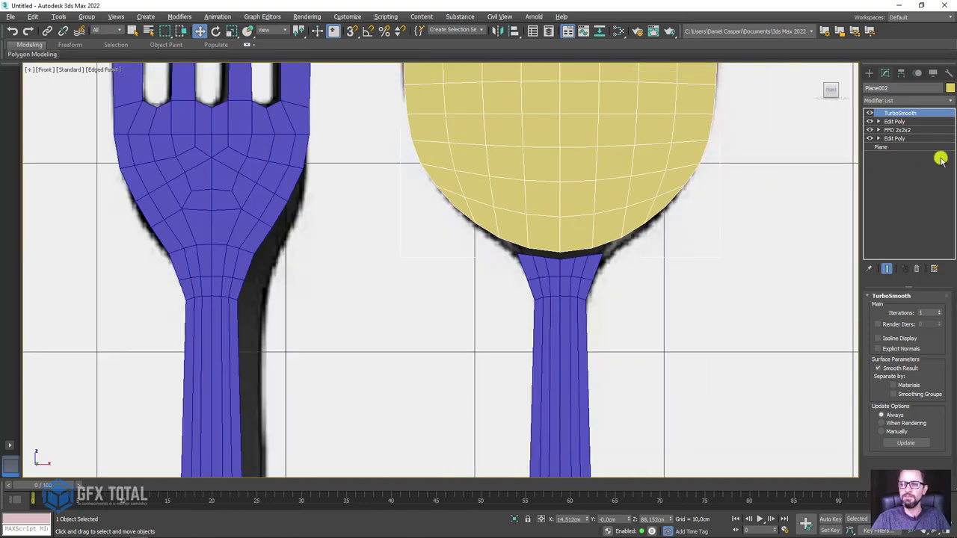
# Step: Turn off TurboSmooth and enter Vertex mode of the spoon head's Edit Poly
pyautogui.click(870, 113)
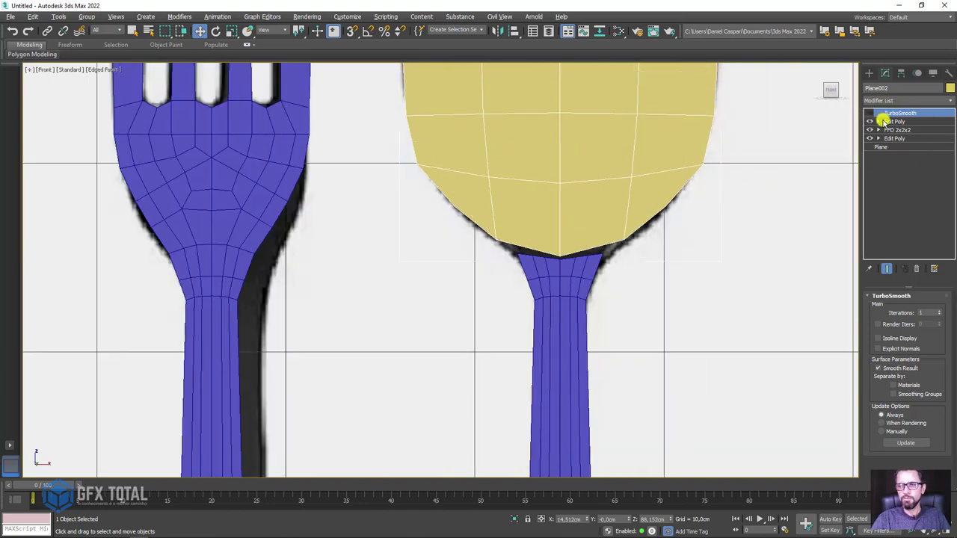
pyautogui.click(879, 121)
pyautogui.click(897, 129)
pyautogui.moveTo(684, 147); pyautogui.dragTo(599, 256, button='middle')
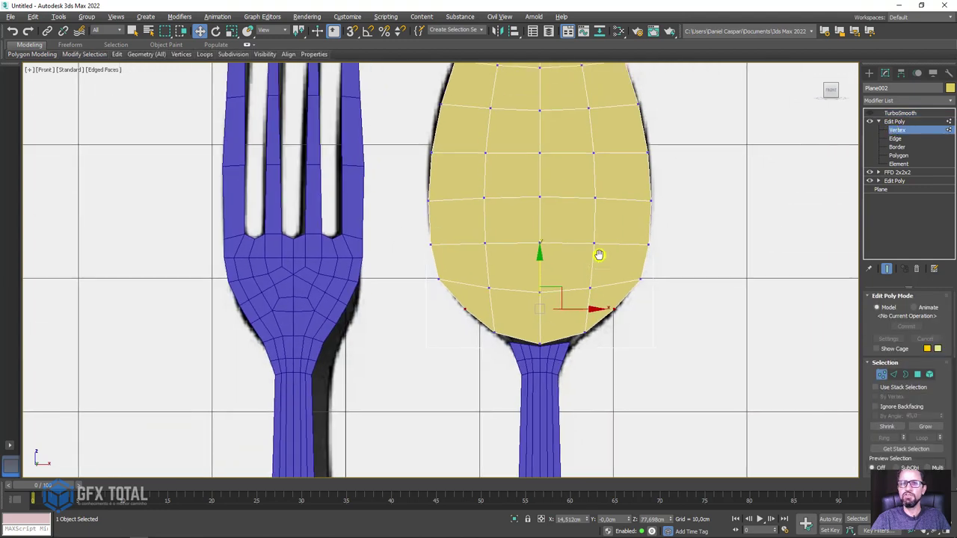
pyautogui.scroll(-3, 585, 220)
pyautogui.scroll(1, 584, 222)
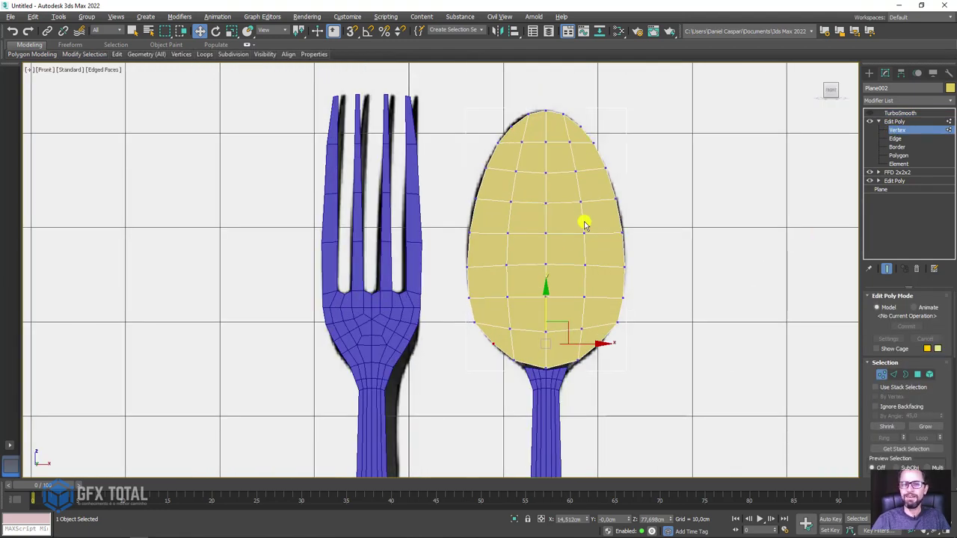
pyautogui.scroll(1, 537, 163)
pyautogui.scroll(2, 513, 143)
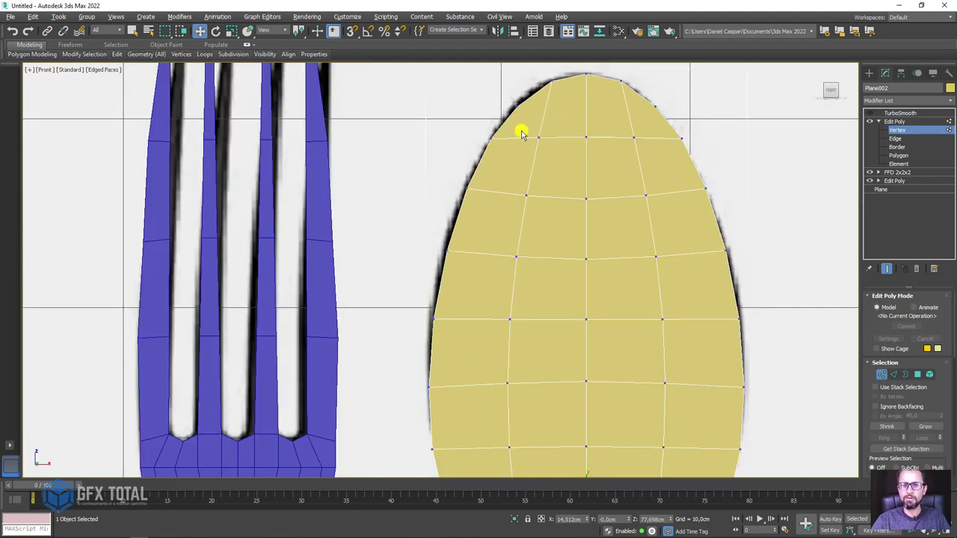
# Step: Marquee-select several horizontal vertex rows of the spoon head and orbit to see it edge-on
pyautogui.moveTo(641, 190)
pyautogui.mouseDown()
pyautogui.moveTo(516, 234)
pyautogui.moveTo(692, 299)
pyautogui.mouseUp()
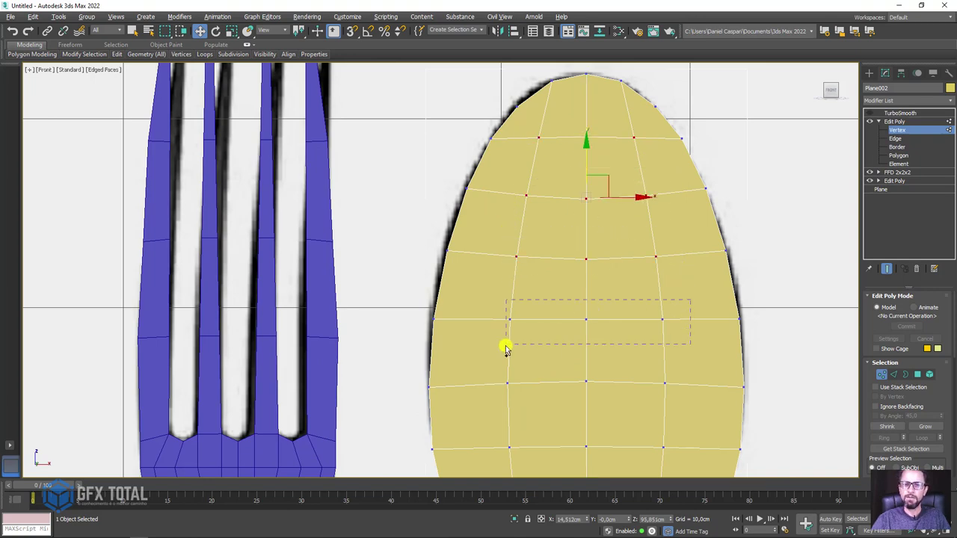
pyautogui.keyDown('ctrl'); pyautogui.moveTo(505, 347); pyautogui.dragTo(505, 346); pyautogui.keyUp('ctrl')
pyautogui.keyDown('ctrl'); pyautogui.moveTo(483, 379); pyautogui.dragTo(691, 427); pyautogui.keyUp('ctrl')
pyautogui.moveTo(688, 426); pyautogui.dragTo(690, 226, button='middle')
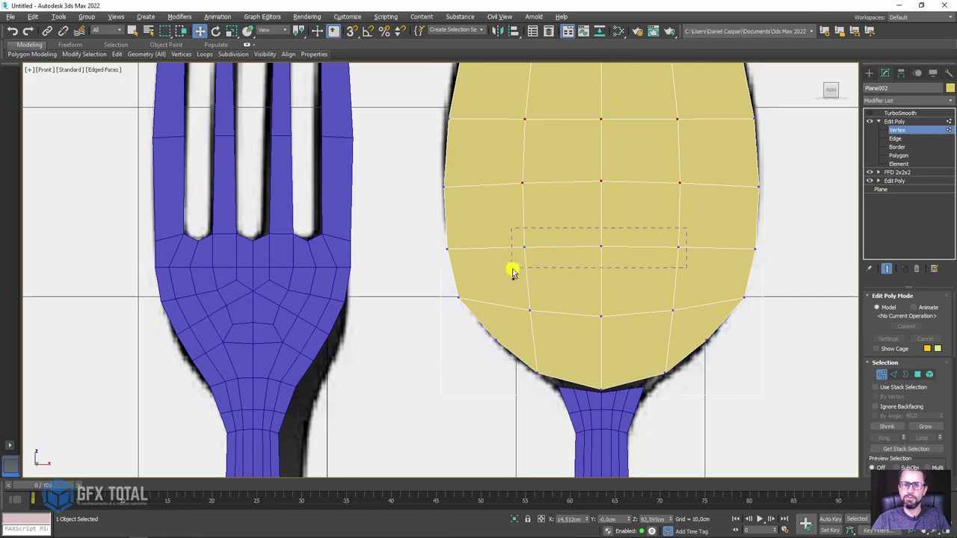
pyautogui.keyDown('ctrl'); pyautogui.moveTo(513, 272); pyautogui.dragTo(516, 277); pyautogui.keyUp('ctrl')
pyautogui.keyDown('ctrl'); pyautogui.moveTo(523, 296); pyautogui.dragTo(698, 335); pyautogui.keyUp('ctrl')
pyautogui.moveTo(699, 335)
pyautogui.keyDown('alt'); pyautogui.mouseDown(button='middle')
pyautogui.moveTo(641, 284)
pyautogui.moveTo(741, 264)
pyautogui.moveTo(663, 216)
pyautogui.moveTo(631, 314)
pyautogui.moveTo(511, 206)
pyautogui.mouseUp(button='middle'); pyautogui.keyUp('alt')
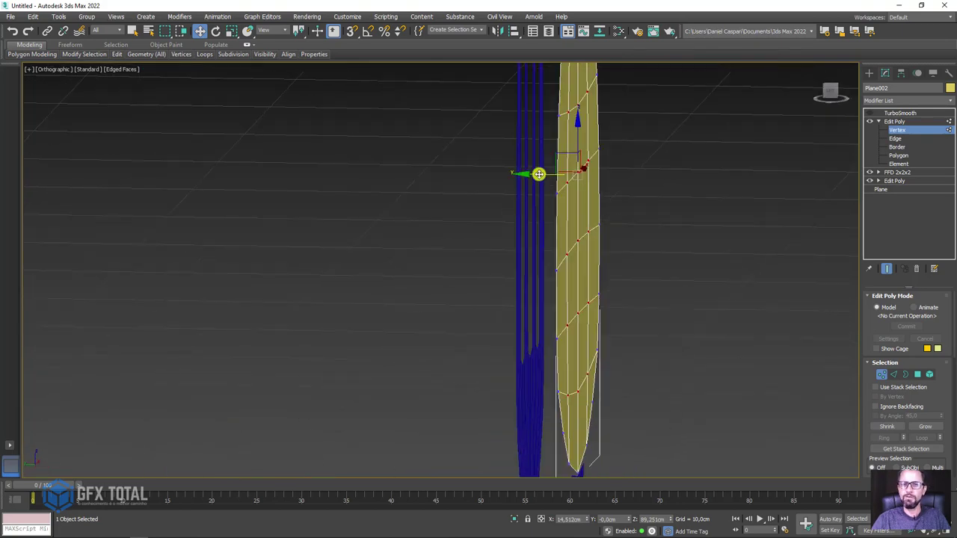
# Step: Push the selected head vertex rows back to start cupping the spoon head
pyautogui.moveTo(538, 175); pyautogui.dragTo(511, 176)
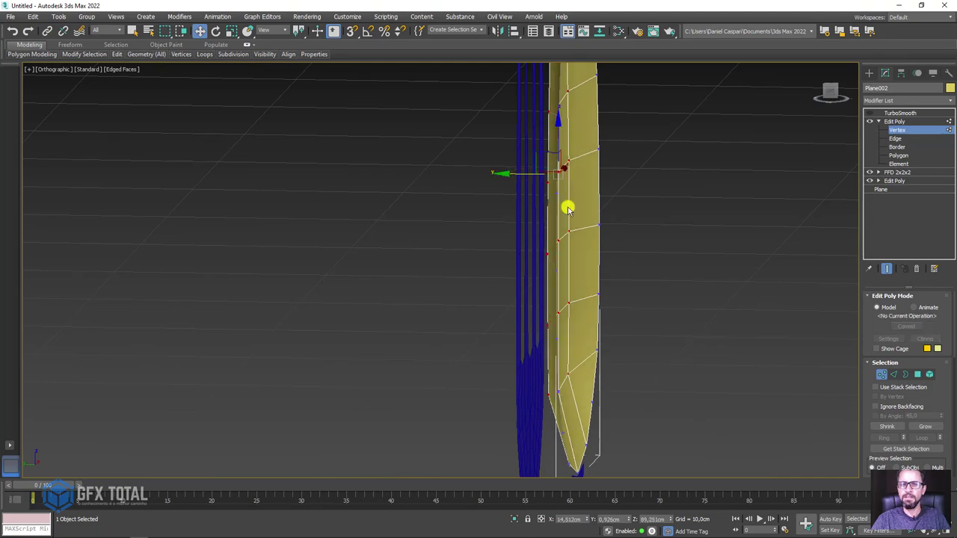
pyautogui.moveTo(568, 208)
pyautogui.keyDown('alt'); pyautogui.mouseDown(button='middle')
pyautogui.moveTo(549, 220)
pyautogui.moveTo(573, 229)
pyautogui.moveTo(560, 284)
pyautogui.moveTo(591, 169)
pyautogui.moveTo(588, 231)
pyautogui.moveTo(600, 250)
pyautogui.mouseUp(button='middle'); pyautogui.keyUp('alt')
pyautogui.keyDown('alt'); pyautogui.moveTo(519, 271); pyautogui.dragTo(613, 148, button='middle'); pyautogui.keyUp('alt')
pyautogui.keyDown('alt'); pyautogui.moveTo(627, 104); pyautogui.dragTo(528, 147); pyautogui.keyUp('alt')
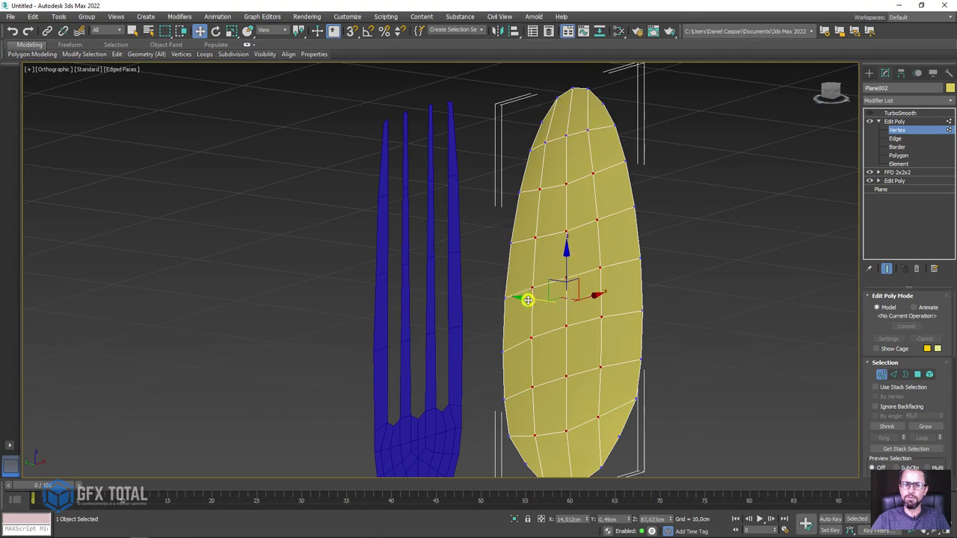
pyautogui.moveTo(528, 300); pyautogui.dragTo(521, 299)
pyautogui.keyDown('alt'); pyautogui.moveTo(629, 155); pyautogui.dragTo(519, 217); pyautogui.keyUp('alt')
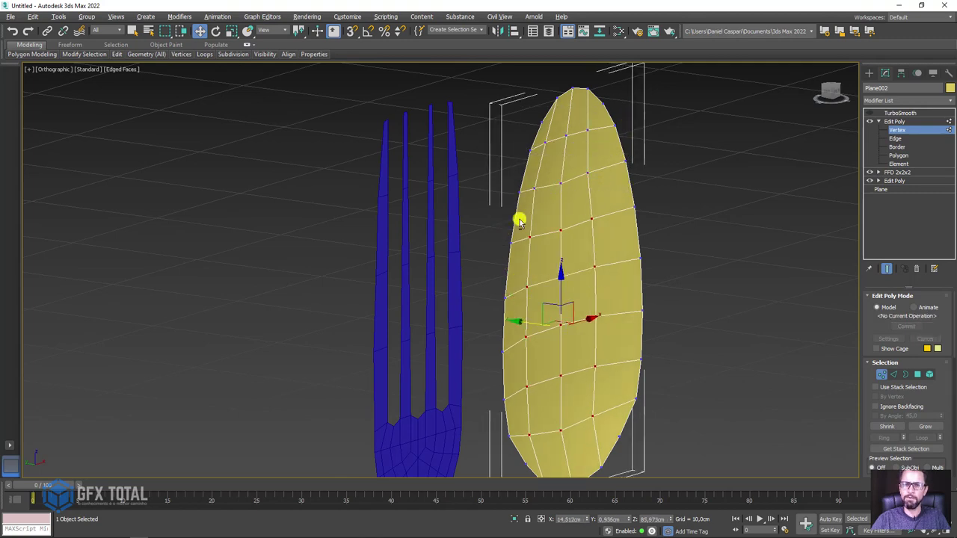
pyautogui.moveTo(541, 316); pyautogui.dragTo(521, 324)
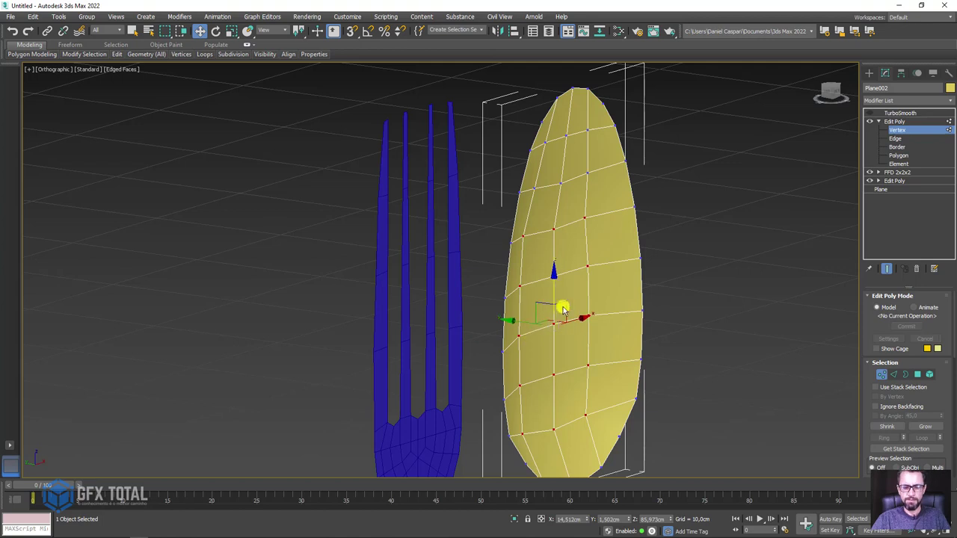
# Step: Frame the spoon profile in Left view with shaded, edged faces
pyautogui.press('l')
pyautogui.press('z')
pyautogui.scroll(-3, 459, 169)
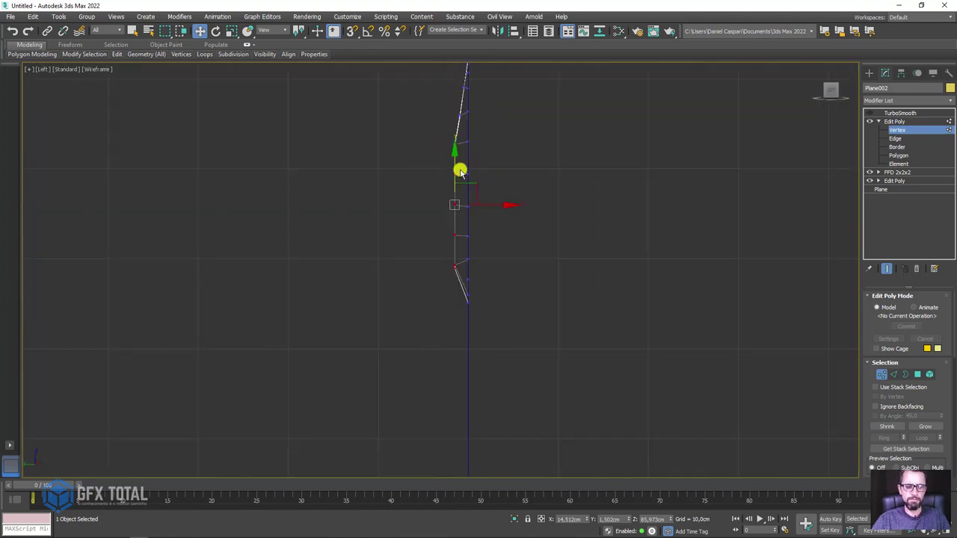
pyautogui.press('F3')
pyautogui.moveTo(472, 139); pyautogui.dragTo(472, 250, button='middle')
pyautogui.scroll(2, 486, 300)
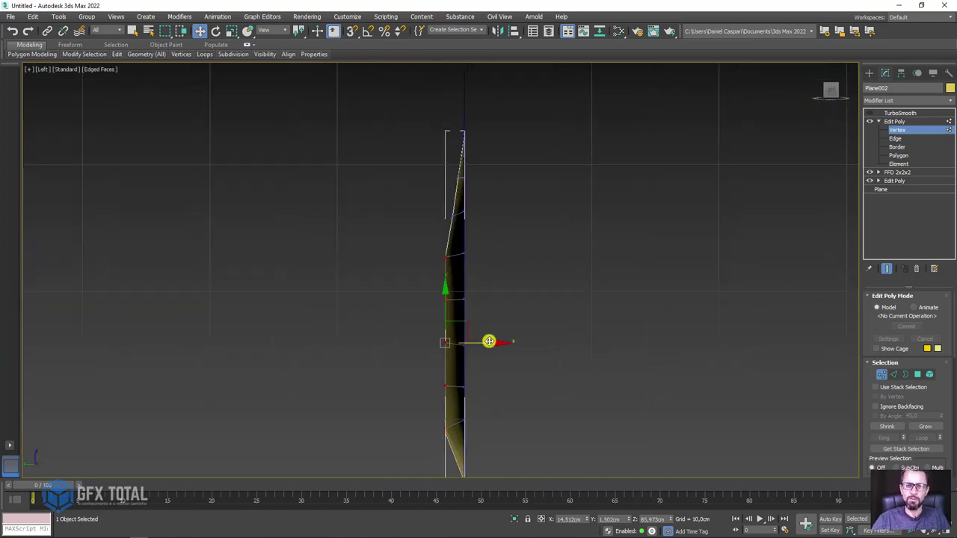
# Step: Reselect upper and lower vertex rows and push them back to shape the bowl curve
pyautogui.keyDown('ctrl'); pyautogui.moveTo(418, 205); pyautogui.dragTo(458, 233); pyautogui.keyUp('ctrl')
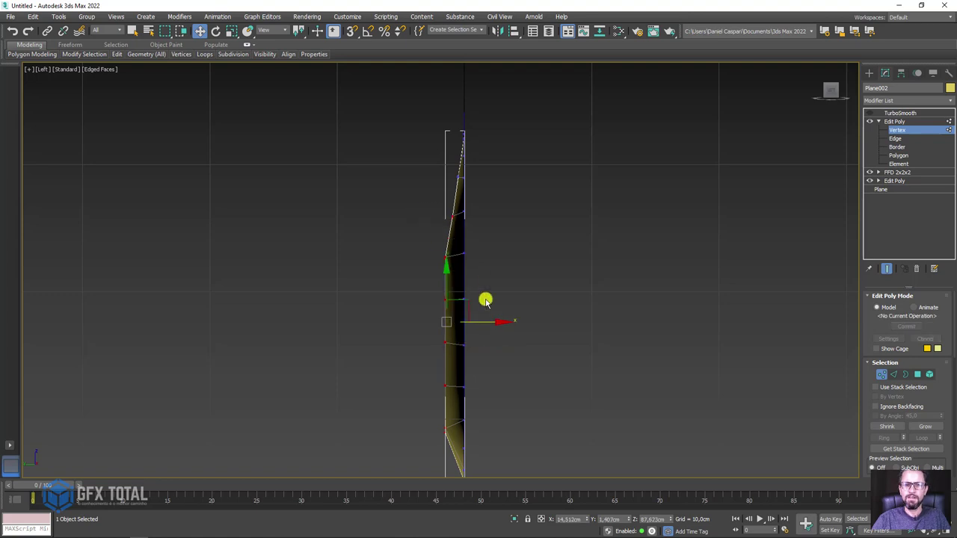
pyautogui.moveTo(484, 321); pyautogui.dragTo(479, 321)
pyautogui.moveTo(434, 163); pyautogui.dragTo(461, 190)
pyautogui.moveTo(482, 299); pyautogui.dragTo(478, 299)
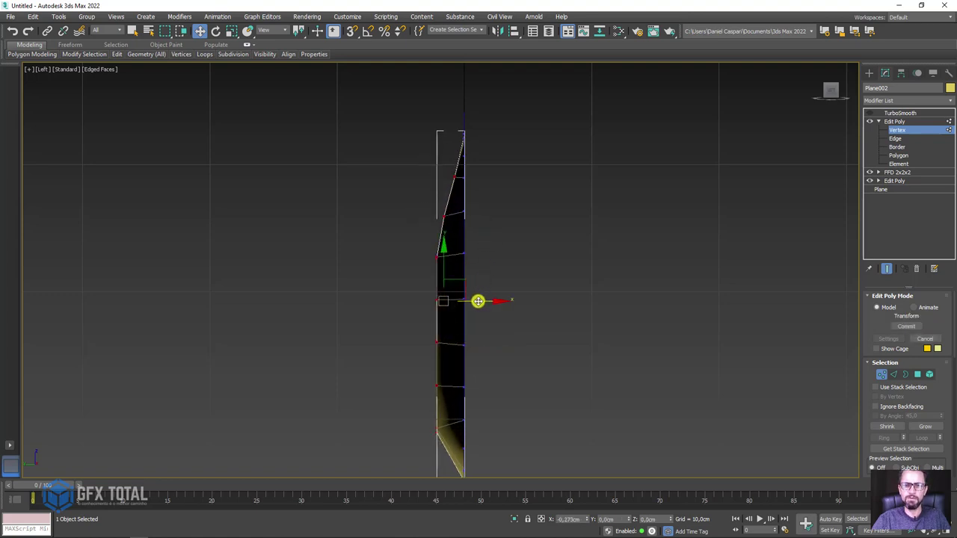
pyautogui.keyDown('alt'); pyautogui.moveTo(341, 112); pyautogui.dragTo(449, 192); pyautogui.keyUp('alt')
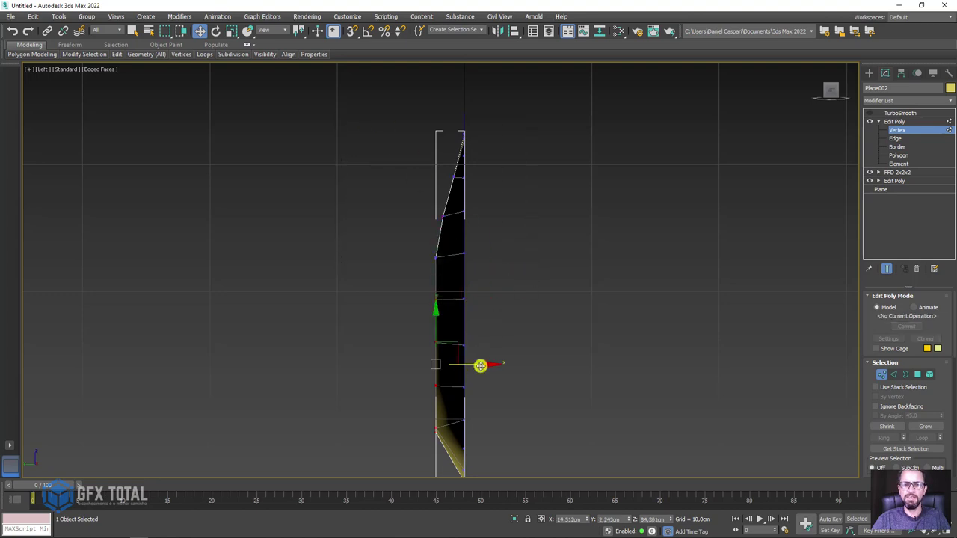
pyautogui.moveTo(480, 366); pyautogui.dragTo(474, 366)
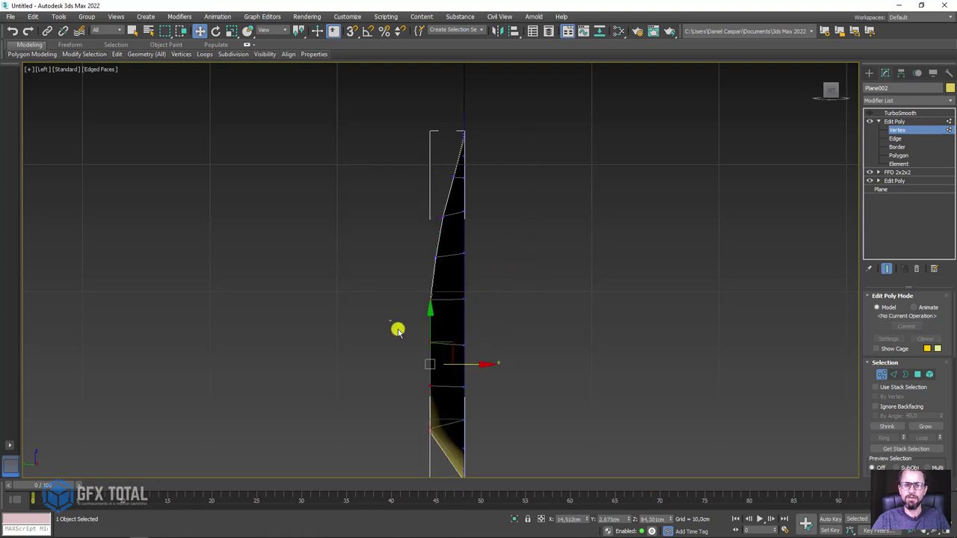
pyautogui.moveTo(390, 321); pyautogui.dragTo(439, 392)
pyautogui.moveTo(467, 363); pyautogui.dragTo(453, 386)
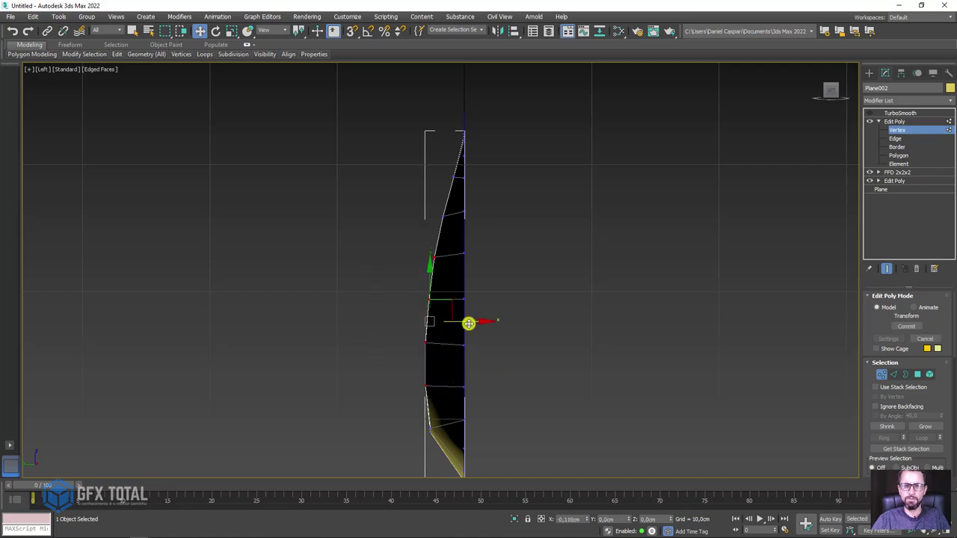
pyautogui.moveTo(468, 323)
pyautogui.keyDown('alt'); pyautogui.mouseDown(button='middle')
pyautogui.moveTo(571, 297)
pyautogui.moveTo(542, 282)
pyautogui.moveTo(609, 289)
pyautogui.moveTo(611, 280)
pyautogui.moveTo(519, 292)
pyautogui.mouseUp(button='middle'); pyautogui.keyUp('alt')
pyautogui.scroll(3, 526, 314)
pyautogui.scroll(-3, 602, 317)
# Step: Slightly scale the selected bowl vertices while orbiting to check the head
pyautogui.keyDown('alt'); pyautogui.moveTo(602, 317); pyautogui.dragTo(573, 184, button='middle'); pyautogui.keyUp('alt')
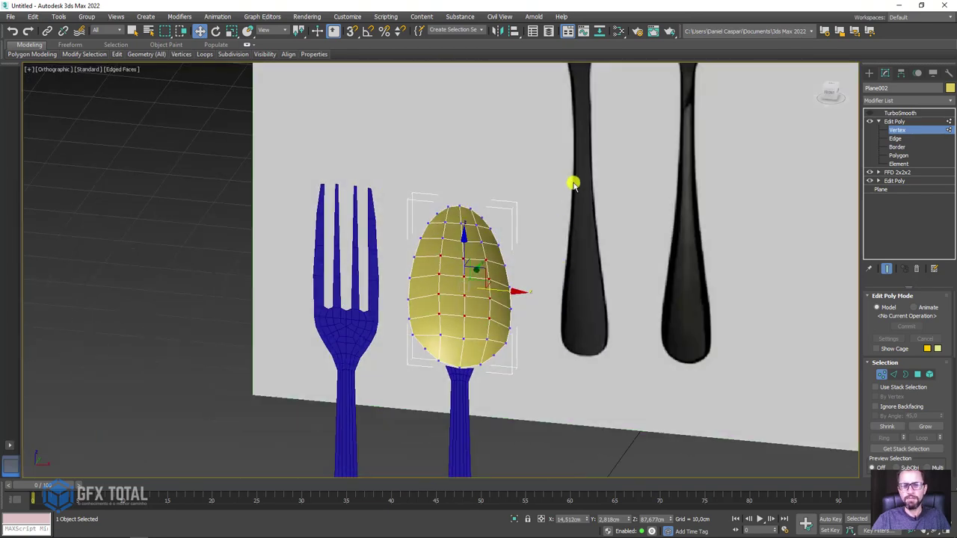
pyautogui.keyDown('alt'); pyautogui.moveTo(459, 329); pyautogui.dragTo(440, 330, button='middle'); pyautogui.keyUp('alt')
pyautogui.scroll(4, 440, 330)
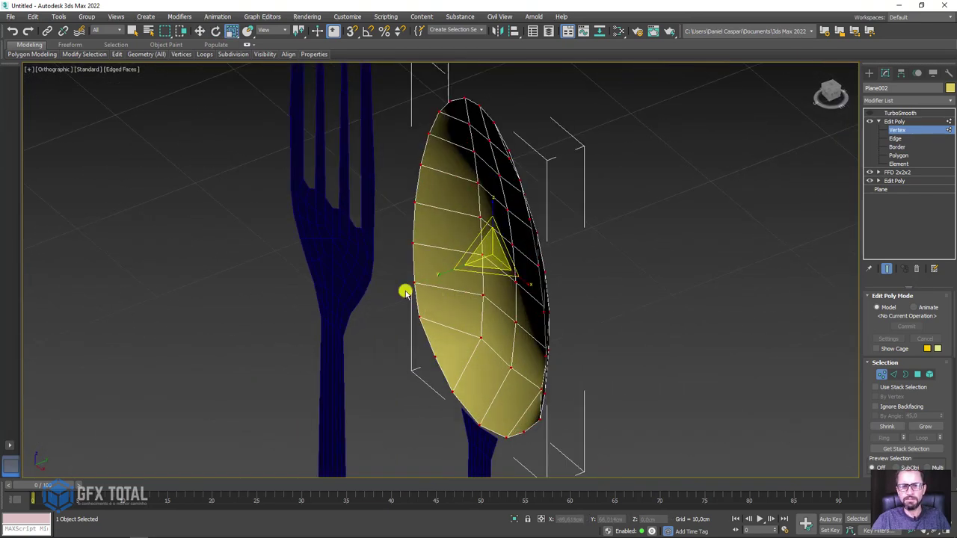
pyautogui.moveTo(449, 273); pyautogui.dragTo(470, 261)
pyautogui.moveTo(470, 261)
pyautogui.keyDown('alt'); pyautogui.mouseDown(button='middle')
pyautogui.moveTo(427, 302)
pyautogui.moveTo(449, 301)
pyautogui.moveTo(434, 289)
pyautogui.moveTo(550, 306)
pyautogui.moveTo(579, 302)
pyautogui.mouseUp(button='middle'); pyautogui.keyUp('alt')
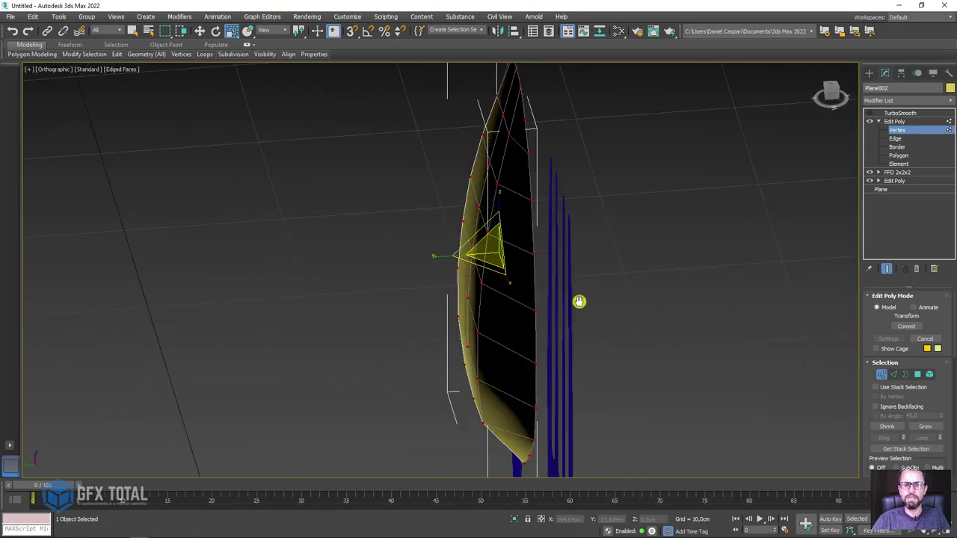
# Step: In Left view, scale the bowl vertices along X to tighten the side profile
pyautogui.press('l')
pyautogui.moveTo(406, 97); pyautogui.dragTo(421, 357, button='middle')
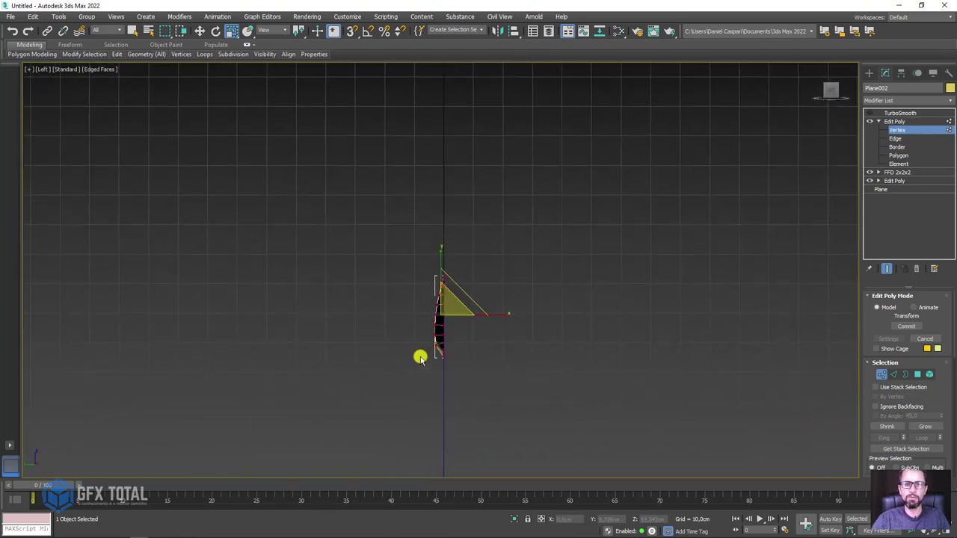
pyautogui.scroll(3, 401, 250)
pyautogui.moveTo(434, 297); pyautogui.dragTo(384, 204, button='middle')
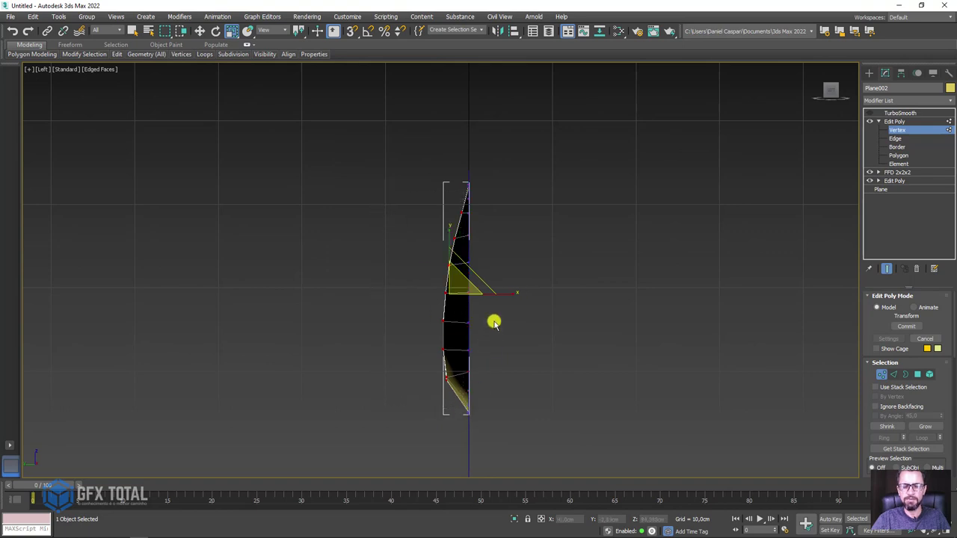
pyautogui.scroll(3, 478, 299)
pyautogui.press('w')
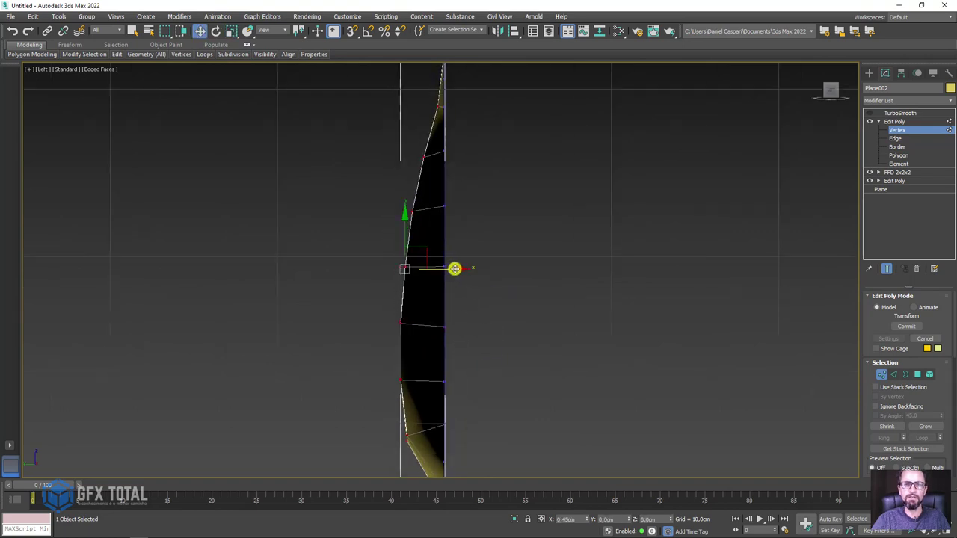
pyautogui.press('r')
pyautogui.moveTo(478, 274); pyautogui.dragTo(466, 274)
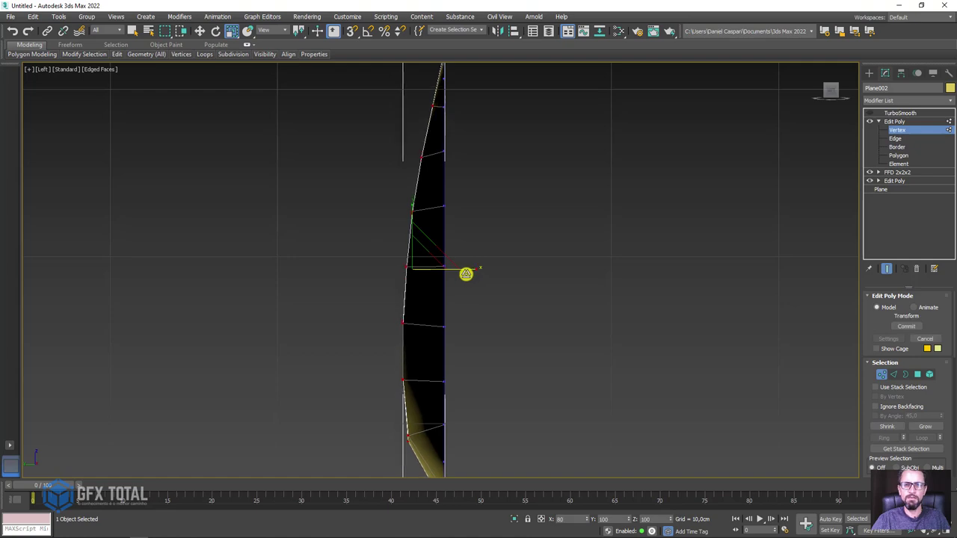
pyautogui.scroll(-4, 467, 273)
pyautogui.keyDown('alt'); pyautogui.moveTo(504, 302); pyautogui.dragTo(469, 346, button='middle'); pyautogui.keyUp('alt')
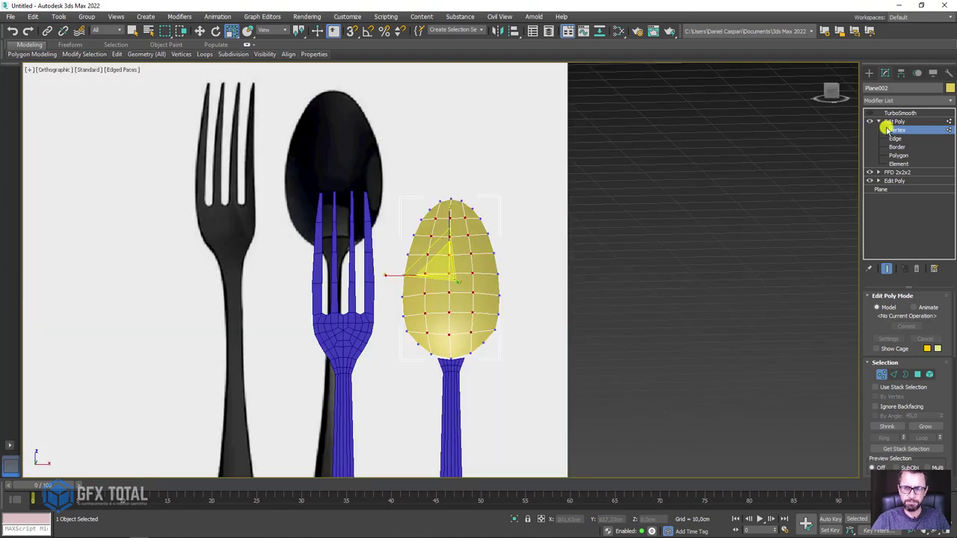
# Step: Raise the spoon head's TurboSmooth iterations from 1 to 2
pyautogui.click(894, 122)
pyautogui.click(878, 121)
pyautogui.click(890, 113)
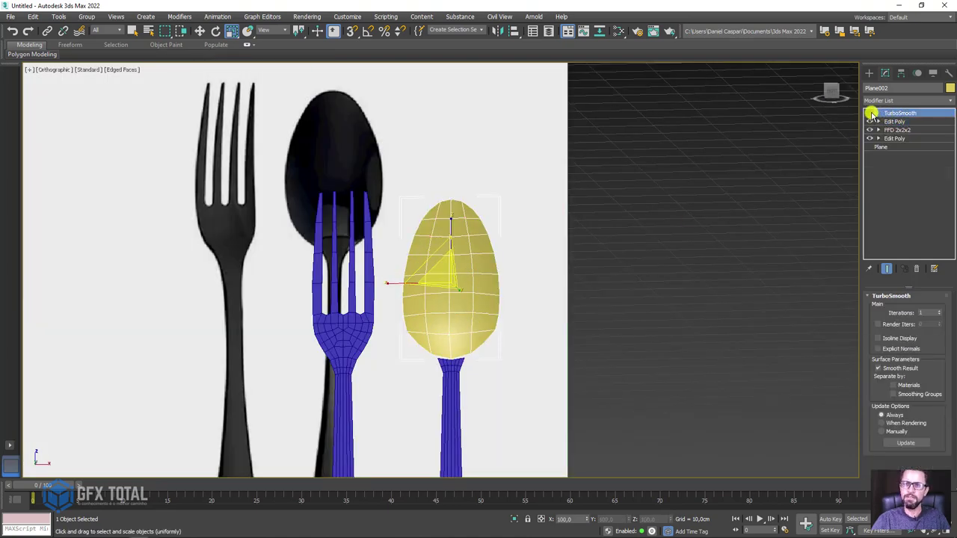
pyautogui.scroll(5, 663, 317)
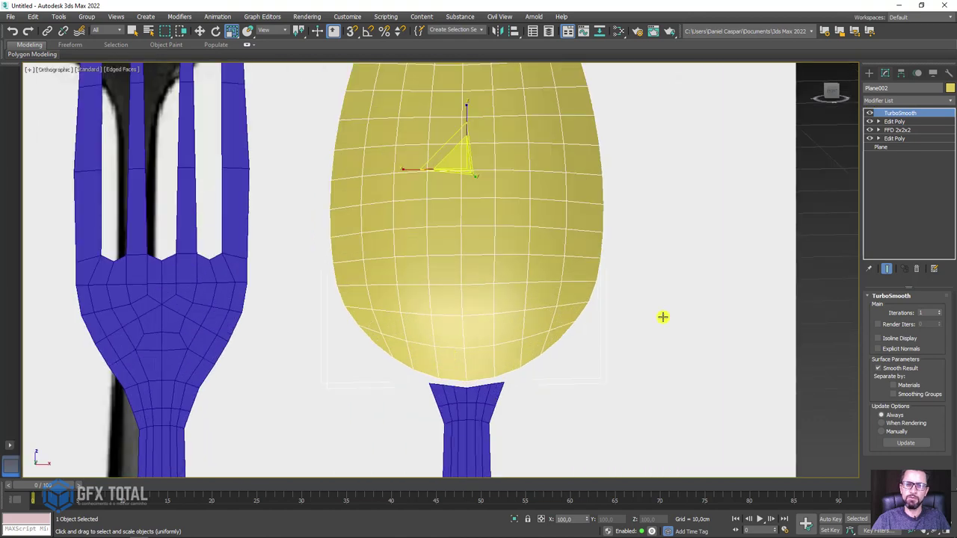
pyautogui.click(939, 312)
pyautogui.scroll(2, 474, 387)
pyautogui.moveTo(475, 387); pyautogui.dragTo(494, 252, button='middle')
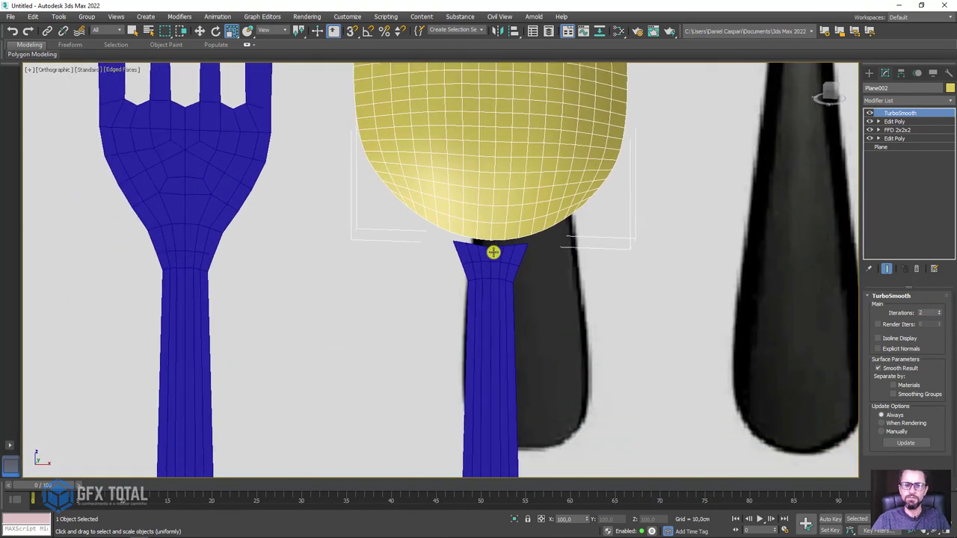
pyautogui.scroll(4, 494, 252)
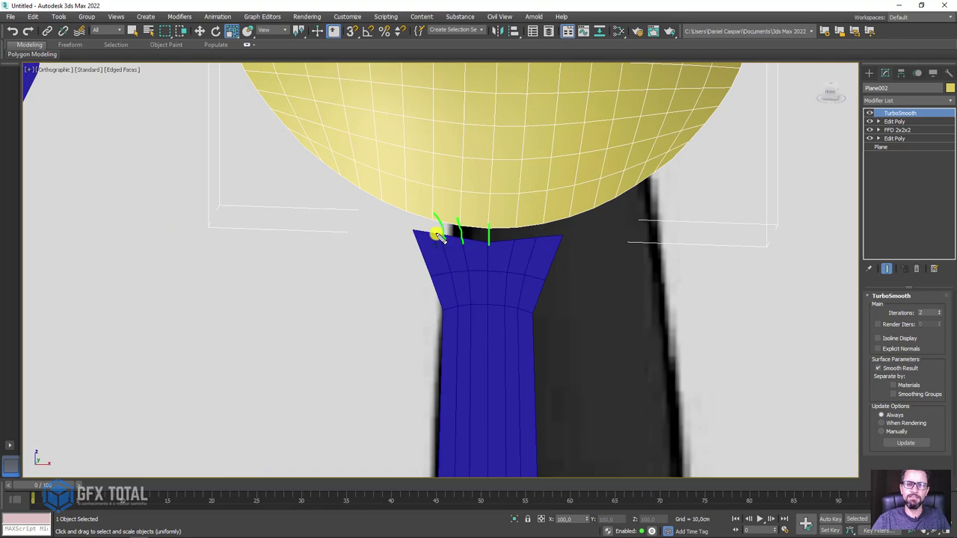
pyautogui.scroll(-5, 410, 209)
pyautogui.scroll(2, 464, 237)
pyautogui.keyDown('alt'); pyautogui.moveTo(464, 252); pyautogui.dragTo(496, 277, button='middle'); pyautogui.keyUp('alt')
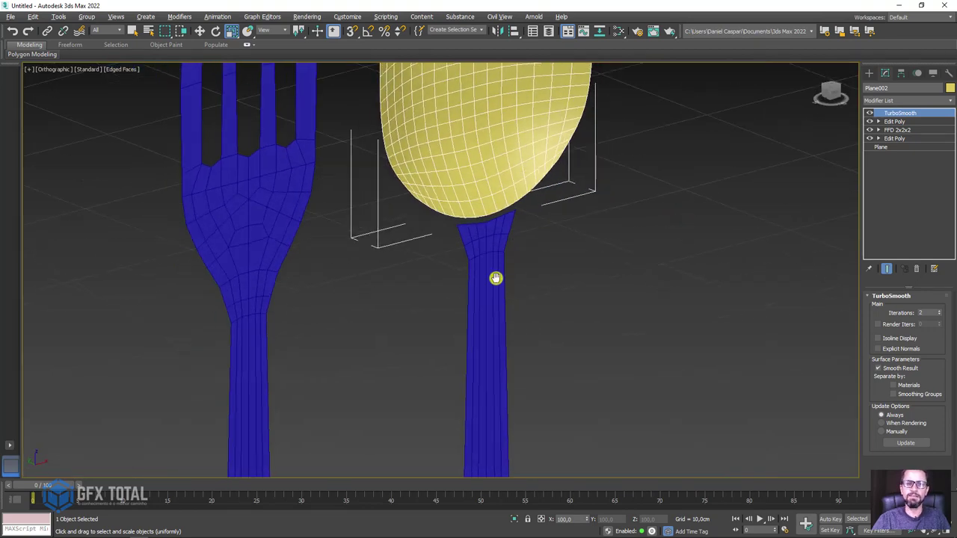
# Step: Add an Edit Poly modifier on top and attach the blue handle to the spoon bowl
pyautogui.click(898, 101)
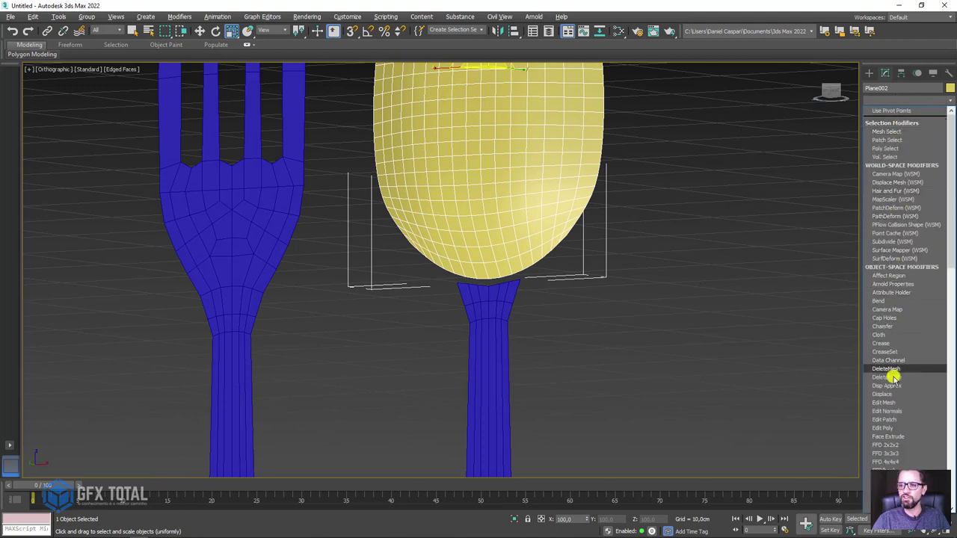
pyautogui.click(882, 428)
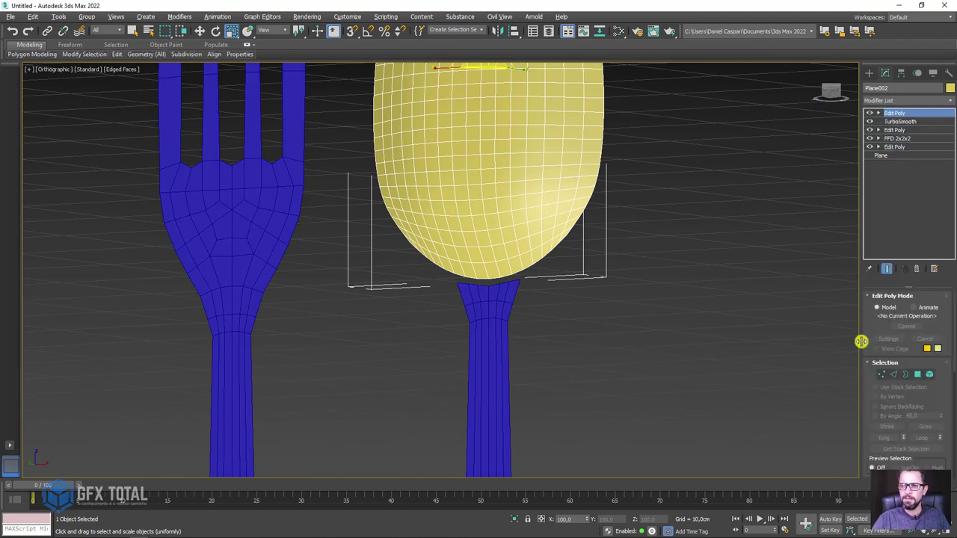
pyautogui.moveTo(875, 345); pyautogui.dragTo(868, 246)
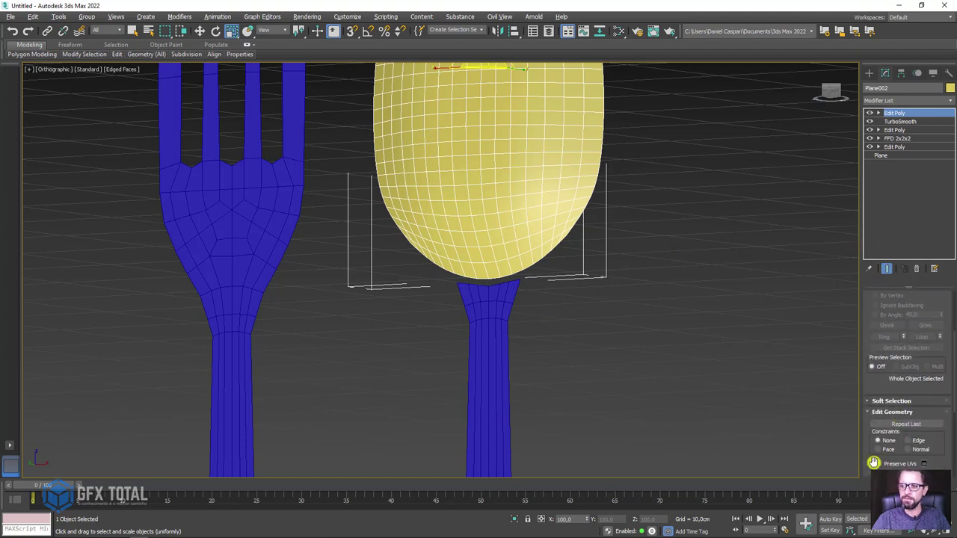
pyautogui.moveTo(873, 462); pyautogui.dragTo(883, 335)
pyautogui.click(880, 335)
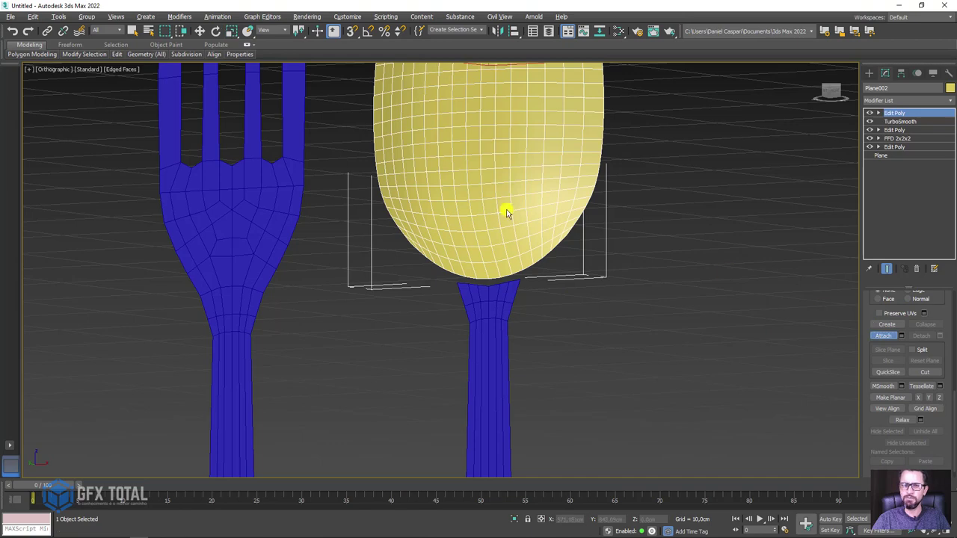
pyautogui.click(487, 291)
pyautogui.scroll(-3, 519, 269)
pyautogui.scroll(5, 553, 255)
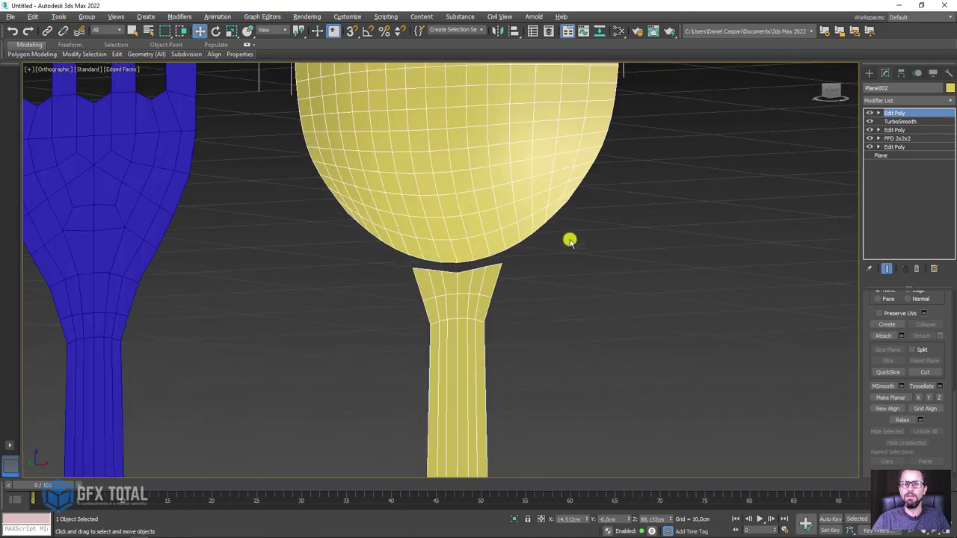
# Step: Select the bowl and handle border edge loops at the neck and bridge them
pyautogui.click(875, 114)
pyautogui.click(886, 113)
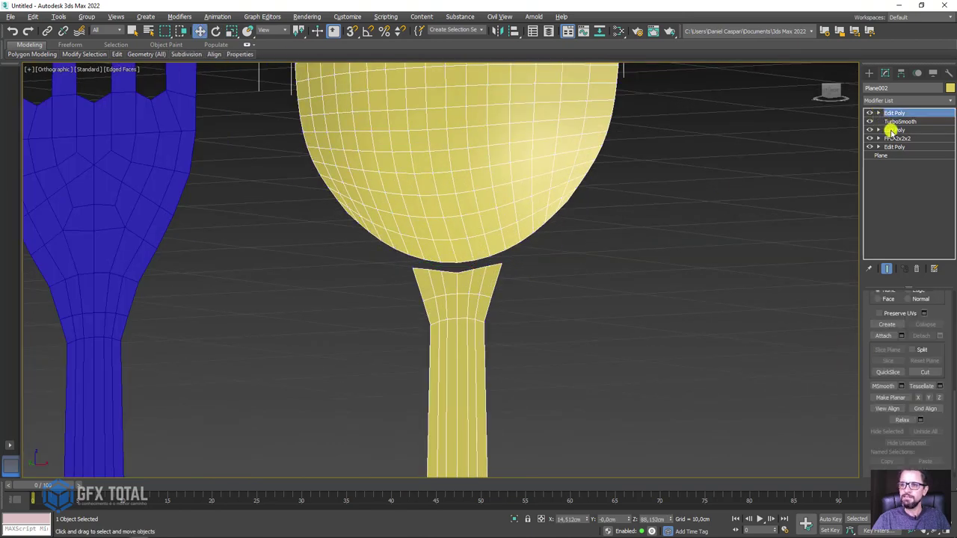
pyautogui.click(879, 112)
pyautogui.click(895, 130)
pyautogui.scroll(5, 459, 299)
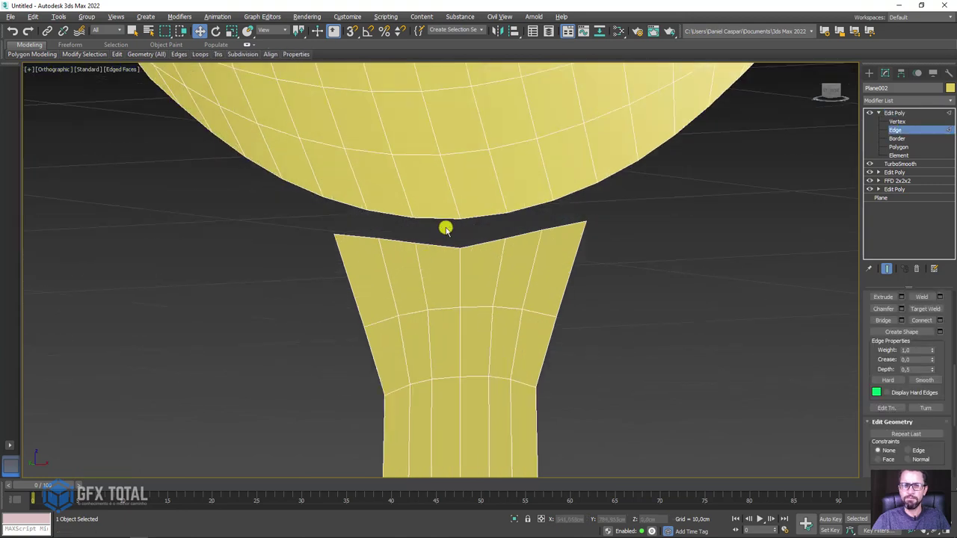
pyautogui.click(449, 216)
pyautogui.keyDown('ctrl'); pyautogui.click(444, 242); pyautogui.keyUp('ctrl')
pyautogui.keyDown('ctrl'); pyautogui.click(480, 239); pyautogui.keyUp('ctrl')
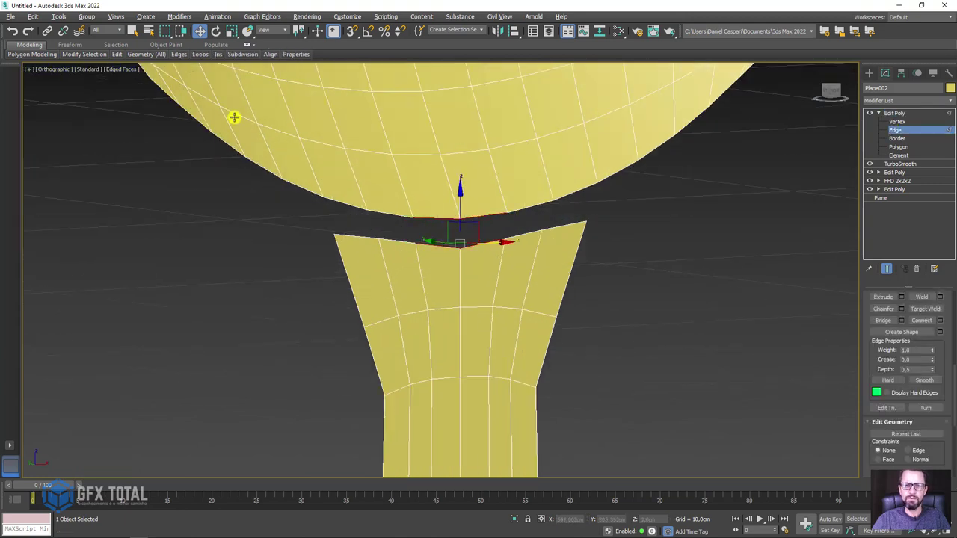
pyautogui.moveTo(84, 54)
pyautogui.click(70, 114)
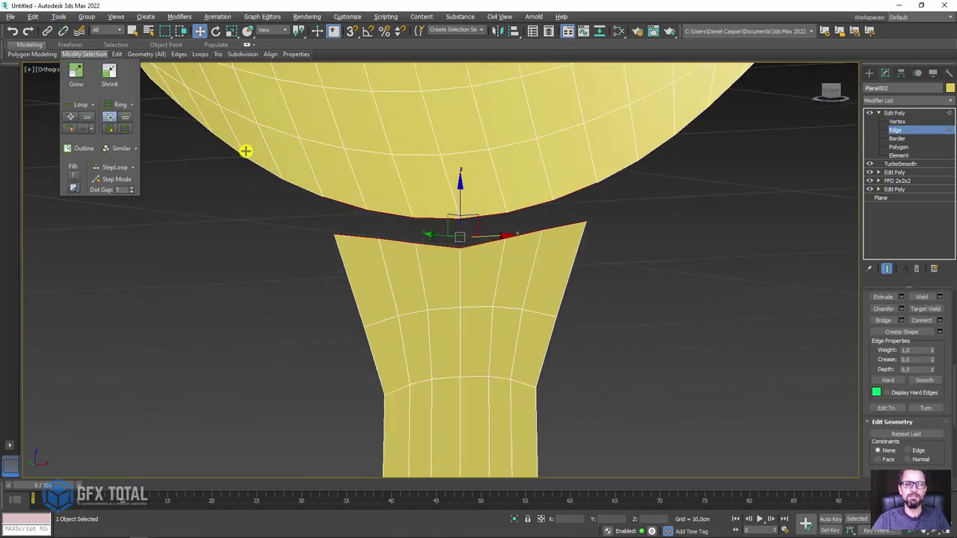
pyautogui.click(883, 320)
pyautogui.scroll(-2, 498, 231)
pyautogui.moveTo(499, 231)
pyautogui.keyDown('alt'); pyautogui.mouseDown(button='middle')
pyautogui.moveTo(531, 229)
pyautogui.moveTo(486, 246)
pyautogui.moveTo(521, 274)
pyautogui.moveTo(626, 257)
pyautogui.mouseUp(button='middle'); pyautogui.keyUp('alt')
pyautogui.scroll(2, 338, 270)
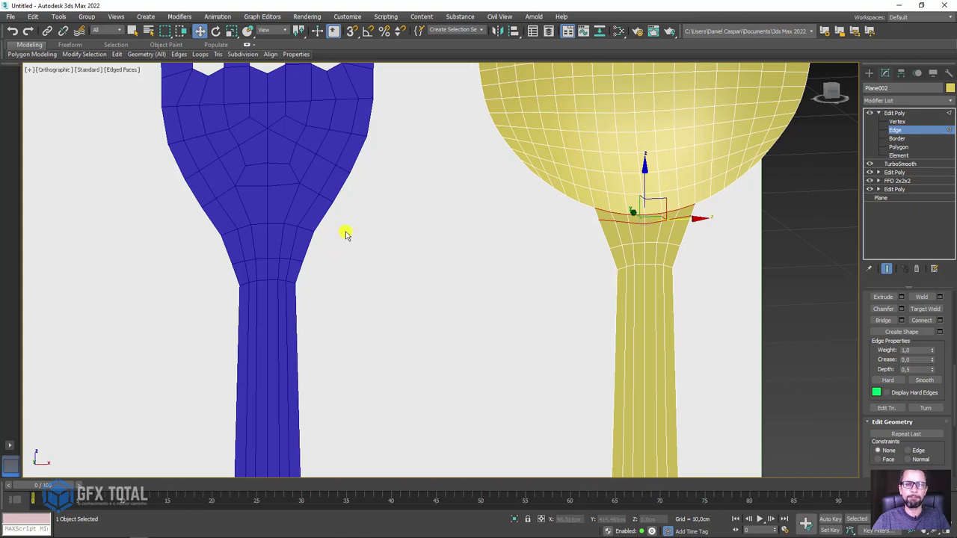
# Step: Connect a new edge loop across the spoon neck and lower it in Front view
pyautogui.moveTo(346, 234); pyautogui.dragTo(581, 210, button='middle')
pyautogui.scroll(3, 770, 212)
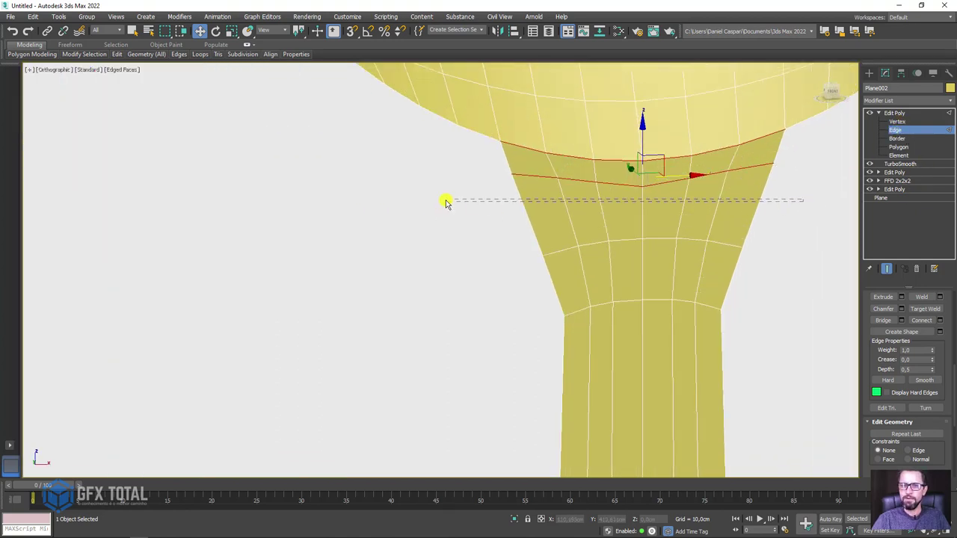
pyautogui.moveTo(446, 203); pyautogui.dragTo(448, 204)
pyautogui.hotkey('ctrl', 'shift', 'e')
pyautogui.press('r')
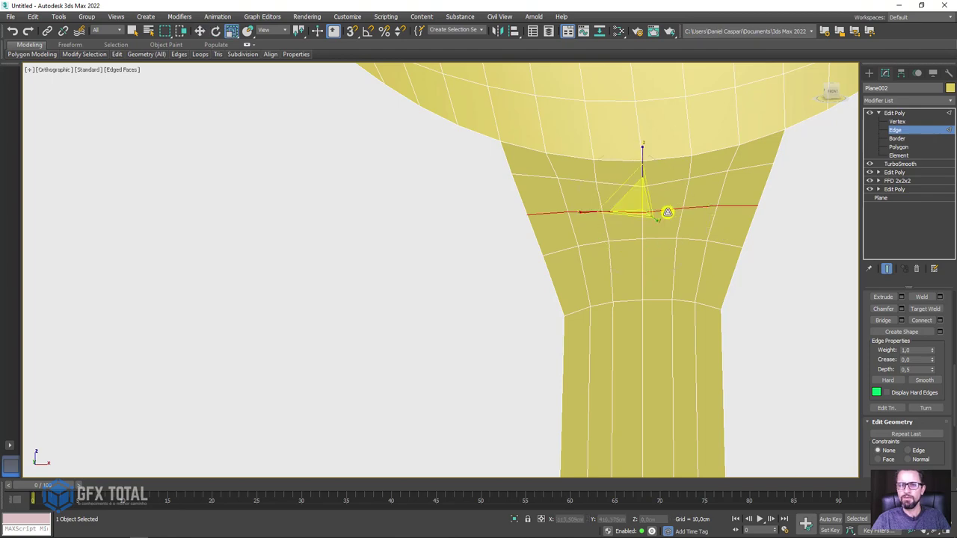
pyautogui.press('f')
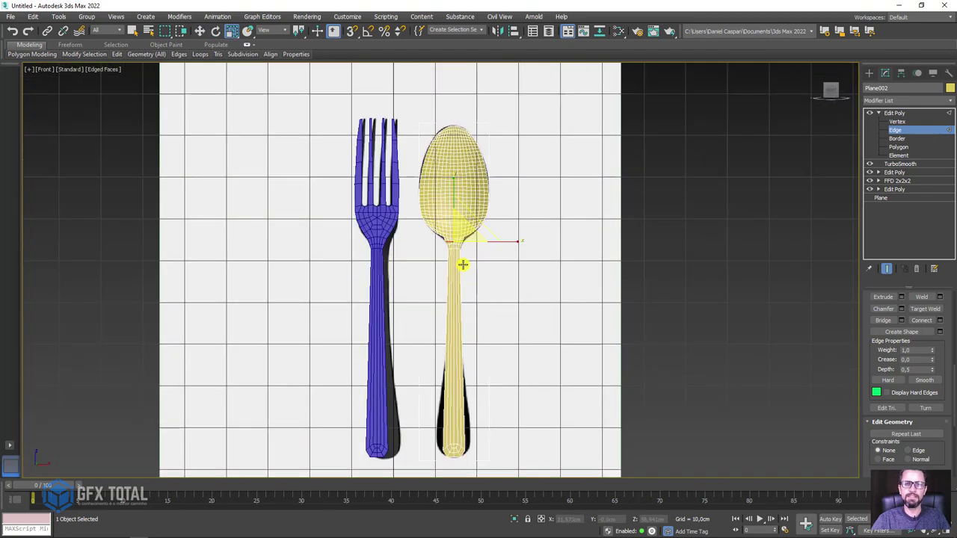
pyautogui.scroll(4, 463, 265)
pyautogui.scroll(2, 482, 262)
pyautogui.scroll(2, 483, 267)
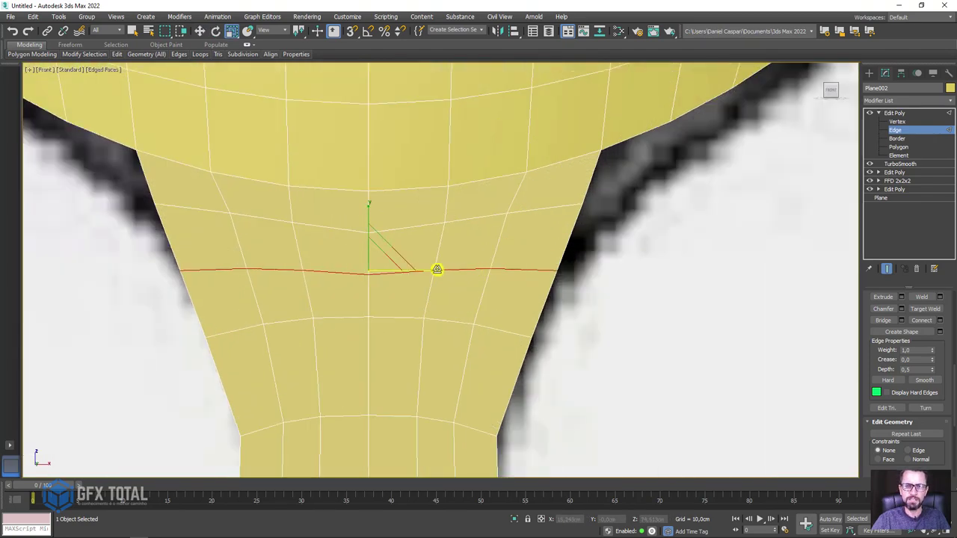
pyautogui.moveTo(428, 270)
pyautogui.mouseDown()
pyautogui.moveTo(431, 326)
pyautogui.moveTo(423, 326)
pyautogui.mouseUp()
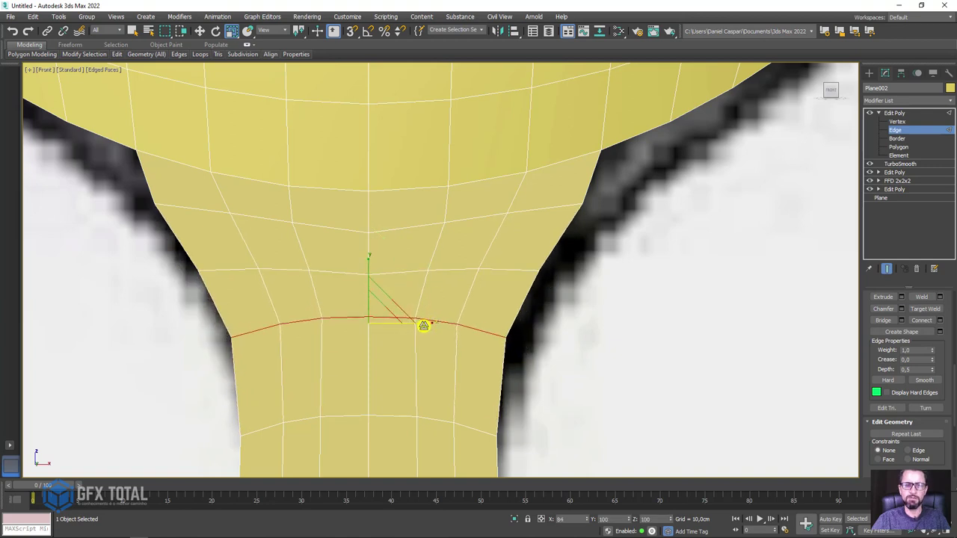
# Step: Narrow the higher neck edge loop slightly and move it down so it runs level
pyautogui.doubleClick(462, 219)
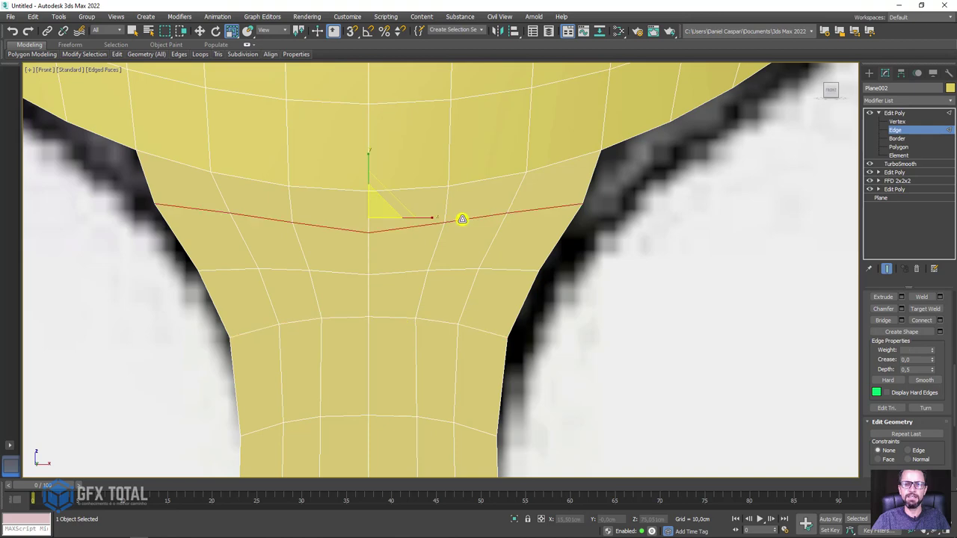
pyautogui.moveTo(443, 221); pyautogui.dragTo(427, 217)
pyautogui.scroll(-6, 430, 220)
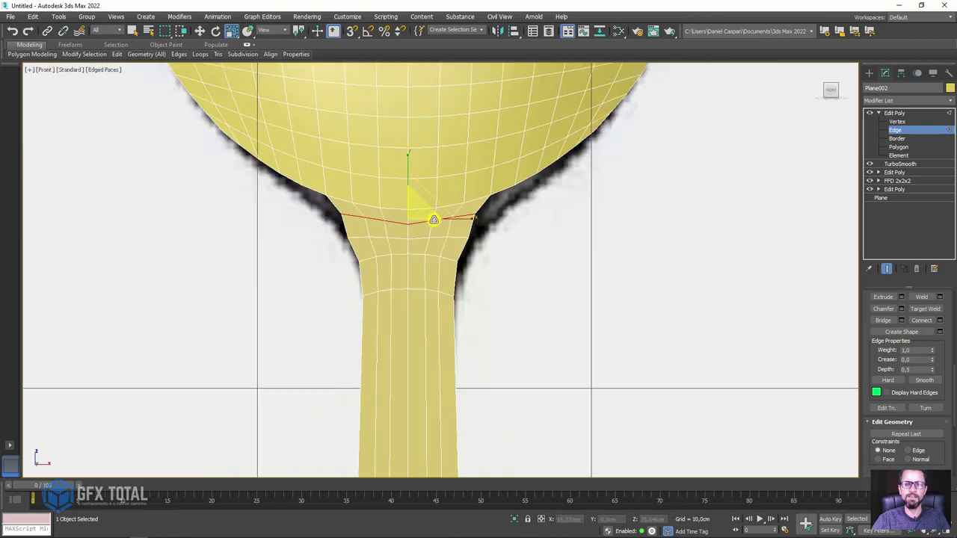
pyautogui.scroll(3, 404, 228)
pyautogui.scroll(2, 430, 238)
pyautogui.scroll(2, 434, 211)
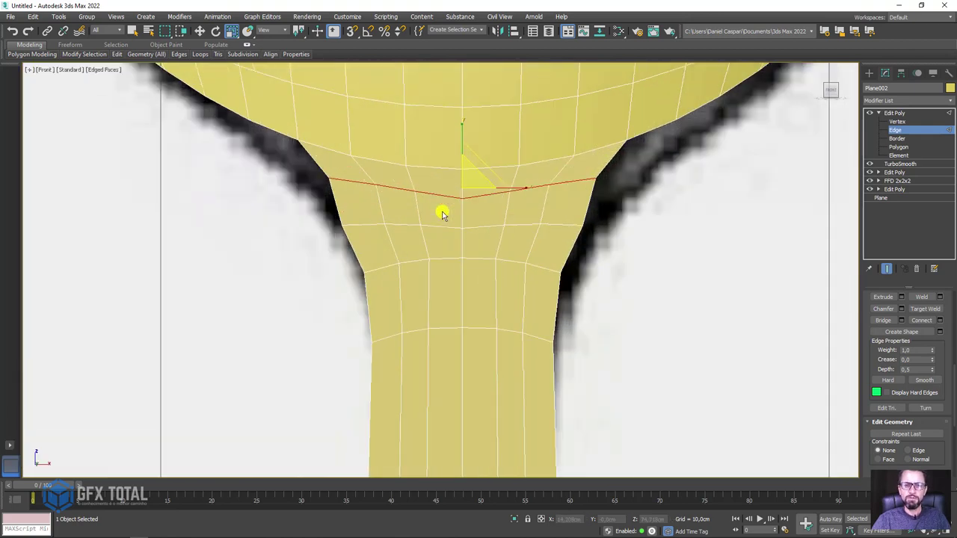
pyautogui.press('w')
pyautogui.press('e')
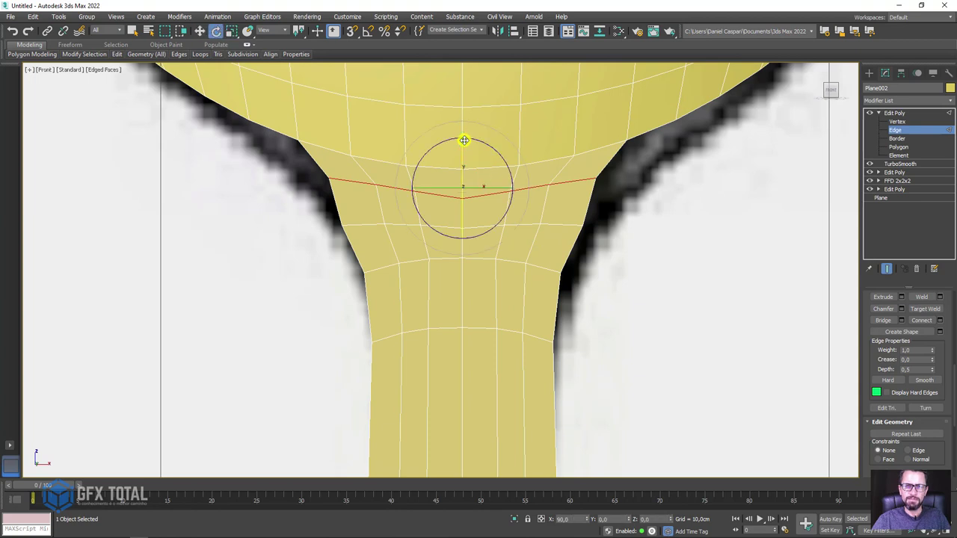
pyautogui.press('r')
pyautogui.press('w')
pyautogui.moveTo(458, 151); pyautogui.dragTo(443, 227)
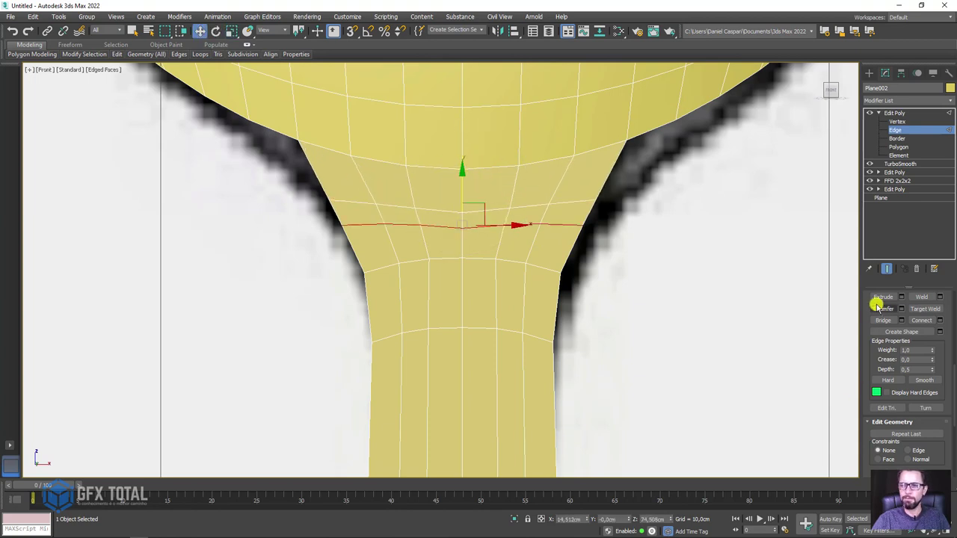
pyautogui.moveTo(875, 332)
pyautogui.mouseDown()
pyautogui.moveTo(873, 409)
pyautogui.moveTo(884, 344)
pyautogui.mouseUp()
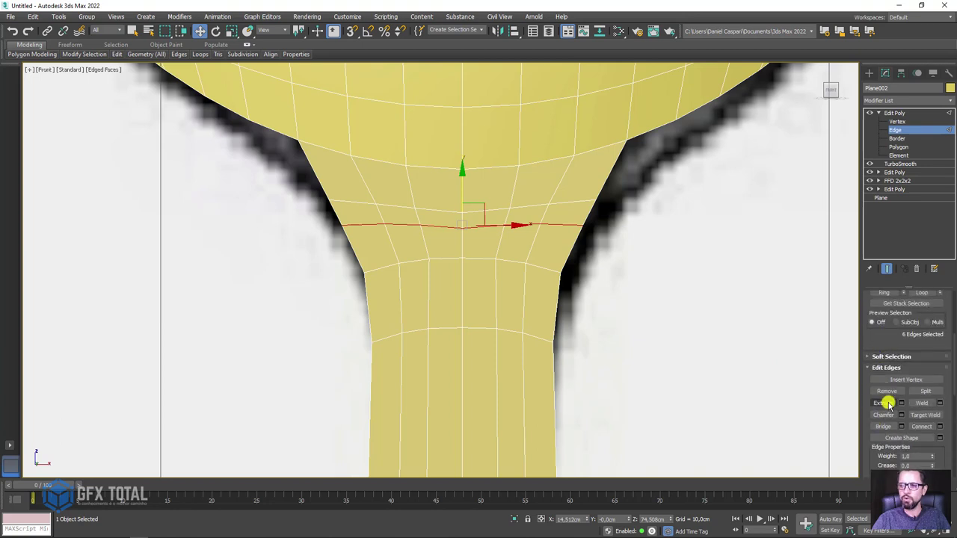
pyautogui.click(434, 231)
pyautogui.scroll(-2, 436, 238)
# Step: Select the edge loop at the base of the spoon's neck and raise it toward the bowl
pyautogui.scroll(2, 436, 237)
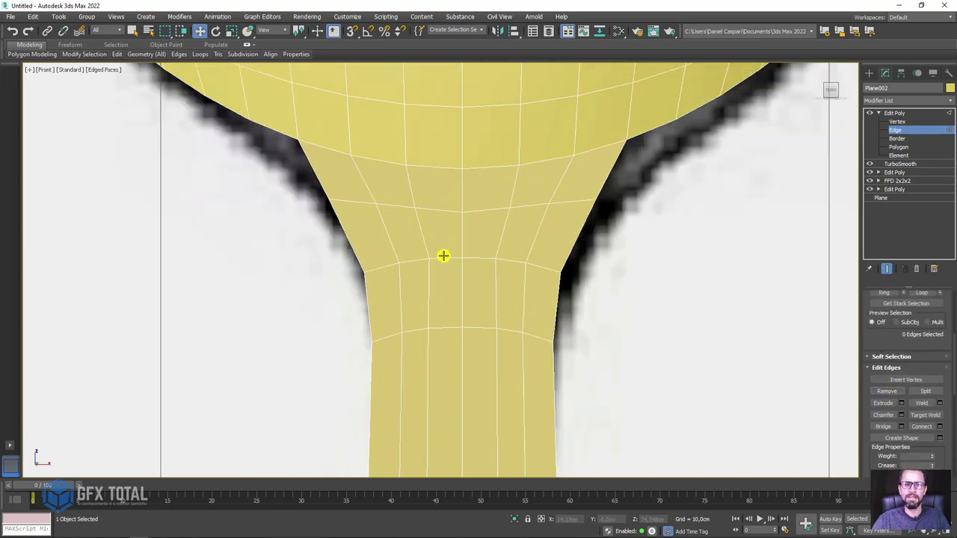
pyautogui.doubleClick(443, 259)
pyautogui.moveTo(255, 146)
pyautogui.mouseDown()
pyautogui.moveTo(314, 188)
pyautogui.moveTo(341, 371)
pyautogui.mouseUp()
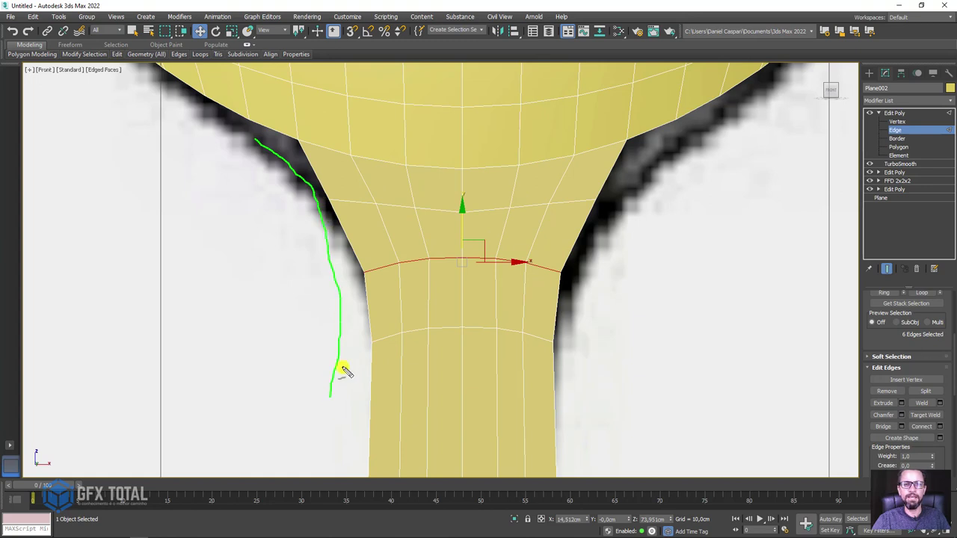
pyautogui.moveTo(481, 266); pyautogui.dragTo(481, 211)
# Step: At Vertex level, scale the two outer neck vertices slightly inward
pyautogui.press('r')
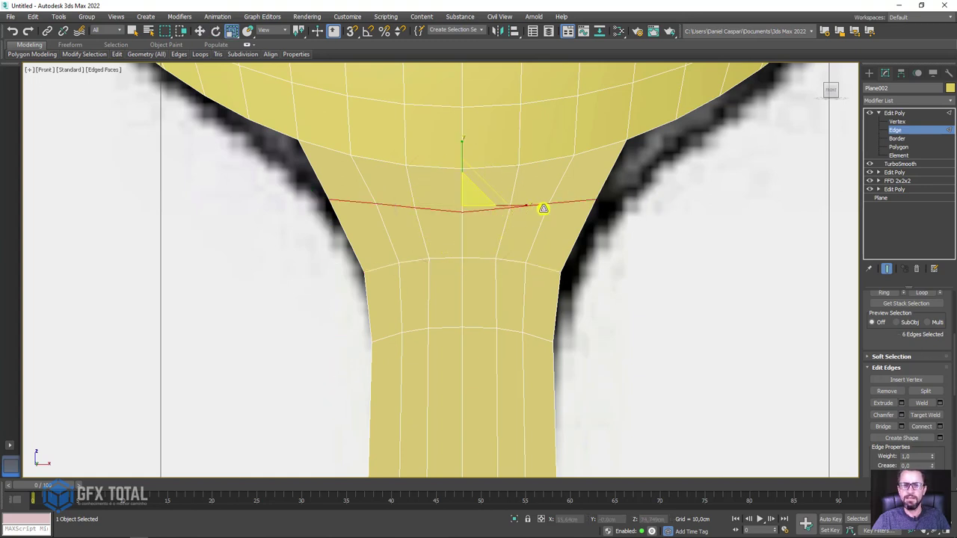
pyautogui.click(897, 121)
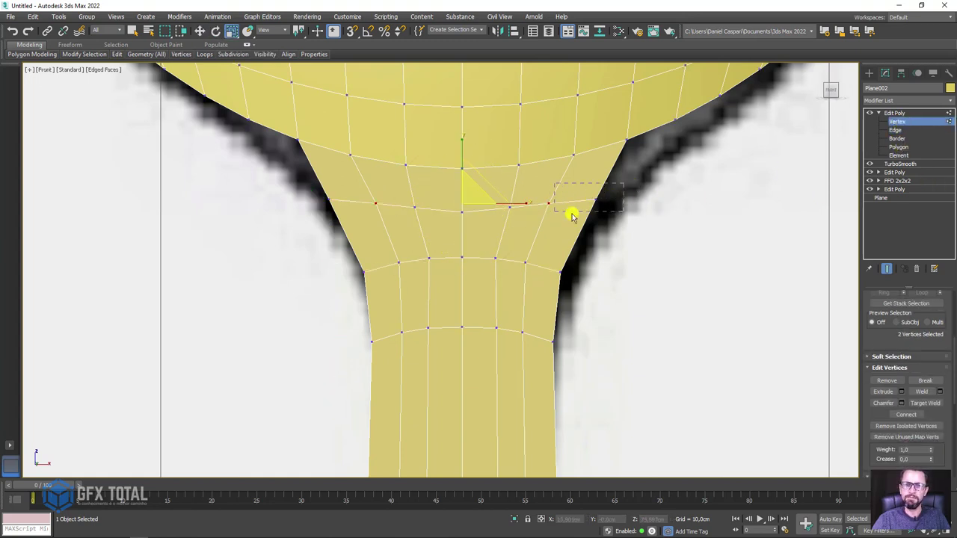
pyautogui.moveTo(467, 187); pyautogui.dragTo(431, 216)
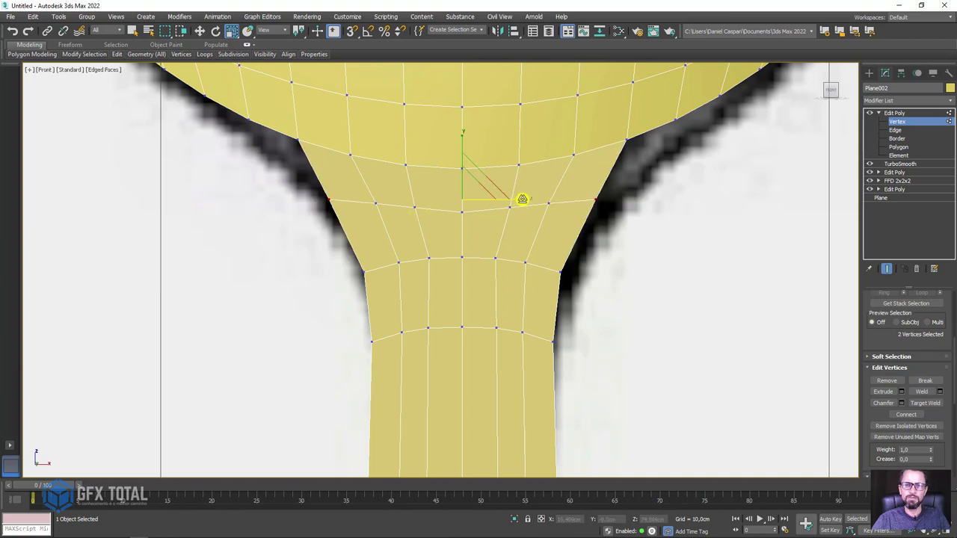
pyautogui.moveTo(522, 199); pyautogui.dragTo(518, 200)
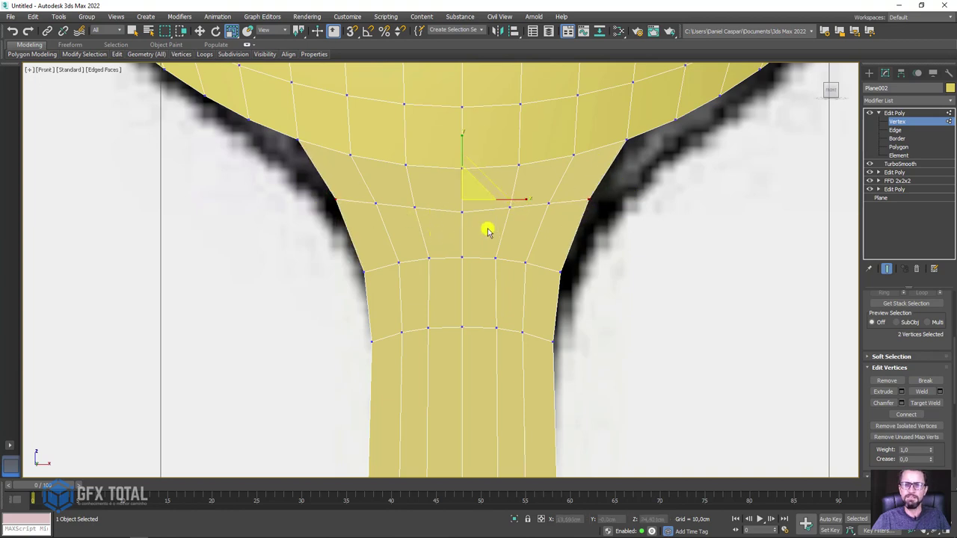
# Step: Move the inner neck vertices inward to even out the loop, then return to object level
pyautogui.click(509, 207)
pyautogui.keyDown('ctrl'); pyautogui.click(404, 196); pyautogui.keyUp('ctrl')
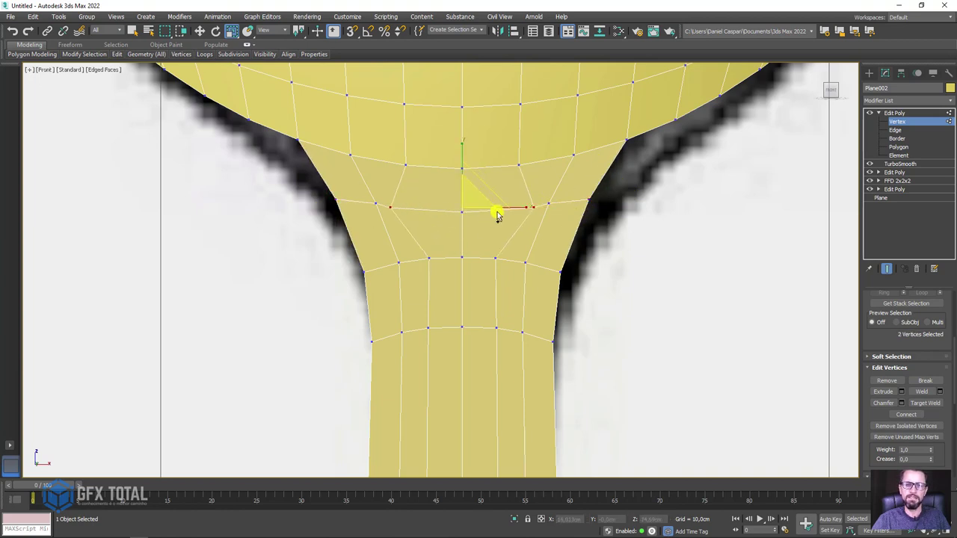
pyautogui.moveTo(513, 207); pyautogui.dragTo(487, 199)
pyautogui.press('w')
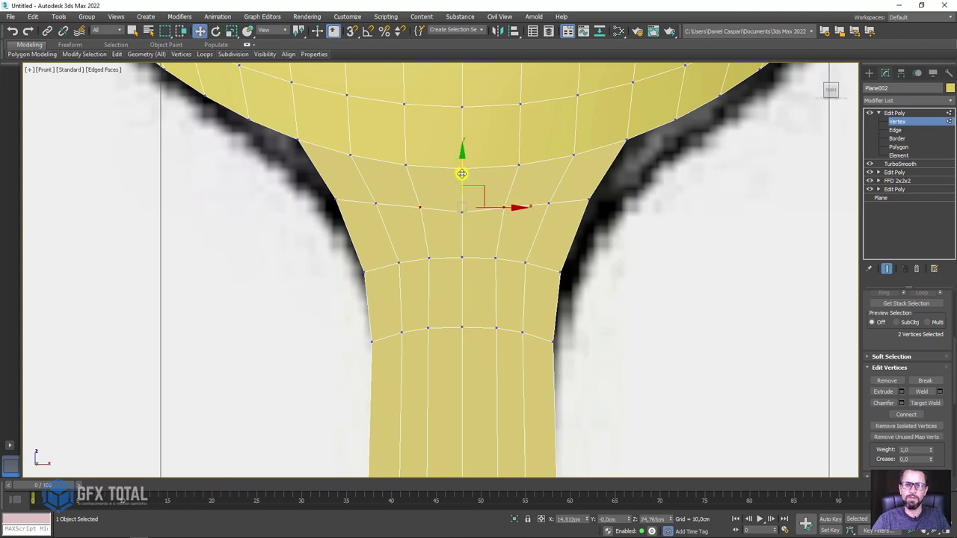
pyautogui.keyDown('ctrl'); pyautogui.click(374, 205); pyautogui.keyUp('ctrl')
pyautogui.keyDown('ctrl'); pyautogui.click(519, 199); pyautogui.keyUp('ctrl')
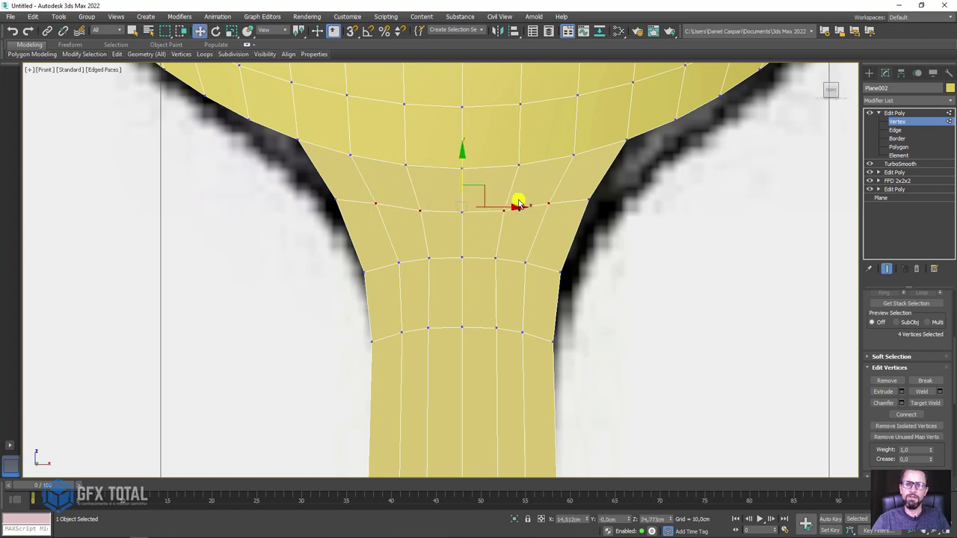
pyautogui.scroll(-5, 494, 179)
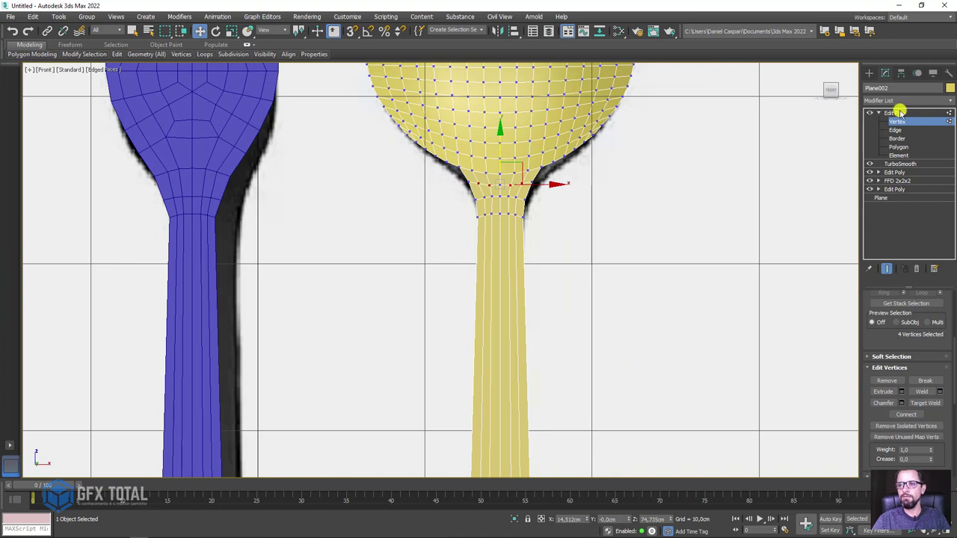
pyautogui.click(894, 112)
pyautogui.scroll(-4, 314, 186)
pyautogui.scroll(2, 314, 187)
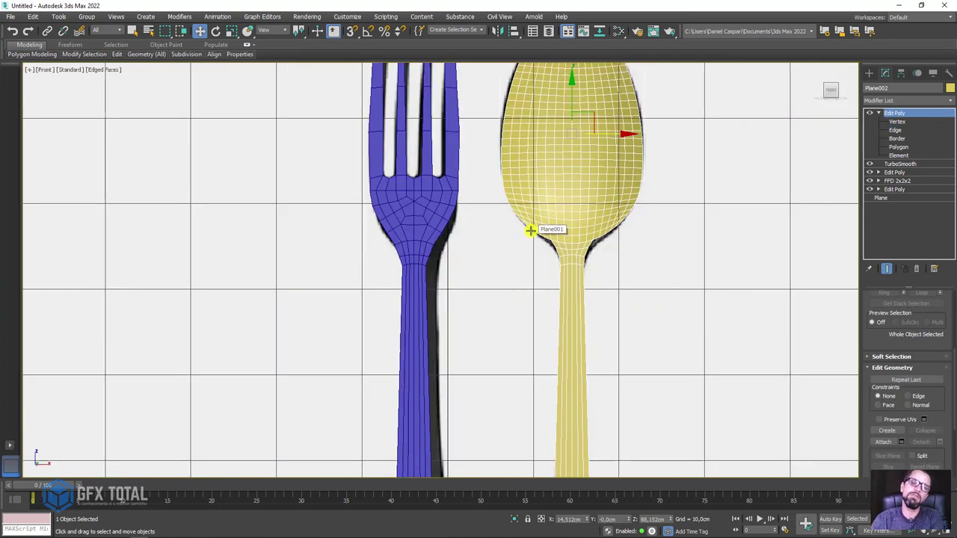
# Step: With the spoon selected, use Attach to merge the fork into the spoon's editable mesh
pyautogui.scroll(-3, 530, 231)
pyautogui.moveTo(513, 274)
pyautogui.keyDown('alt'); pyautogui.mouseDown(button='middle')
pyautogui.moveTo(579, 284)
pyautogui.moveTo(597, 270)
pyautogui.mouseUp(button='middle'); pyautogui.keyUp('alt')
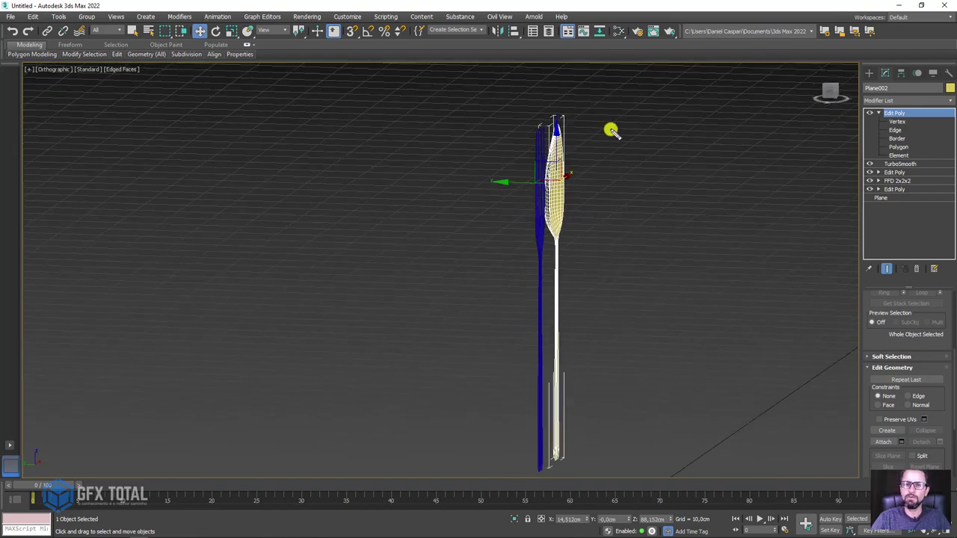
pyautogui.moveTo(627, 121); pyautogui.dragTo(610, 374)
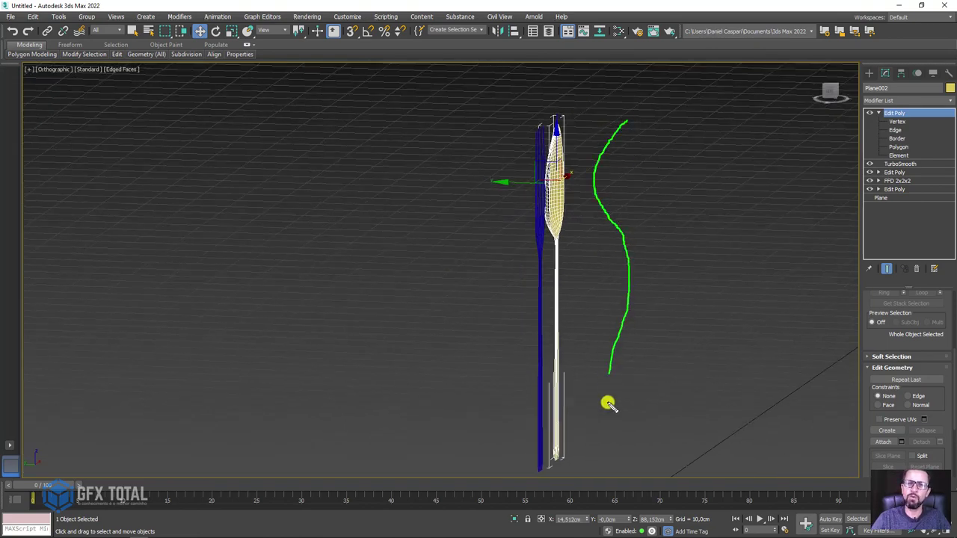
pyautogui.moveTo(639, 335)
pyautogui.keyDown('alt'); pyautogui.mouseDown(button='middle')
pyautogui.moveTo(554, 293)
pyautogui.moveTo(596, 321)
pyautogui.mouseUp(button='middle'); pyautogui.keyUp('alt')
pyautogui.scroll(3, 469, 282)
pyautogui.click(469, 282)
pyautogui.scroll(-3, 594, 277)
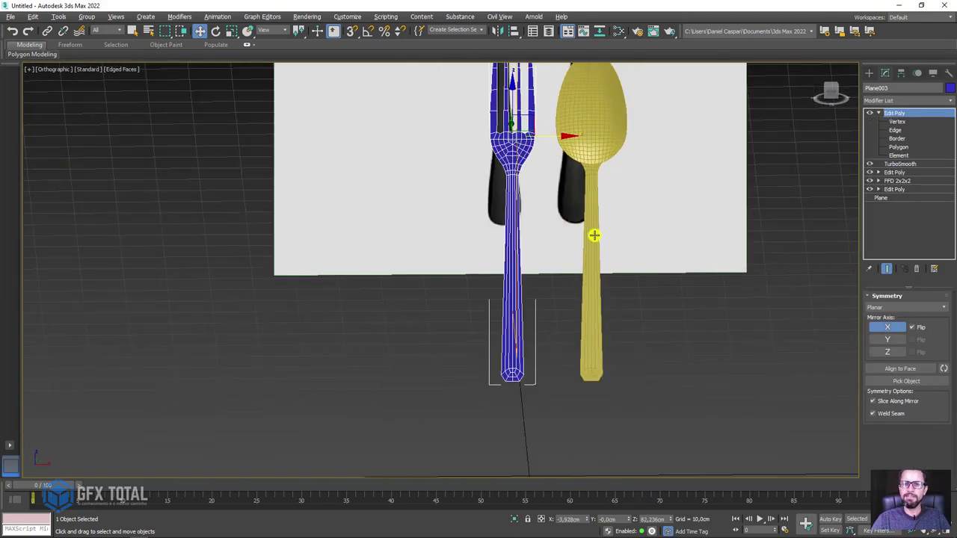
pyautogui.click(594, 235)
pyautogui.moveTo(593, 235)
pyautogui.keyDown('alt'); pyautogui.mouseDown(button='middle')
pyautogui.moveTo(598, 207)
pyautogui.moveTo(578, 220)
pyautogui.mouseUp(button='middle'); pyautogui.keyUp('alt')
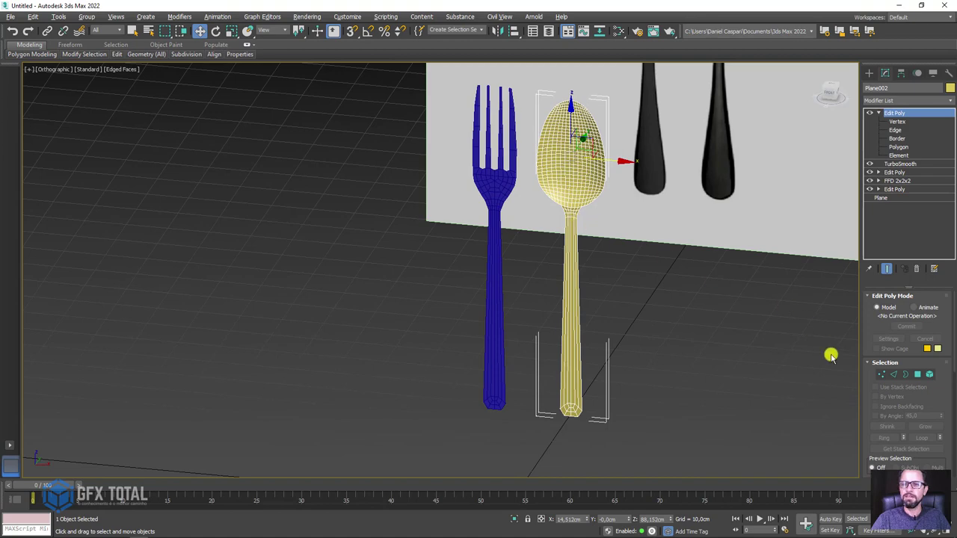
pyautogui.scroll(-5, 865, 398)
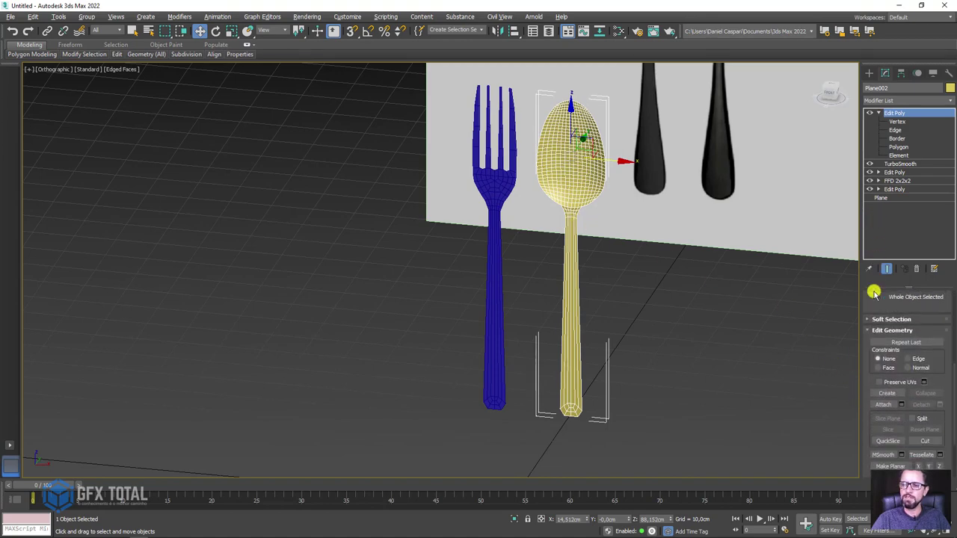
pyautogui.click(884, 403)
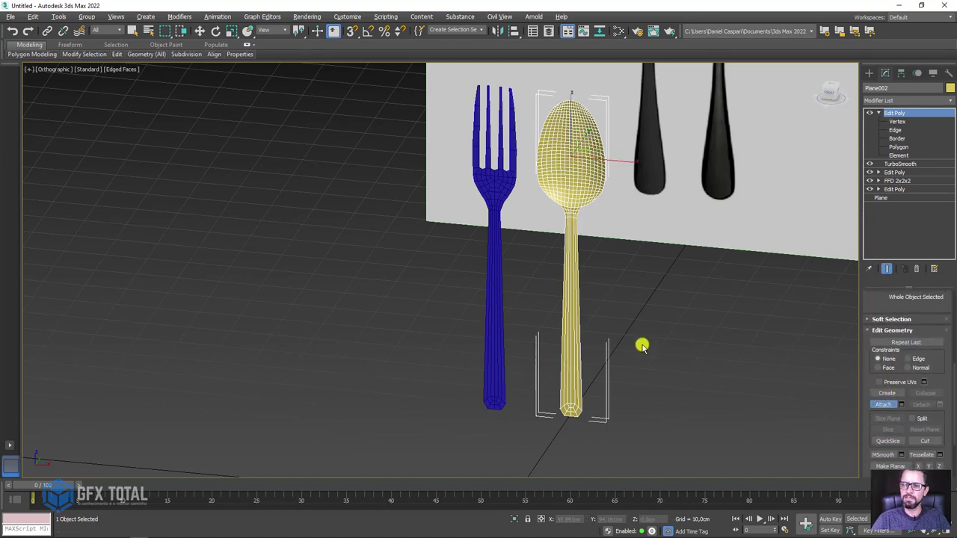
pyautogui.click(495, 255)
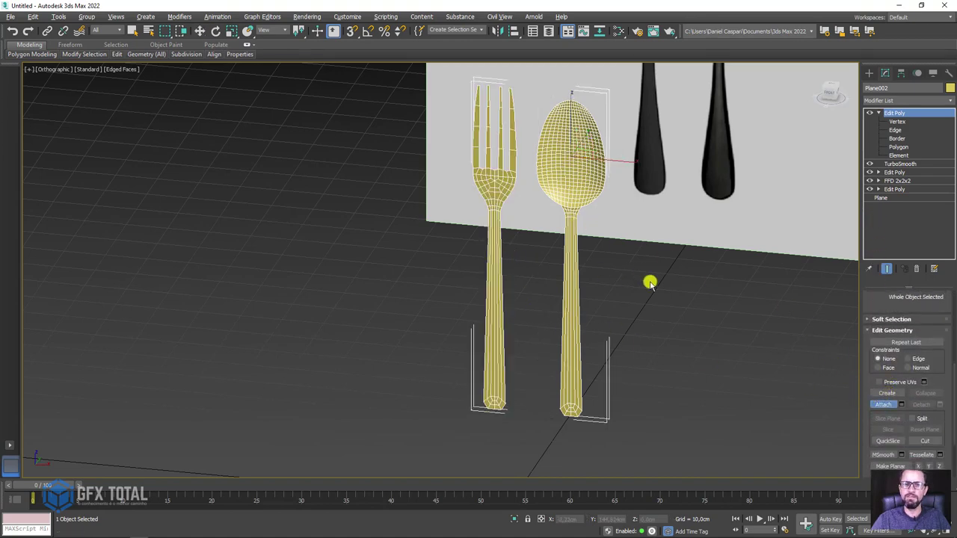
# Step: Connect the lengthwise edges of both the fork and spoon handles with 26 segments
pyautogui.click(896, 130)
pyautogui.moveTo(841, 293); pyautogui.dragTo(399, 316)
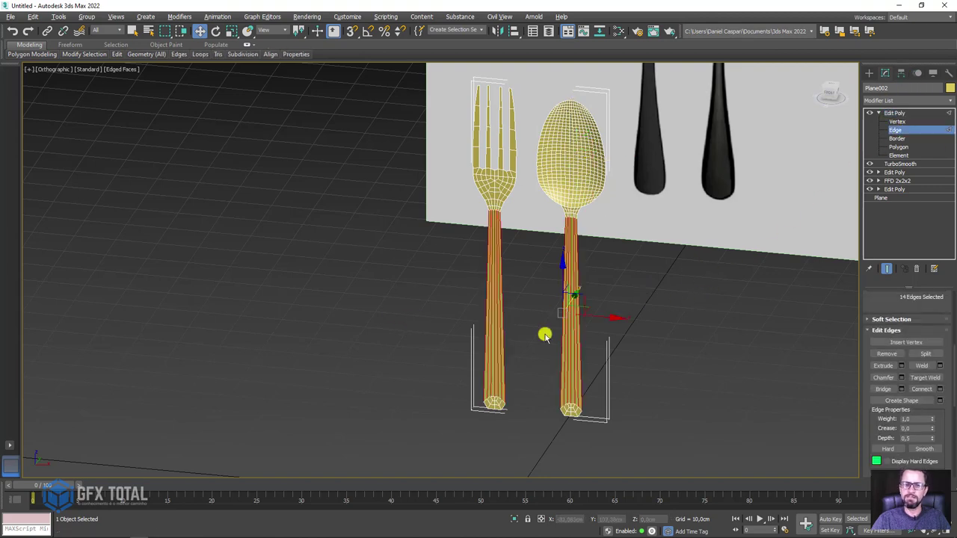
pyautogui.scroll(3, 575, 348)
pyautogui.click(940, 389)
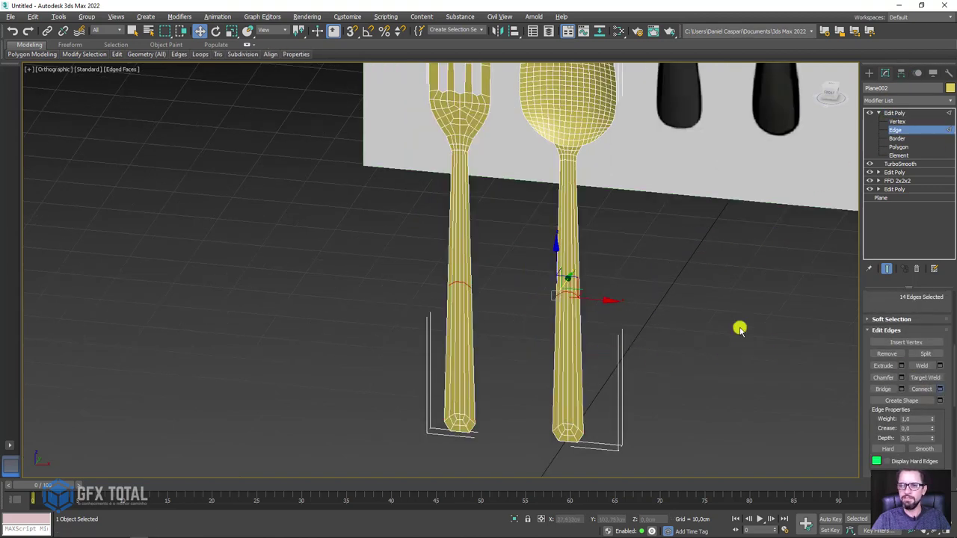
pyautogui.moveTo(448, 275)
pyautogui.mouseDown()
pyautogui.moveTo(455, 231)
pyautogui.moveTo(455, 252)
pyautogui.mouseUp()
pyautogui.click(449, 275)
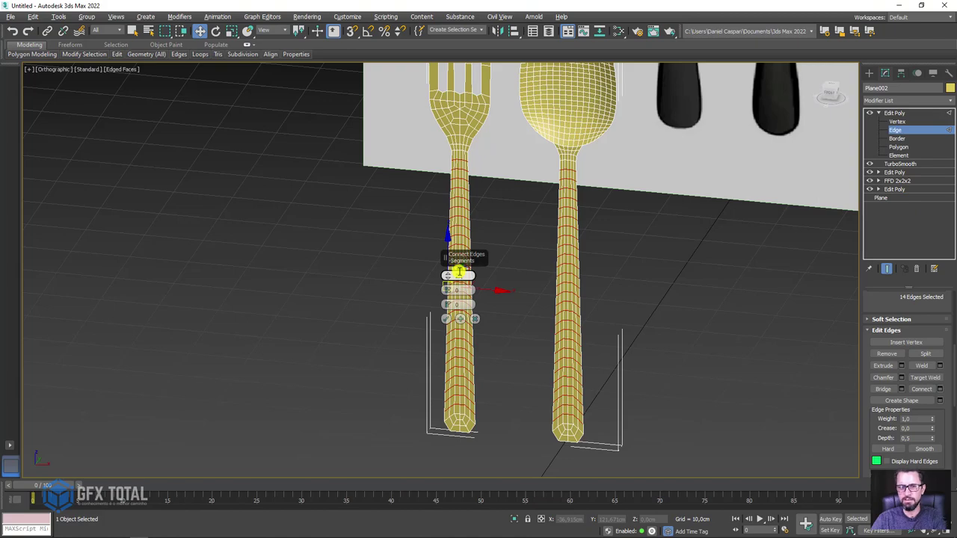
pyautogui.write('26')
pyautogui.press('Return')
pyautogui.click(444, 319)
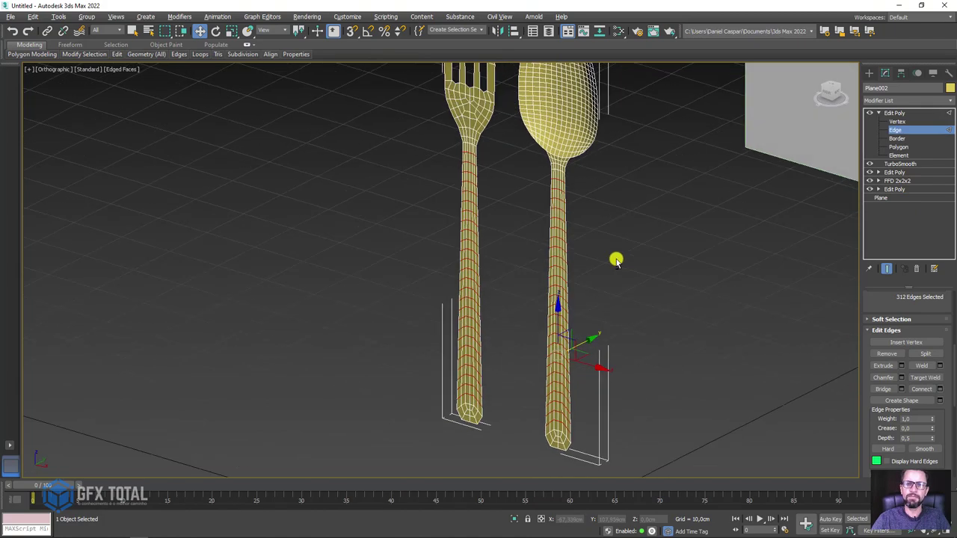
pyautogui.click(889, 114)
pyautogui.moveTo(583, 224)
pyautogui.keyDown('alt'); pyautogui.mouseDown(button='middle')
pyautogui.moveTo(545, 229)
pyautogui.moveTo(609, 246)
pyautogui.moveTo(525, 217)
pyautogui.mouseUp(button='middle'); pyautogui.keyUp('alt')
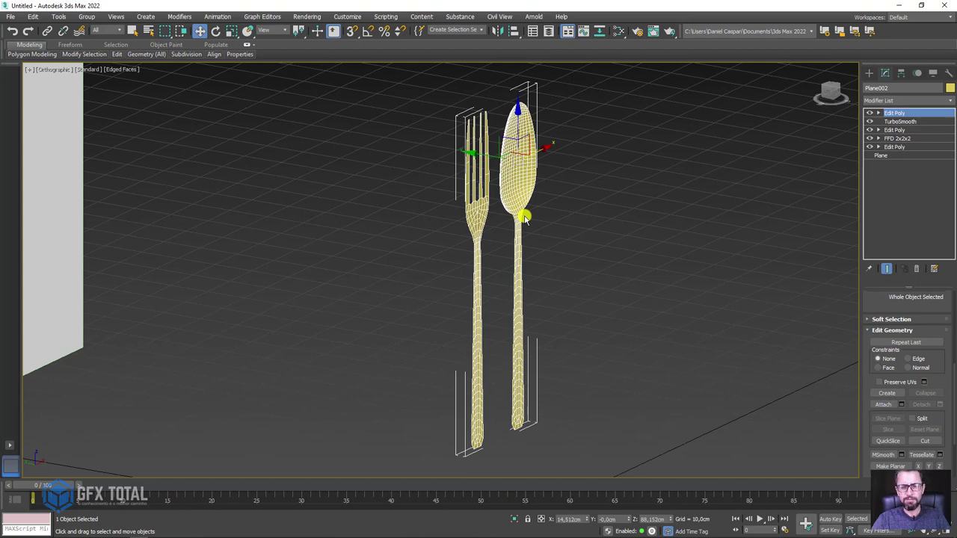
# Step: Zoom in on the spoon in the Left view and bring up the Create panel's standard primitives
pyautogui.press('l')
pyautogui.scroll(3, 468, 248)
pyautogui.scroll(3, 451, 211)
pyautogui.scroll(3, 482, 247)
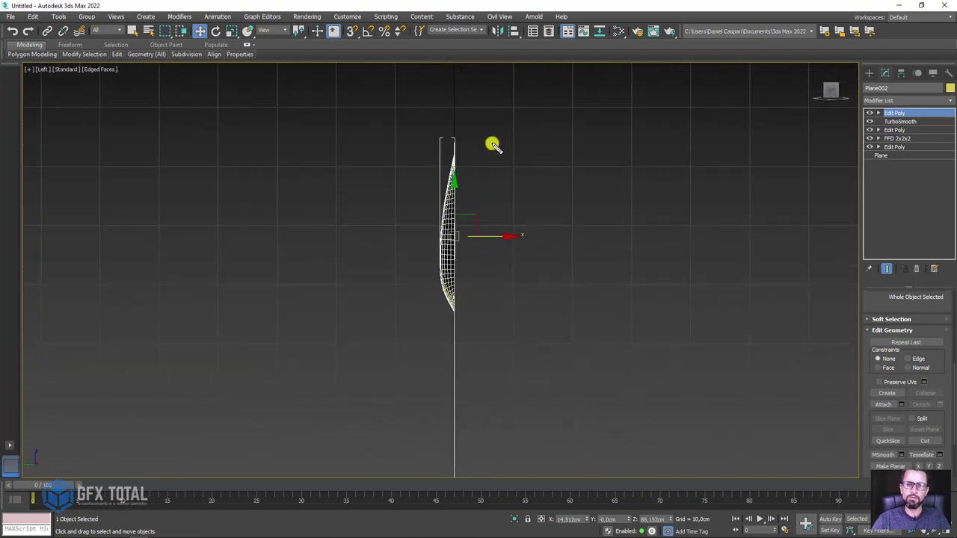
pyautogui.moveTo(494, 146)
pyautogui.mouseDown()
pyautogui.moveTo(504, 301)
pyautogui.moveTo(489, 381)
pyautogui.mouseUp()
pyautogui.press('Escape')
pyautogui.scroll(-2, 479, 316)
pyautogui.moveTo(519, 280); pyautogui.dragTo(493, 187, button='middle')
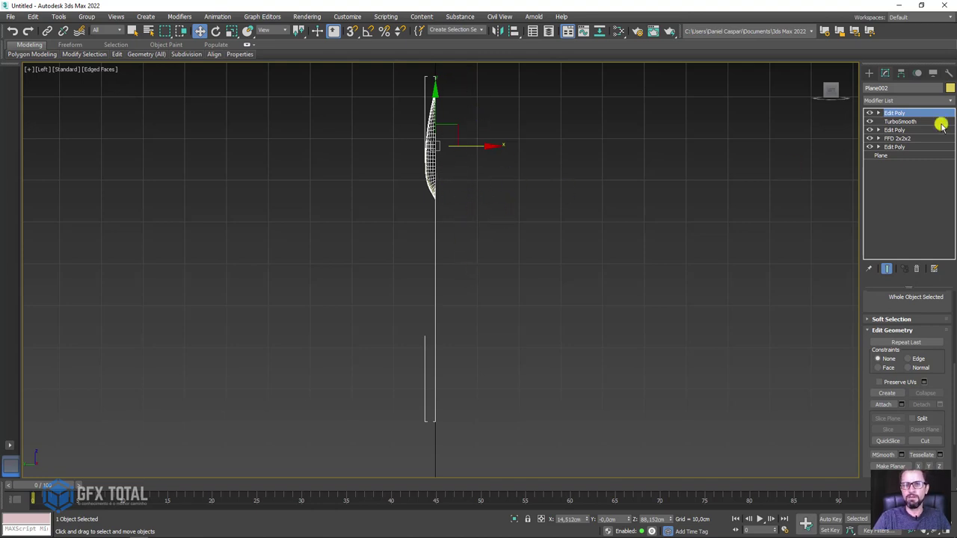
pyautogui.click(869, 73)
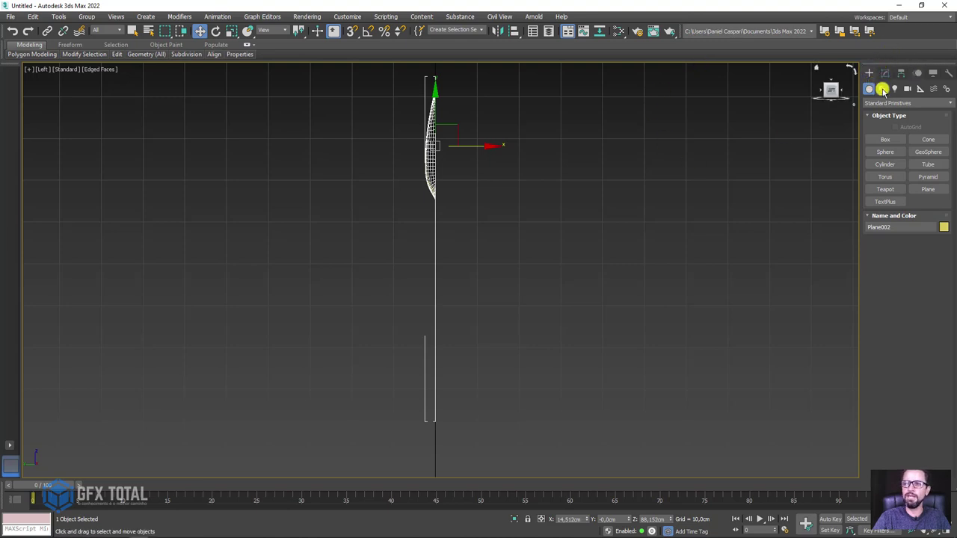
# Step: Start a Line spline in the Left view, then discard and delete the failed attempt
pyautogui.click(882, 89)
pyautogui.click(885, 149)
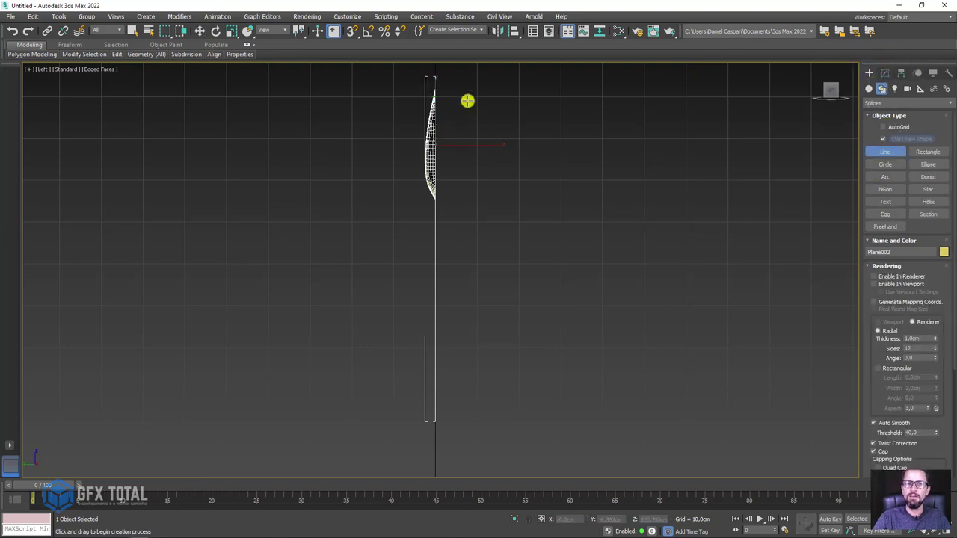
pyautogui.moveTo(466, 100); pyautogui.dragTo(461, 103, button='middle')
pyautogui.scroll(2, 455, 96)
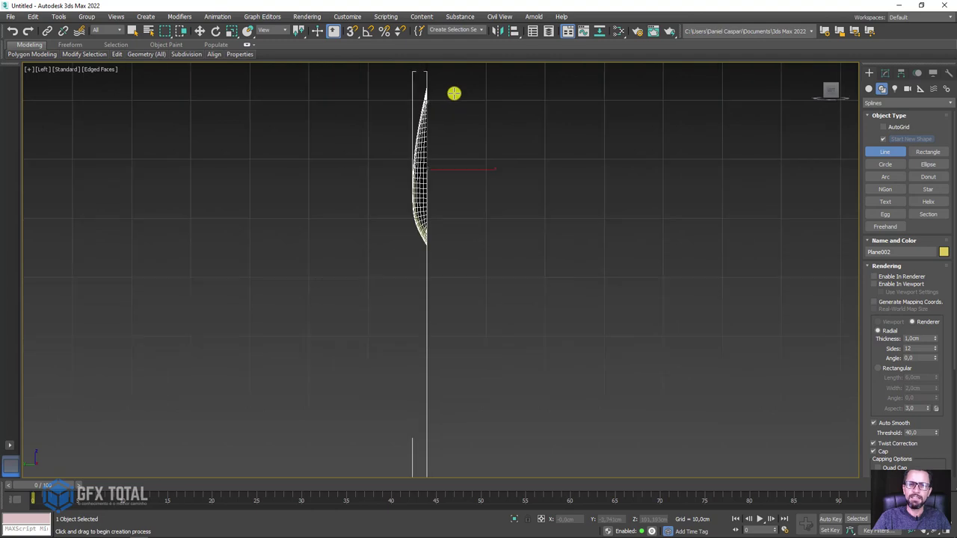
pyautogui.click(472, 90)
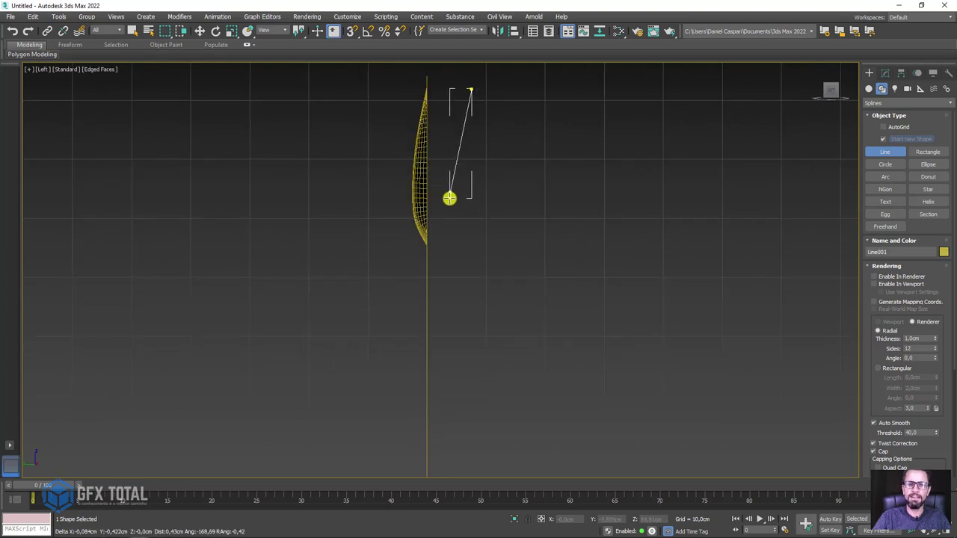
pyautogui.moveTo(449, 193); pyautogui.dragTo(451, 211)
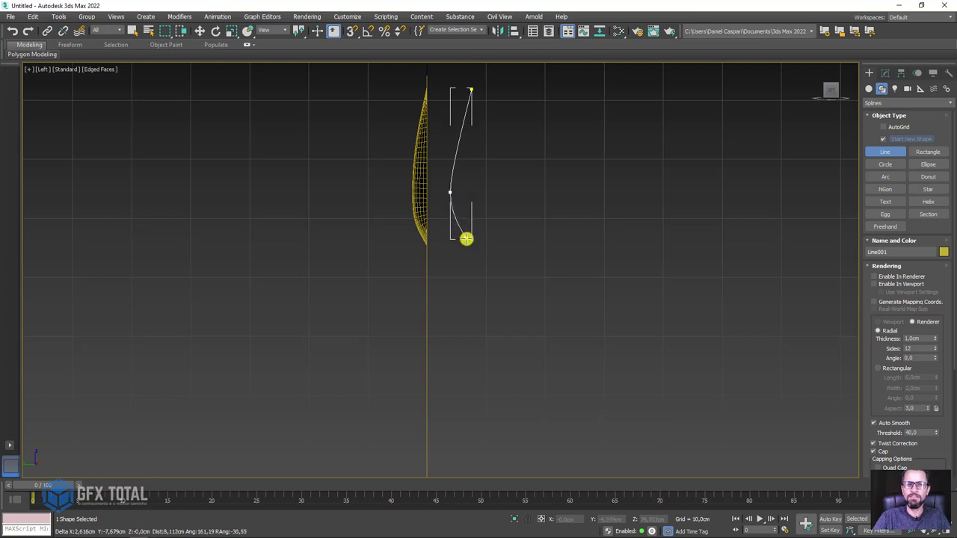
pyautogui.rightClick(469, 241)
pyautogui.rightClick(457, 187)
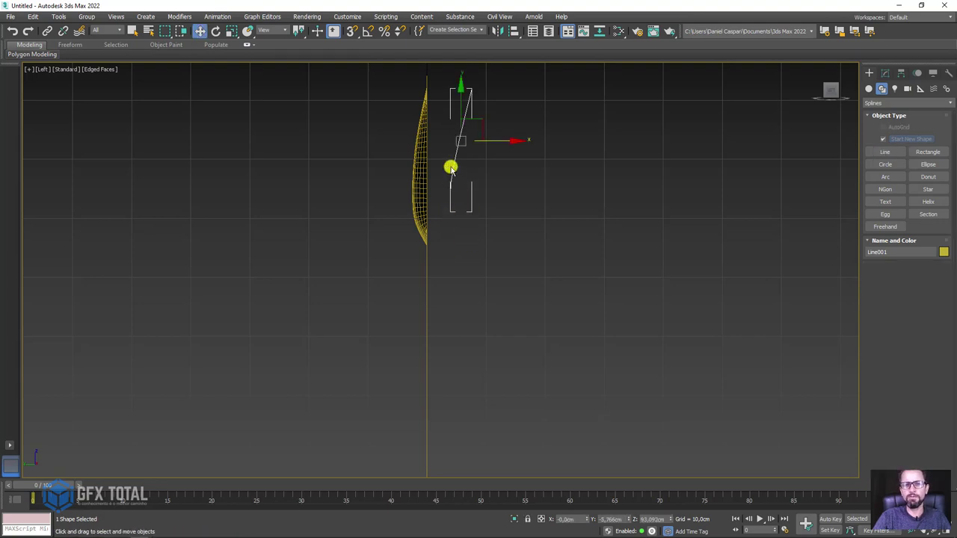
pyautogui.press('Delete')
# Step: Draw Line001 with curved Bezier points down the cutlery's side profile, extending below it
pyautogui.click(886, 150)
pyautogui.scroll(3, 393, 96)
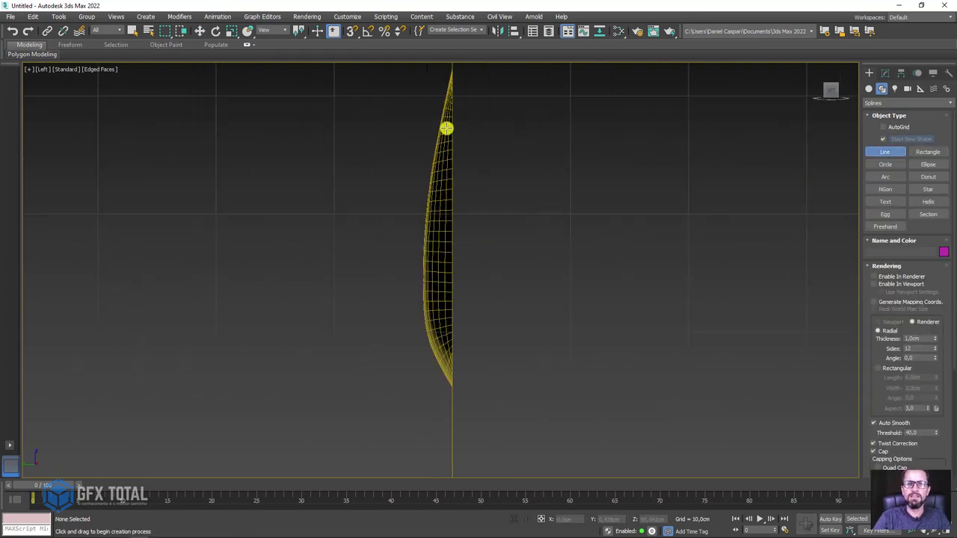
pyautogui.moveTo(447, 128); pyautogui.dragTo(448, 150, button='middle')
pyautogui.scroll(-1, 457, 113)
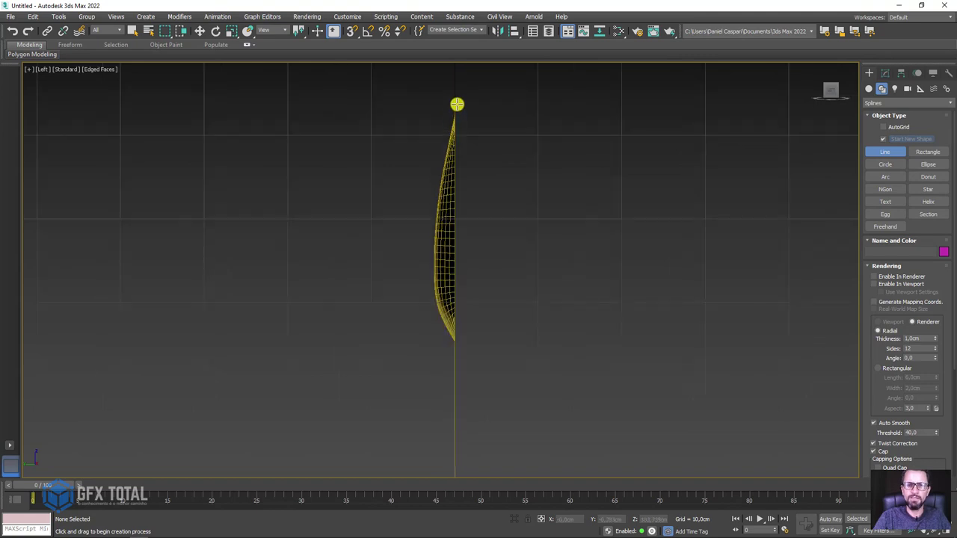
pyautogui.click(458, 110)
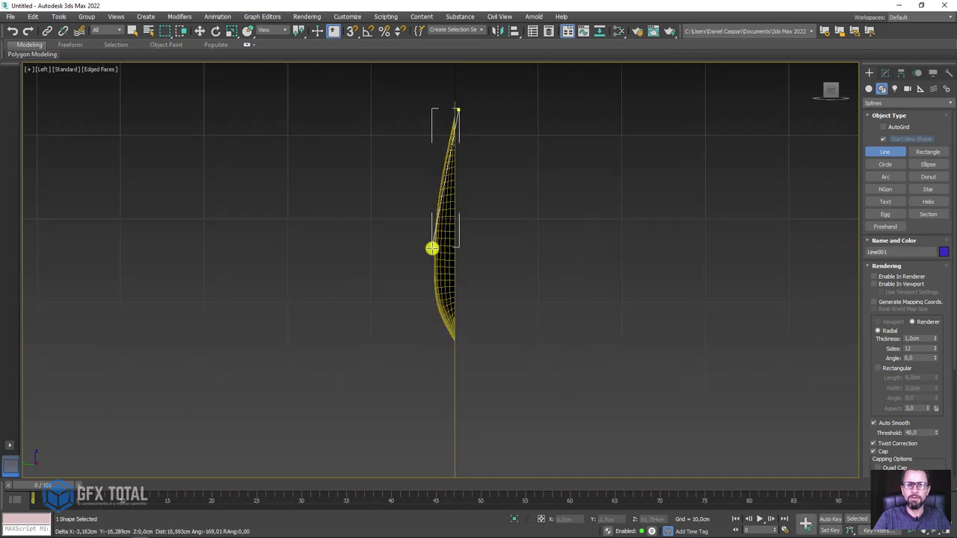
pyautogui.moveTo(434, 262); pyautogui.dragTo(435, 306)
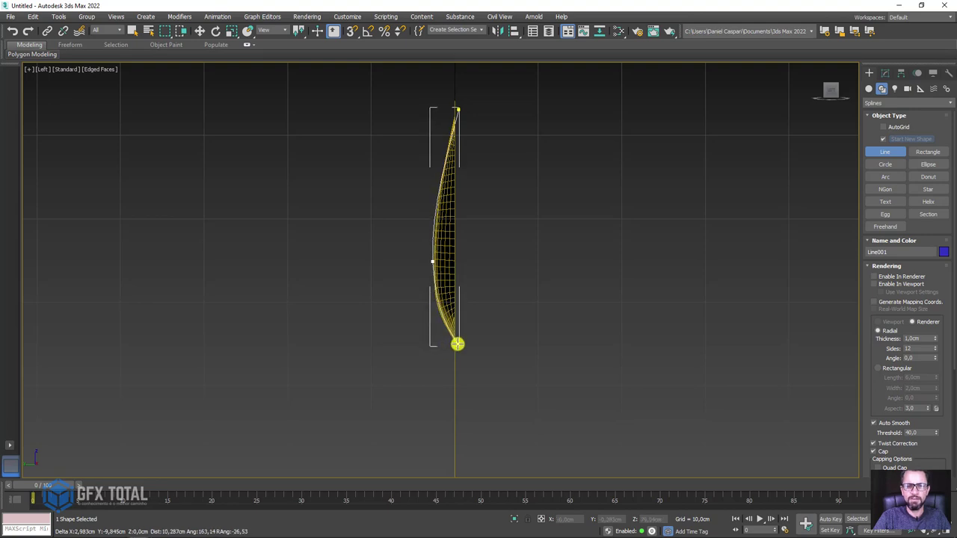
pyautogui.moveTo(466, 363); pyautogui.dragTo(472, 376)
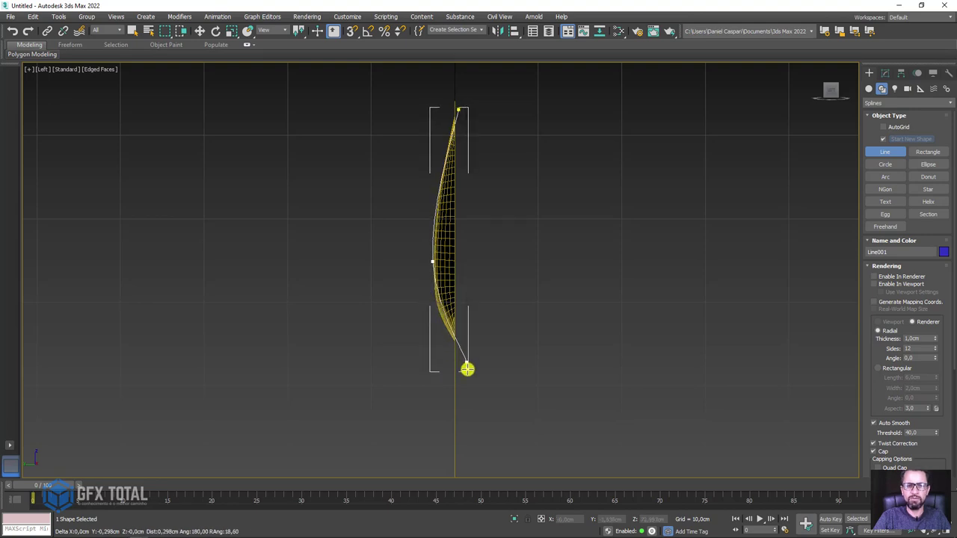
pyautogui.scroll(-1, 459, 415)
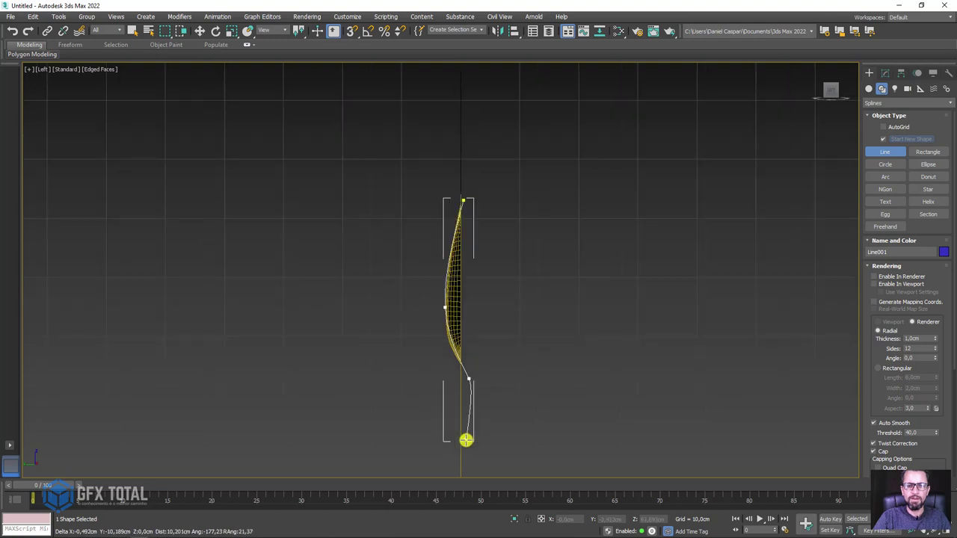
pyautogui.moveTo(465, 441); pyautogui.dragTo(493, 237, button='middle')
pyautogui.scroll(-1, 489, 299)
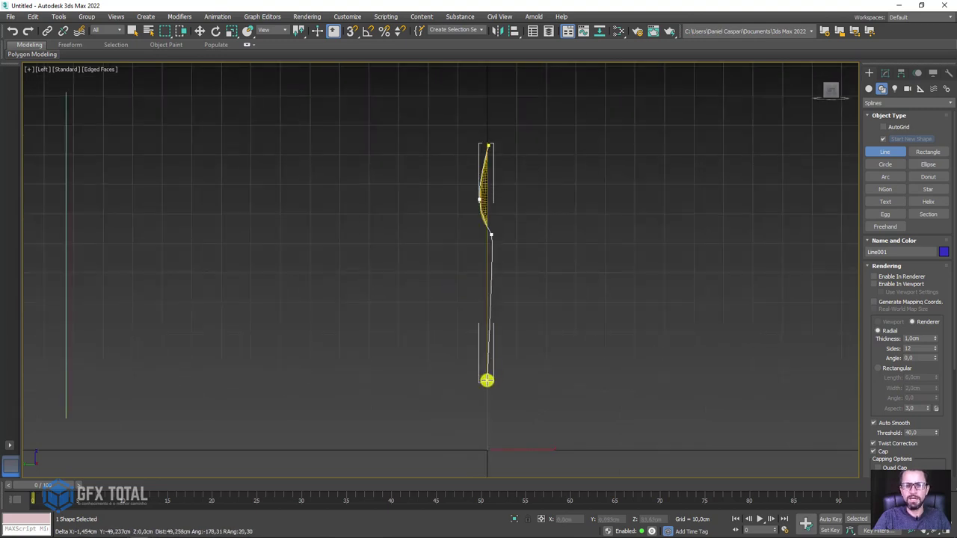
pyautogui.click(488, 346)
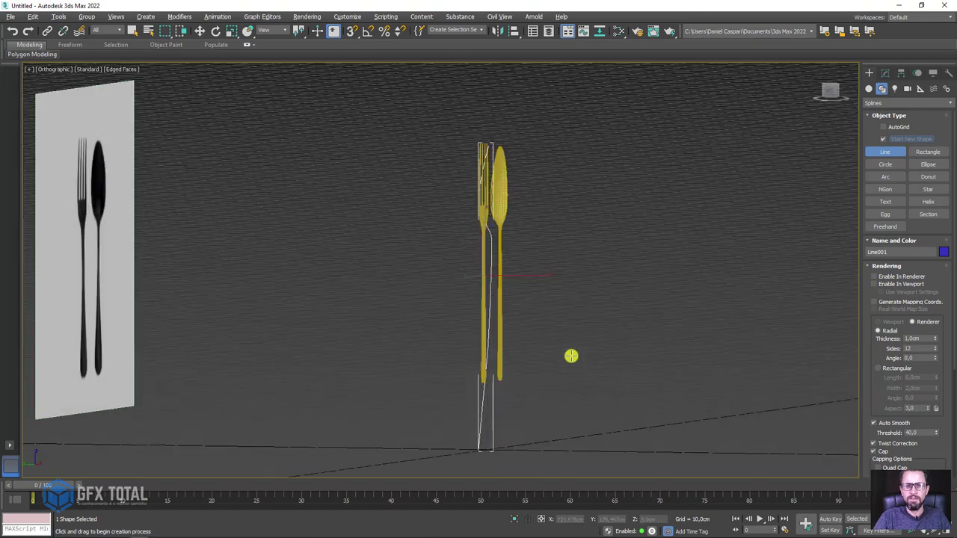
pyautogui.keyDown('alt'); pyautogui.moveTo(591, 352); pyautogui.dragTo(570, 355, button='middle'); pyautogui.keyUp('alt')
pyautogui.rightClick(538, 314)
# Step: Move Line001 to the right of the spoon
pyautogui.press('w')
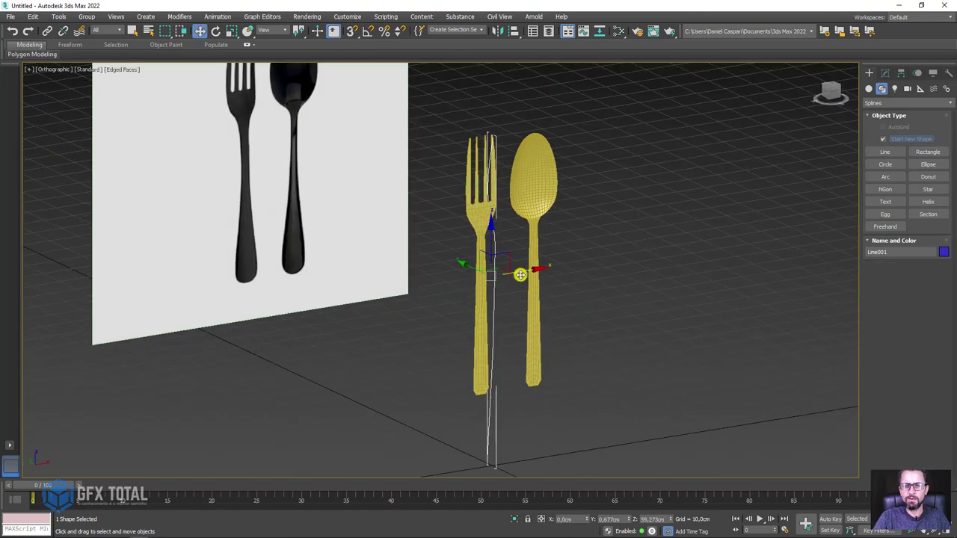
pyautogui.moveTo(519, 273); pyautogui.dragTo(626, 250)
pyautogui.moveTo(626, 250)
pyautogui.keyDown('alt'); pyautogui.mouseDown(button='middle')
pyautogui.moveTo(653, 306)
pyautogui.moveTo(639, 232)
pyautogui.mouseUp(button='middle'); pyautogui.keyUp('alt')
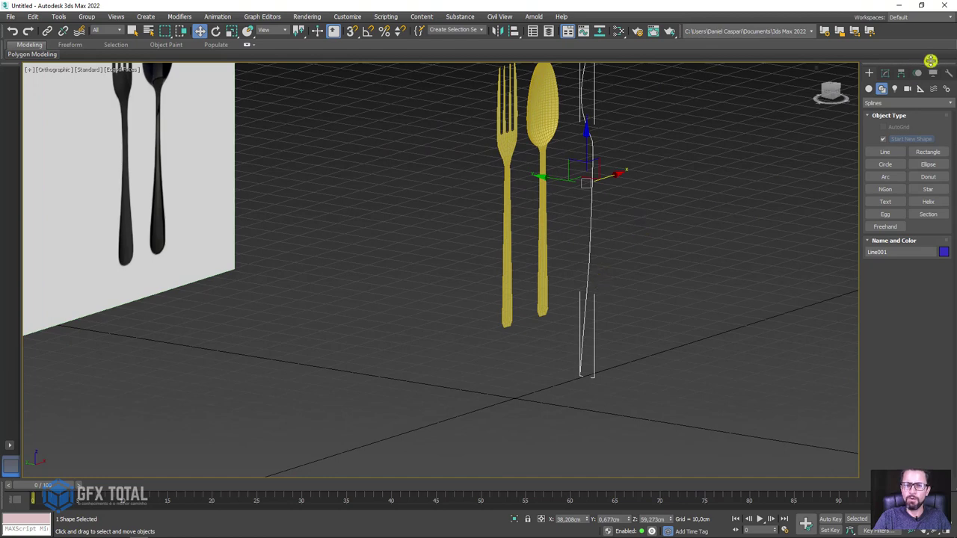
# Step: At Line001's Vertex level, use Refine to insert a new point on the curve
pyautogui.click(886, 73)
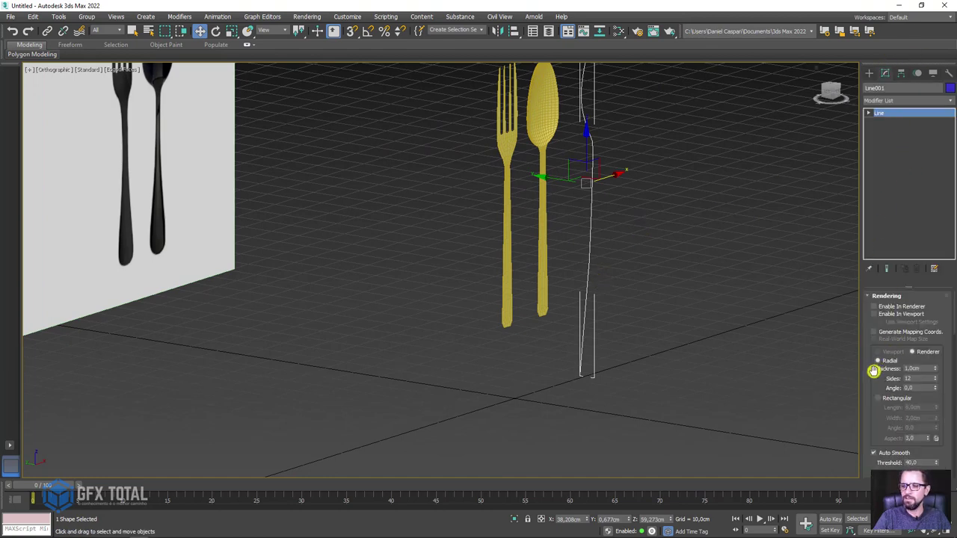
pyautogui.moveTo(874, 372); pyautogui.dragTo(870, 156)
pyautogui.scroll(-3, 935, 433)
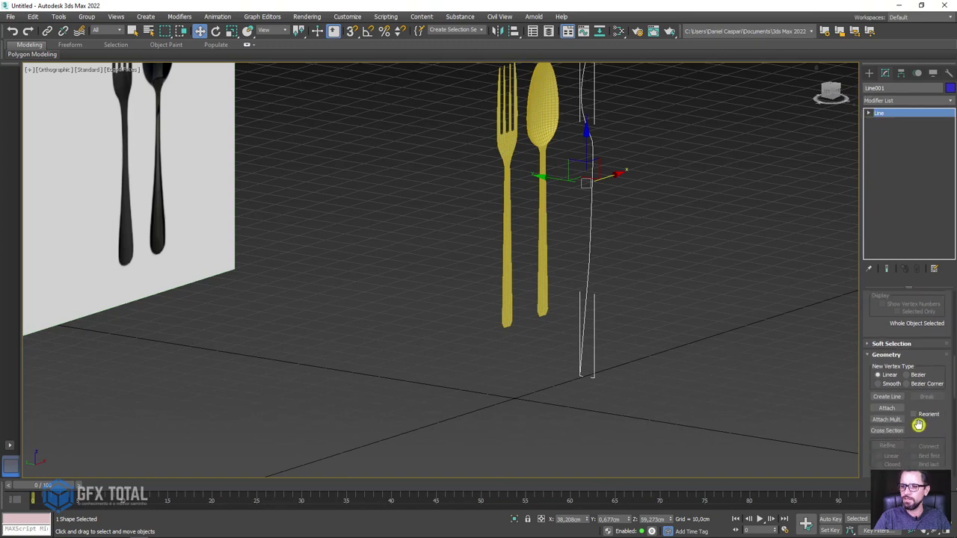
pyautogui.moveTo(918, 425)
pyautogui.mouseDown()
pyautogui.moveTo(888, 239)
pyautogui.moveTo(852, 157)
pyautogui.mouseUp()
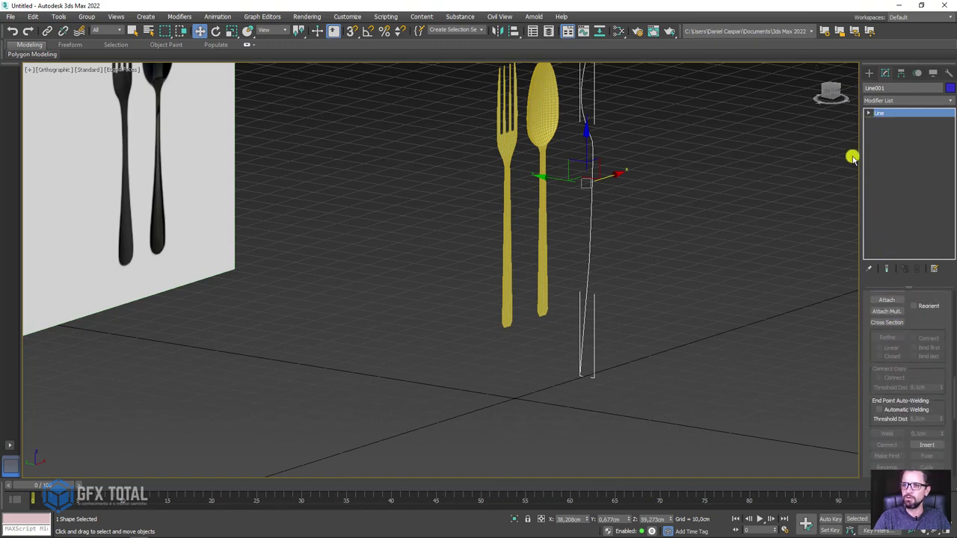
pyautogui.click(868, 113)
pyautogui.click(887, 121)
pyautogui.click(888, 337)
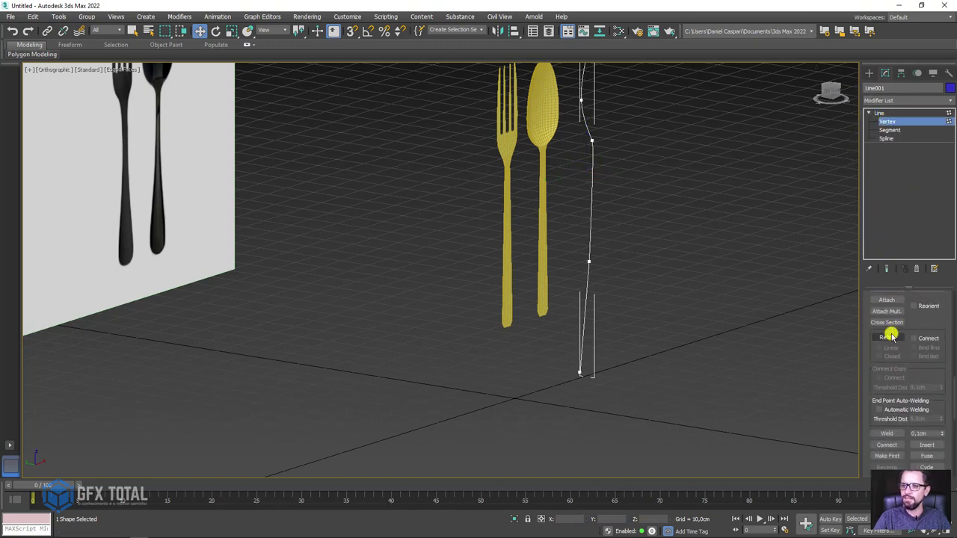
pyautogui.click(585, 305)
# Step: Raise Line001's bottom vertices so the curve ends roughly level with the handle ends
pyautogui.press('w')
pyautogui.moveTo(626, 352)
pyautogui.mouseDown()
pyautogui.moveTo(568, 395)
pyautogui.moveTo(631, 327)
pyautogui.mouseUp()
pyautogui.moveTo(656, 282)
pyautogui.keyDown('alt'); pyautogui.mouseDown(button='middle')
pyautogui.moveTo(611, 236)
pyautogui.moveTo(595, 233)
pyautogui.mouseUp(button='middle'); pyautogui.keyUp('alt')
pyautogui.click(588, 262)
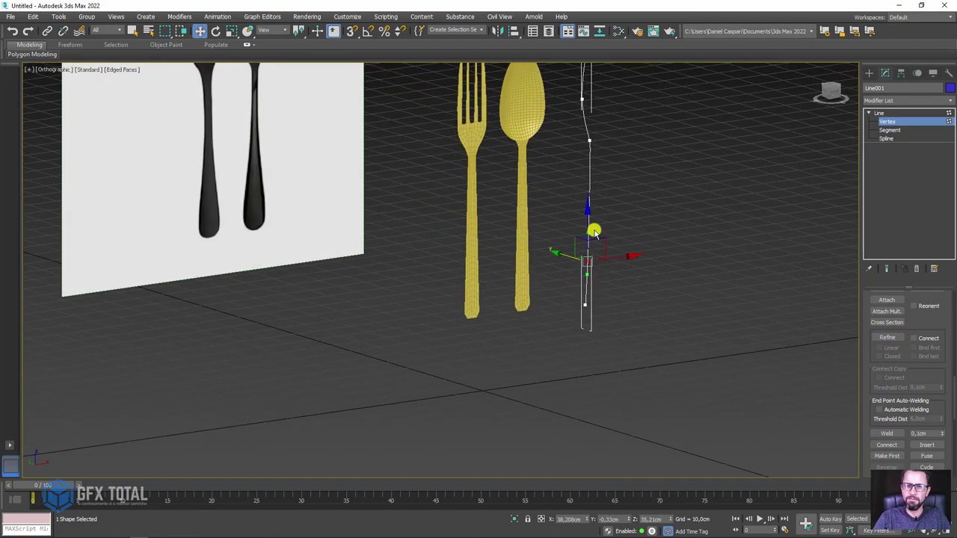
pyautogui.click(880, 113)
pyautogui.moveTo(673, 192)
pyautogui.keyDown('alt'); pyautogui.mouseDown(button='middle')
pyautogui.moveTo(621, 219)
pyautogui.moveTo(647, 233)
pyautogui.mouseUp(button='middle'); pyautogui.keyUp('alt')
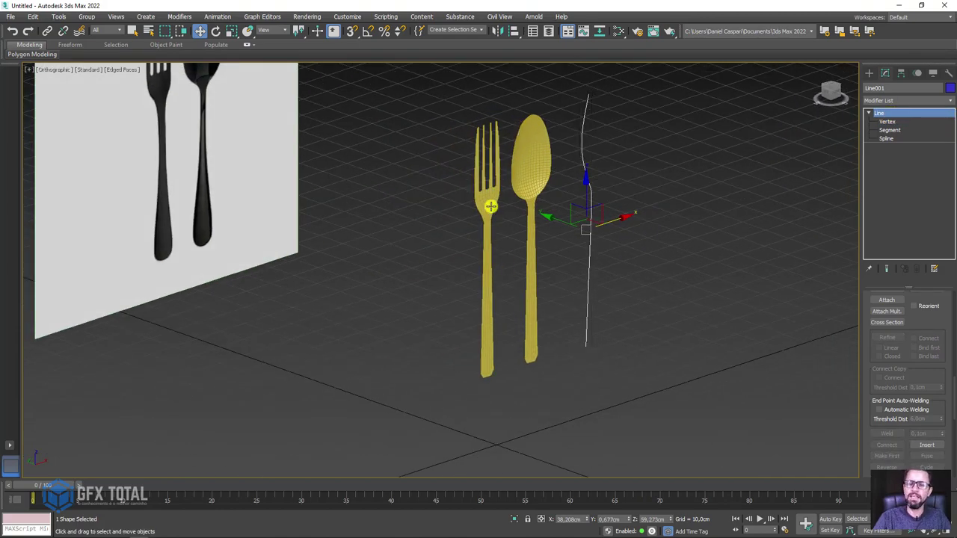
pyautogui.click(491, 207)
pyautogui.scroll(6, 488, 202)
pyautogui.scroll(-3, 487, 202)
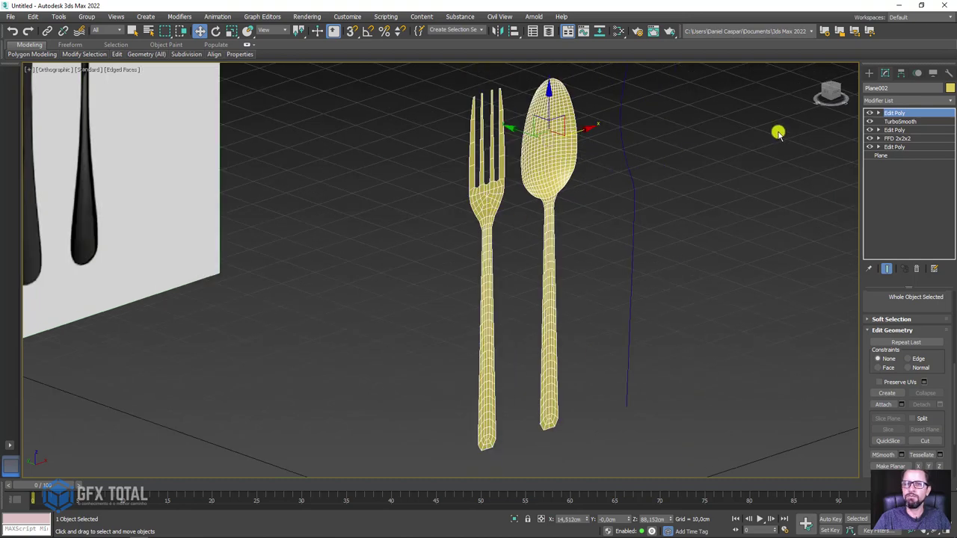
# Step: Add Path Deform Binding (WSM) to the cutlery and pick Line001 as the path
pyautogui.click(902, 101)
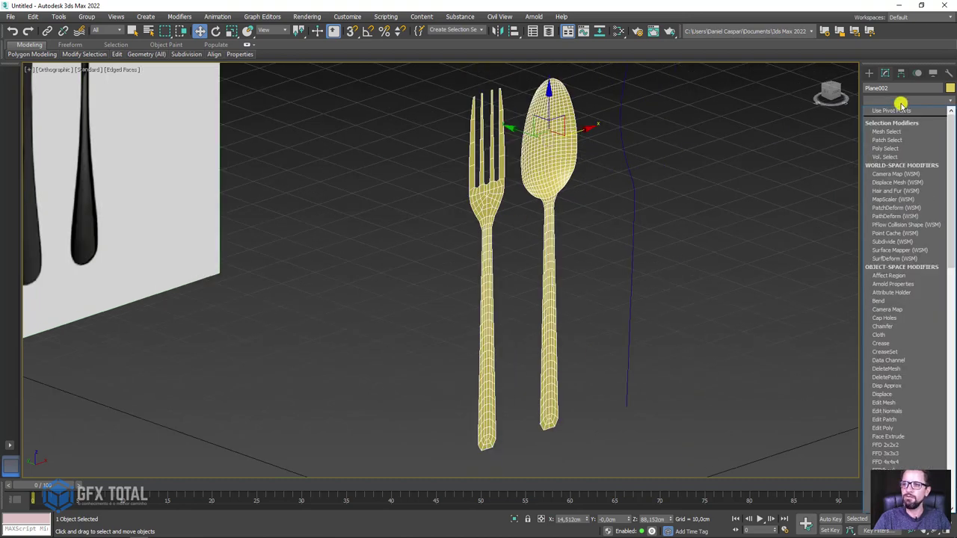
pyautogui.click(892, 216)
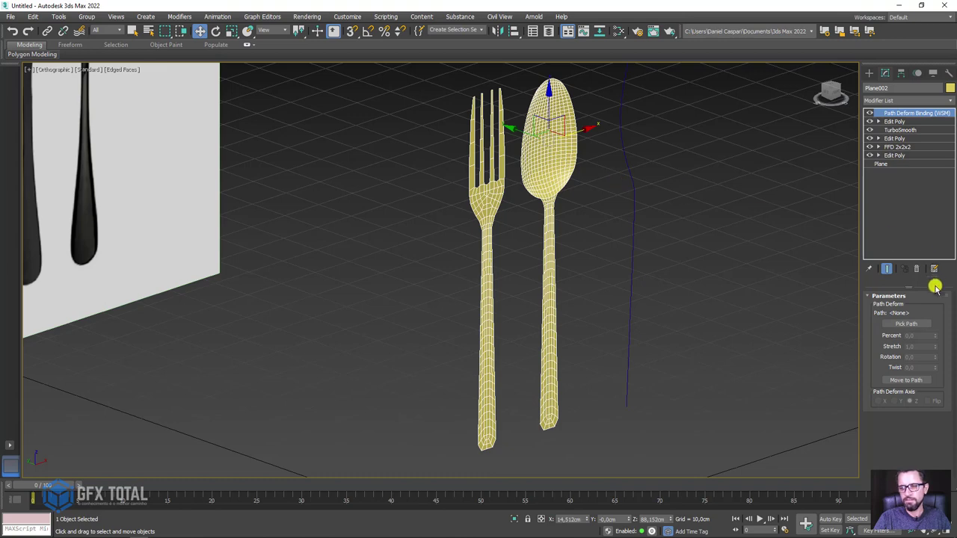
pyautogui.click(903, 324)
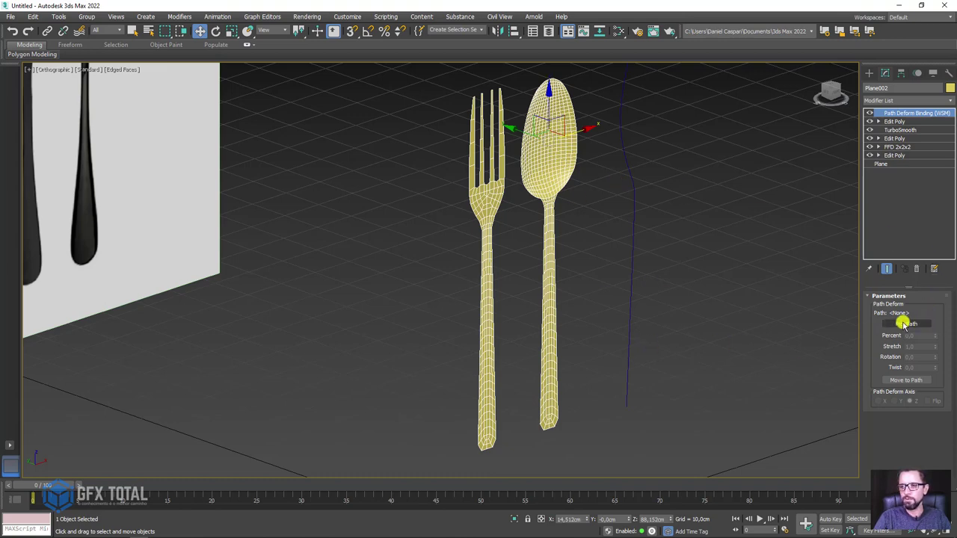
pyautogui.click(909, 324)
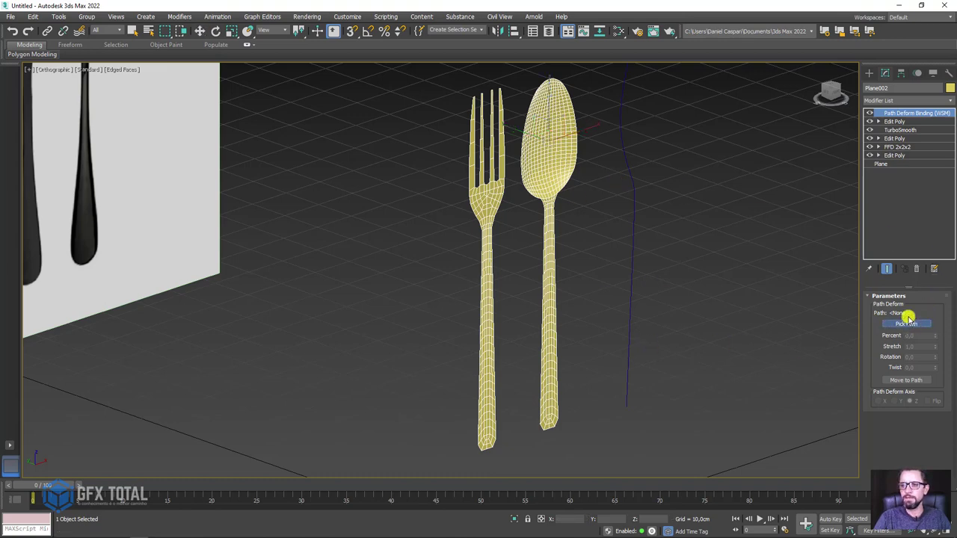
pyautogui.click(632, 172)
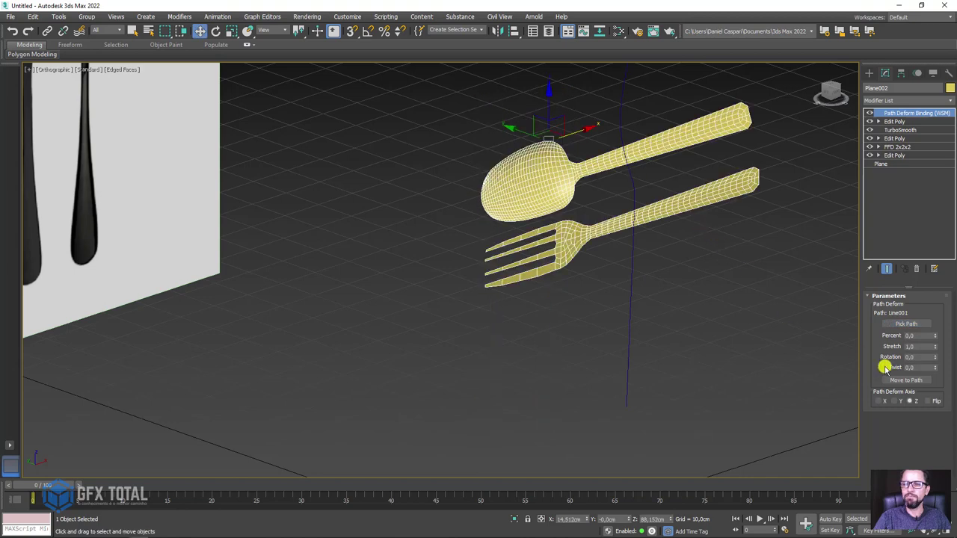
# Step: Move the cutlery onto the path, with Y as the deform axis and Flip checked
pyautogui.click(901, 402)
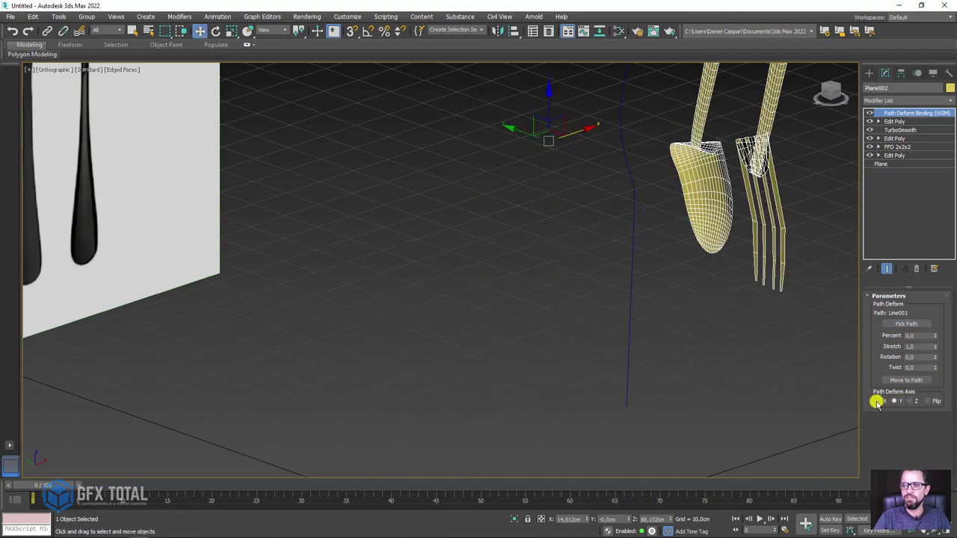
pyautogui.click(878, 401)
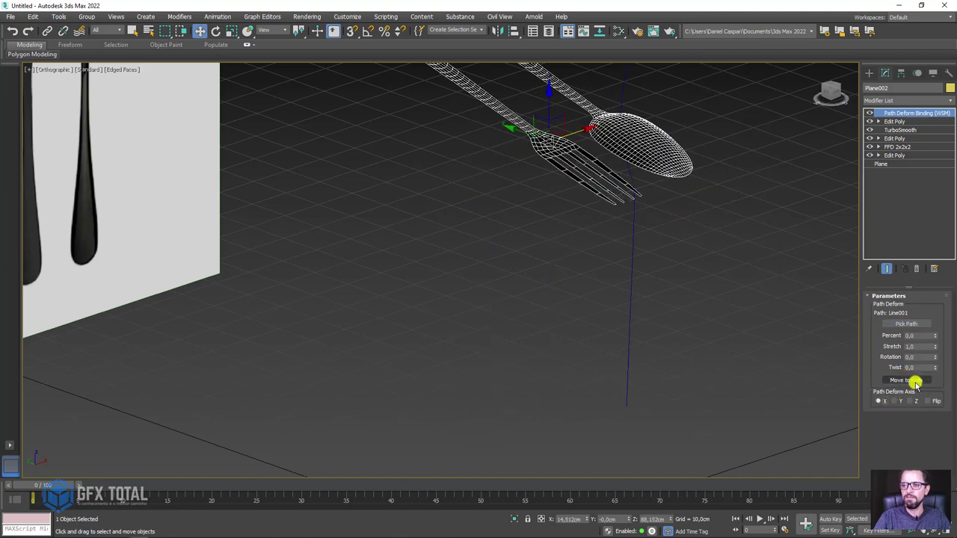
pyautogui.click(905, 380)
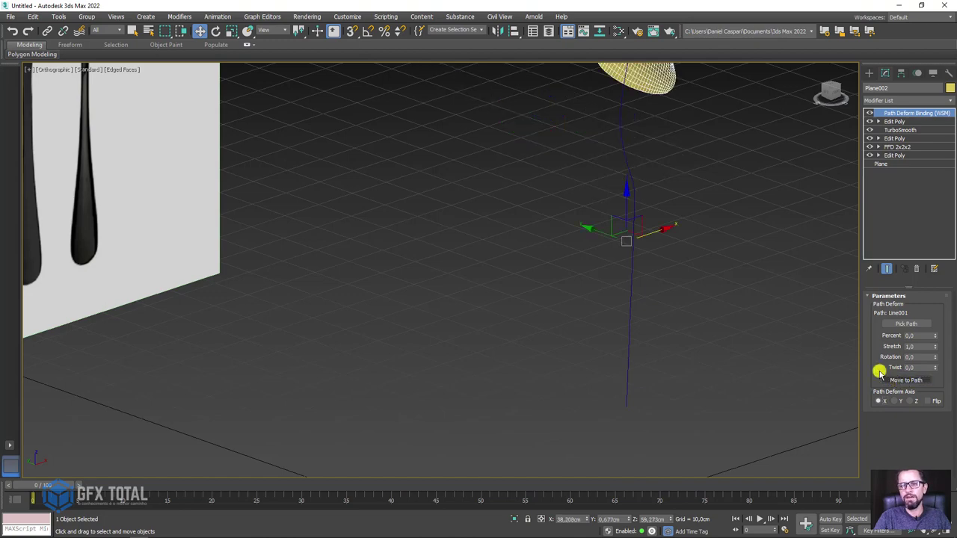
pyautogui.keyDown('alt'); pyautogui.moveTo(724, 217); pyautogui.dragTo(837, 368, button='middle'); pyautogui.keyUp('alt')
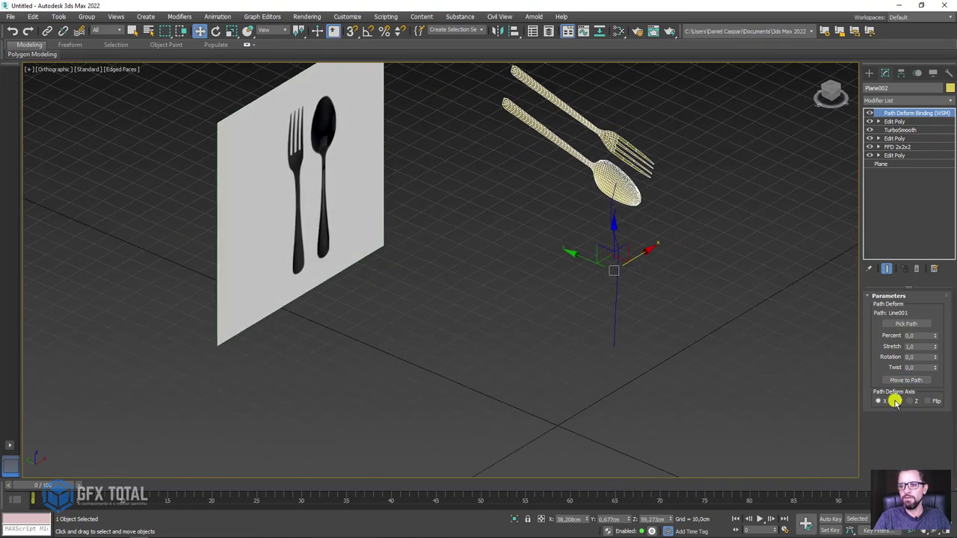
pyautogui.click(894, 402)
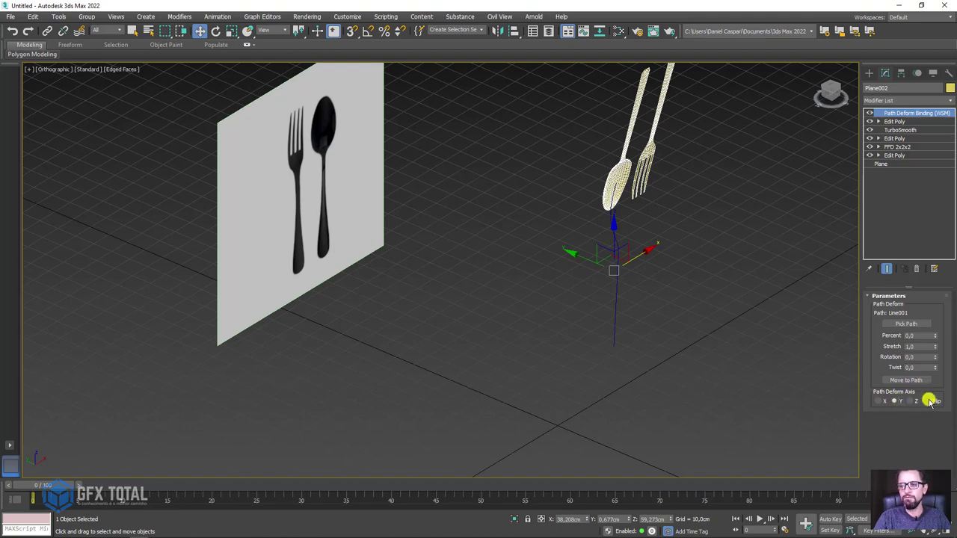
pyautogui.click(931, 402)
# Step: Raise the Path Deform Percent from 0 to 19 to slide the cutlery along Line001
pyautogui.moveTo(652, 217)
pyautogui.keyDown('alt'); pyautogui.mouseDown(button='middle')
pyautogui.moveTo(662, 256)
pyautogui.moveTo(653, 232)
pyautogui.moveTo(709, 250)
pyautogui.moveTo(655, 246)
pyautogui.mouseUp(button='middle'); pyautogui.keyUp('alt')
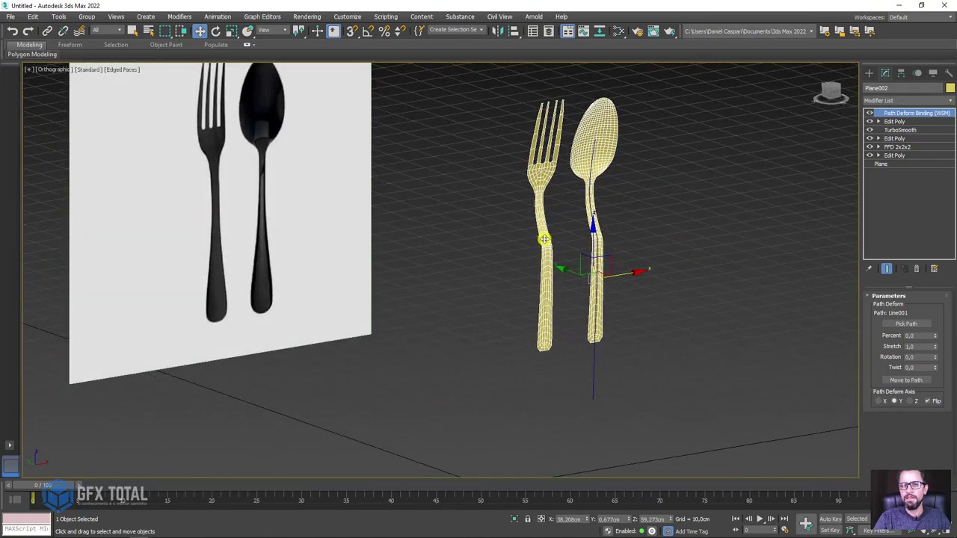
pyautogui.scroll(2, 545, 239)
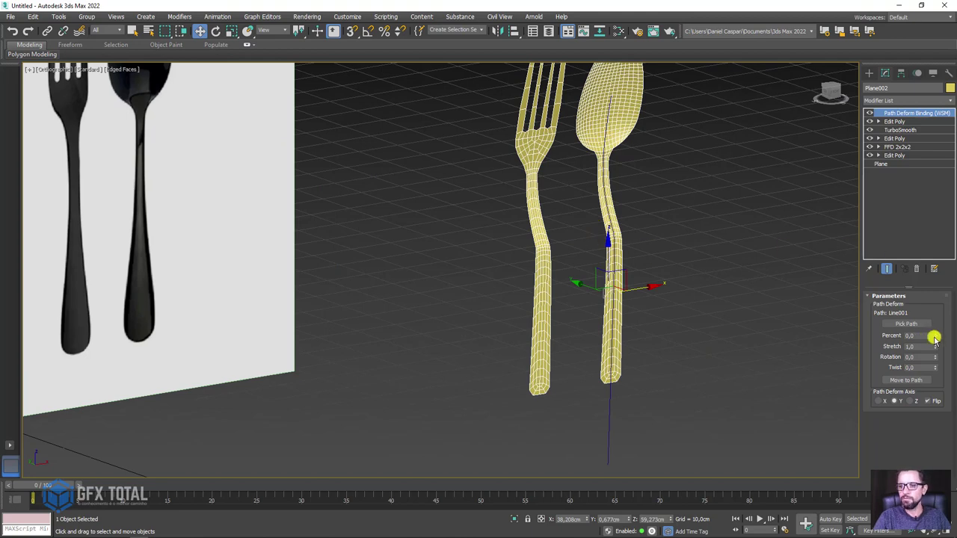
pyautogui.moveTo(935, 336)
pyautogui.mouseDown()
pyautogui.moveTo(940, 314)
pyautogui.moveTo(876, 325)
pyautogui.mouseUp()
pyautogui.moveTo(702, 270)
pyautogui.keyDown('alt'); pyautogui.mouseDown(button='middle')
pyautogui.moveTo(752, 268)
pyautogui.moveTo(646, 231)
pyautogui.moveTo(648, 246)
pyautogui.moveTo(569, 242)
pyautogui.moveTo(634, 256)
pyautogui.moveTo(609, 256)
pyautogui.moveTo(614, 243)
pyautogui.mouseUp(button='middle'); pyautogui.keyUp('alt')
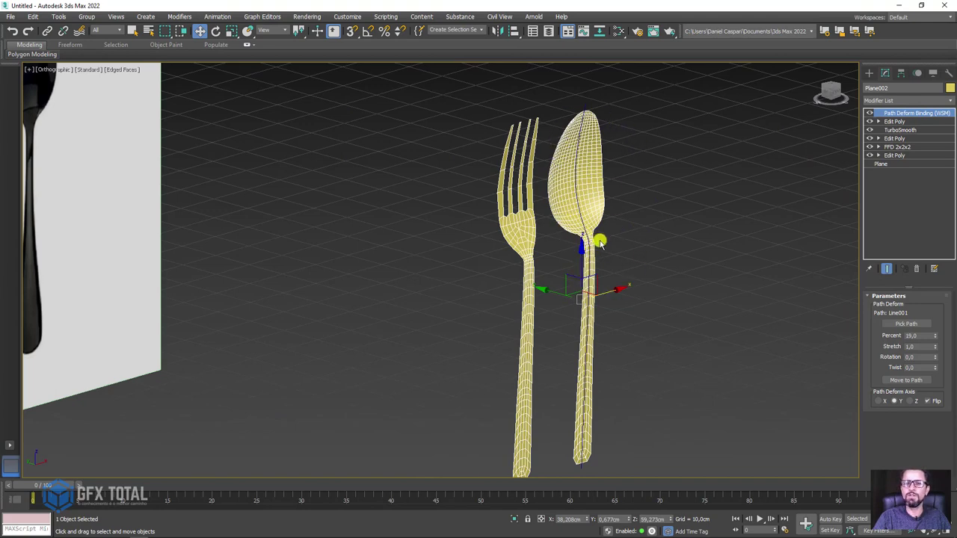
# Step: With Path Deform disabled, select all 518 spoon-head polygons and bring up the Detach dialog
pyautogui.click(870, 113)
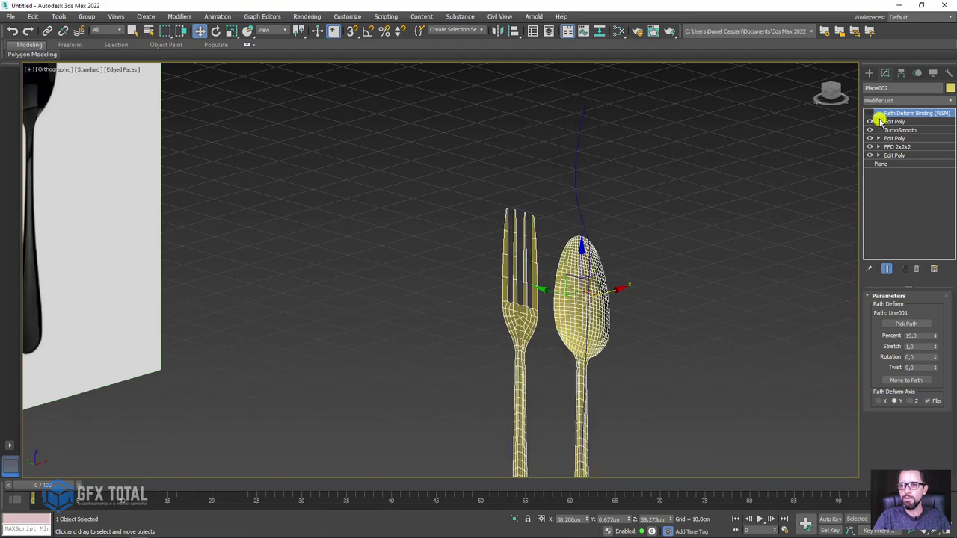
pyautogui.click(878, 122)
pyautogui.click(898, 155)
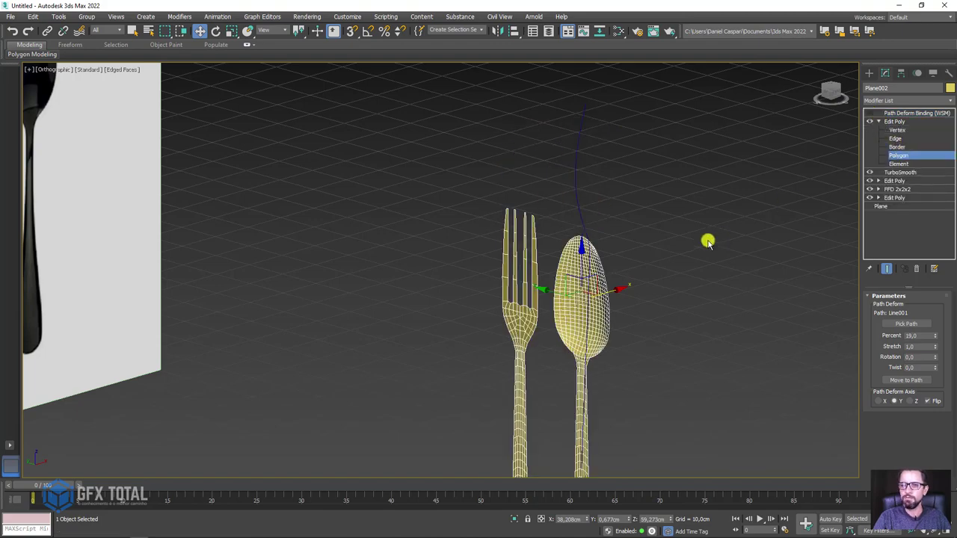
pyautogui.moveTo(708, 240)
pyautogui.keyDown('alt'); pyautogui.mouseDown(button='middle')
pyautogui.moveTo(690, 252)
pyautogui.moveTo(668, 172)
pyautogui.mouseUp(button='middle'); pyautogui.keyUp('alt')
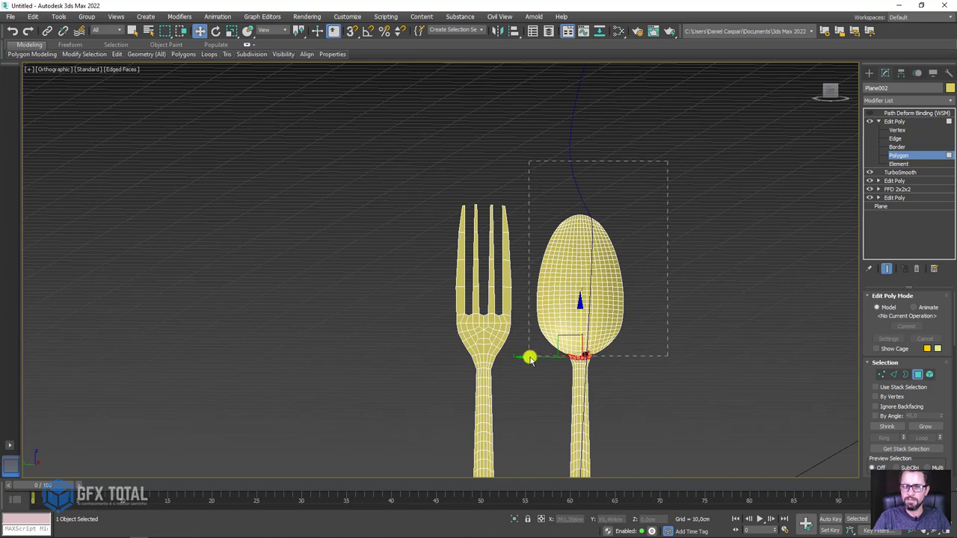
pyautogui.hotkey('ctrl', 'a')
pyautogui.press('z')
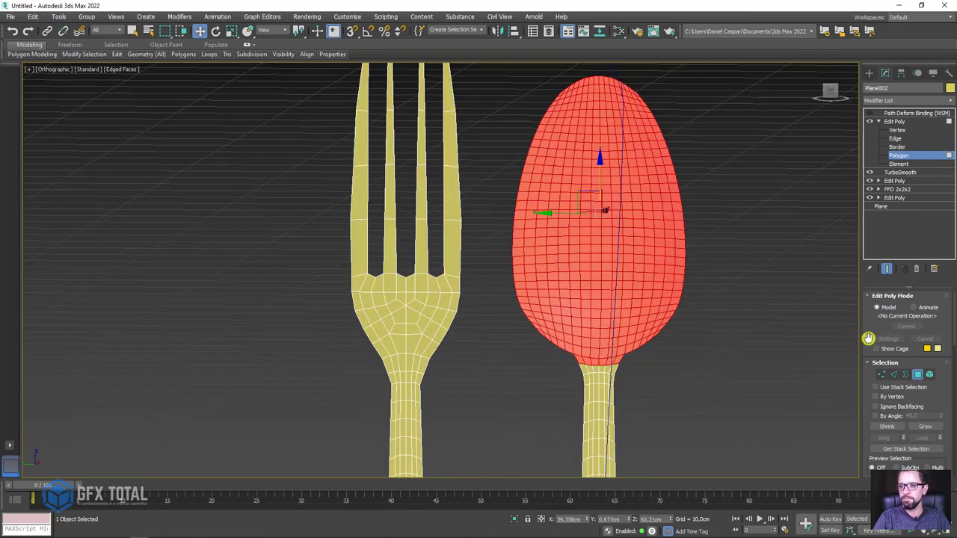
pyautogui.moveTo(868, 338); pyautogui.dragTo(875, 209)
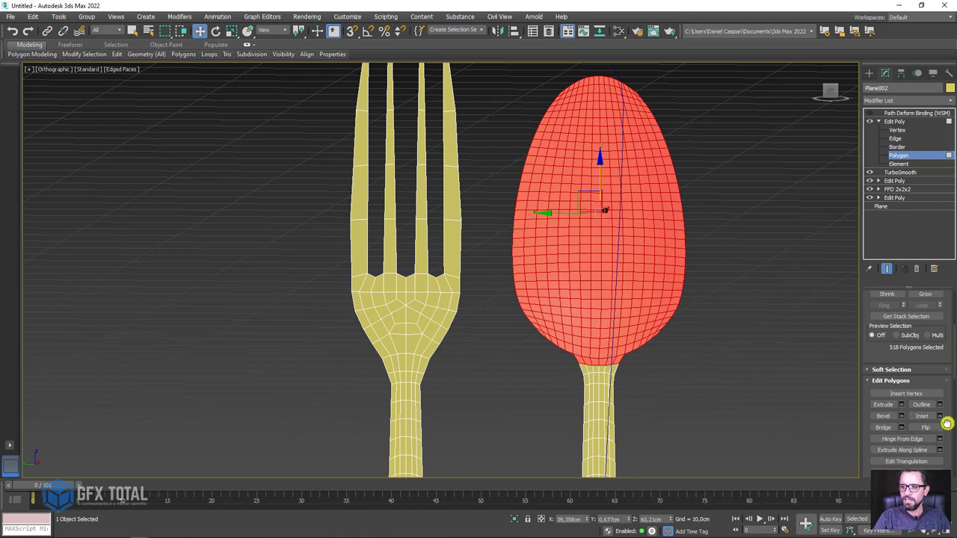
pyautogui.moveTo(946, 423); pyautogui.dragTo(942, 279)
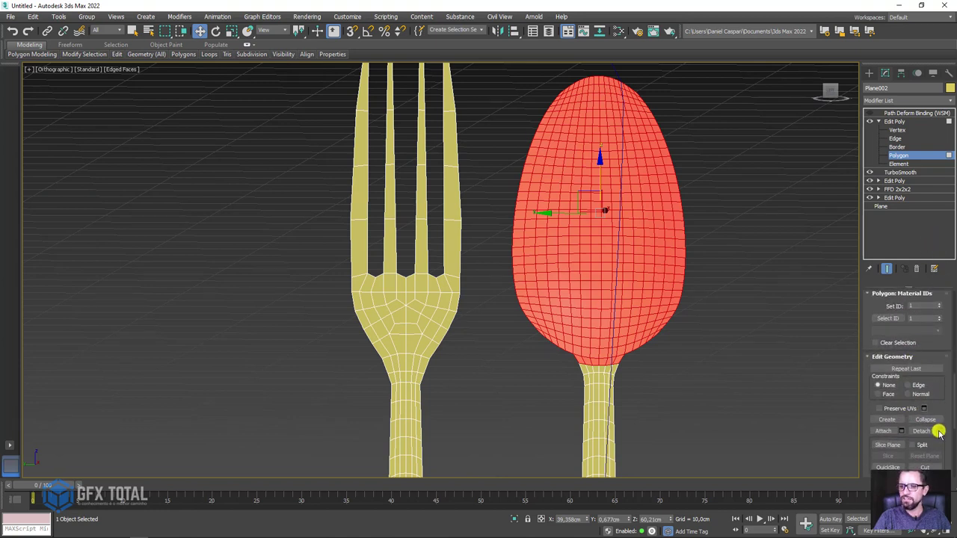
pyautogui.click(922, 431)
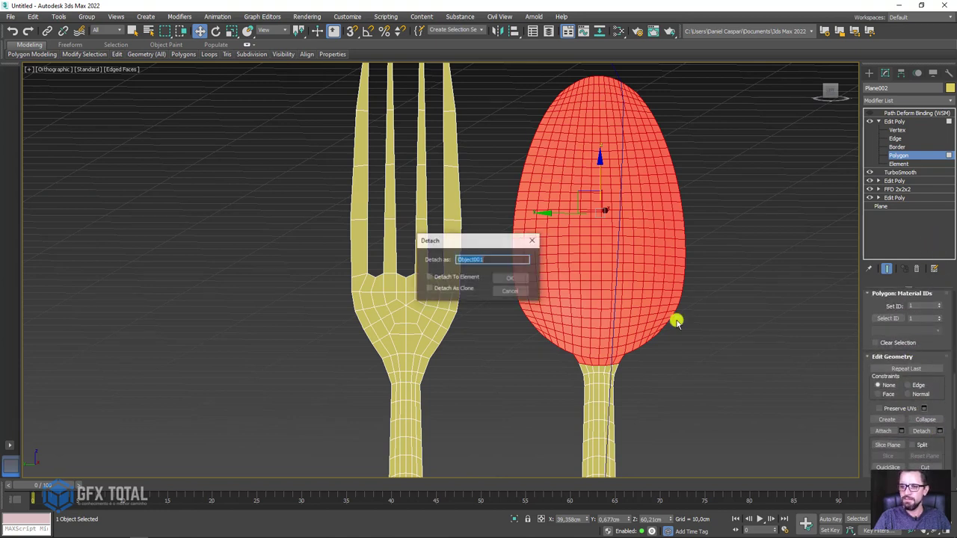
# Step: Detach the spoon head as Object001 and leave polygon level
pyautogui.click(513, 278)
pyautogui.click(888, 122)
pyautogui.scroll(-4, 730, 164)
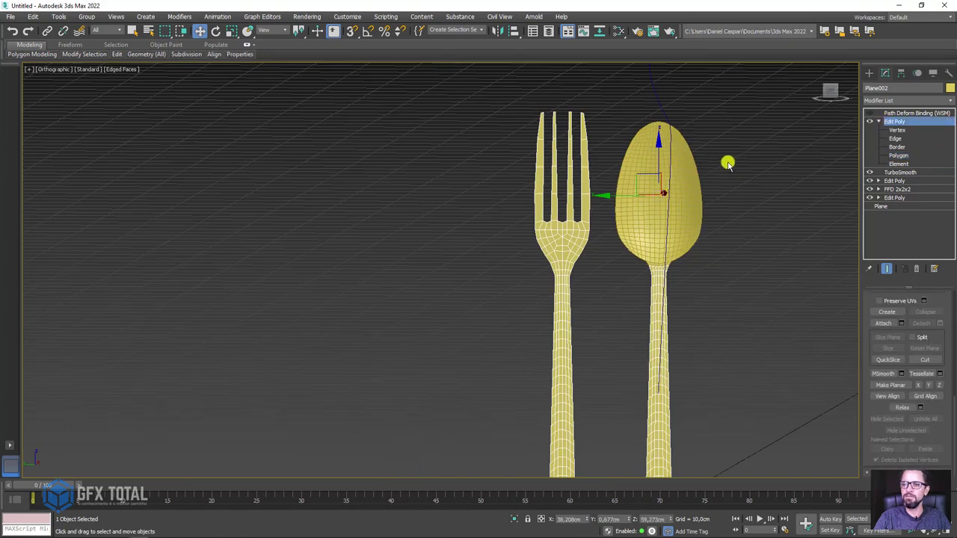
pyautogui.keyDown('alt'); pyautogui.moveTo(870, 111); pyautogui.dragTo(618, 226, button='middle'); pyautogui.keyUp('alt')
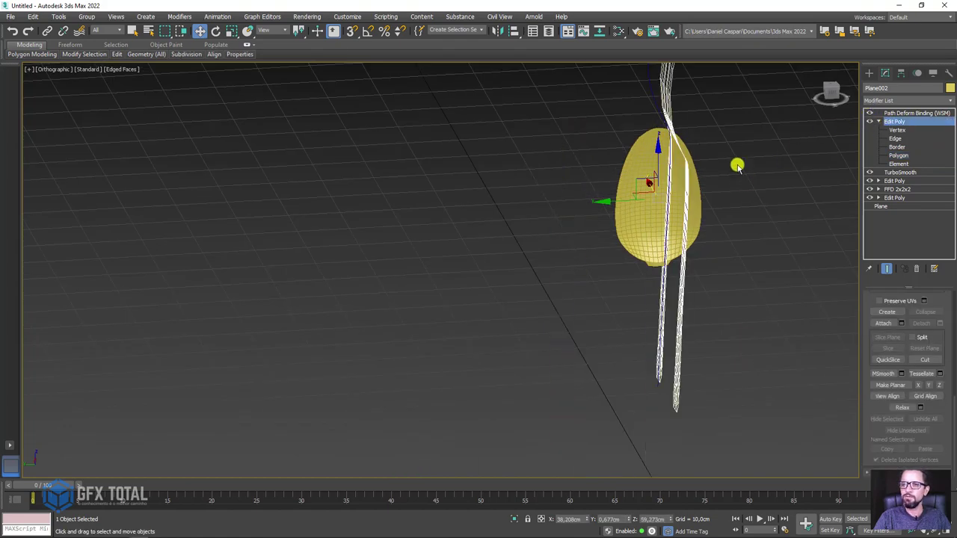
pyautogui.moveTo(589, 224)
pyautogui.keyDown('alt'); pyautogui.mouseDown(button='middle')
pyautogui.moveTo(661, 221)
pyautogui.moveTo(649, 230)
pyautogui.mouseUp(button='middle'); pyautogui.keyUp('alt')
# Step: Set the Path Deform Binding Percent to 18
pyautogui.click(907, 113)
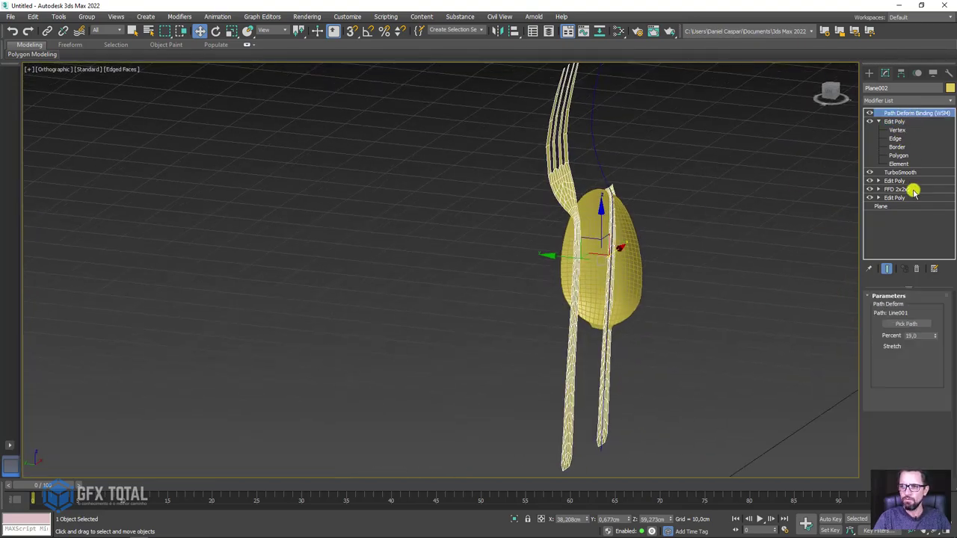
pyautogui.moveTo(936, 335); pyautogui.dragTo(928, 334)
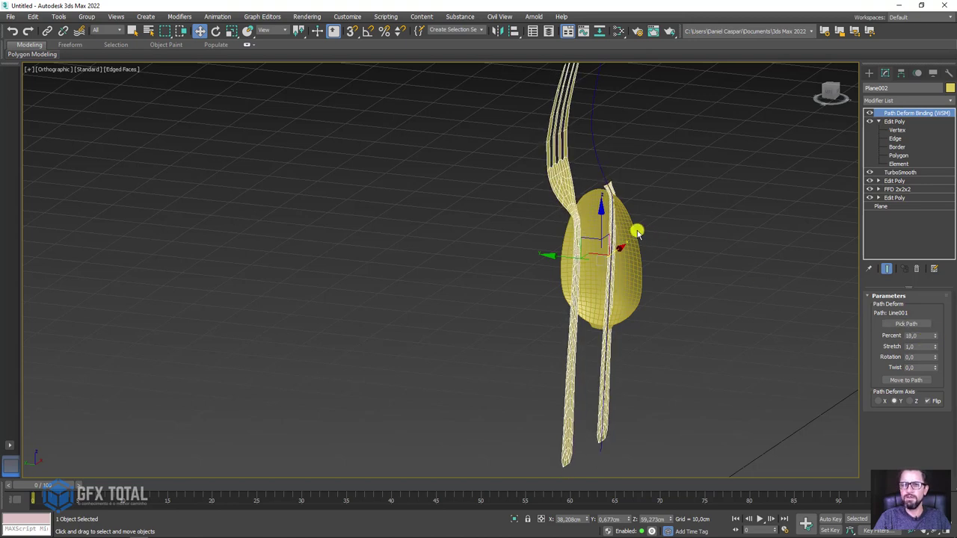
pyautogui.click(602, 172)
# Step: Select Line001's top path vertex and scale its tangents shorter to tighten the bend
pyautogui.click(894, 121)
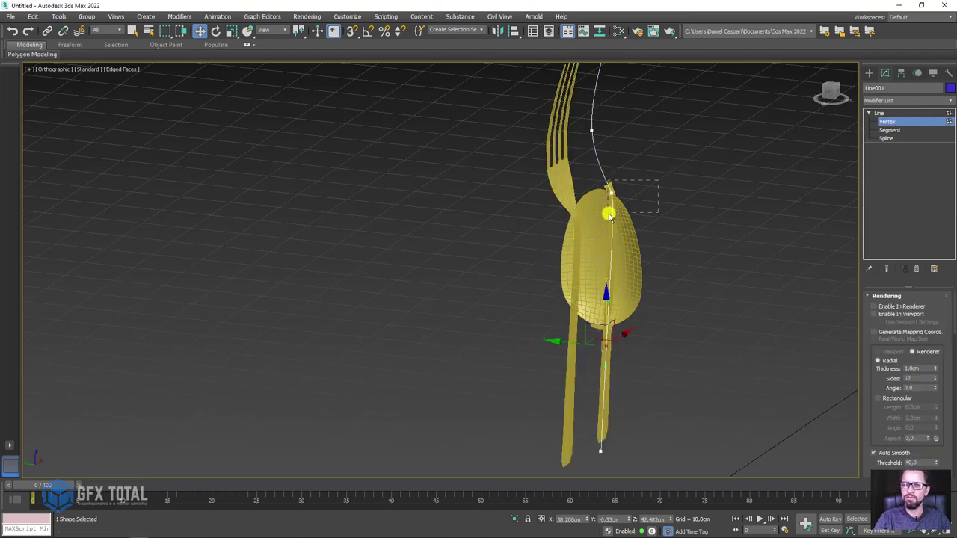
pyautogui.moveTo(609, 213); pyautogui.dragTo(612, 201)
pyautogui.scroll(4, 613, 197)
pyautogui.press('r')
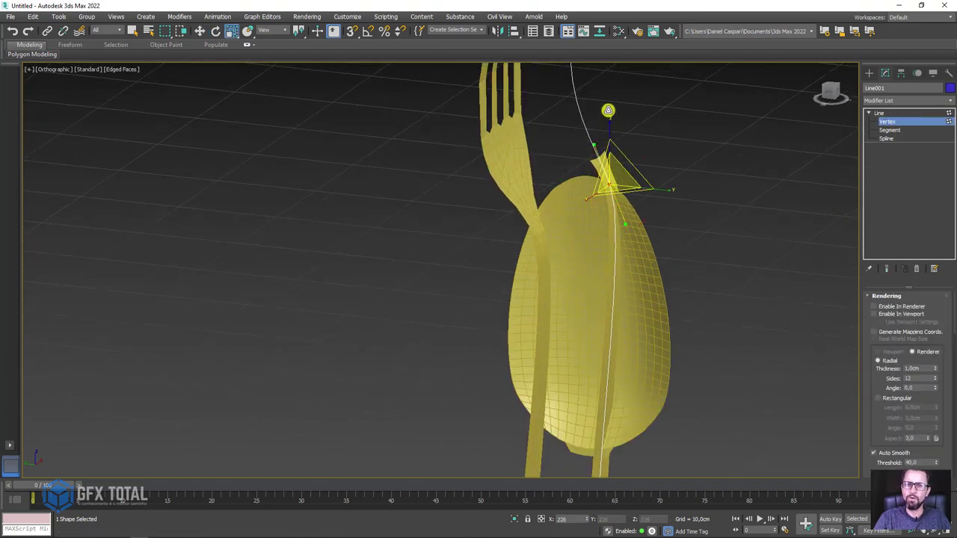
pyautogui.moveTo(608, 111); pyautogui.dragTo(614, 143)
pyautogui.press('e')
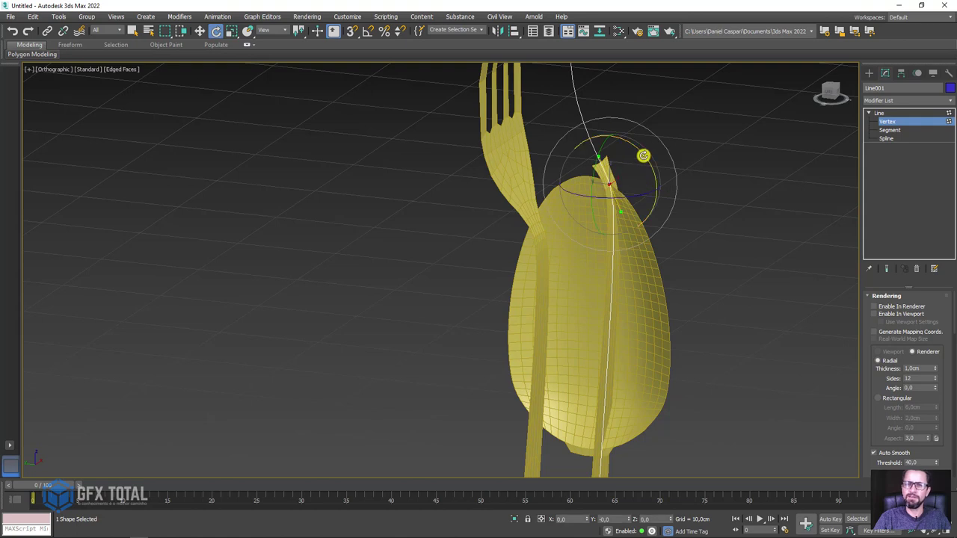
# Step: Select the upper path vertex and reposition it so the path runs straight up
pyautogui.moveTo(644, 135); pyautogui.dragTo(650, 199, button='middle')
pyautogui.click(574, 188)
pyautogui.press('w')
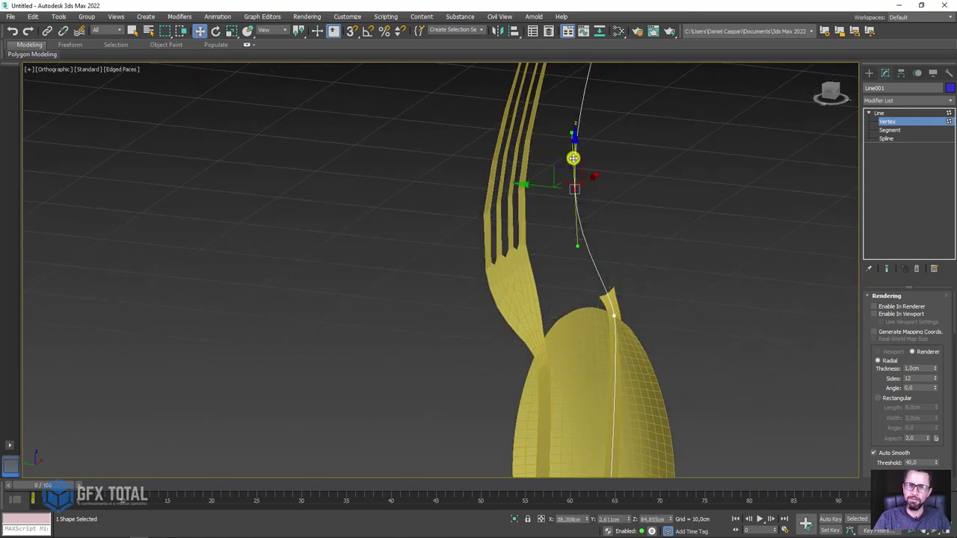
pyautogui.moveTo(565, 165)
pyautogui.keyDown('alt'); pyautogui.mouseDown(button='middle')
pyautogui.moveTo(591, 216)
pyautogui.moveTo(668, 243)
pyautogui.moveTo(631, 241)
pyautogui.moveTo(622, 222)
pyautogui.moveTo(577, 258)
pyautogui.mouseUp(button='middle'); pyautogui.keyUp('alt')
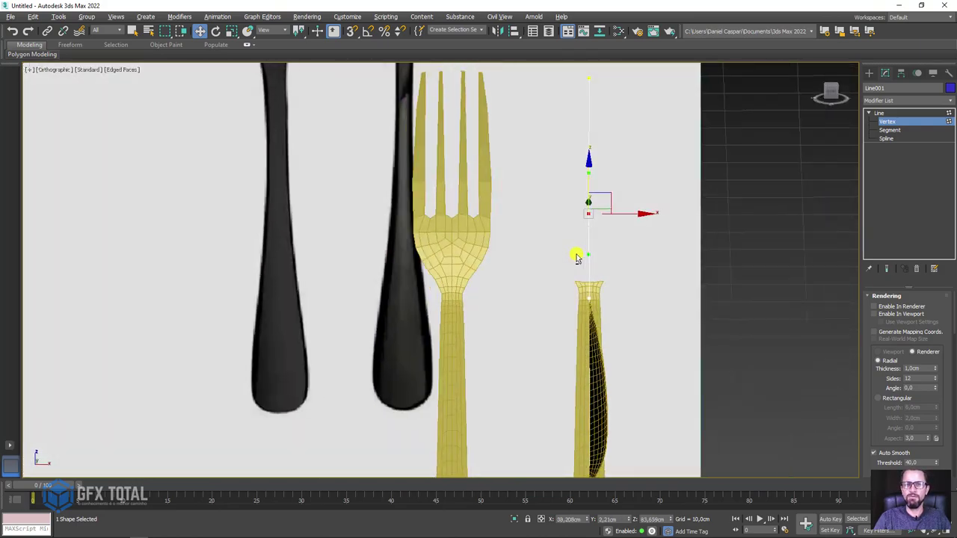
pyautogui.moveTo(684, 204)
pyautogui.keyDown('alt'); pyautogui.mouseDown(button='middle')
pyautogui.moveTo(723, 259)
pyautogui.moveTo(716, 222)
pyautogui.mouseUp(button='middle'); pyautogui.keyUp('alt')
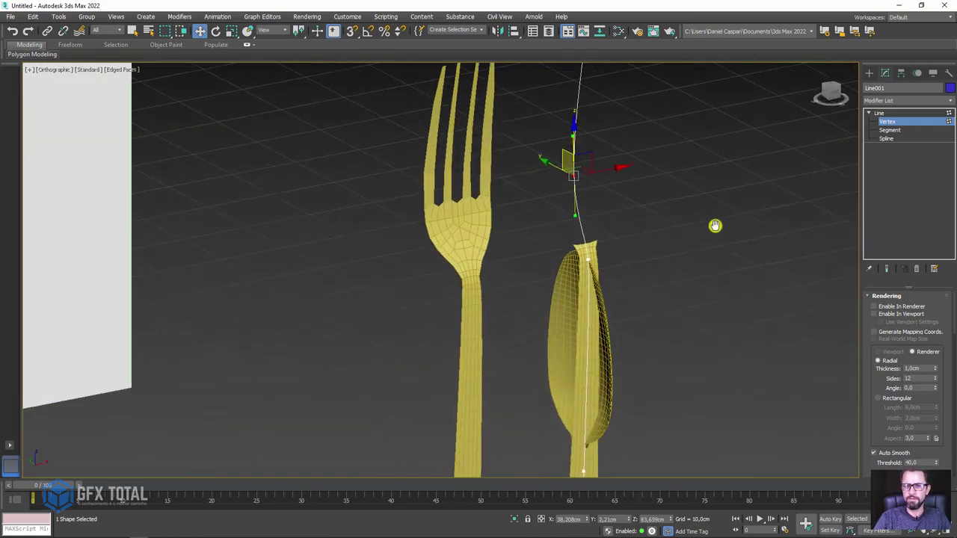
# Step: Exit vertex editing on Line001 and reselect the fork-and-handle mesh Plane002
pyautogui.click(880, 113)
pyautogui.moveTo(636, 272)
pyautogui.keyDown('alt'); pyautogui.mouseDown(button='middle')
pyautogui.moveTo(679, 278)
pyautogui.moveTo(549, 274)
pyautogui.mouseUp(button='middle'); pyautogui.keyUp('alt')
pyautogui.keyDown('ctrl'); pyautogui.click(540, 251); pyautogui.keyUp('ctrl')
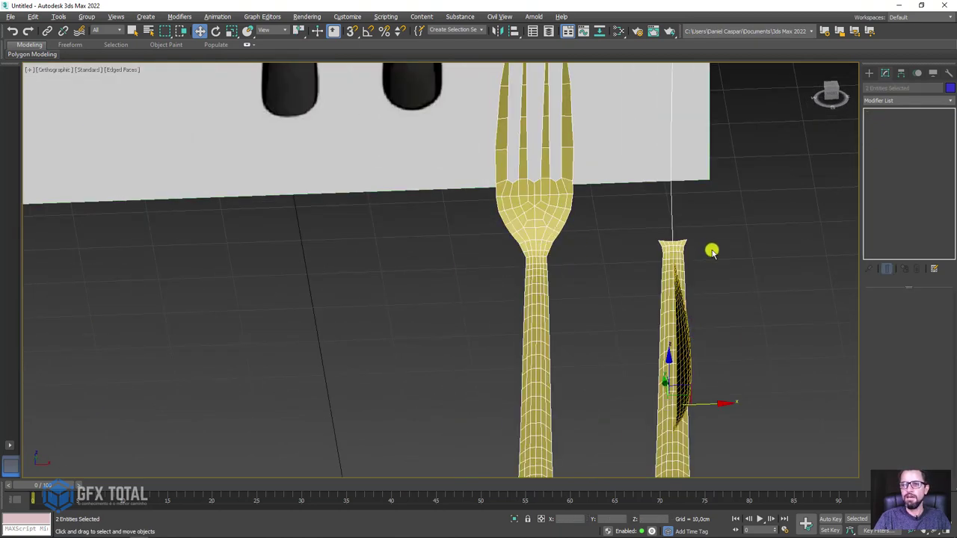
pyautogui.moveTo(712, 252)
pyautogui.keyDown('alt'); pyautogui.mouseDown(button='middle')
pyautogui.moveTo(747, 265)
pyautogui.moveTo(601, 217)
pyautogui.mouseUp(button='middle'); pyautogui.keyUp('alt')
# Step: Collapse Plane002's Path Deform Binding stack to Editable Poly and move it left along X
pyautogui.keyDown('alt'); pyautogui.click(590, 218); pyautogui.keyUp('alt')
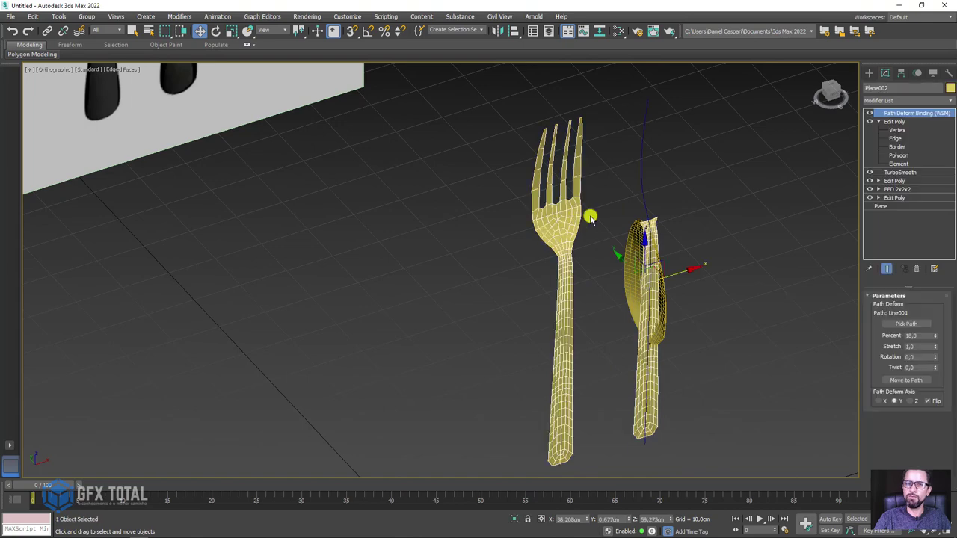
pyautogui.keyDown('alt'); pyautogui.moveTo(692, 268); pyautogui.dragTo(779, 232, button='middle'); pyautogui.keyUp('alt')
pyautogui.hotkey('shift', 'z')
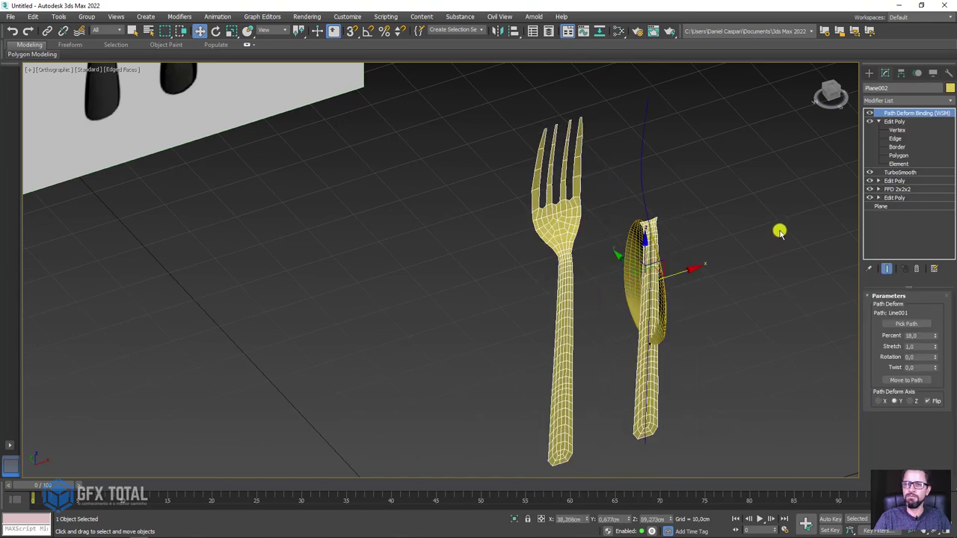
pyautogui.click(923, 121)
pyautogui.click(907, 113)
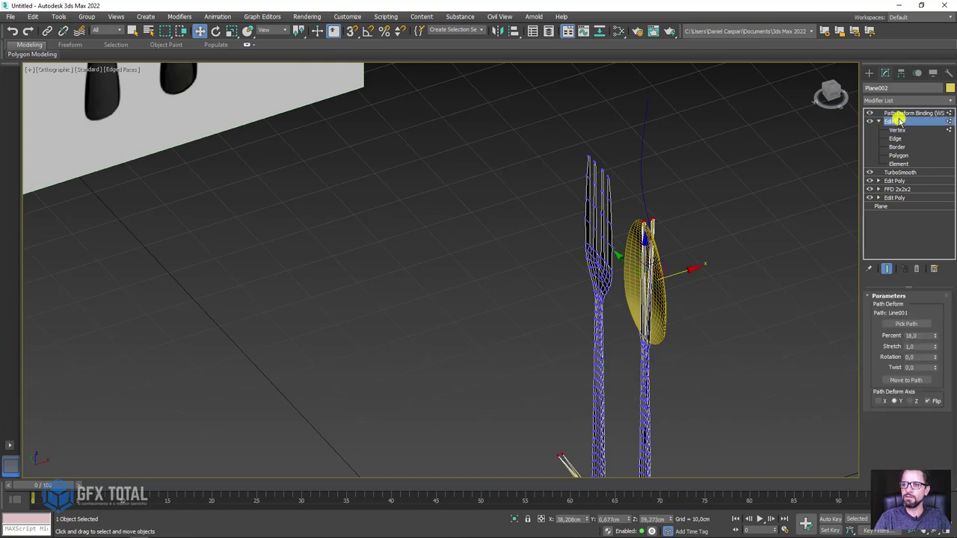
pyautogui.click(895, 121)
pyautogui.click(898, 113)
pyautogui.rightClick(895, 113)
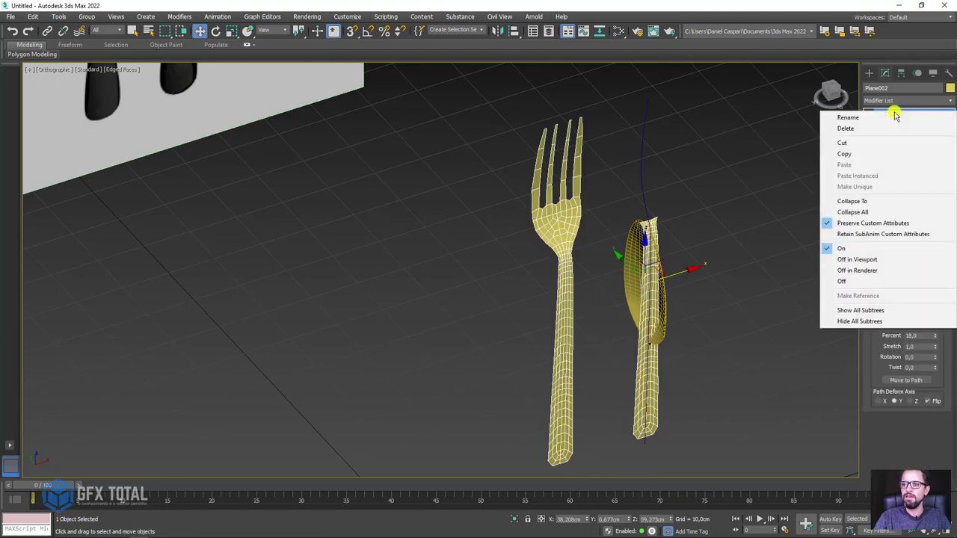
pyautogui.click(862, 202)
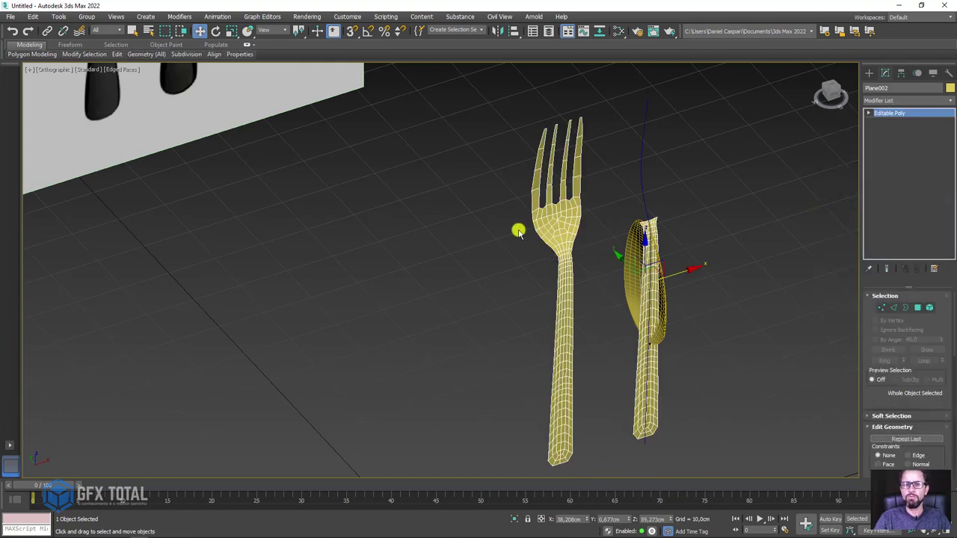
pyautogui.moveTo(688, 279); pyautogui.dragTo(603, 206)
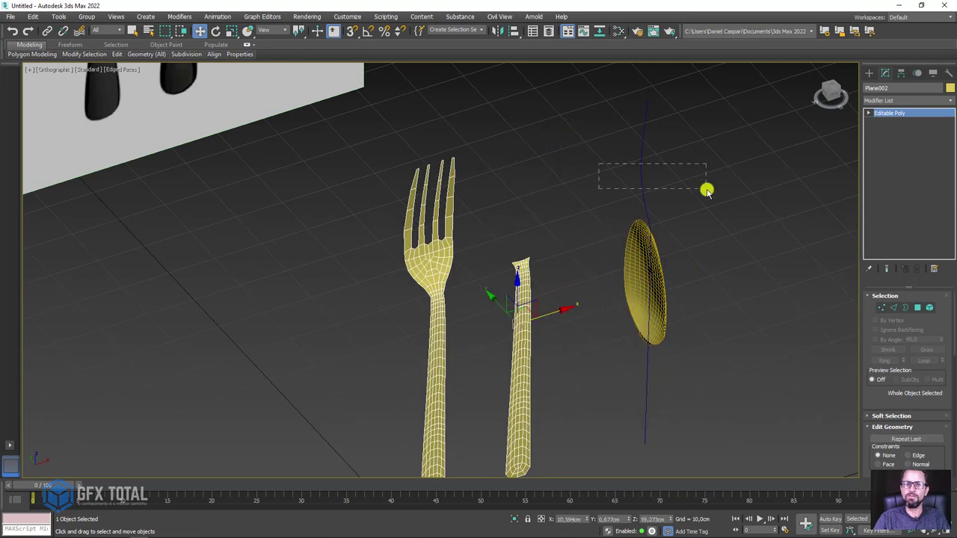
# Step: Delete the path curve and rotate the spoon bowl about 90° to face up
pyautogui.moveTo(707, 190); pyautogui.dragTo(703, 219)
pyautogui.press('Delete')
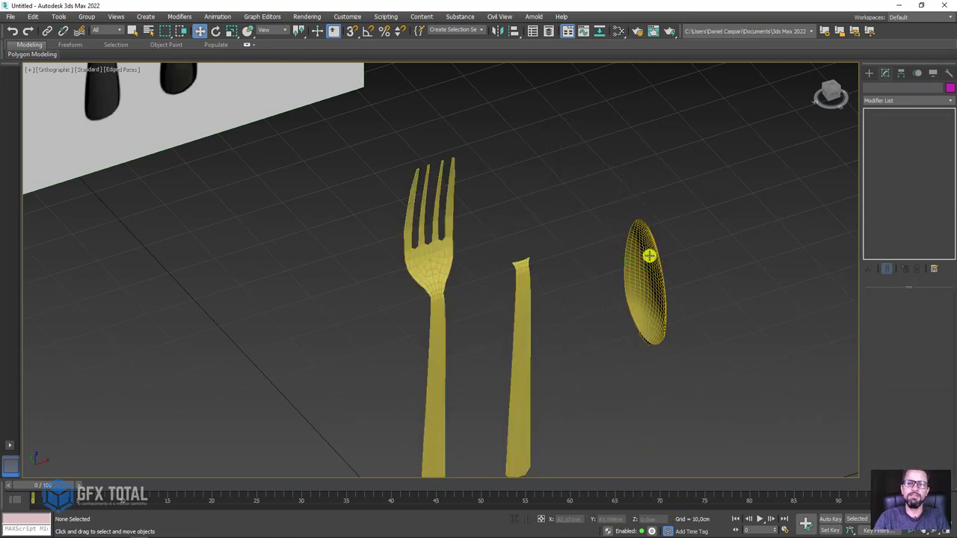
pyautogui.click(669, 301)
pyautogui.press('e')
pyautogui.moveTo(652, 314)
pyautogui.mouseDown()
pyautogui.moveTo(742, 296)
pyautogui.moveTo(696, 317)
pyautogui.mouseUp()
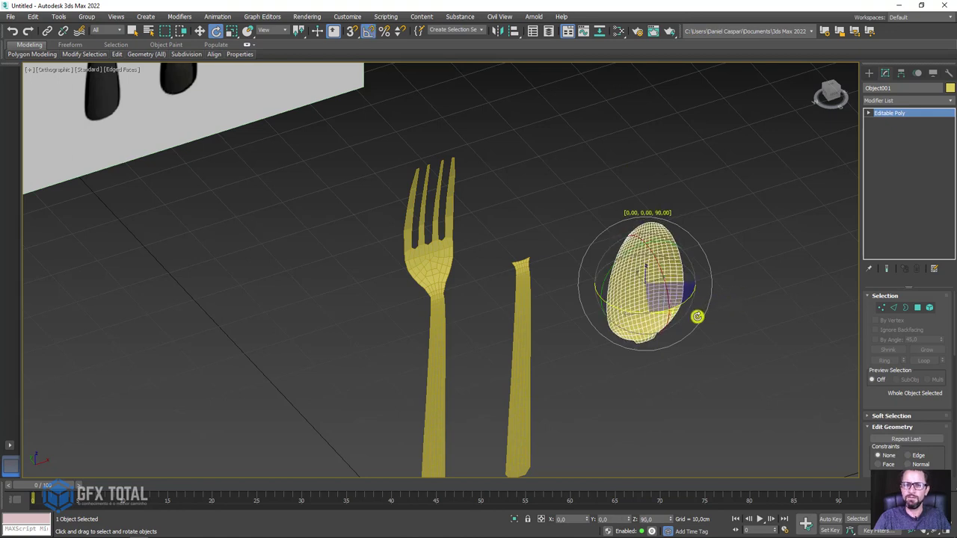
pyautogui.press('w')
# Step: Align the bowl to the handle on X Position, pivot point to pivot point, and raise it
pyautogui.click(515, 30)
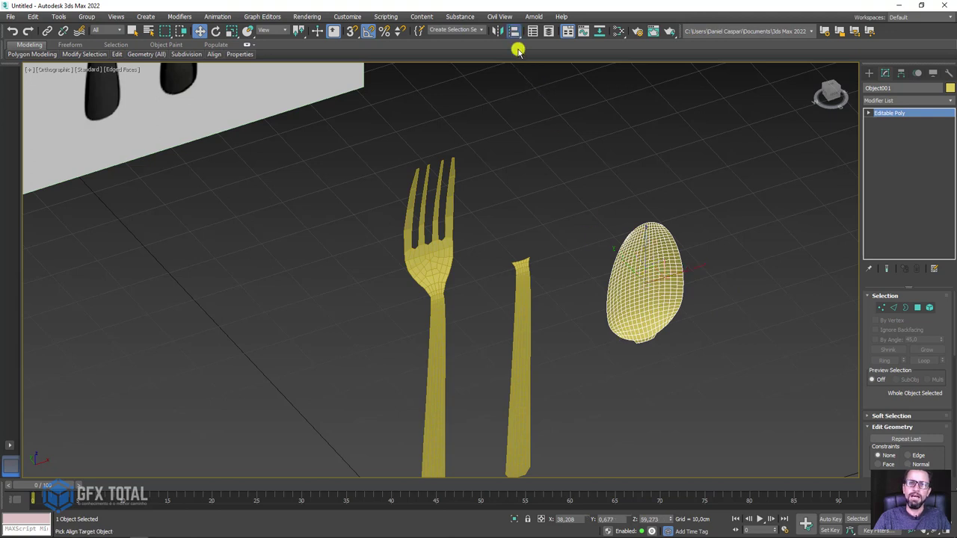
pyautogui.click(525, 291)
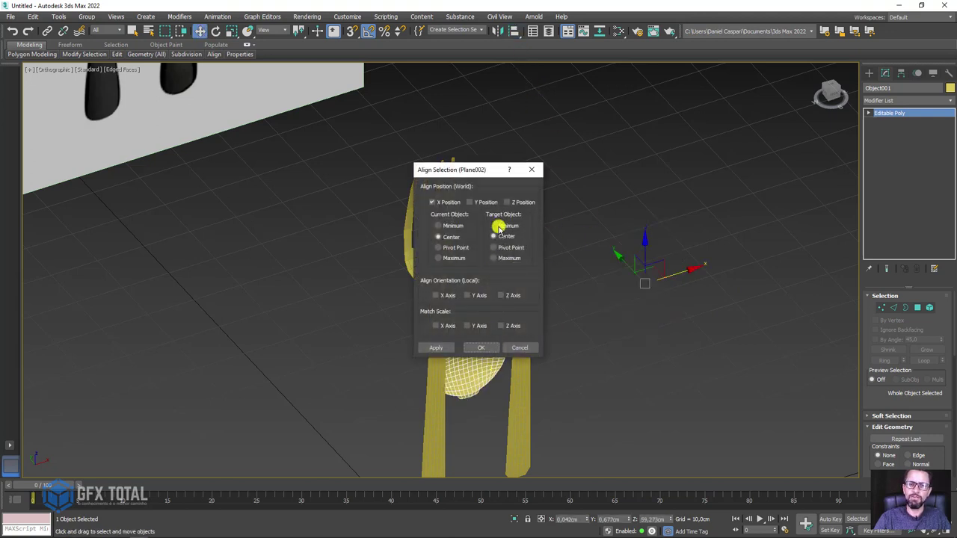
pyautogui.click(500, 249)
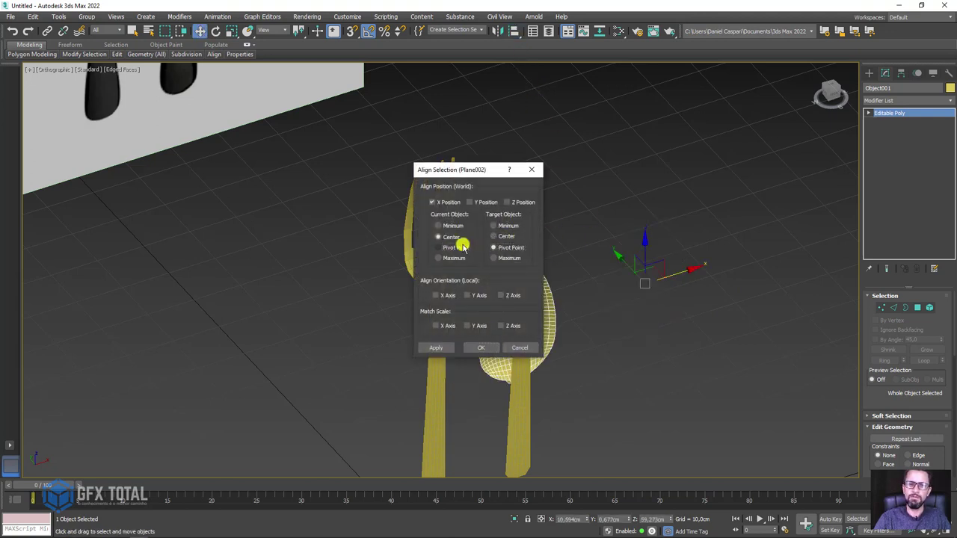
pyautogui.click(485, 348)
pyautogui.moveTo(516, 284); pyautogui.dragTo(514, 179)
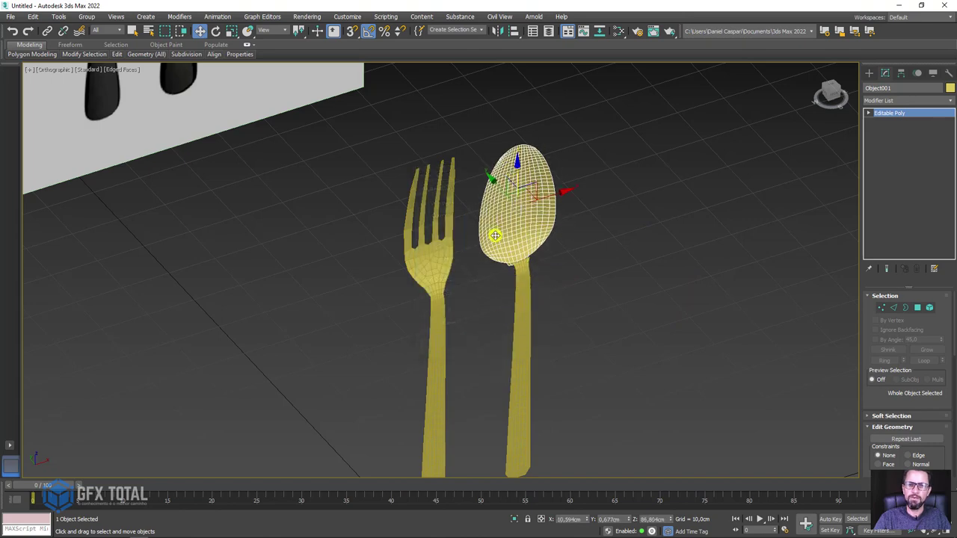
# Step: In Front view, move the bowl up and in depth to match the reference spoon and handle
pyautogui.keyDown('alt'); pyautogui.moveTo(495, 235); pyautogui.dragTo(506, 215, button='middle'); pyautogui.keyUp('alt')
pyautogui.press('f')
pyautogui.press('z')
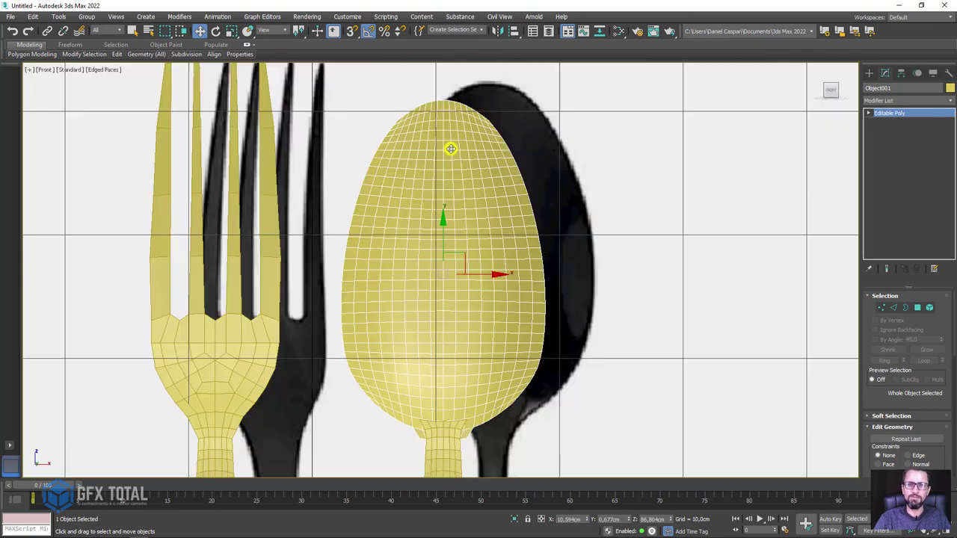
pyautogui.moveTo(453, 342); pyautogui.dragTo(469, 300, button='middle')
pyautogui.moveTo(459, 188); pyautogui.dragTo(470, 162)
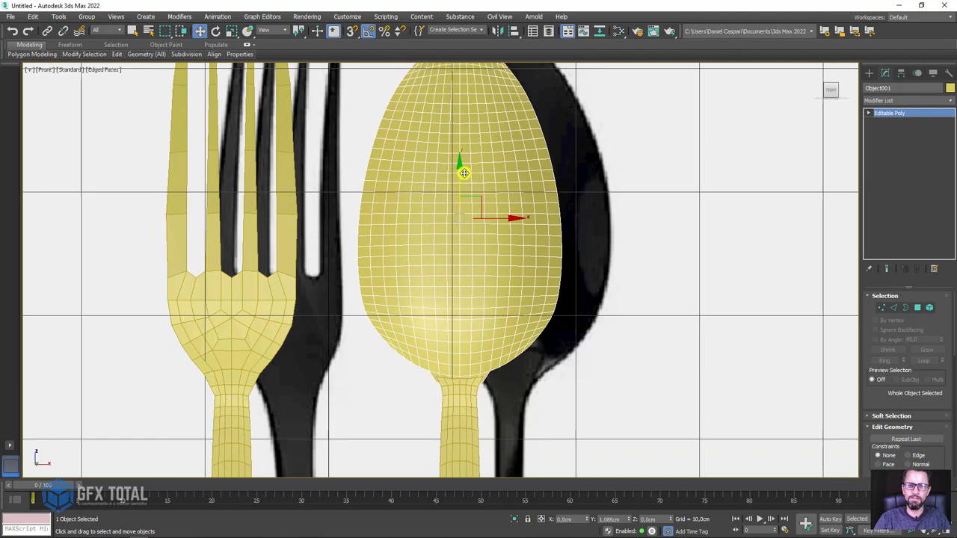
pyautogui.keyDown('alt'); pyautogui.moveTo(463, 227); pyautogui.dragTo(534, 220, button='middle'); pyautogui.keyUp('alt')
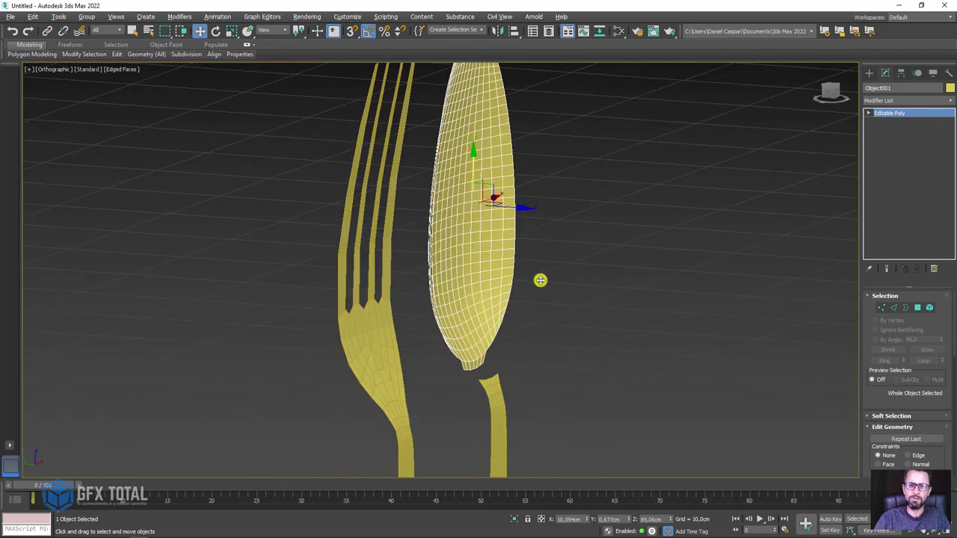
pyautogui.moveTo(427, 205); pyautogui.dragTo(434, 203)
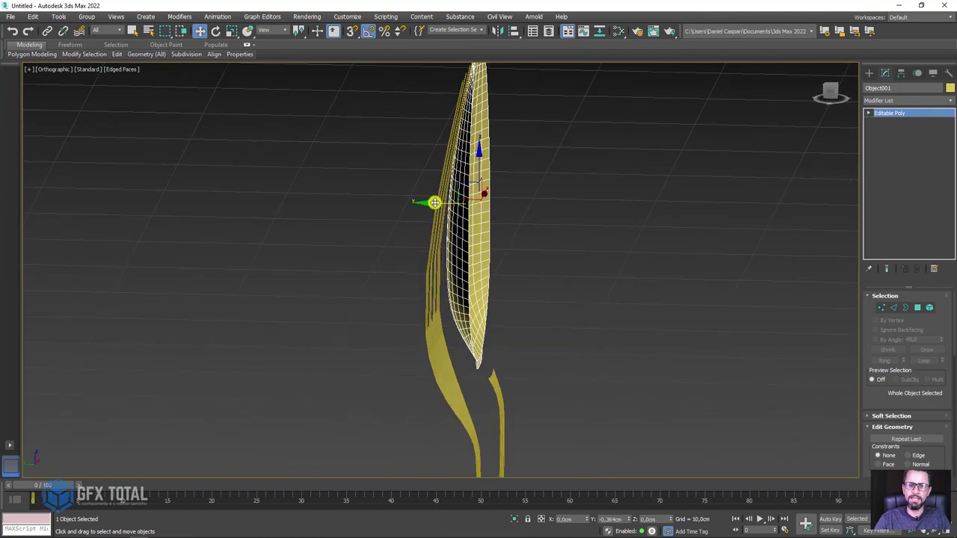
pyautogui.scroll(5, 539, 300)
# Step: Select the edge loop at the bowl's tip and nudge it slightly outward
pyautogui.click(894, 308)
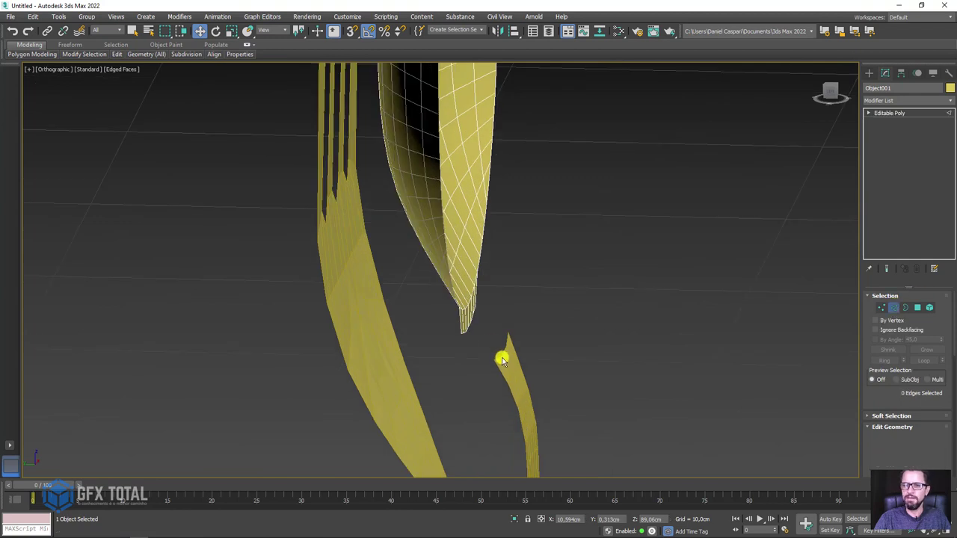
pyautogui.scroll(3, 478, 344)
pyautogui.scroll(3, 460, 333)
pyautogui.click(472, 344)
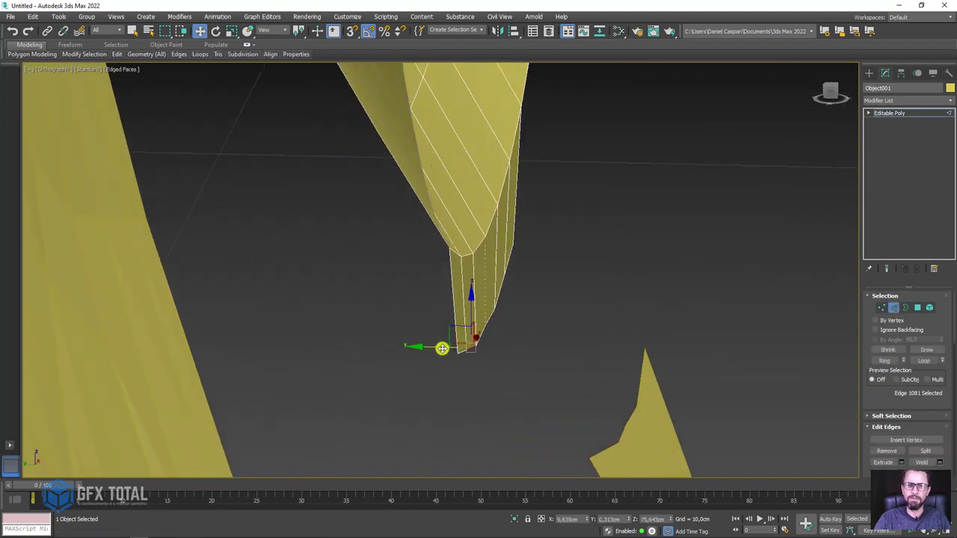
pyautogui.doubleClick(460, 348)
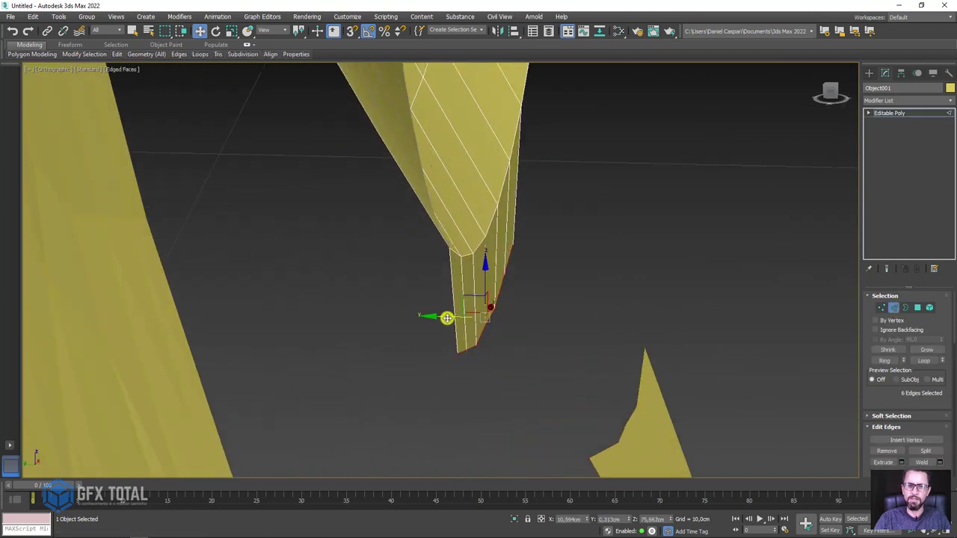
pyautogui.moveTo(447, 318)
pyautogui.keyDown('alt'); pyautogui.mouseDown(button='middle')
pyautogui.moveTo(504, 306)
pyautogui.moveTo(632, 337)
pyautogui.moveTo(511, 317)
pyautogui.mouseUp(button='middle'); pyautogui.keyUp('alt')
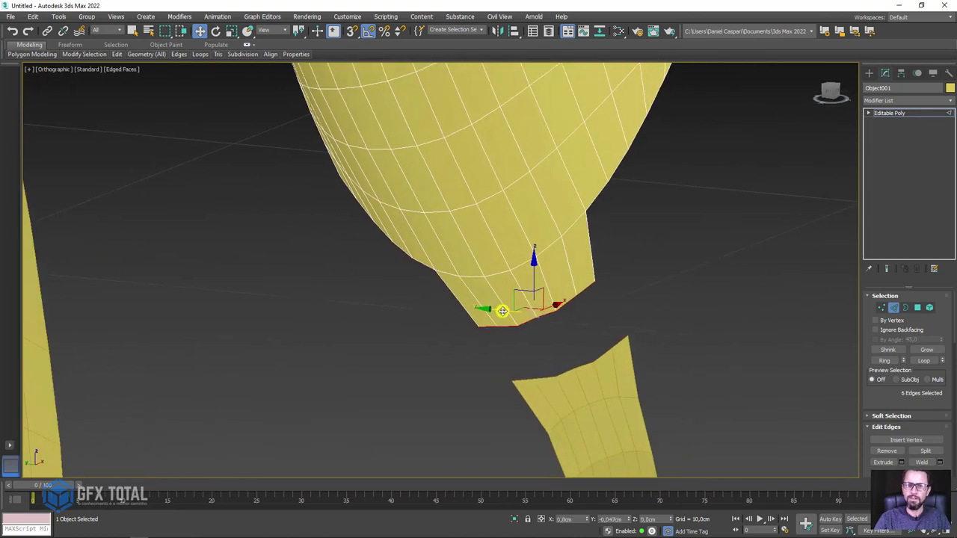
pyautogui.moveTo(499, 310); pyautogui.dragTo(505, 311)
# Step: Attach the handle to the bowl mesh and bridge the tip loop to the handle's top
pyautogui.moveTo(886, 428); pyautogui.dragTo(878, 227)
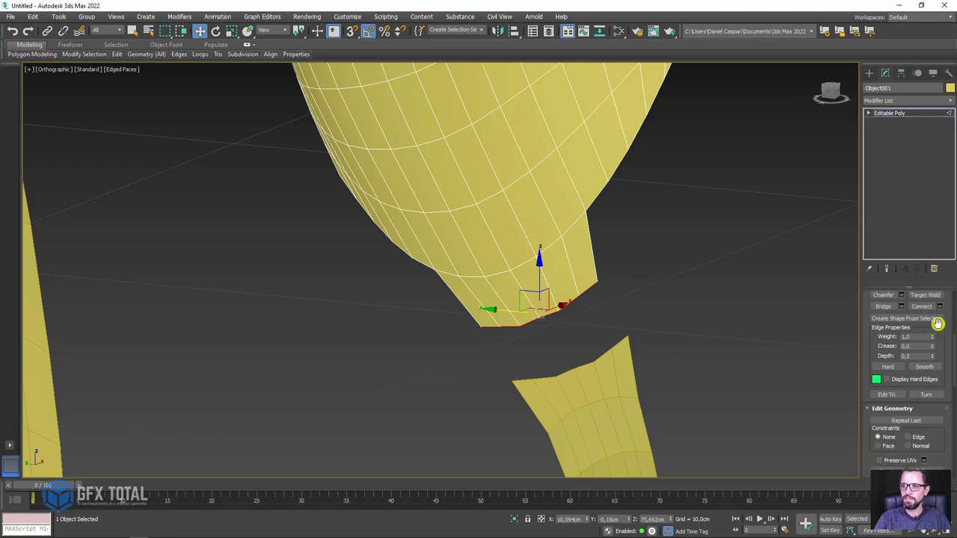
pyautogui.scroll(-3, 935, 356)
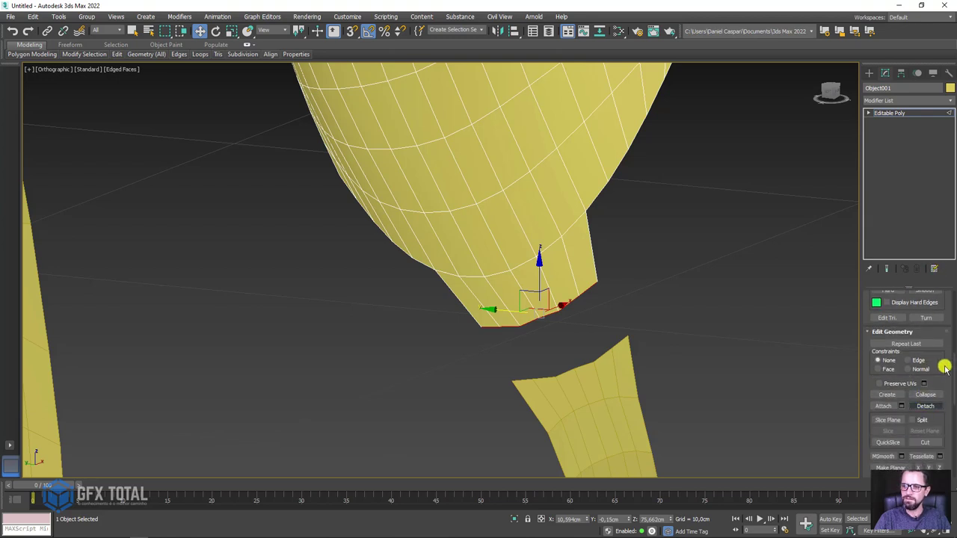
pyautogui.click(885, 407)
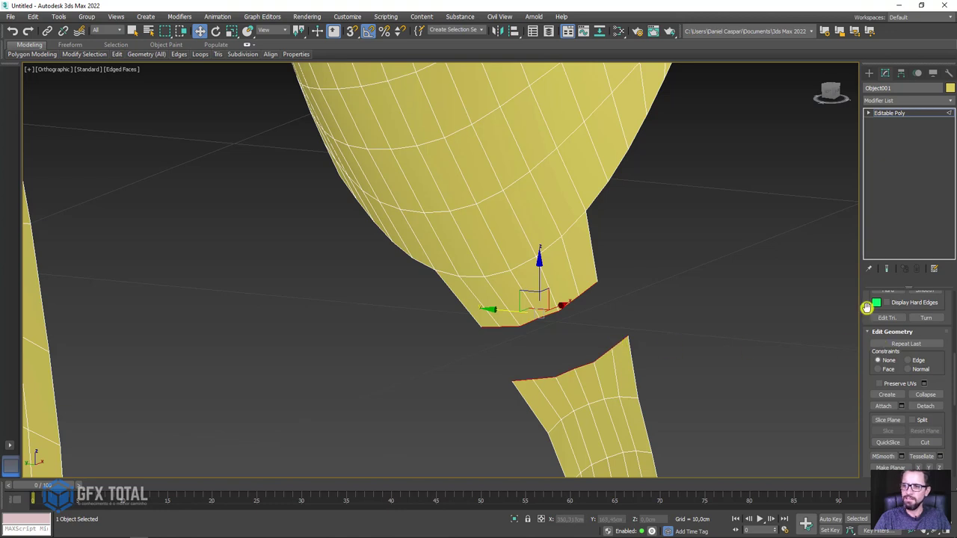
pyautogui.moveTo(867, 307); pyautogui.dragTo(874, 395)
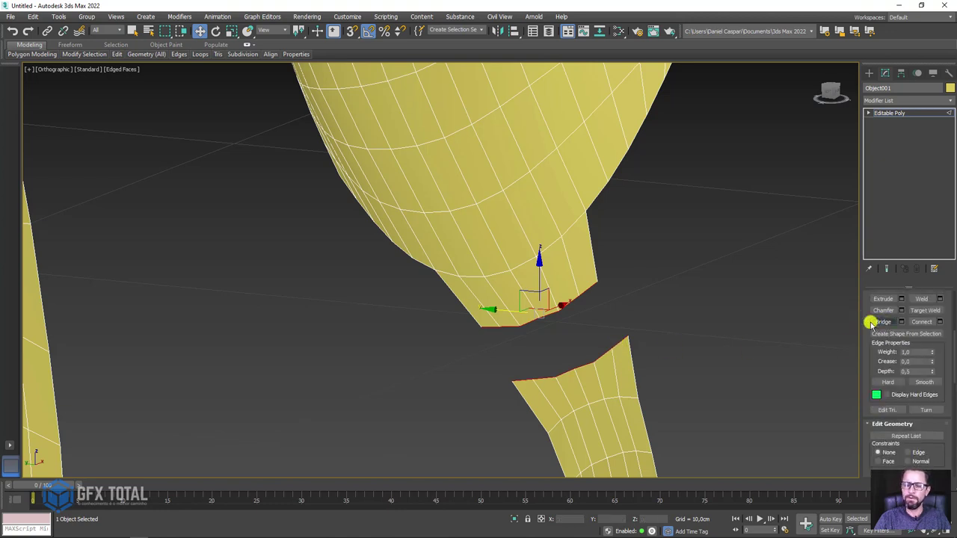
pyautogui.rightClick(701, 320)
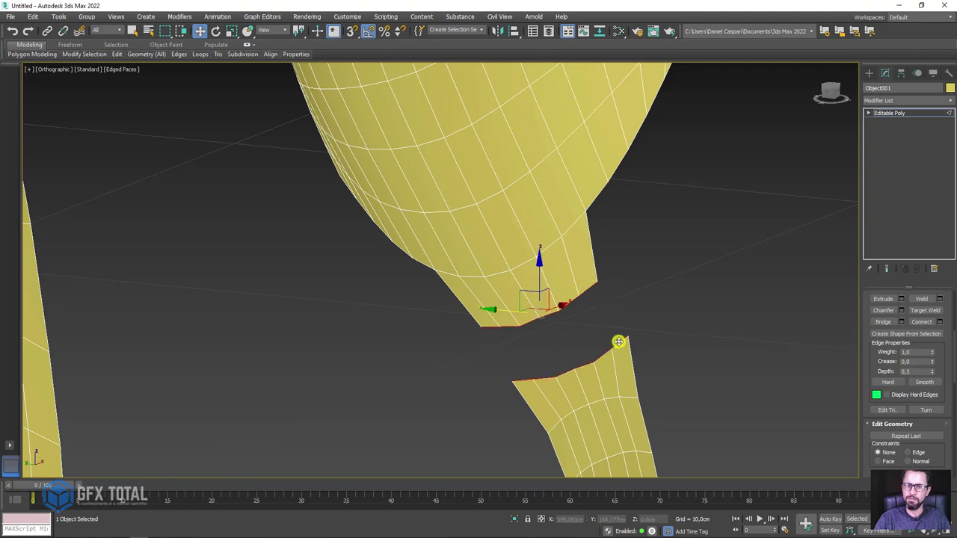
pyautogui.click(890, 321)
# Step: Select the neck's lower edge loop and scale it narrower in X
pyautogui.scroll(2, 763, 327)
pyautogui.scroll(2, 575, 300)
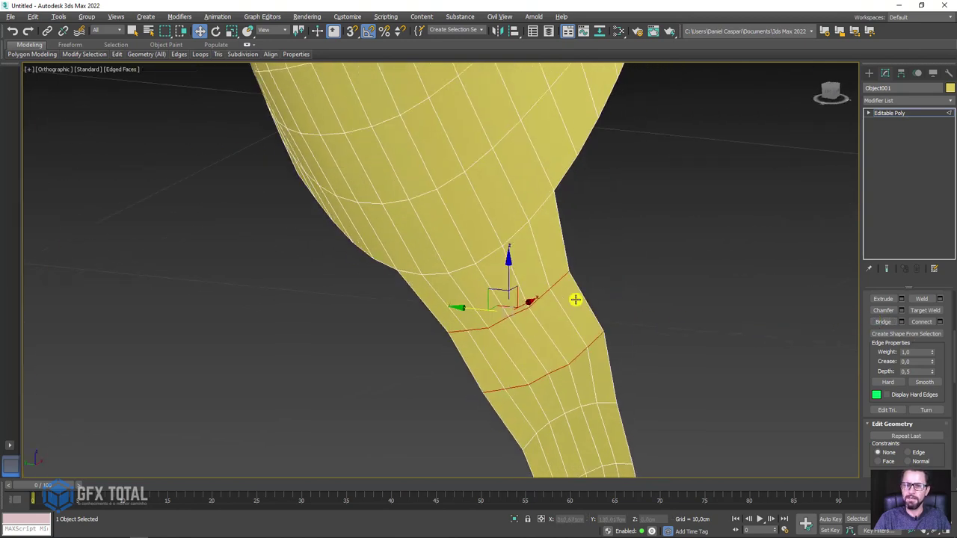
pyautogui.keyDown('alt'); pyautogui.moveTo(543, 334); pyautogui.dragTo(516, 342, button='middle'); pyautogui.keyUp('alt')
pyautogui.doubleClick(500, 376)
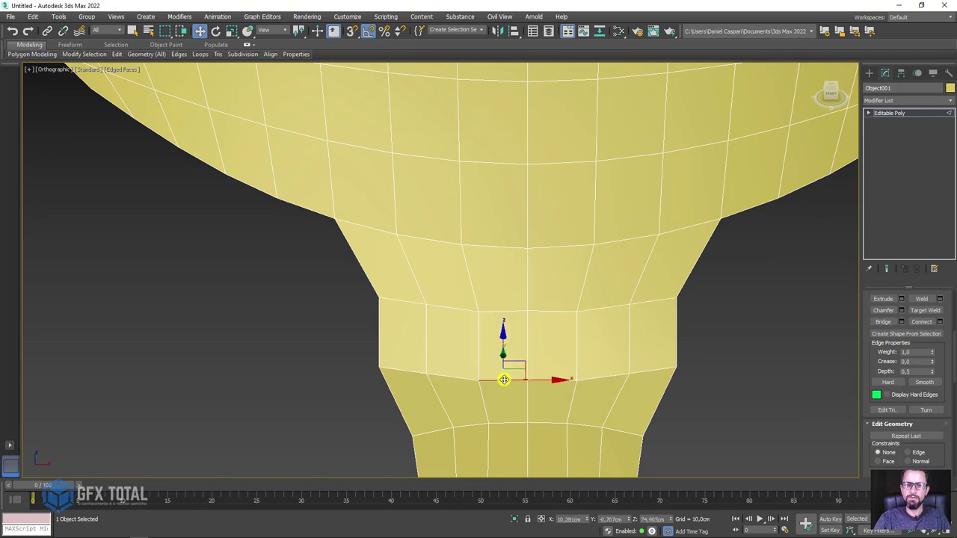
pyautogui.press('e')
pyautogui.press('r')
pyautogui.moveTo(588, 379); pyautogui.dragTo(589, 375)
pyautogui.scroll(-3, 595, 385)
# Step: Return Object001 to object level and orbit around the fork and spoon to inspect them
pyautogui.scroll(-2, 617, 399)
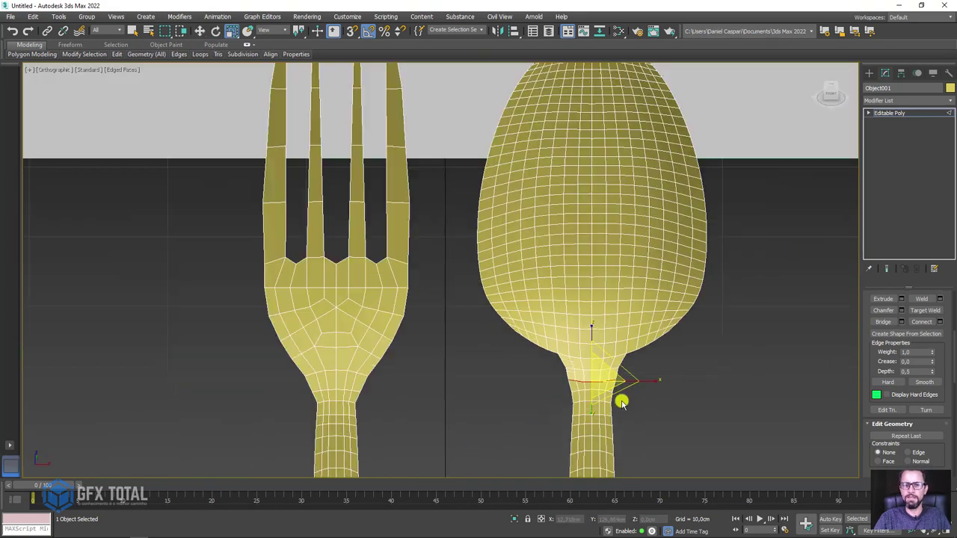
pyautogui.moveTo(620, 398)
pyautogui.keyDown('alt'); pyautogui.mouseDown(button='middle')
pyautogui.moveTo(683, 390)
pyautogui.moveTo(719, 269)
pyautogui.mouseUp(button='middle'); pyautogui.keyUp('alt')
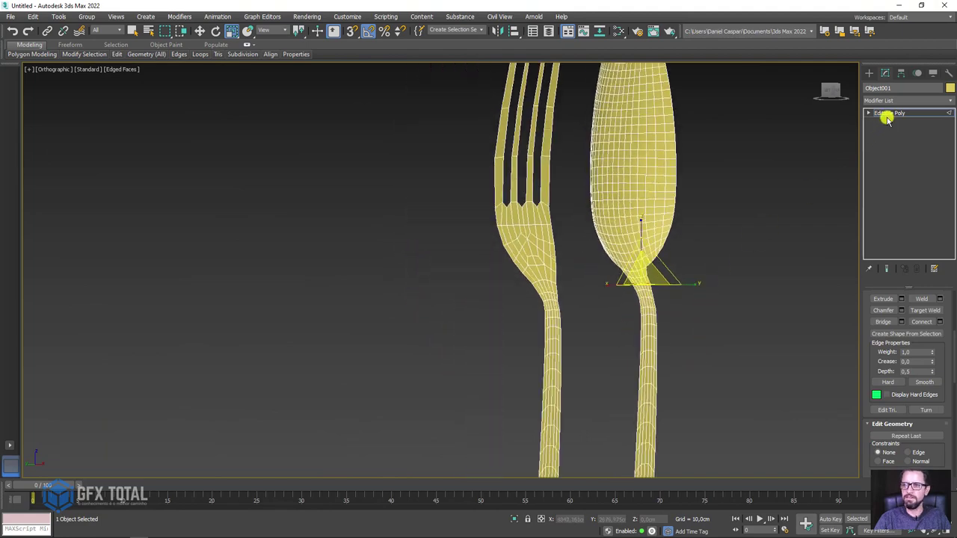
pyautogui.click(889, 113)
pyautogui.moveTo(786, 177)
pyautogui.keyDown('alt'); pyautogui.mouseDown(button='middle')
pyautogui.moveTo(705, 234)
pyautogui.moveTo(523, 261)
pyautogui.moveTo(608, 267)
pyautogui.moveTo(501, 256)
pyautogui.moveTo(547, 276)
pyautogui.moveTo(364, 277)
pyautogui.moveTo(607, 262)
pyautogui.moveTo(451, 208)
pyautogui.mouseUp(button='middle'); pyautogui.keyUp('alt')
pyautogui.scroll(5, 534, 263)
pyautogui.moveTo(686, 242)
pyautogui.keyDown('alt'); pyautogui.mouseDown(button='middle')
pyautogui.moveTo(513, 239)
pyautogui.moveTo(624, 274)
pyautogui.mouseUp(button='middle'); pyautogui.keyUp('alt')
pyautogui.scroll(3, 624, 273)
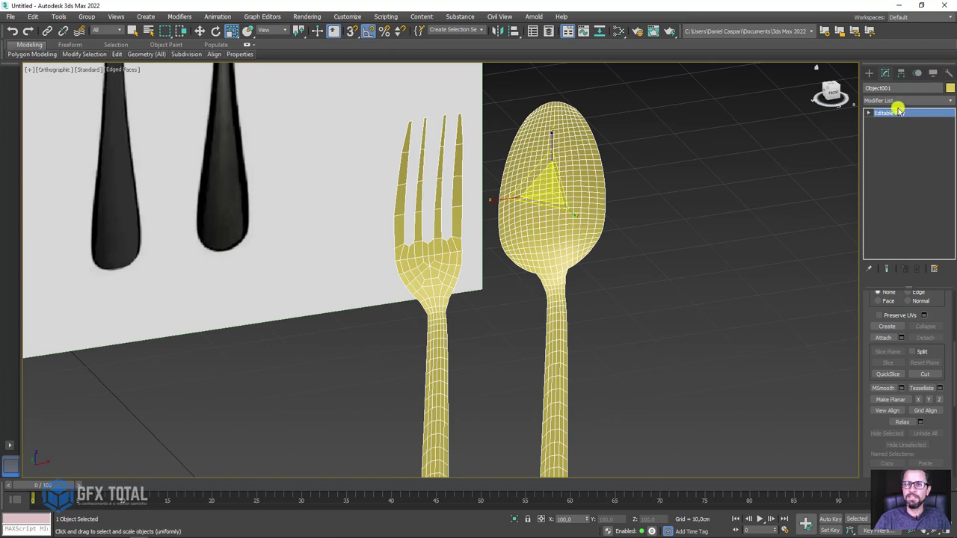
pyautogui.scroll(2, 496, 220)
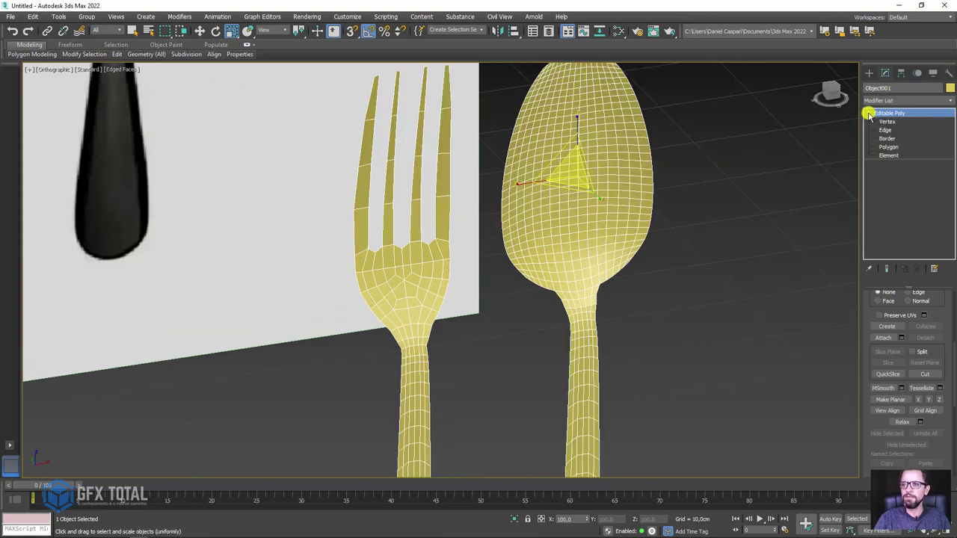
# Step: Check the mesh's vertices and fork-tine polygons in Front view, then exit sub-object mode
pyautogui.click(887, 121)
pyautogui.moveTo(494, 213); pyautogui.dragTo(522, 248, button='middle')
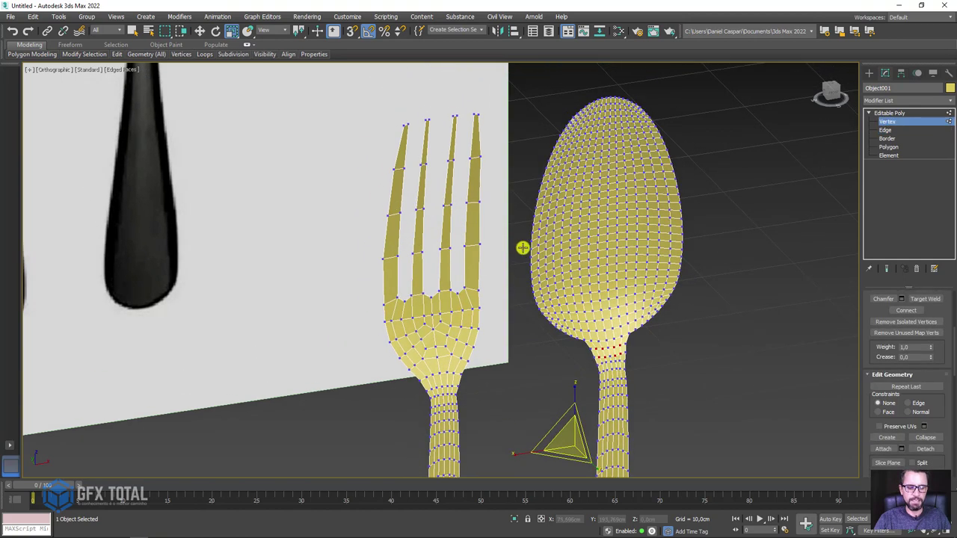
pyautogui.press('f')
pyautogui.scroll(2, 412, 98)
pyautogui.scroll(3, 447, 173)
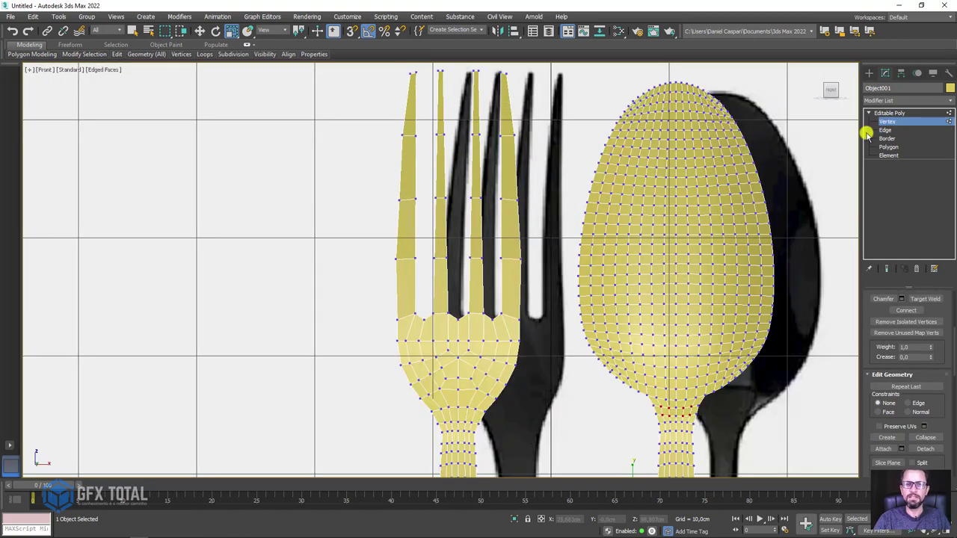
pyautogui.click(894, 147)
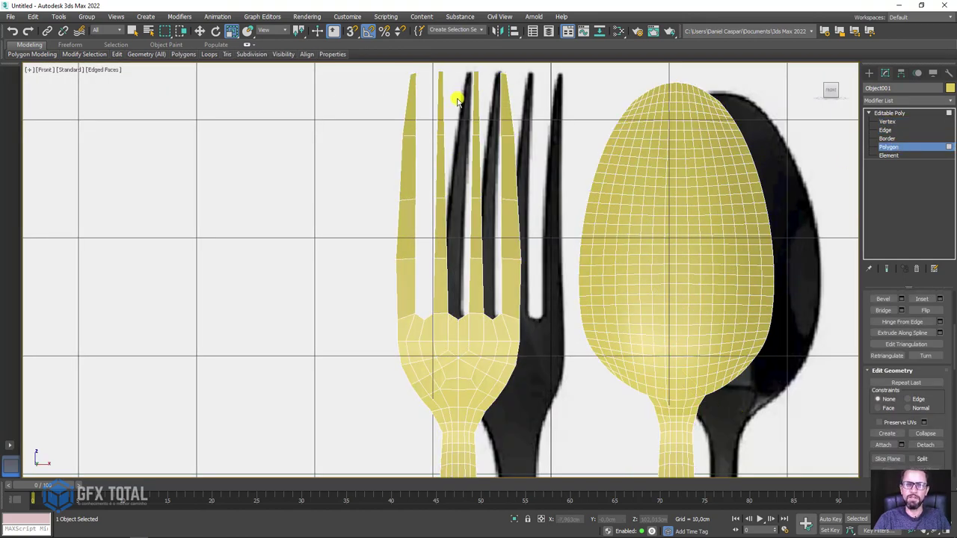
pyautogui.moveTo(481, 270); pyautogui.dragTo(481, 267)
pyautogui.scroll(2, 467, 220)
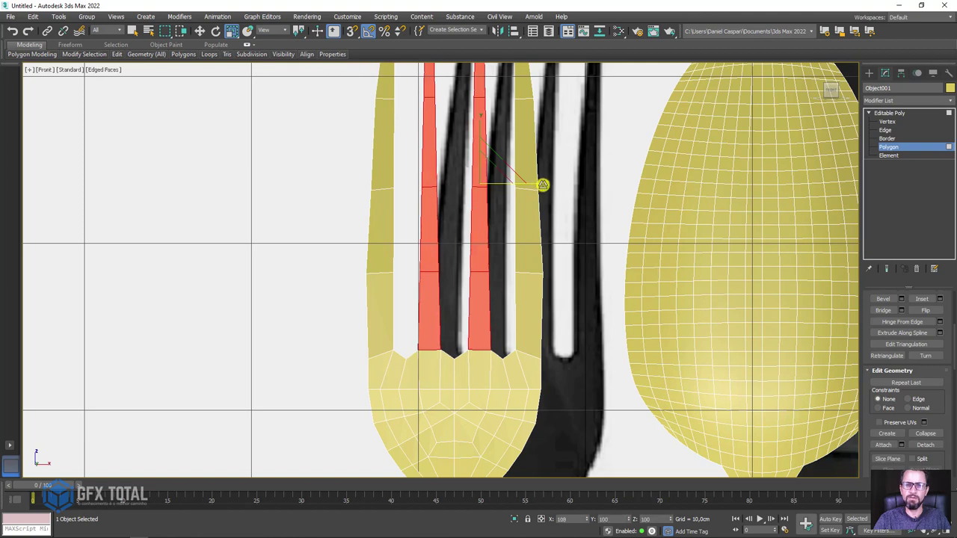
pyautogui.click(885, 113)
# Step: Add a Shell modifier to the fork and spoon mesh
pyautogui.click(897, 101)
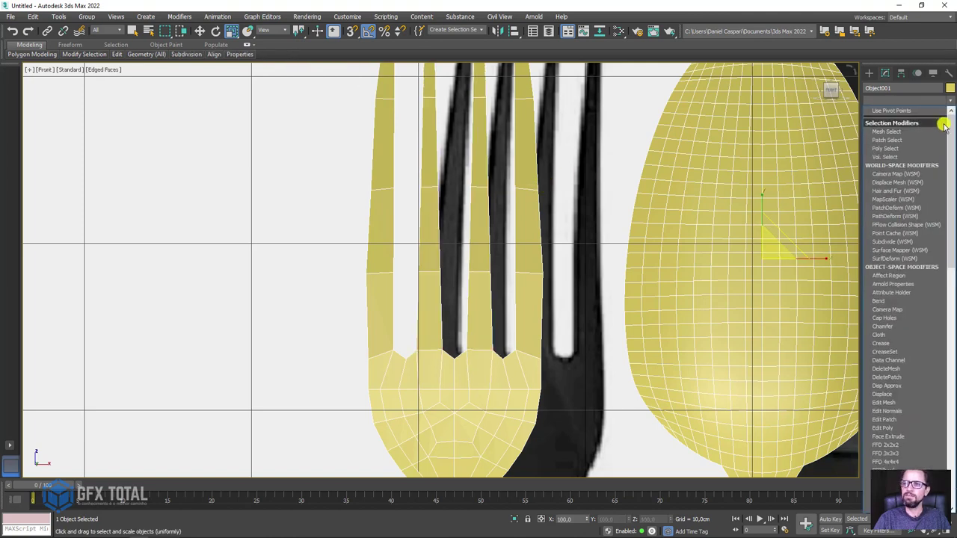
pyautogui.scroll(-10, 894, 352)
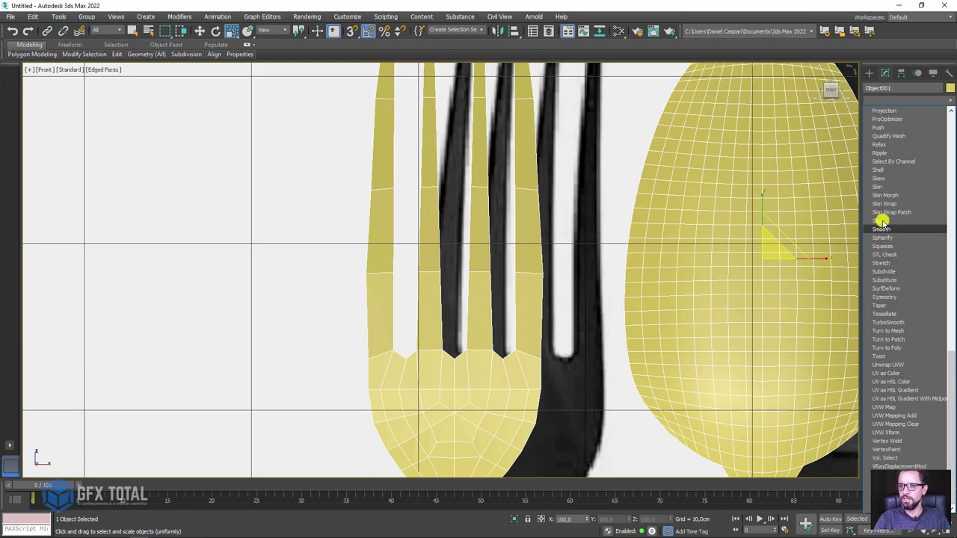
pyautogui.click(886, 170)
pyautogui.keyDown('alt'); pyautogui.moveTo(665, 217); pyautogui.dragTo(710, 309, button='middle'); pyautogui.keyUp('alt')
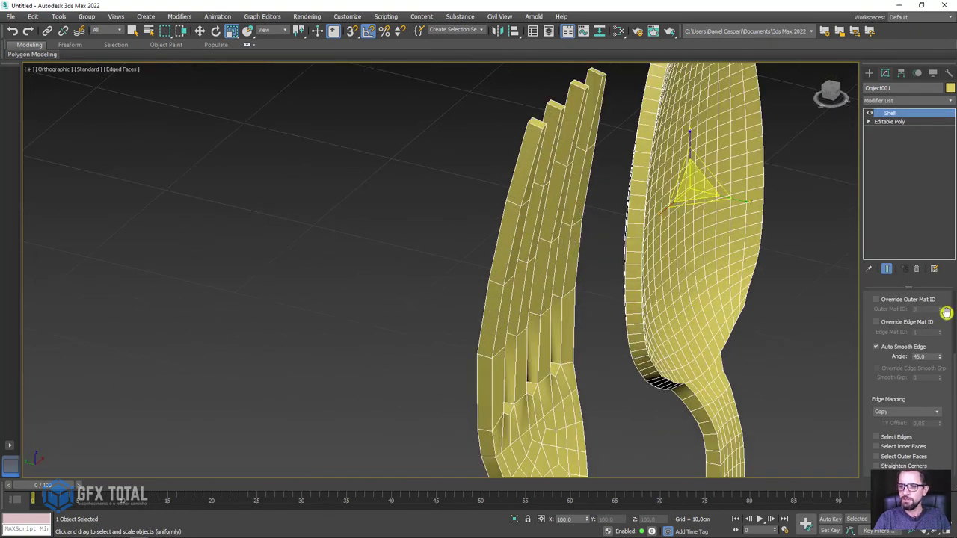
# Step: Set the Shell Outer Amount to 0 and the Inner Amount to about 0.29 cm
pyautogui.moveTo(946, 313); pyautogui.dragTo(946, 439)
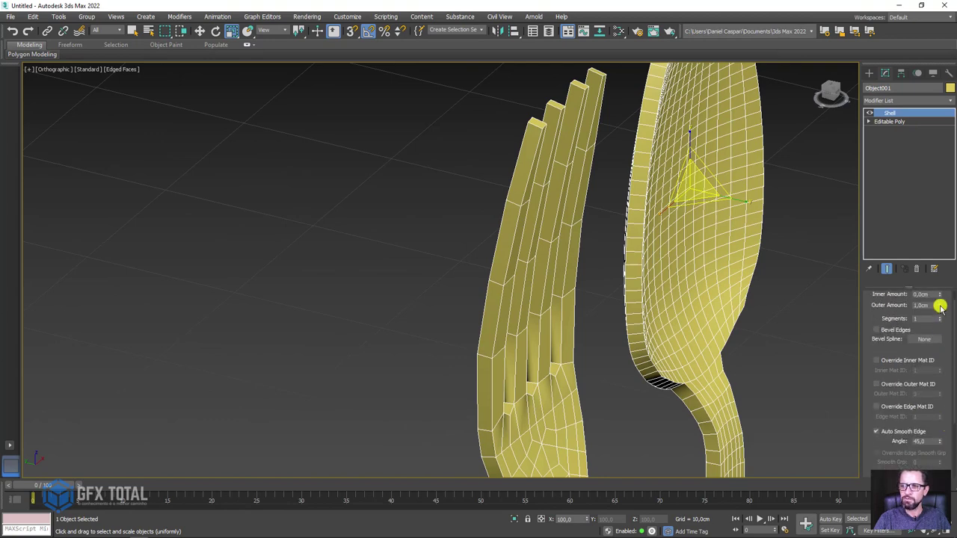
pyautogui.moveTo(940, 306); pyautogui.dragTo(929, 318)
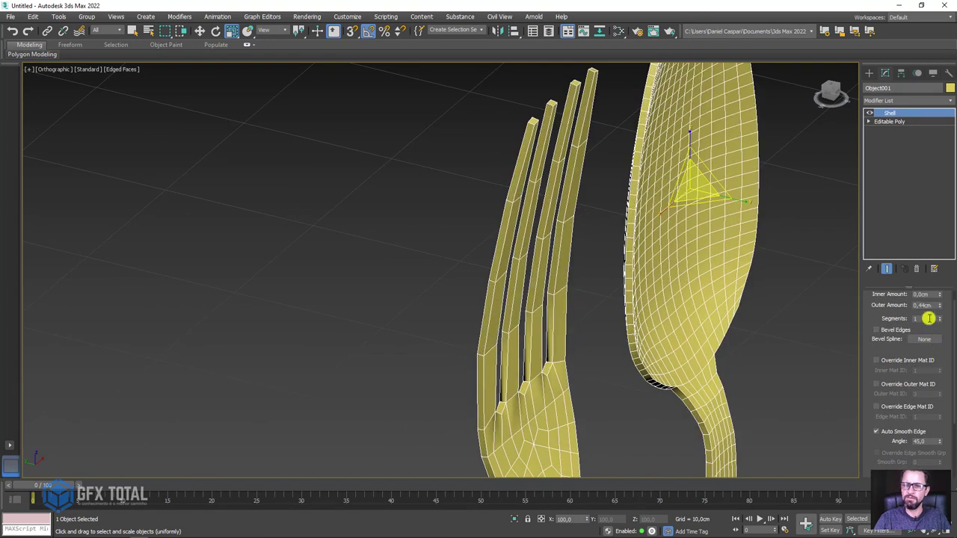
pyautogui.rightClick(940, 306)
pyautogui.moveTo(940, 293)
pyautogui.mouseDown()
pyautogui.moveTo(933, 262)
pyautogui.moveTo(931, 286)
pyautogui.moveTo(942, 280)
pyautogui.mouseUp()
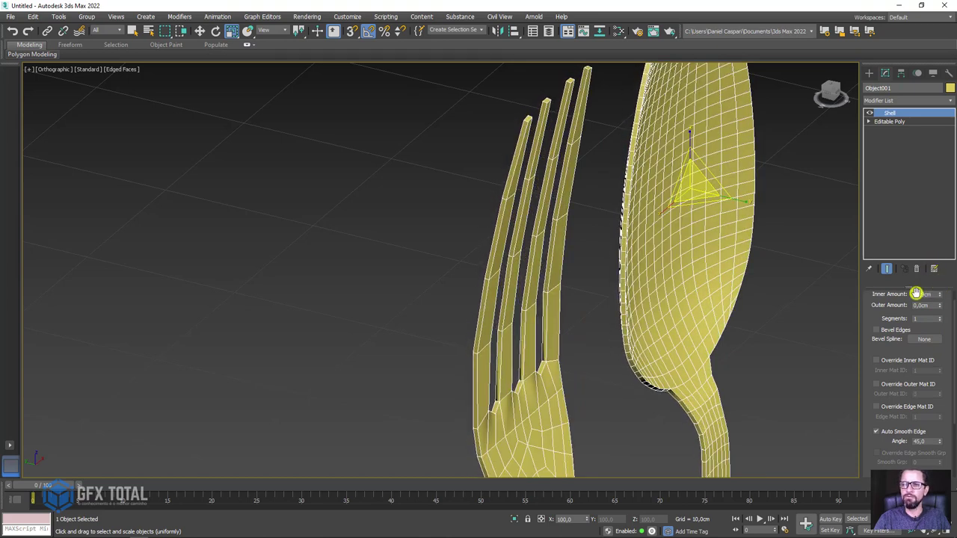
pyautogui.moveTo(681, 282)
pyautogui.keyDown('alt'); pyautogui.mouseDown(button='middle')
pyautogui.moveTo(515, 282)
pyautogui.moveTo(634, 289)
pyautogui.moveTo(556, 276)
pyautogui.moveTo(480, 226)
pyautogui.moveTo(498, 246)
pyautogui.moveTo(453, 250)
pyautogui.mouseUp(button='middle'); pyautogui.keyUp('alt')
pyautogui.scroll(3, 480, 226)
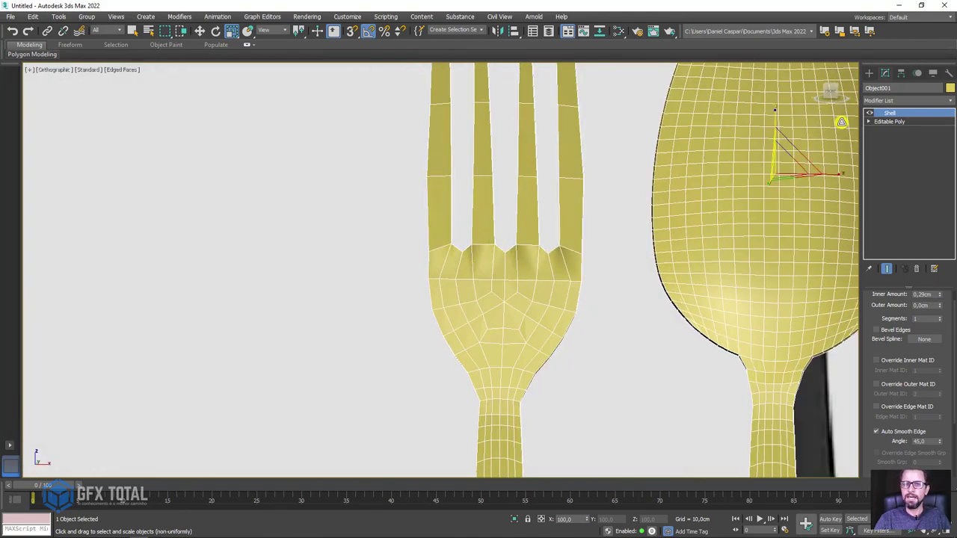
pyautogui.click(950, 101)
# Step: Add TurboSmooth, then turn off its effect and drop down to the Shell level
pyautogui.scroll(-5, 908, 299)
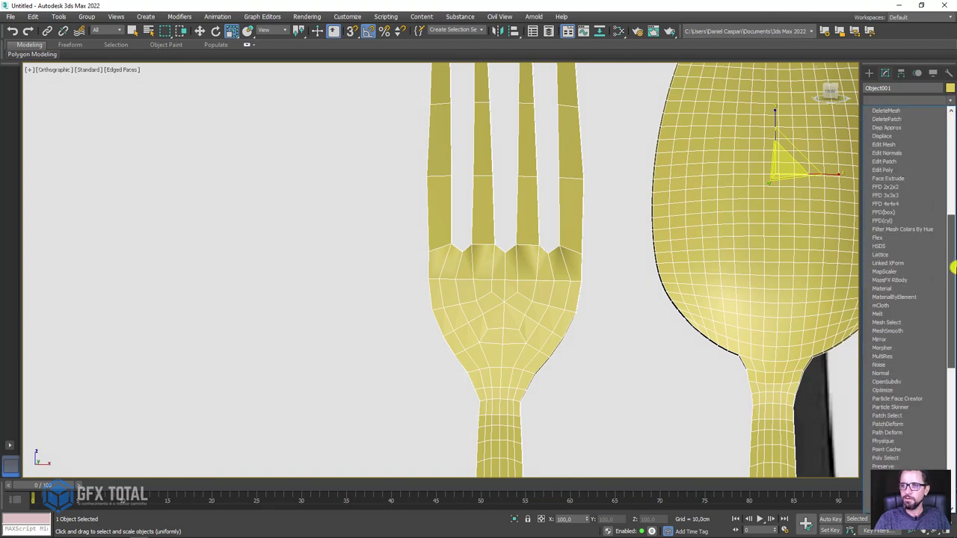
pyautogui.scroll(-5, 905, 329)
pyautogui.click(903, 324)
pyautogui.scroll(2, 483, 247)
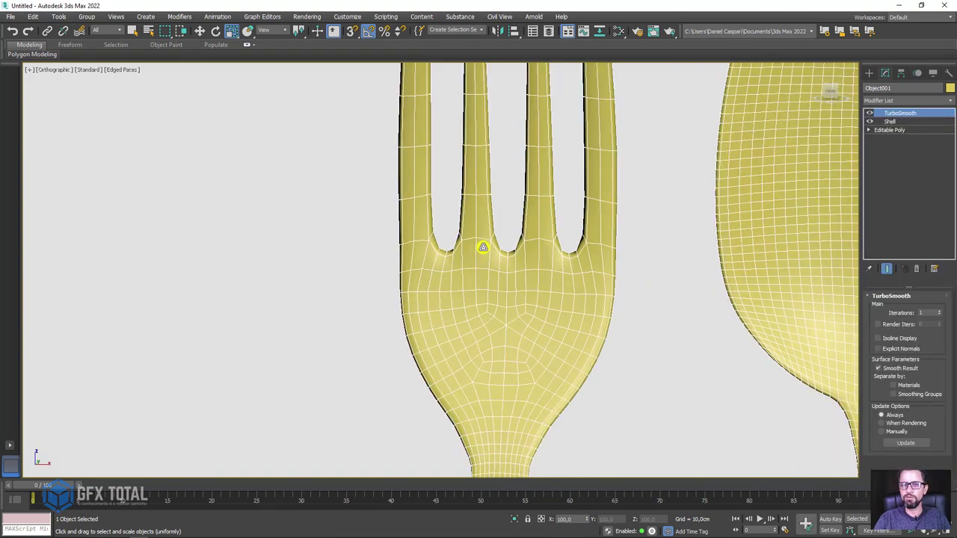
pyautogui.scroll(3, 321, 244)
pyautogui.scroll(-8, 326, 242)
pyautogui.keyDown('alt'); pyautogui.moveTo(336, 239); pyautogui.dragTo(449, 232, button='middle'); pyautogui.keyUp('alt')
pyautogui.click(870, 114)
pyautogui.click(891, 122)
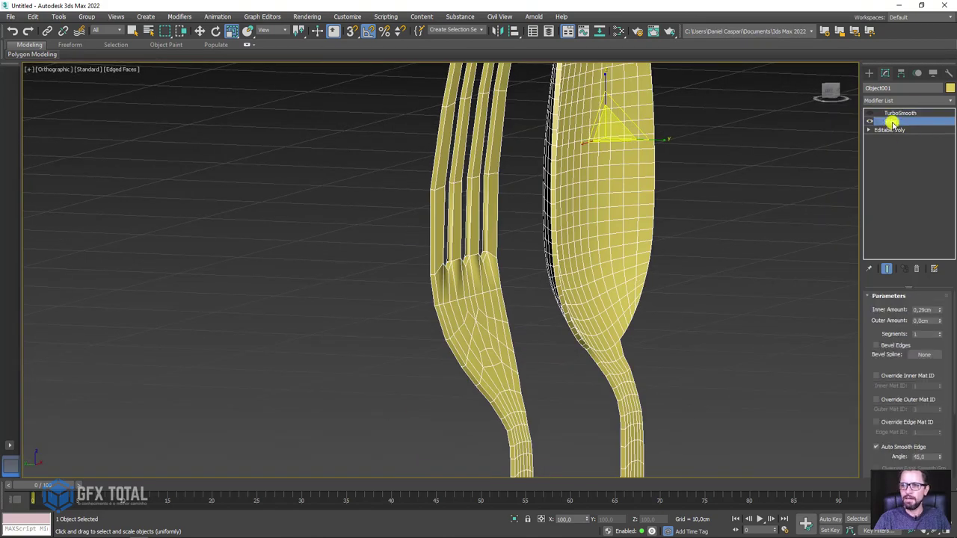
# Step: Insert an Edit Poly above Shell and select a ring of rim edges on fork and spoon
pyautogui.click(911, 101)
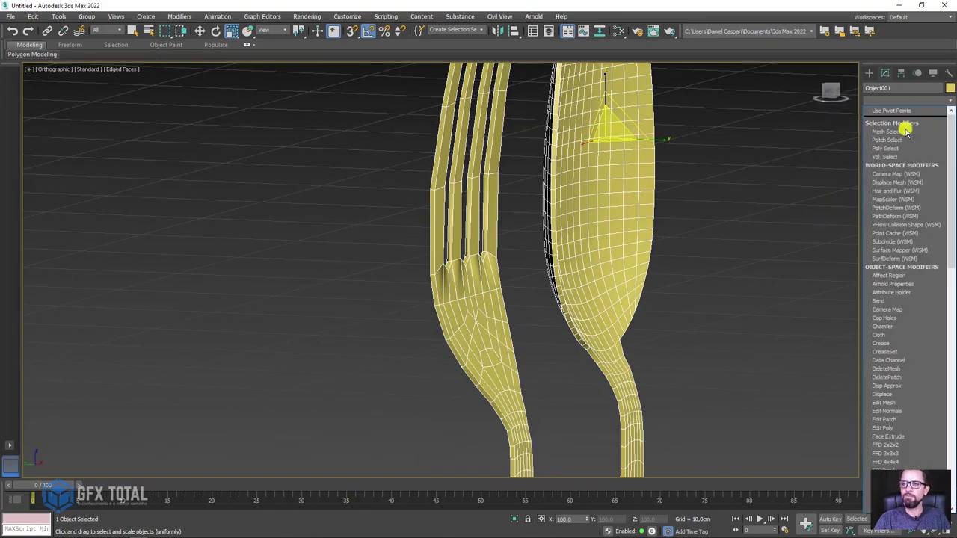
pyautogui.click(887, 427)
pyautogui.click(894, 374)
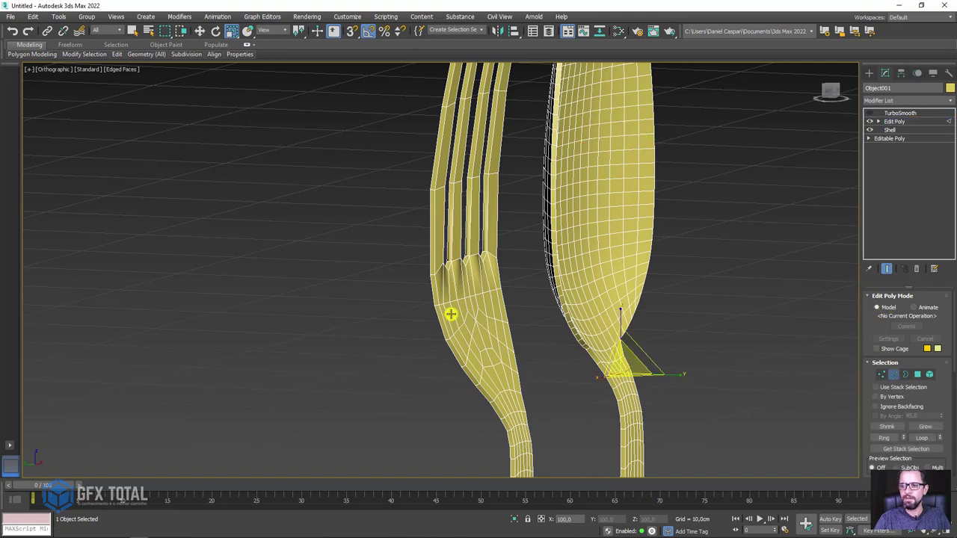
pyautogui.scroll(4, 436, 274)
pyautogui.scroll(2, 438, 262)
pyautogui.click(436, 254)
pyautogui.scroll(-5, 470, 259)
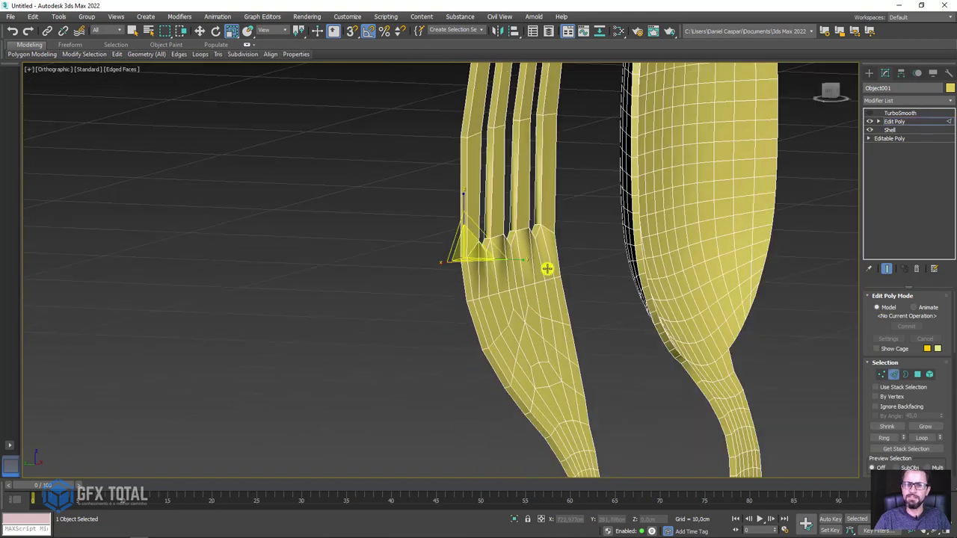
pyautogui.scroll(2, 650, 269)
pyautogui.click(631, 251)
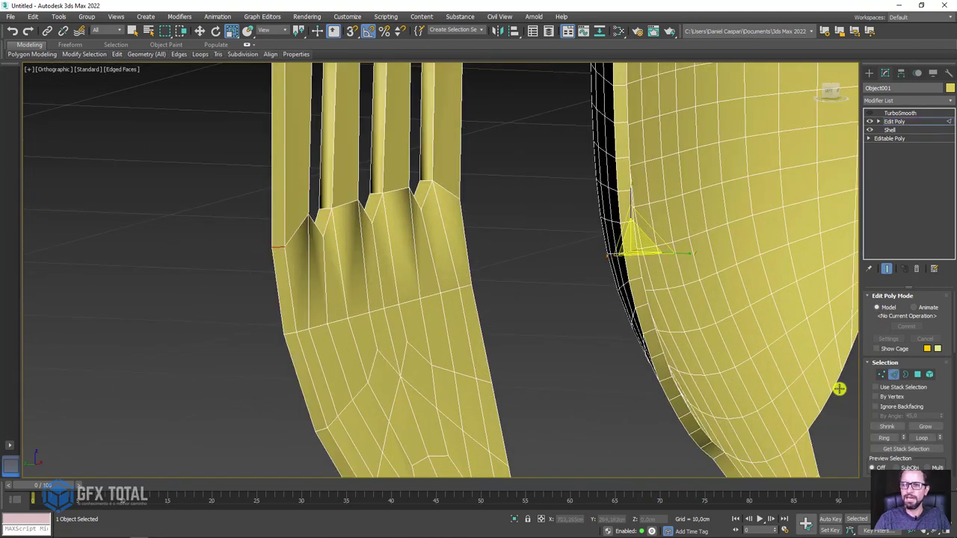
pyautogui.click(879, 438)
pyautogui.moveTo(861, 416); pyautogui.dragTo(855, 278)
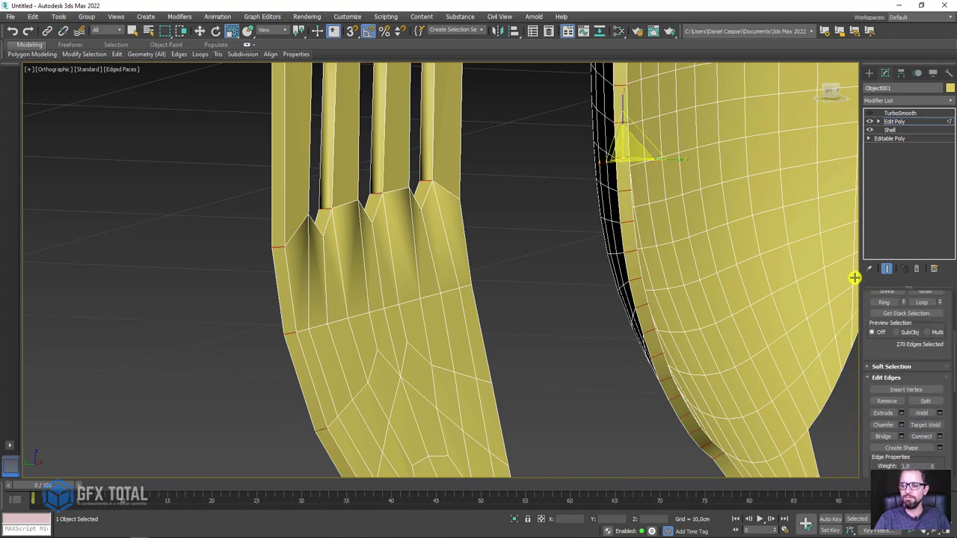
# Step: Connect the selected edge ring with 2 segments to add supporting edge loops
pyautogui.click(940, 437)
pyautogui.moveTo(449, 276); pyautogui.dragTo(447, 195)
pyautogui.scroll(4, 302, 252)
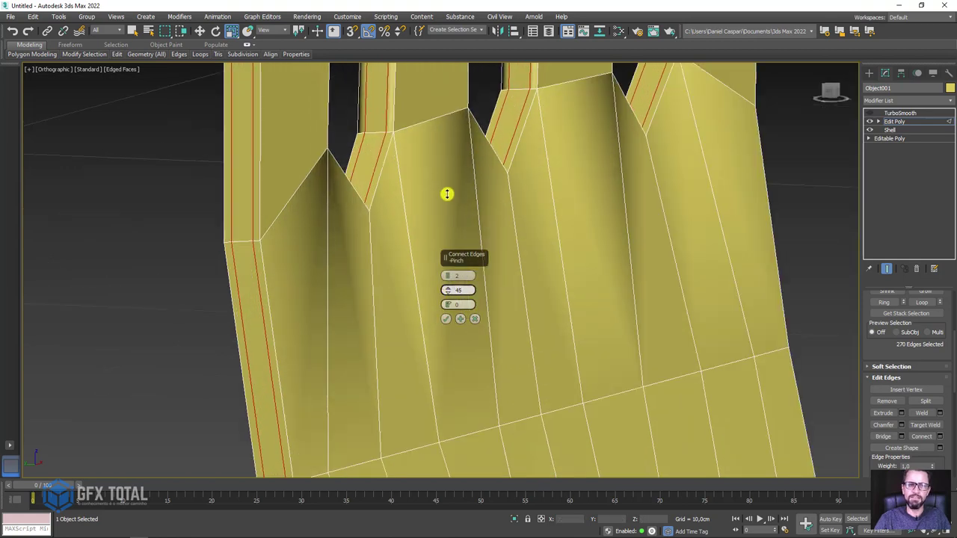
pyautogui.click(444, 321)
# Step: Re-enable TurboSmooth, set its Iterations to 2, and hide the edged-faces wireframe
pyautogui.click(900, 113)
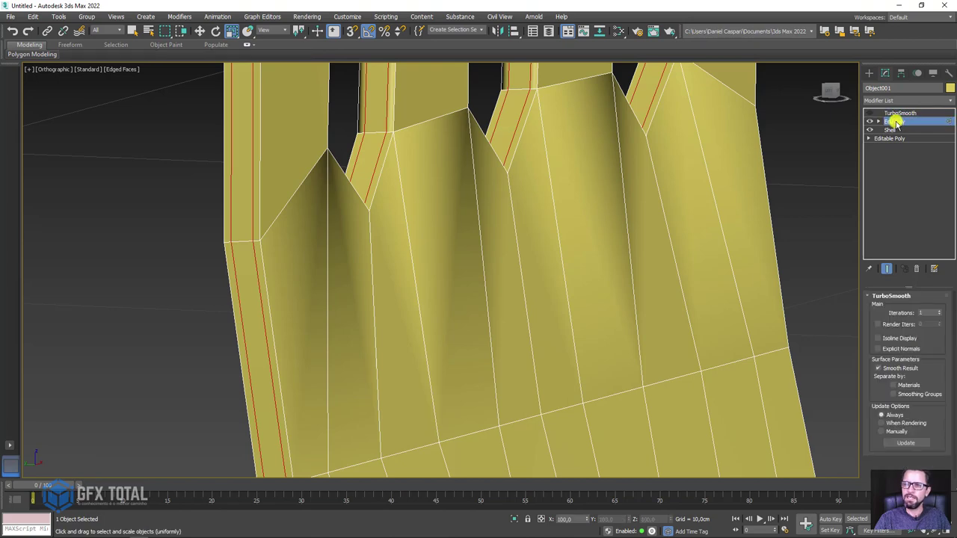
pyautogui.click(894, 121)
pyautogui.click(884, 114)
pyautogui.scroll(-5, 567, 206)
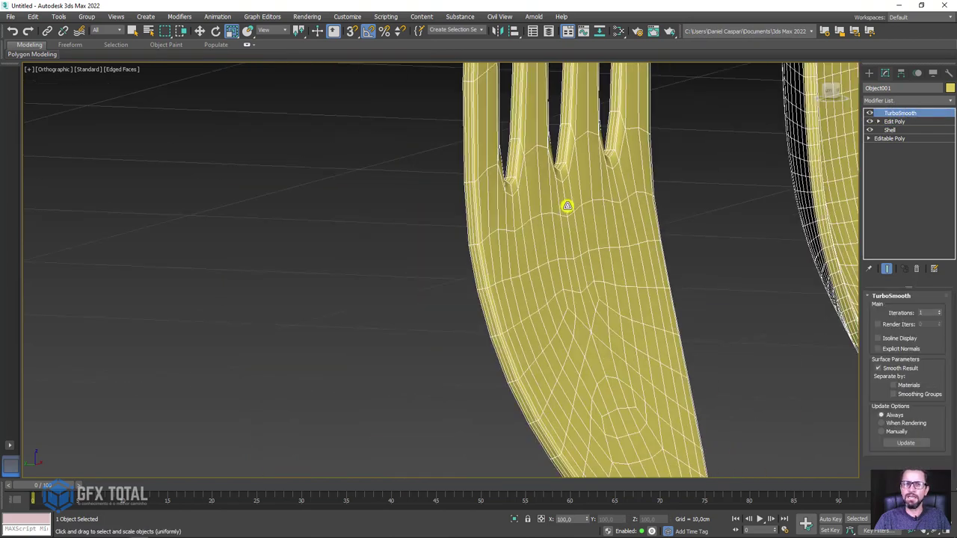
pyautogui.click(939, 310)
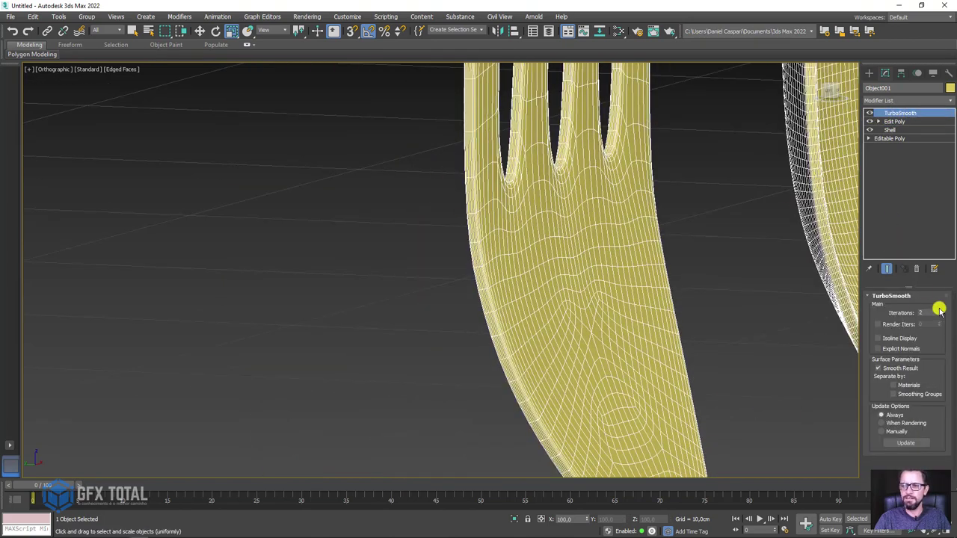
pyautogui.press('F4')
pyautogui.scroll(-3, 573, 205)
pyautogui.scroll(3, 609, 258)
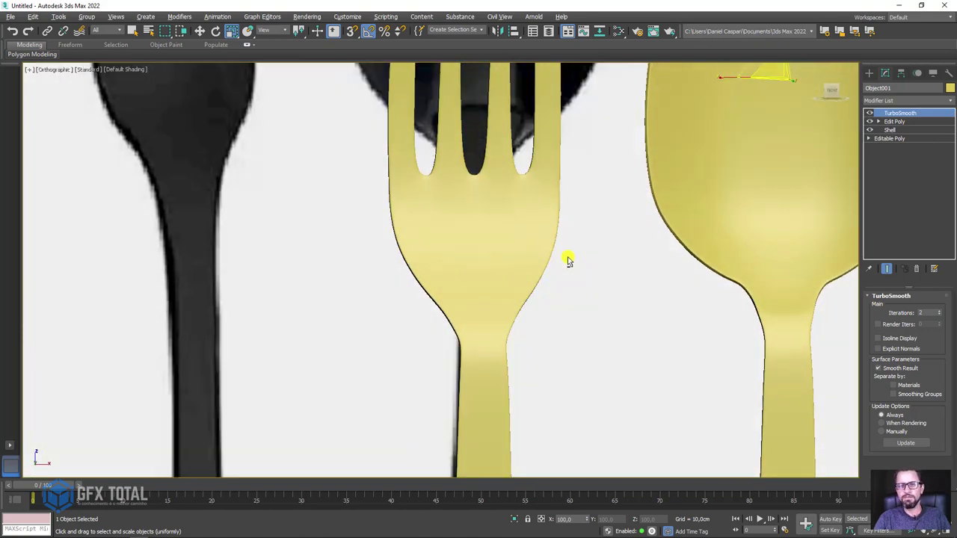
pyautogui.scroll(-1, 569, 259)
pyautogui.scroll(-5, 615, 288)
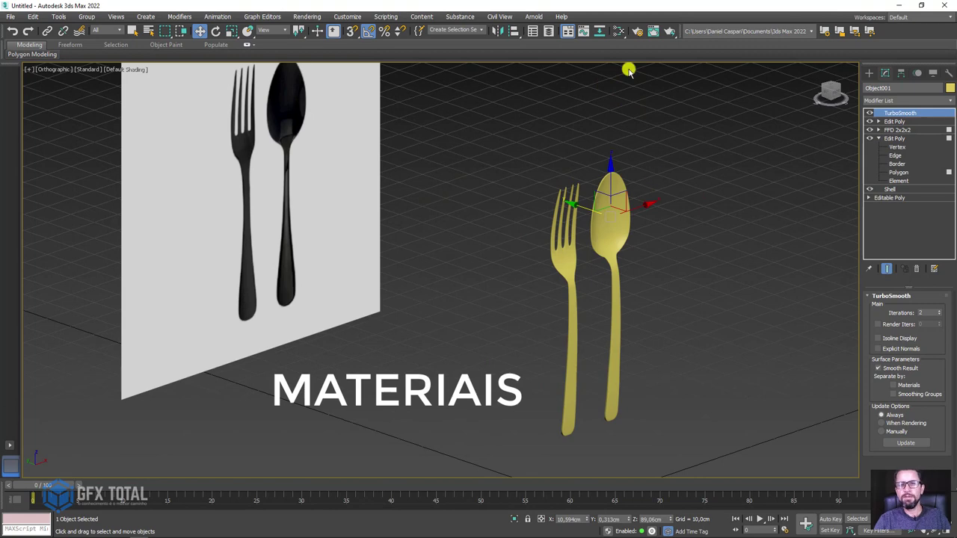
# Step: Switch the Create panel's Lights category to the VRay light types
pyautogui.moveTo(735, 138)
pyautogui.keyDown('alt'); pyautogui.mouseDown(button='middle')
pyautogui.moveTo(776, 200)
pyautogui.moveTo(635, 227)
pyautogui.moveTo(733, 150)
pyautogui.mouseUp(button='middle'); pyautogui.keyUp('alt')
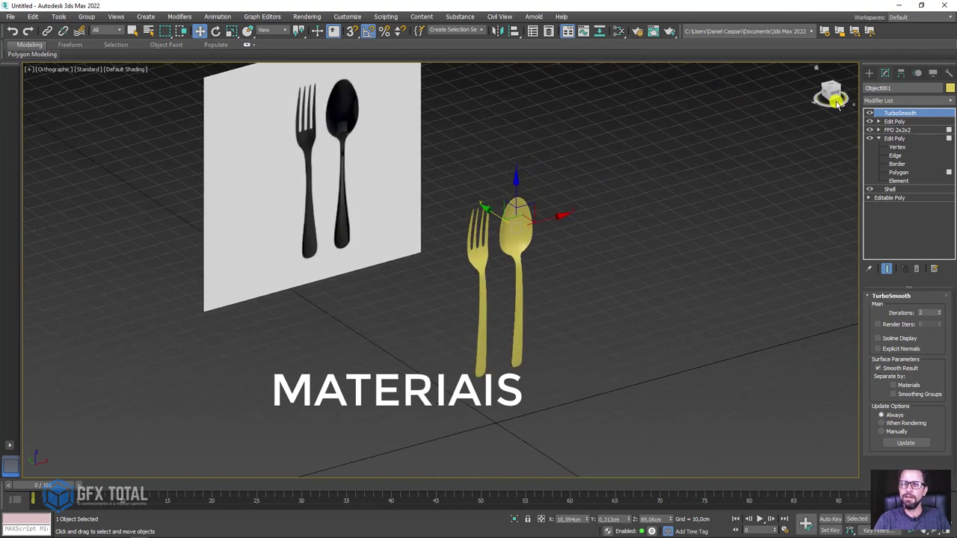
pyautogui.click(867, 73)
pyautogui.click(895, 88)
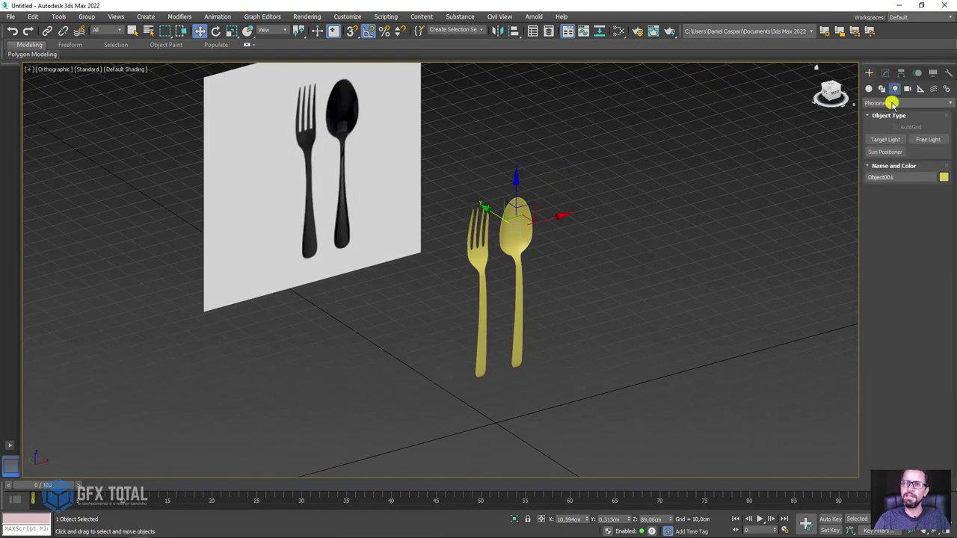
pyautogui.click(882, 102)
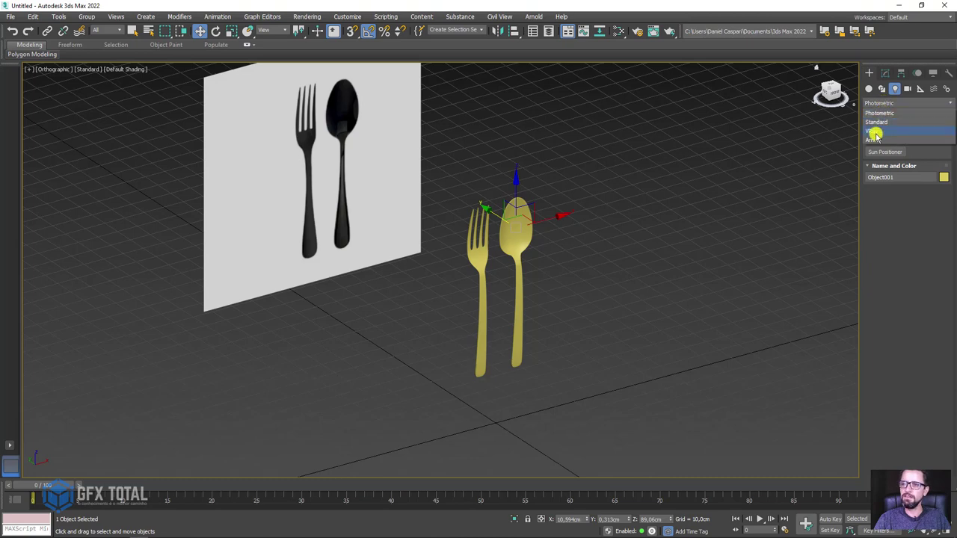
pyautogui.click(875, 132)
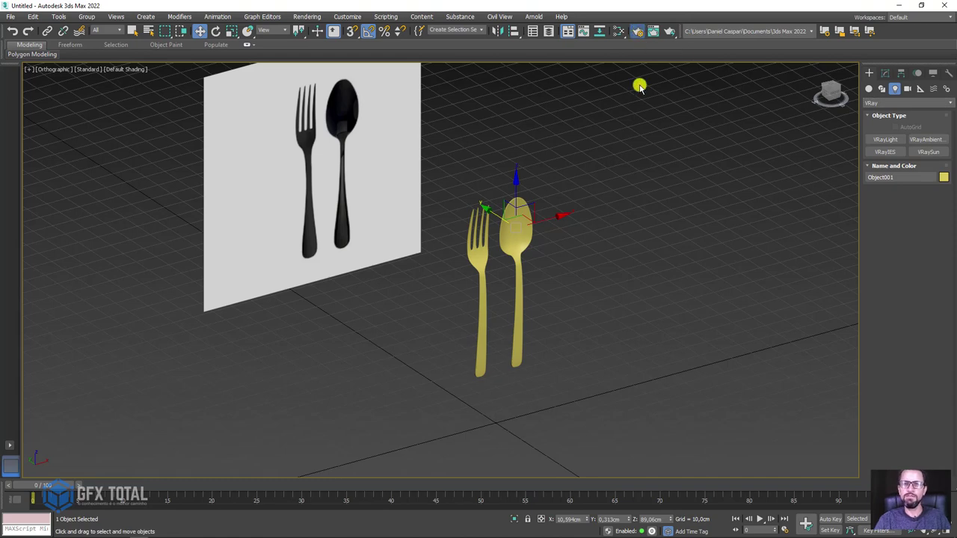
# Step: Confirm in Render Setup which renderer is active, then close it
pyautogui.press('F10')
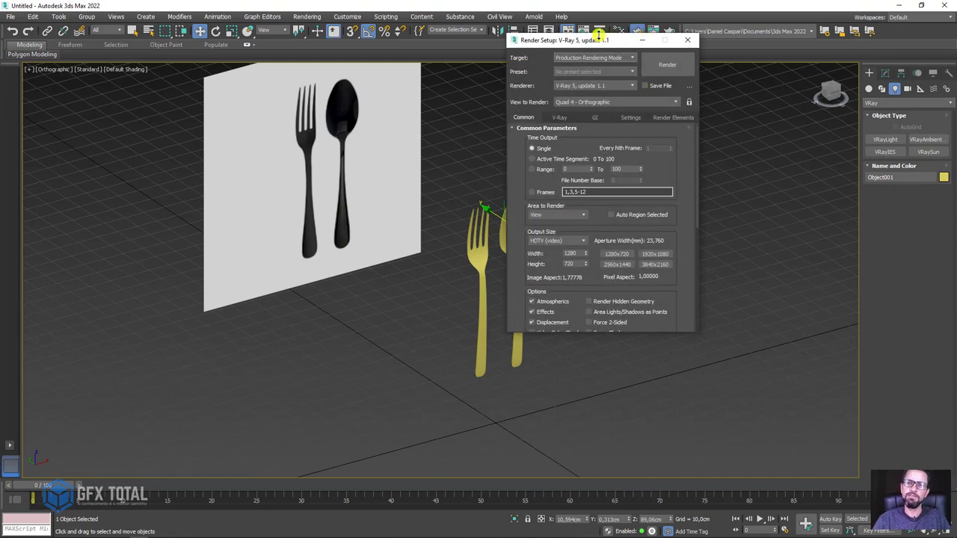
pyautogui.moveTo(600, 38); pyautogui.dragTo(653, 94)
pyautogui.click(642, 142)
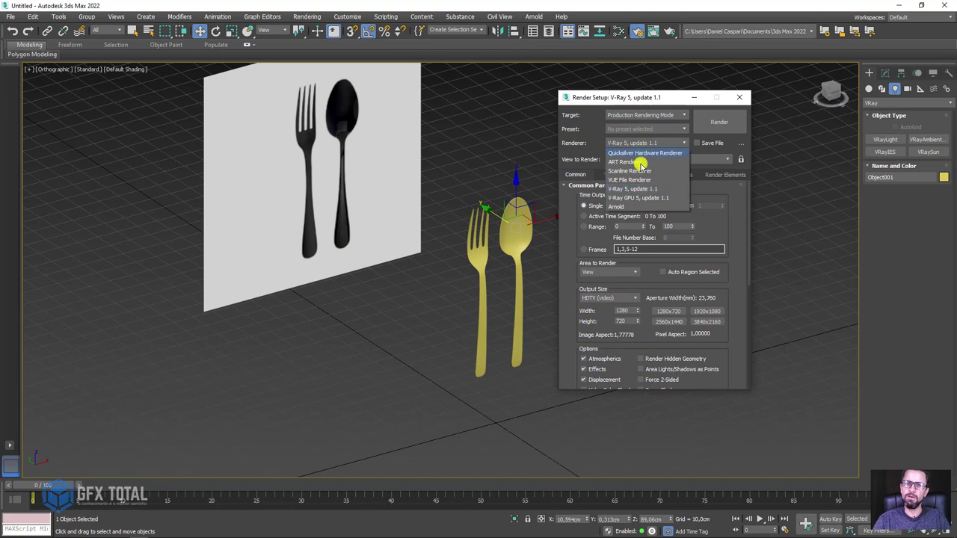
pyautogui.click(737, 99)
pyautogui.click(738, 98)
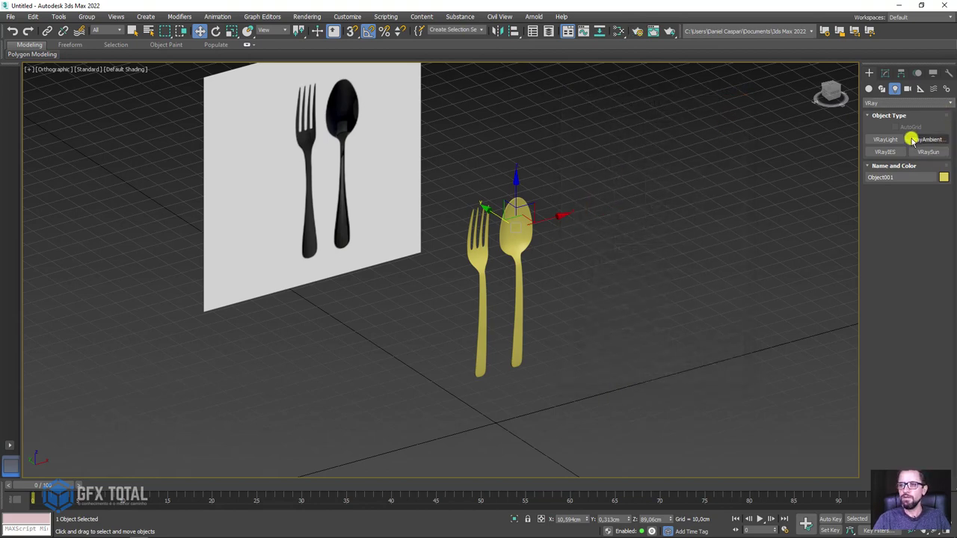
# Step: Draw a VRayLight plane light sized over the cutlery
pyautogui.scroll(-5, 584, 234)
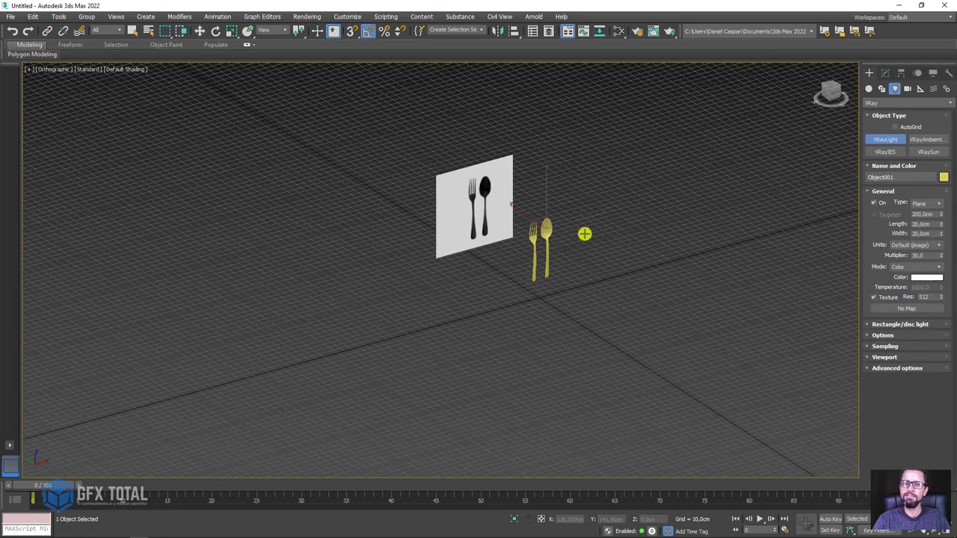
pyautogui.keyDown('alt'); pyautogui.moveTo(583, 235); pyautogui.dragTo(484, 325, button='middle'); pyautogui.keyUp('alt')
pyautogui.moveTo(458, 329)
pyautogui.mouseDown()
pyautogui.moveTo(541, 367)
pyautogui.moveTo(598, 370)
pyautogui.mouseUp()
pyautogui.press('w')
# Step: Raise VRayLight001 high above the fork and spoon, then lower it slightly
pyautogui.moveTo(598, 370)
pyautogui.keyDown('alt'); pyautogui.mouseDown(button='middle')
pyautogui.moveTo(609, 359)
pyautogui.moveTo(541, 307)
pyautogui.mouseUp(button='middle'); pyautogui.keyUp('alt')
pyautogui.moveTo(516, 320)
pyautogui.mouseDown()
pyautogui.moveTo(496, 154)
pyautogui.moveTo(464, 128)
pyautogui.mouseUp()
pyautogui.scroll(3, 479, 272)
pyautogui.keyDown('alt'); pyautogui.moveTo(480, 272); pyautogui.dragTo(489, 246, button='middle'); pyautogui.keyUp('alt')
pyautogui.scroll(-3, 489, 246)
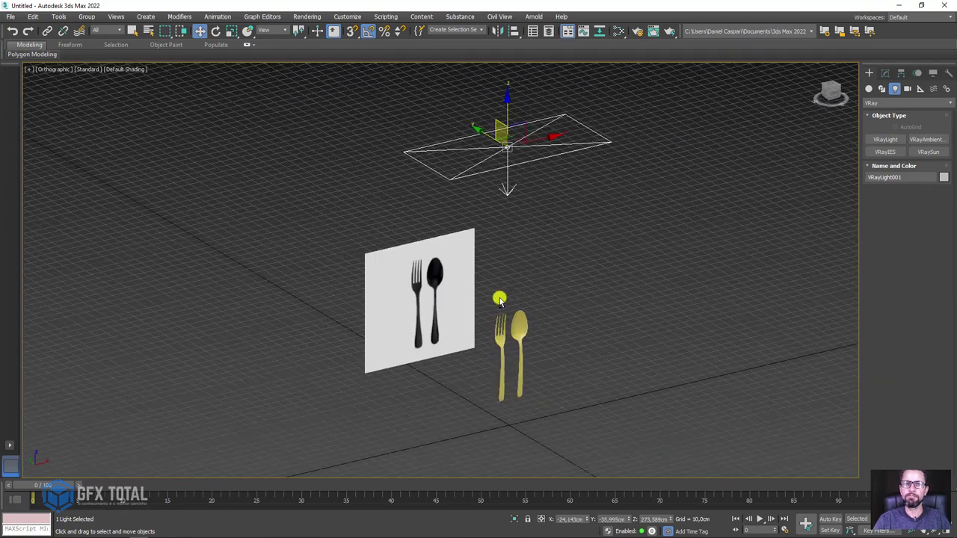
pyautogui.keyDown('alt'); pyautogui.moveTo(498, 297); pyautogui.dragTo(465, 117, button='middle'); pyautogui.keyUp('alt')
pyautogui.moveTo(486, 128); pyautogui.dragTo(477, 167)
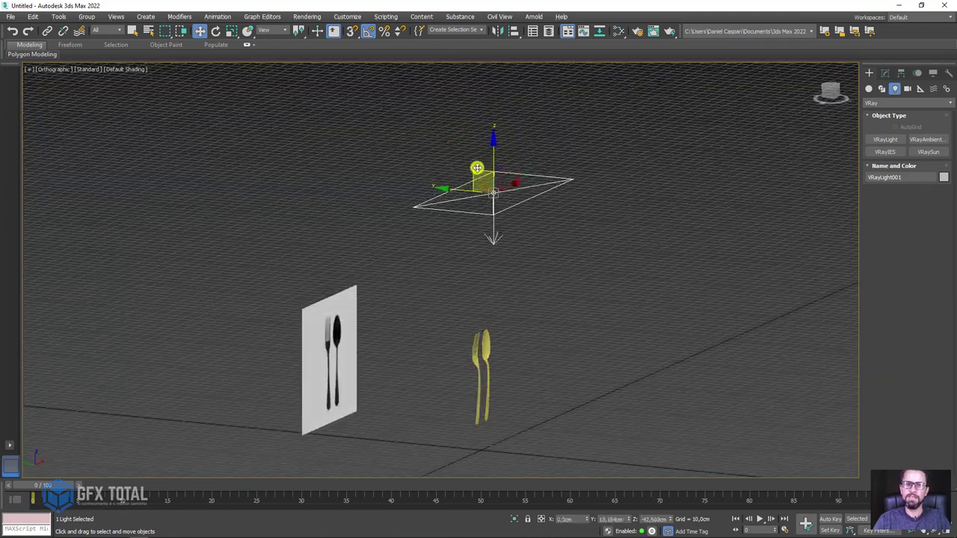
# Step: Create a new VRayMtl node, Material #26, in the Slate Material Editor
pyautogui.click(618, 31)
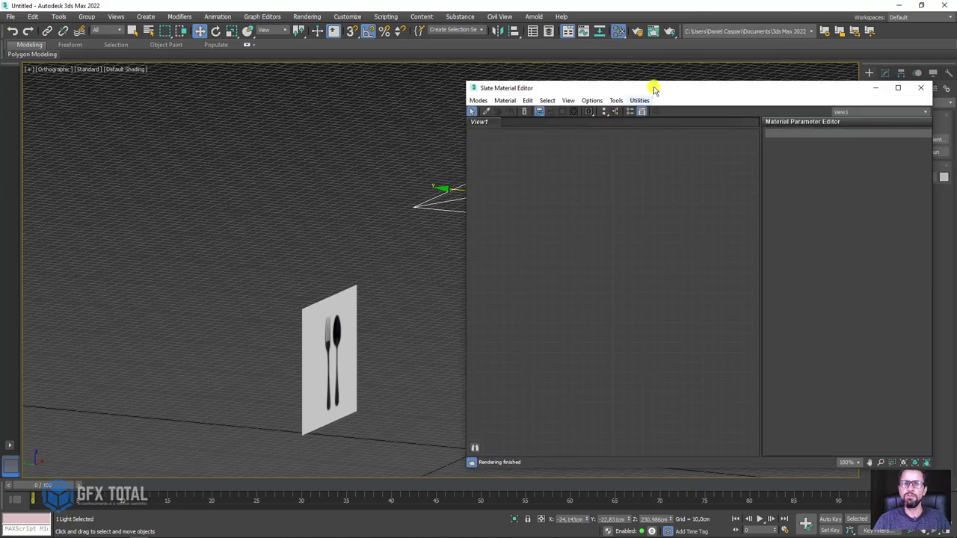
pyautogui.moveTo(668, 92); pyautogui.dragTo(728, 94)
pyautogui.keyDown('alt'); pyautogui.moveTo(412, 259); pyautogui.dragTo(357, 186, button='middle'); pyautogui.keyUp('alt')
pyautogui.scroll(3, 357, 186)
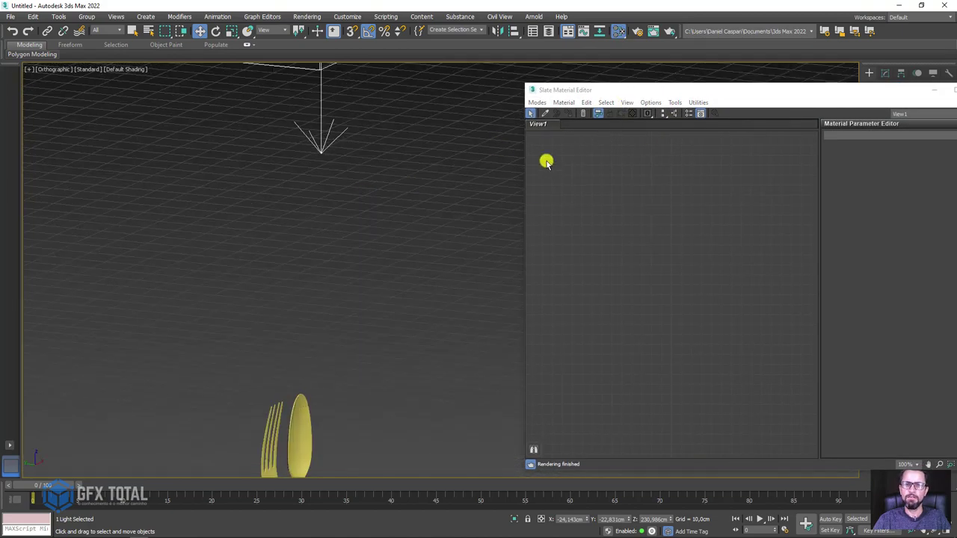
pyautogui.scroll(-3, 449, 241)
pyautogui.moveTo(449, 242); pyautogui.dragTo(410, 194, button='middle')
pyautogui.rightClick(579, 173)
pyautogui.moveTo(693, 203)
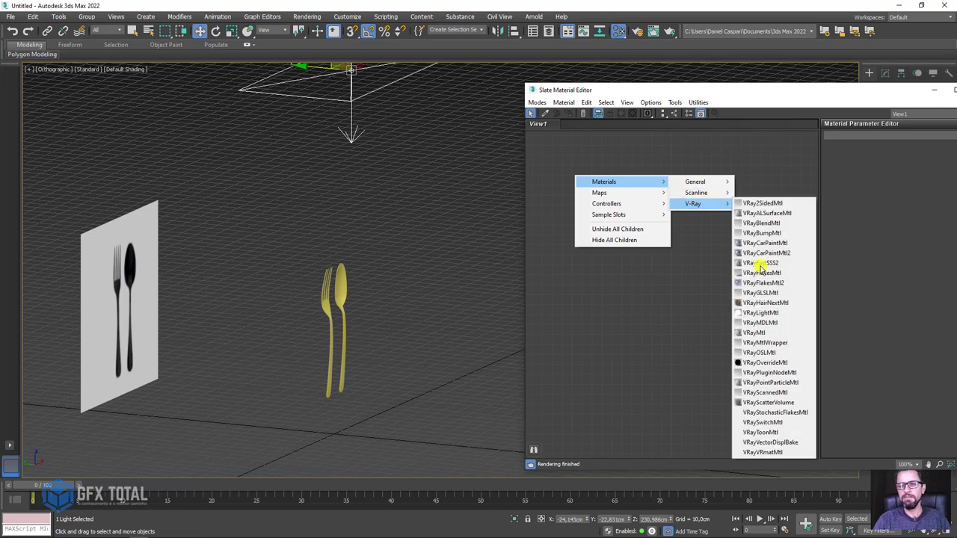
pyautogui.click(756, 333)
pyautogui.click(564, 193)
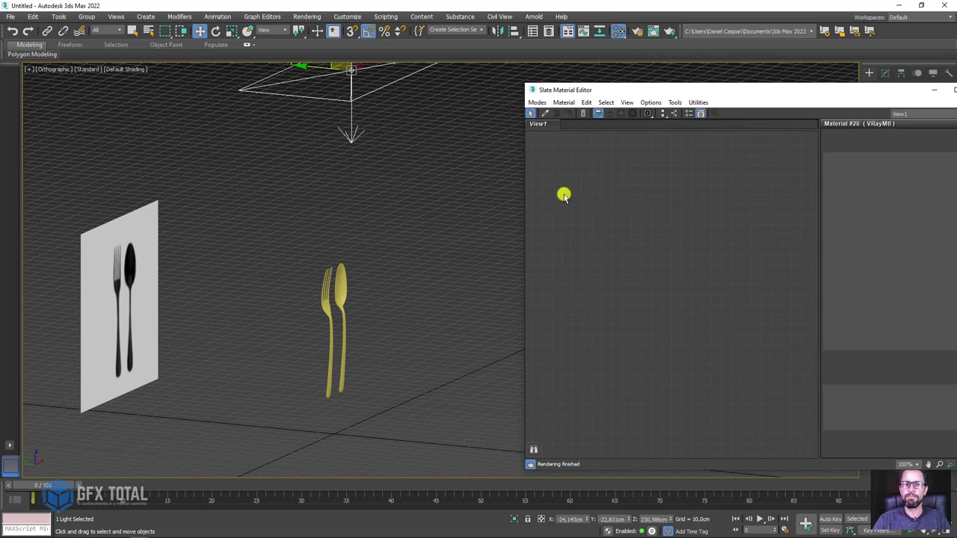
# Step: Select the fork and spoon and assign Material #26 to them
pyautogui.click(336, 332)
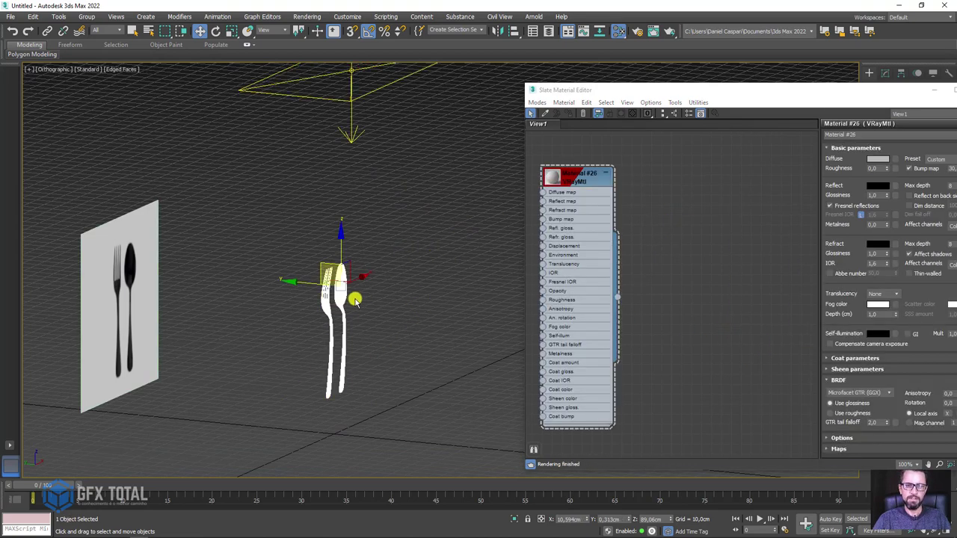
pyautogui.press('z')
pyautogui.press('F4')
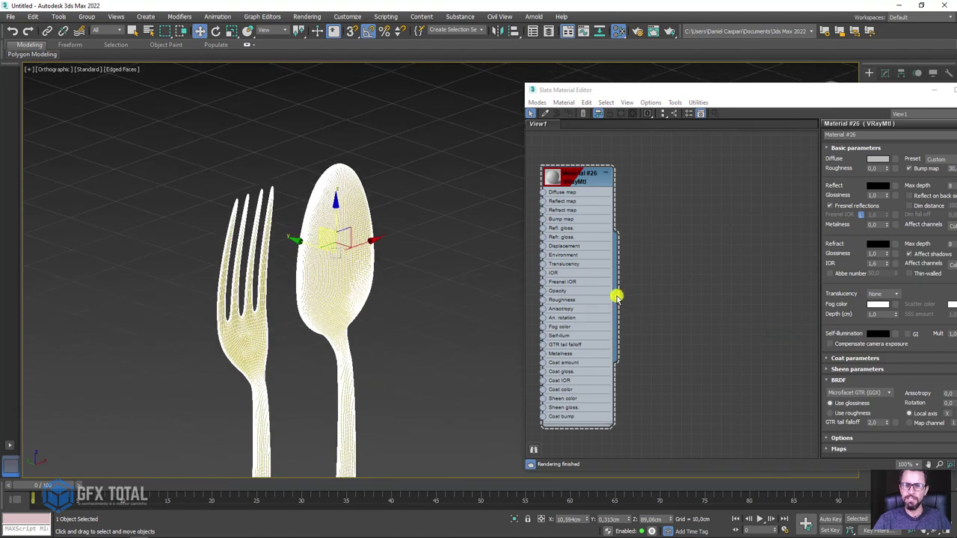
pyautogui.moveTo(616, 297); pyautogui.dragTo(736, 310)
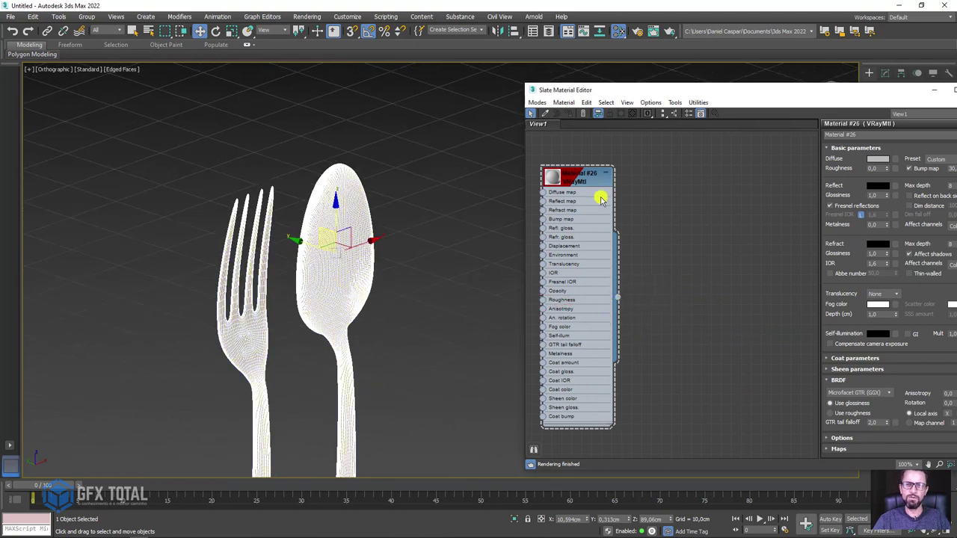
pyautogui.click(569, 179)
# Step: Set Material #26's Diffuse colour to black
pyautogui.click(878, 159)
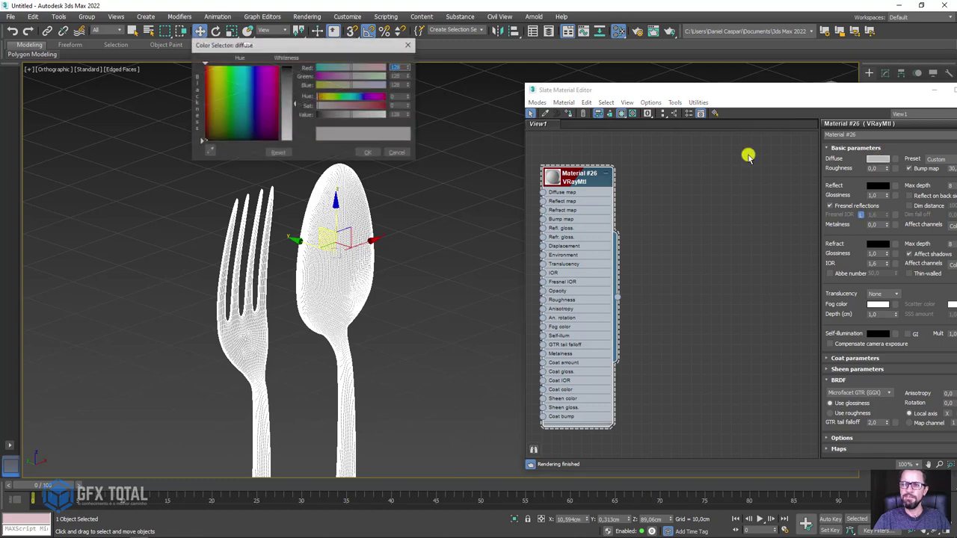
pyautogui.moveTo(357, 116); pyautogui.dragTo(318, 116)
pyautogui.click(365, 153)
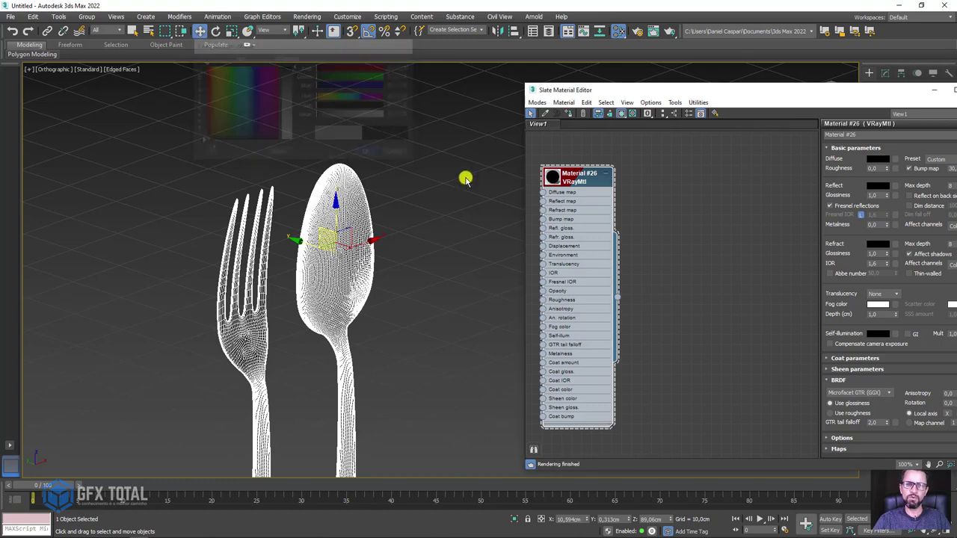
pyautogui.doubleClick(554, 175)
# Step: Raise the Reflect colour to white for glossy black reflections
pyautogui.scroll(3, 623, 212)
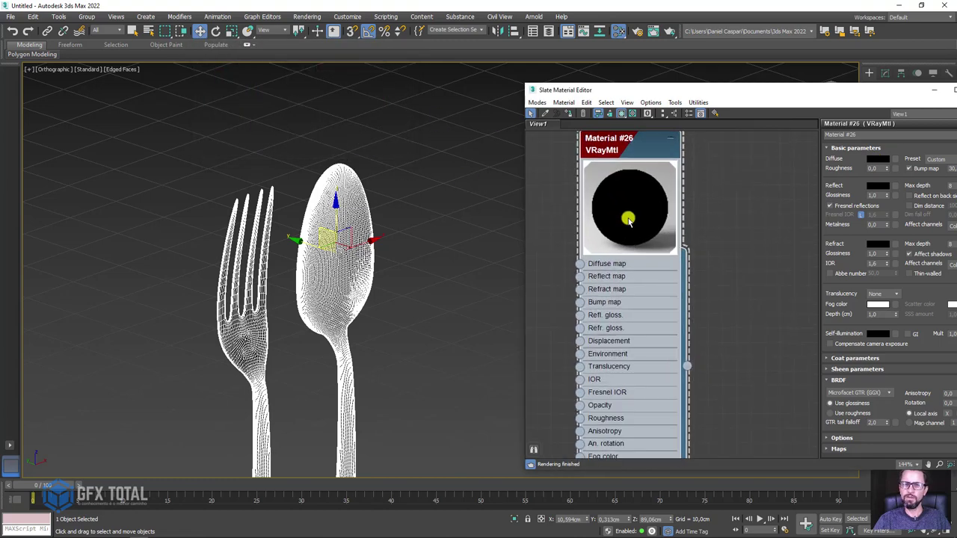
pyautogui.scroll(2, 667, 175)
pyautogui.click(879, 186)
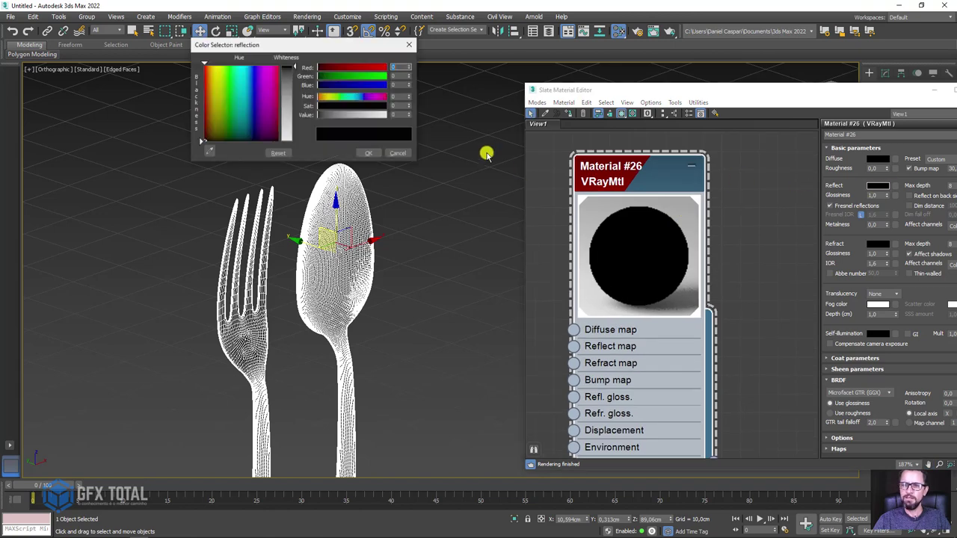
pyautogui.moveTo(374, 117); pyautogui.dragTo(382, 117)
pyautogui.click(369, 153)
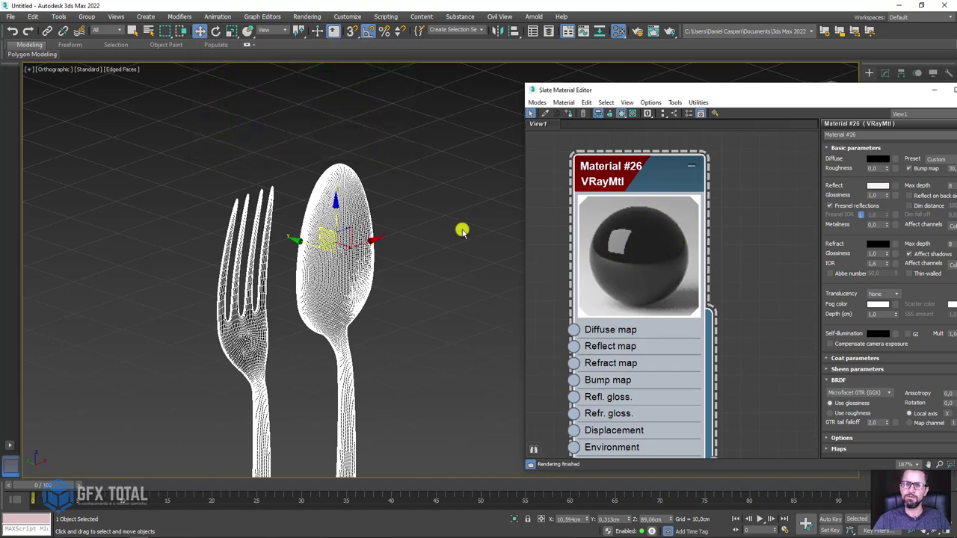
pyautogui.moveTo(462, 232)
pyautogui.keyDown('alt'); pyautogui.mouseDown(button='middle')
pyautogui.moveTo(436, 265)
pyautogui.moveTo(398, 179)
pyautogui.mouseUp(button='middle'); pyautogui.keyUp('alt')
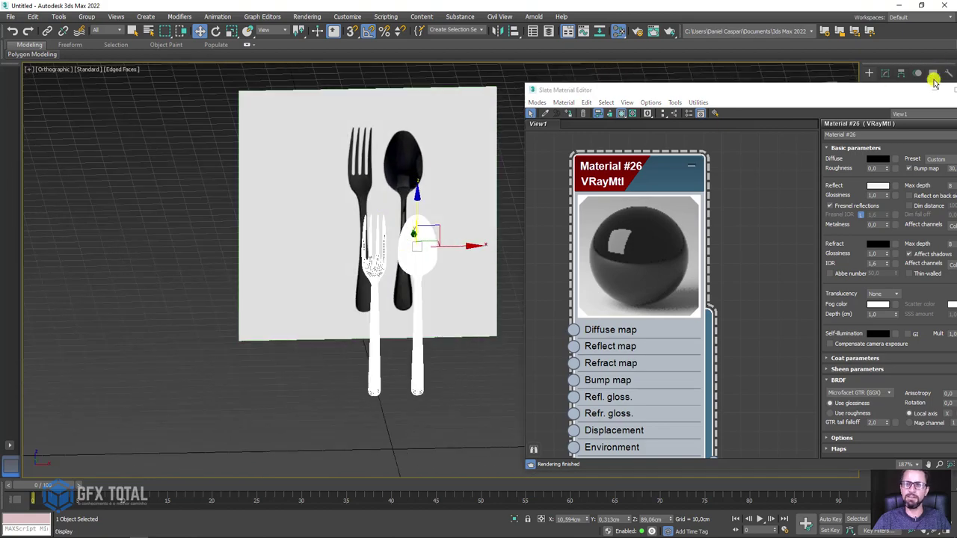
pyautogui.moveTo(934, 83); pyautogui.dragTo(833, 85)
# Step: Close the material editor and orbit the perspective view around the cutlery
pyautogui.click(833, 86)
pyautogui.scroll(4, 532, 246)
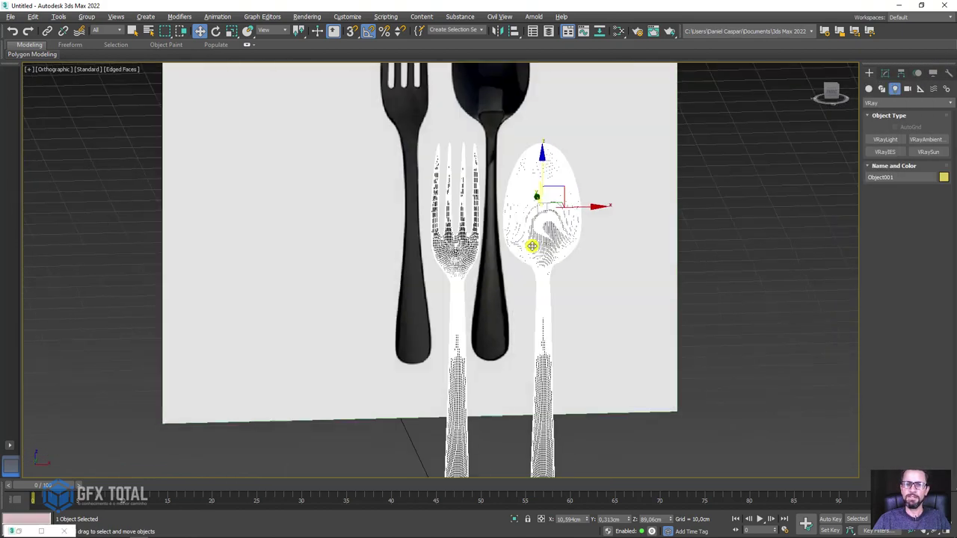
pyautogui.scroll(-2, 532, 246)
pyautogui.moveTo(532, 254)
pyautogui.keyDown('alt'); pyautogui.mouseDown(button='middle')
pyautogui.moveTo(592, 269)
pyautogui.moveTo(605, 254)
pyautogui.moveTo(587, 246)
pyautogui.mouseUp(button='middle'); pyautogui.keyUp('alt')
# Step: Run a brief V-Ray test render, then stop it and close the frame buffer
pyautogui.click(669, 36)
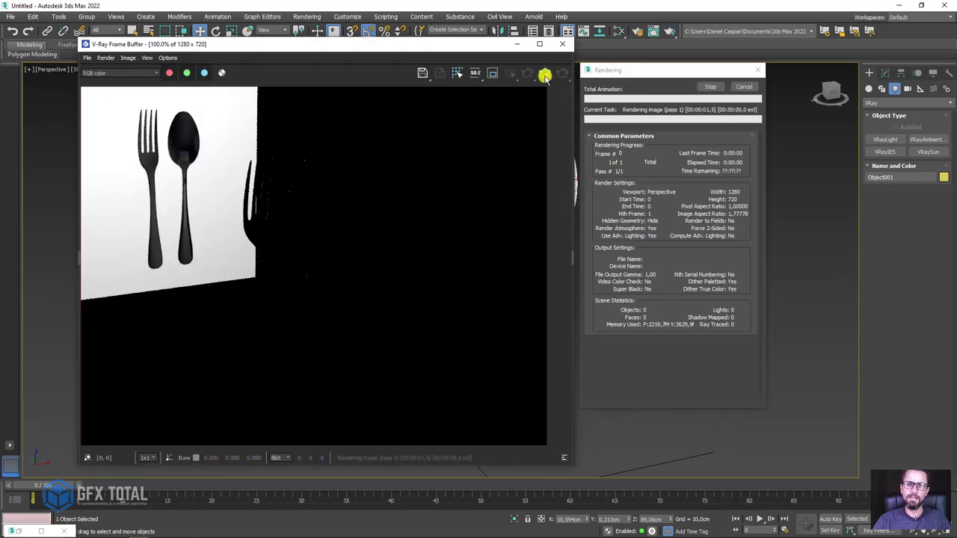
pyautogui.click(545, 75)
pyautogui.click(563, 43)
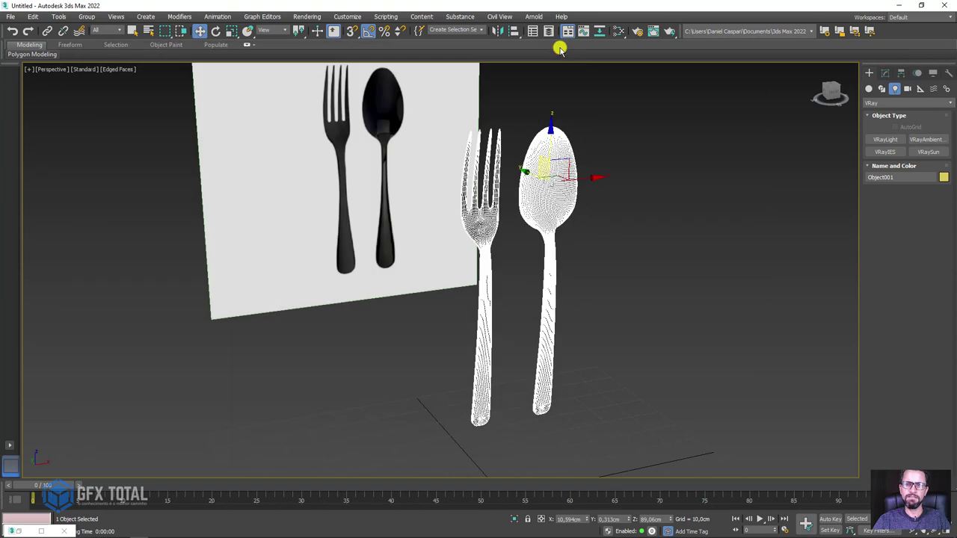
pyautogui.click(82, 17)
pyautogui.click(307, 16)
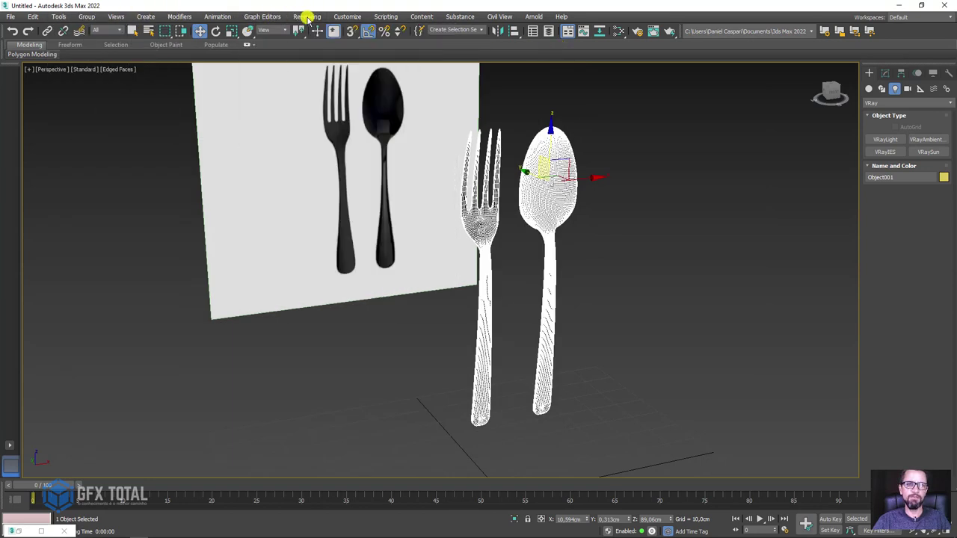
pyautogui.click(306, 16)
# Step: Copy the white Tint swatch onto the environment Background Color
pyautogui.click(327, 133)
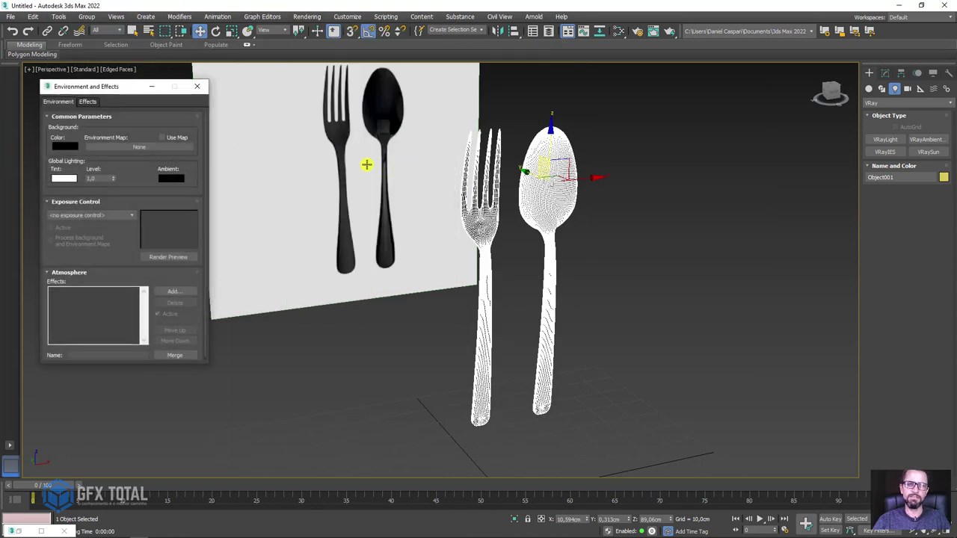
pyautogui.moveTo(67, 147); pyautogui.dragTo(64, 178)
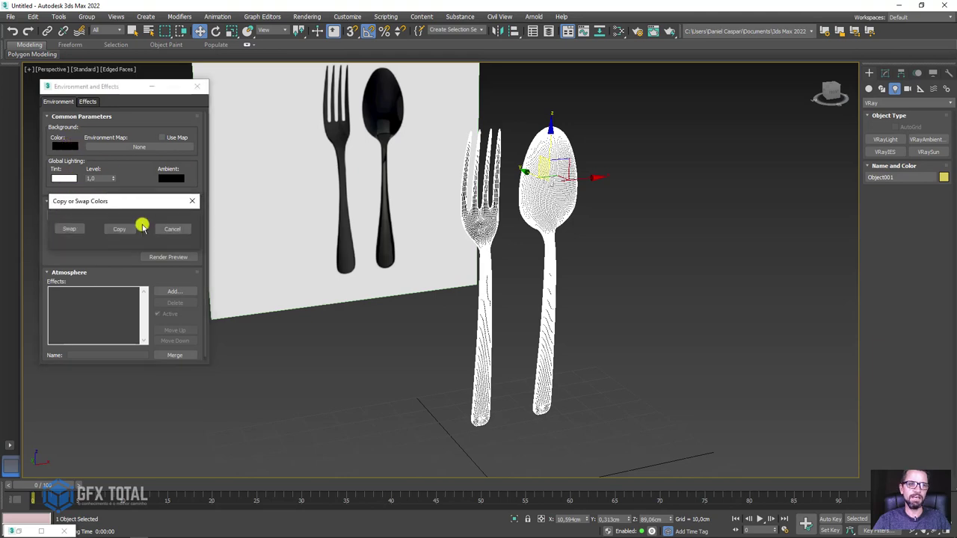
pyautogui.click(122, 230)
pyautogui.keyDown('alt'); pyautogui.moveTo(562, 228); pyautogui.dragTo(634, 72, button='middle'); pyautogui.keyUp('alt')
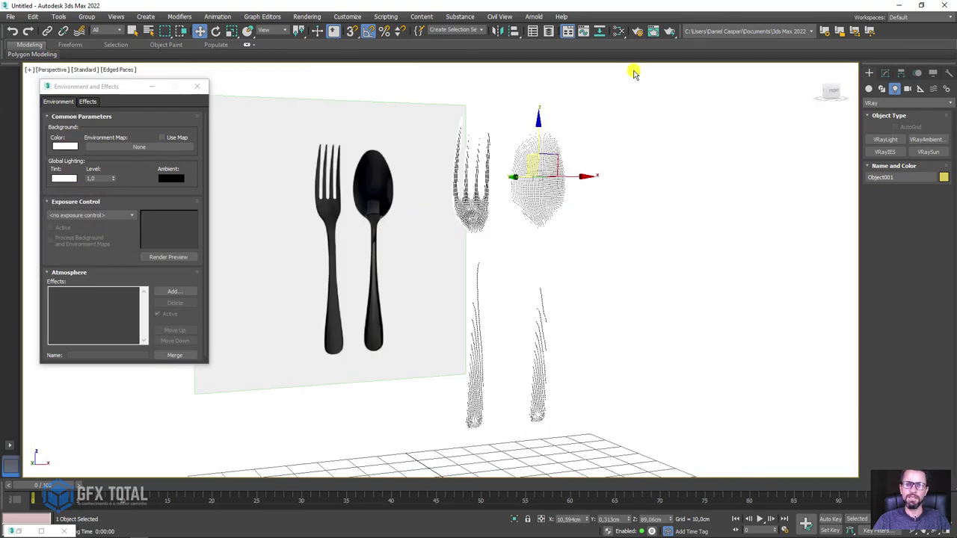
# Step: Start an interactive V-Ray render of the cutlery on white
pyautogui.click(668, 32)
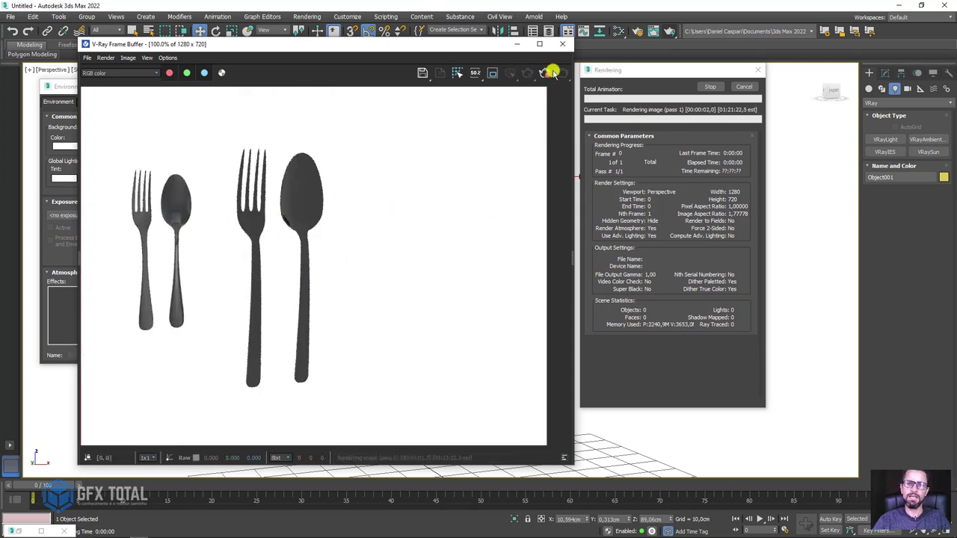
pyautogui.click(530, 74)
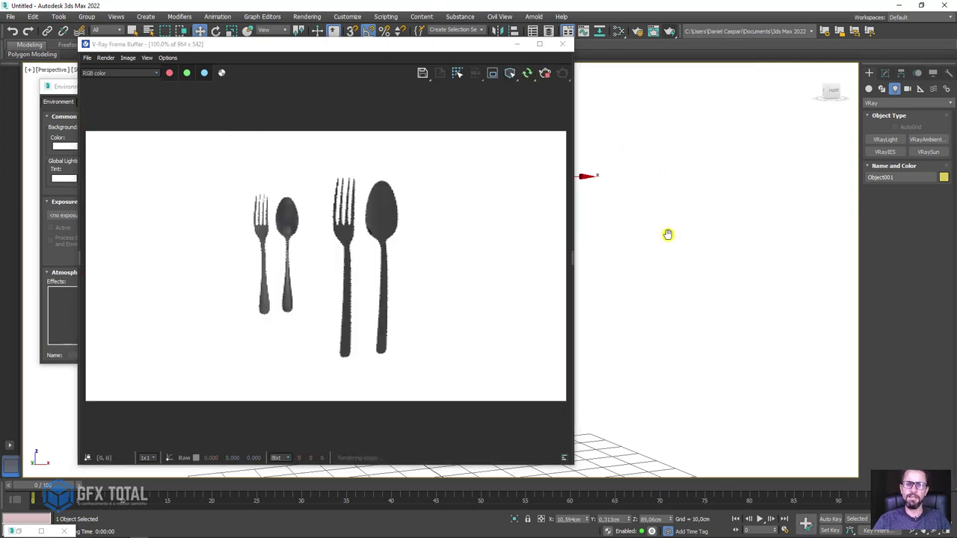
pyautogui.moveTo(670, 251)
pyautogui.keyDown('alt'); pyautogui.mouseDown(button='middle')
pyautogui.moveTo(624, 259)
pyautogui.moveTo(628, 292)
pyautogui.moveTo(639, 262)
pyautogui.moveTo(605, 252)
pyautogui.moveTo(711, 148)
pyautogui.mouseUp(button='middle'); pyautogui.keyUp('alt')
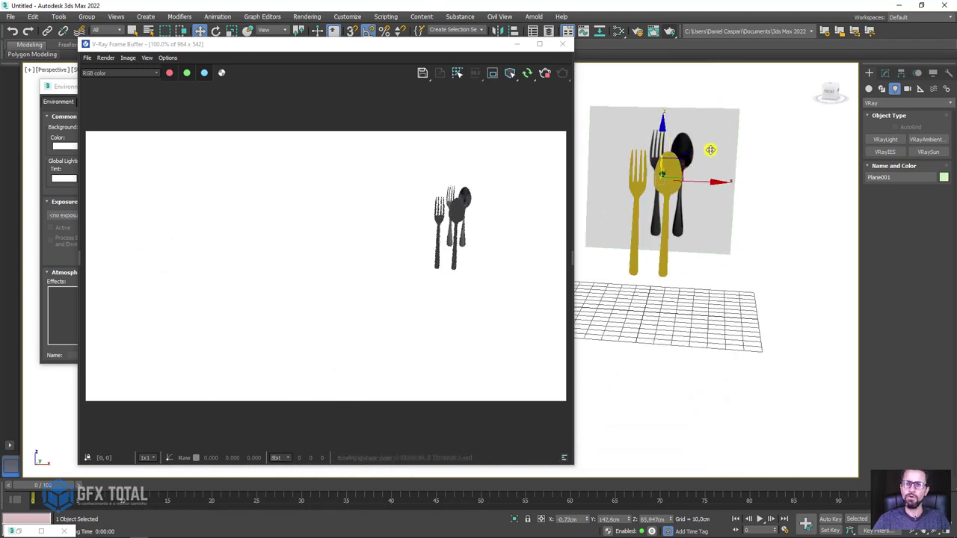
# Step: Hide the backdrop plane and view the cutlery from several angles in the render
pyautogui.rightClick(718, 147)
pyautogui.click(731, 112)
pyautogui.scroll(3, 591, 250)
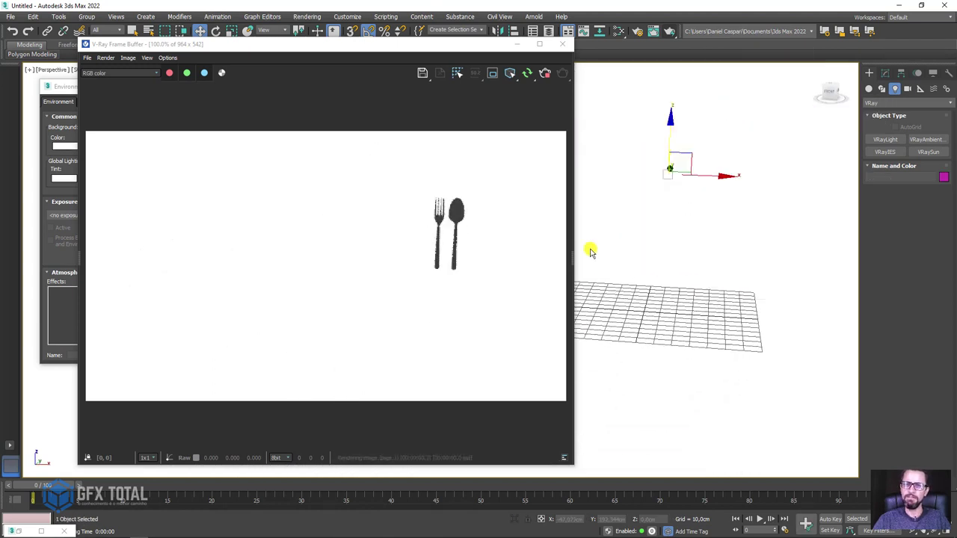
pyautogui.scroll(3, 609, 258)
pyautogui.moveTo(609, 258)
pyautogui.keyDown('alt'); pyautogui.mouseDown(button='middle')
pyautogui.moveTo(686, 267)
pyautogui.moveTo(671, 282)
pyautogui.moveTo(660, 271)
pyautogui.moveTo(663, 285)
pyautogui.moveTo(628, 312)
pyautogui.mouseUp(button='middle'); pyautogui.keyUp('alt')
pyautogui.moveTo(374, 45); pyautogui.dragTo(755, 60)
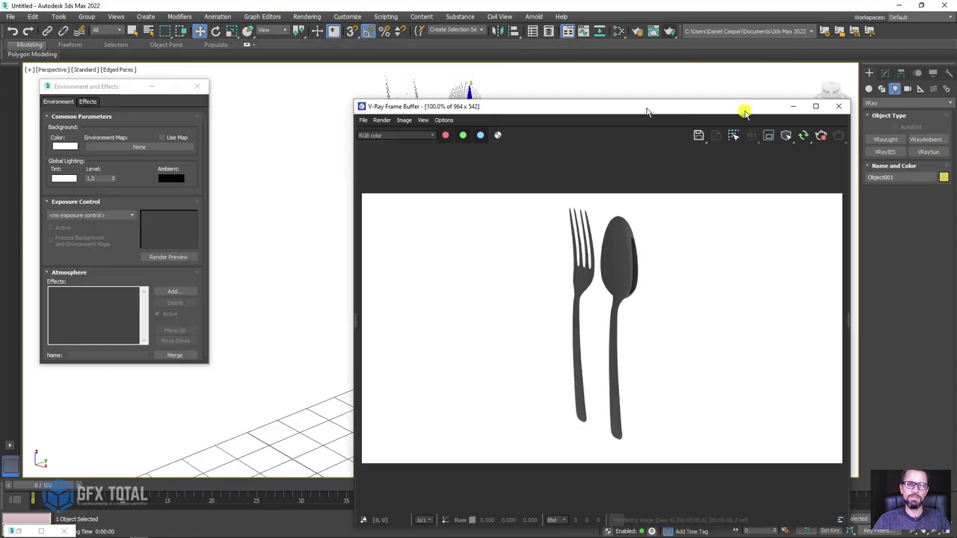
pyautogui.keyDown('alt'); pyautogui.moveTo(481, 271); pyautogui.dragTo(551, 269, button='middle'); pyautogui.keyUp('alt')
pyautogui.moveTo(494, 202)
pyautogui.keyDown('alt'); pyautogui.mouseDown(button='middle')
pyautogui.moveTo(496, 158)
pyautogui.moveTo(494, 222)
pyautogui.moveTo(441, 265)
pyautogui.moveTo(491, 264)
pyautogui.moveTo(466, 222)
pyautogui.moveTo(448, 246)
pyautogui.moveTo(438, 216)
pyautogui.moveTo(423, 224)
pyautogui.mouseUp(button='middle'); pyautogui.keyUp('alt')
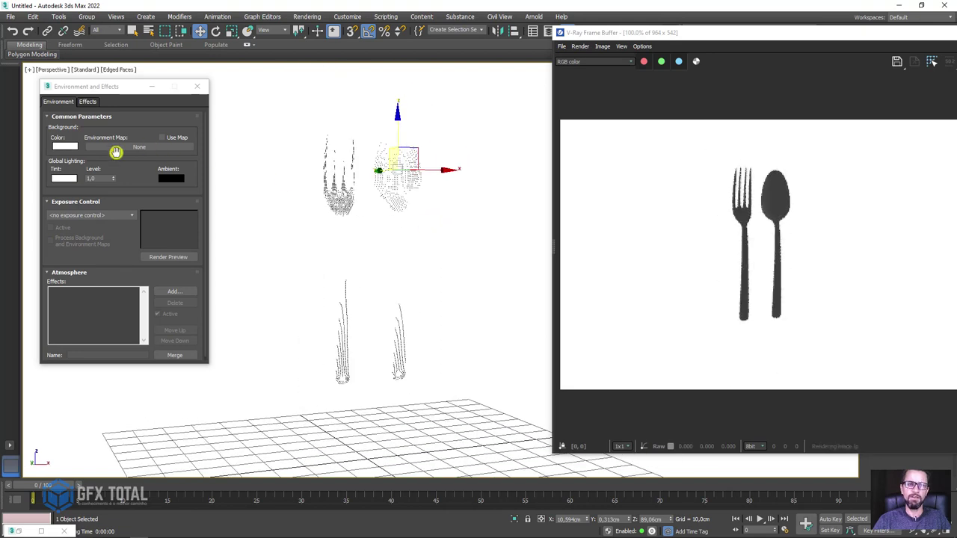
# Step: Darken the environment background colour to dark grey
pyautogui.click(64, 146)
pyautogui.moveTo(286, 133); pyautogui.dragTo(299, 81)
pyautogui.click(363, 153)
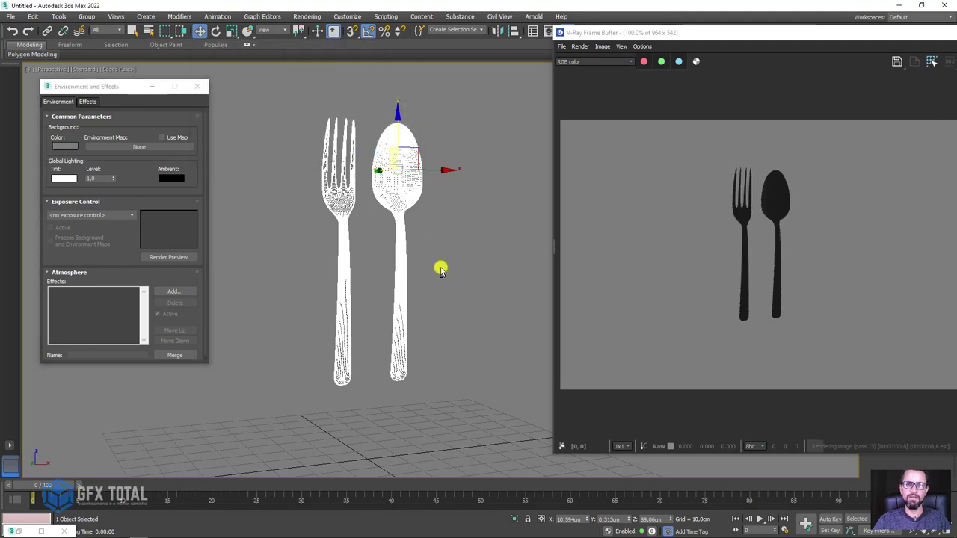
# Step: Lower the plane light, rotate it upright, and move it to the right of the cutlery
pyautogui.moveTo(438, 267)
pyautogui.keyDown('alt'); pyautogui.mouseDown(button='middle')
pyautogui.moveTo(449, 254)
pyautogui.moveTo(434, 225)
pyautogui.moveTo(446, 227)
pyautogui.moveTo(434, 229)
pyautogui.mouseUp(button='middle'); pyautogui.keyUp('alt')
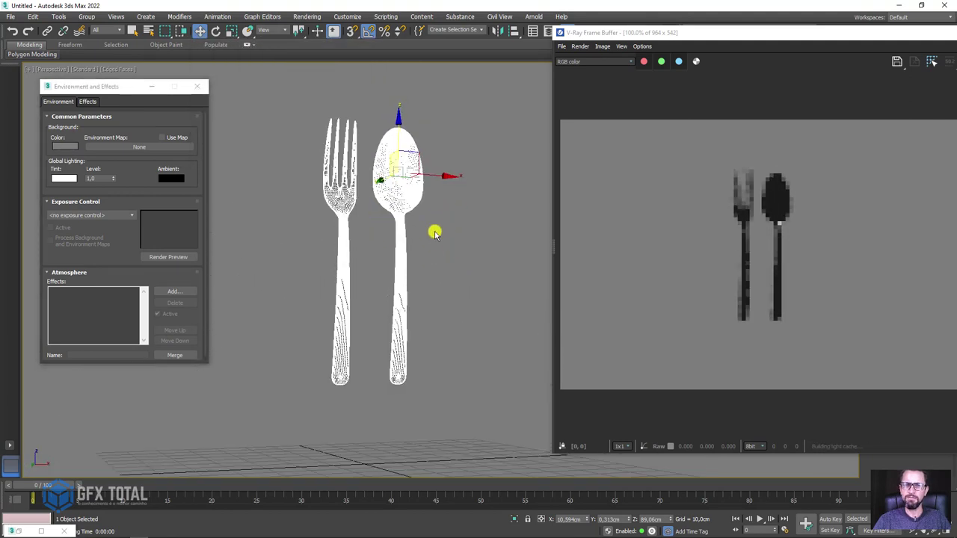
pyautogui.scroll(-3, 325, 250)
pyautogui.moveTo(325, 250)
pyautogui.keyDown('alt'); pyautogui.mouseDown(button='middle')
pyautogui.moveTo(372, 302)
pyautogui.moveTo(394, 183)
pyautogui.mouseUp(button='middle'); pyautogui.keyUp('alt')
pyautogui.click(318, 82)
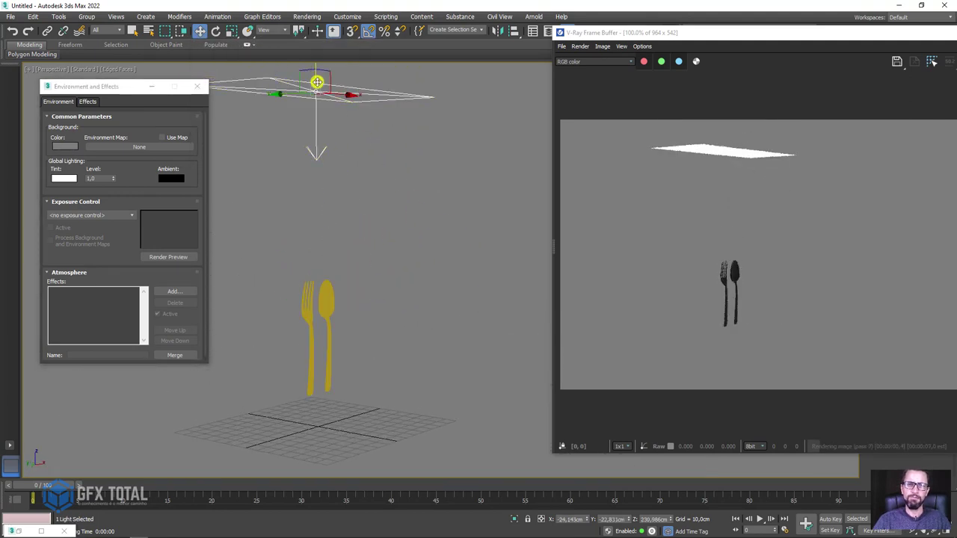
pyautogui.moveTo(300, 70); pyautogui.dragTo(407, 193)
pyautogui.press('e')
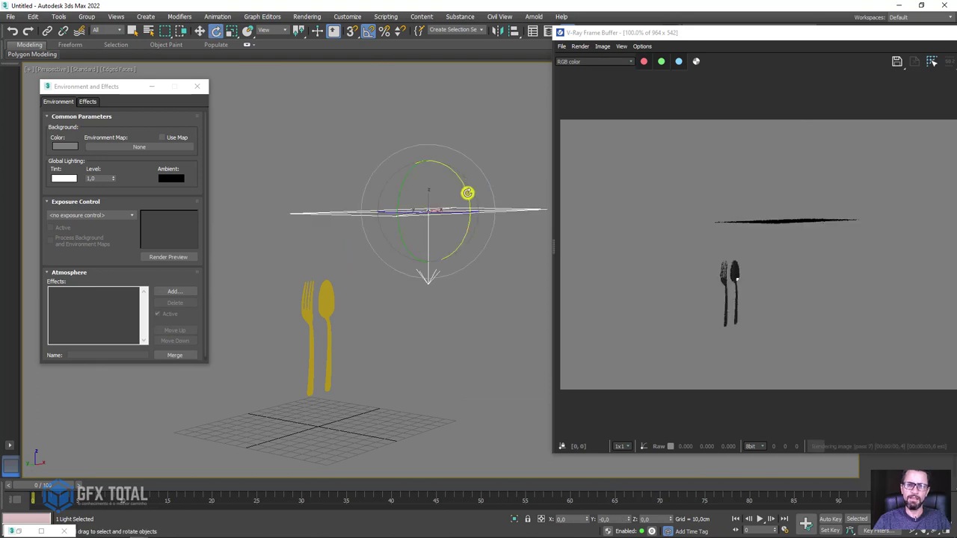
pyautogui.moveTo(467, 193); pyautogui.dragTo(465, 189)
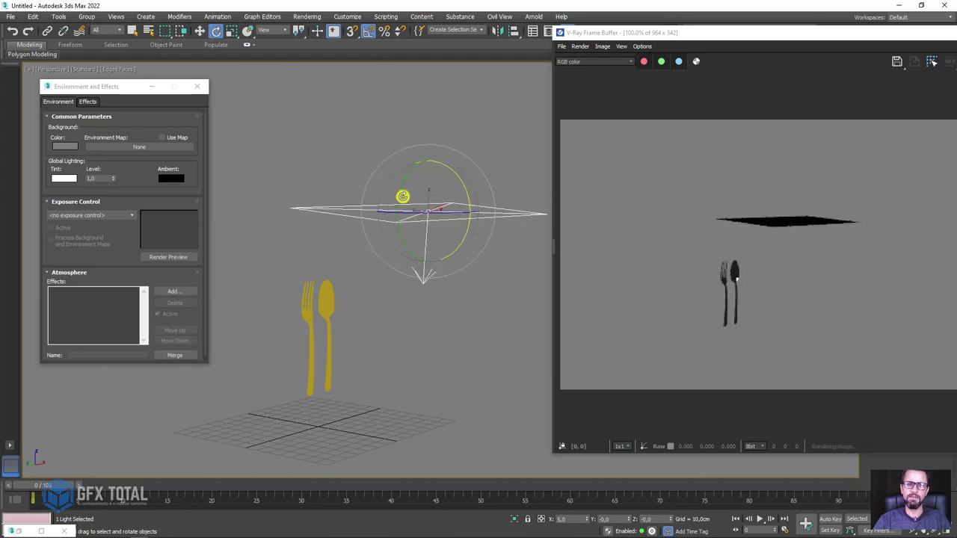
pyautogui.moveTo(402, 196); pyautogui.dragTo(412, 156)
pyautogui.press('w')
pyautogui.keyDown('alt'); pyautogui.moveTo(424, 216); pyautogui.dragTo(459, 188, button='middle'); pyautogui.keyUp('alt')
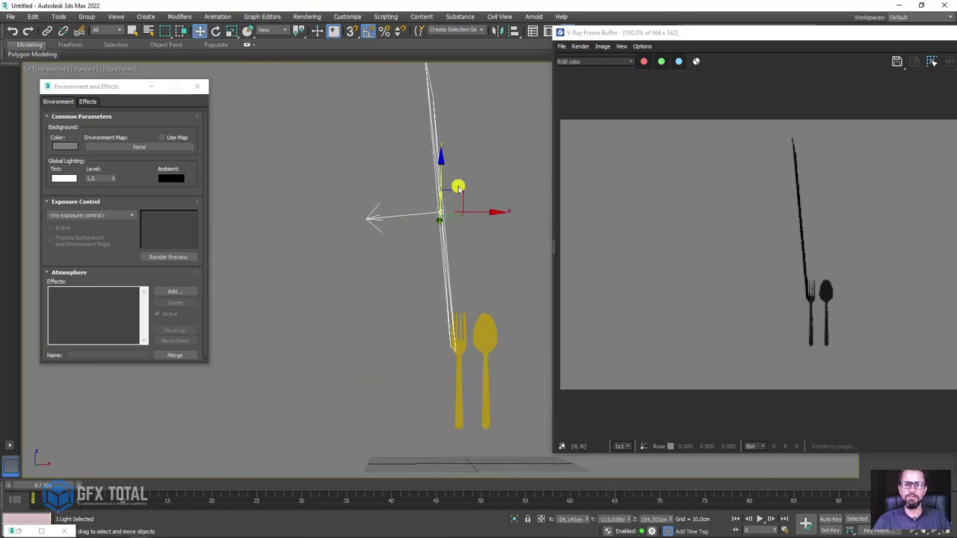
pyautogui.moveTo(455, 193); pyautogui.dragTo(656, 203)
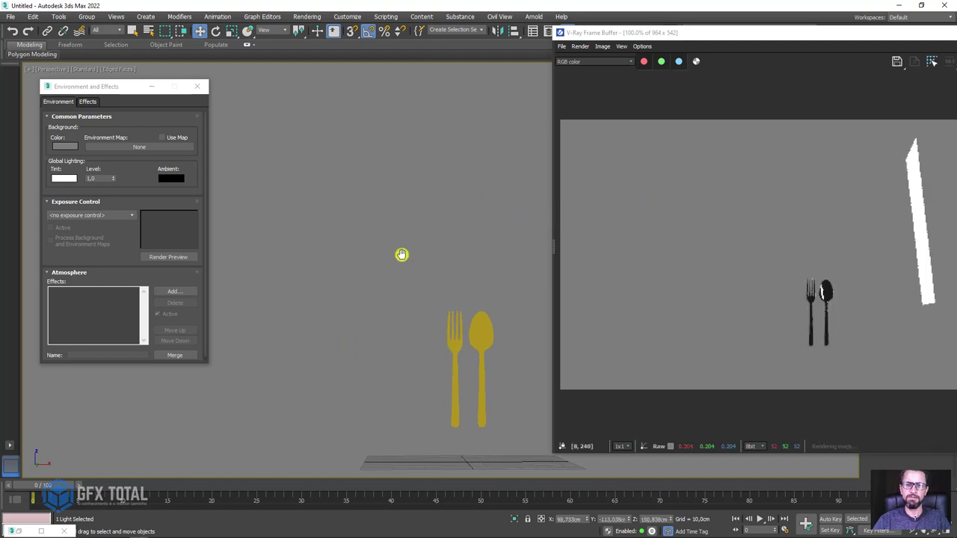
# Step: Orbit to a low angle and select the fork and spoon object
pyautogui.keyDown('alt'); pyautogui.moveTo(400, 257); pyautogui.dragTo(436, 246, button='middle'); pyautogui.keyUp('alt')
pyautogui.moveTo(462, 189)
pyautogui.keyDown('alt'); pyautogui.mouseDown(button='middle')
pyautogui.moveTo(453, 194)
pyautogui.moveTo(417, 160)
pyautogui.moveTo(349, 150)
pyautogui.moveTo(360, 189)
pyautogui.moveTo(389, 145)
pyautogui.mouseUp(button='middle'); pyautogui.keyUp('alt')
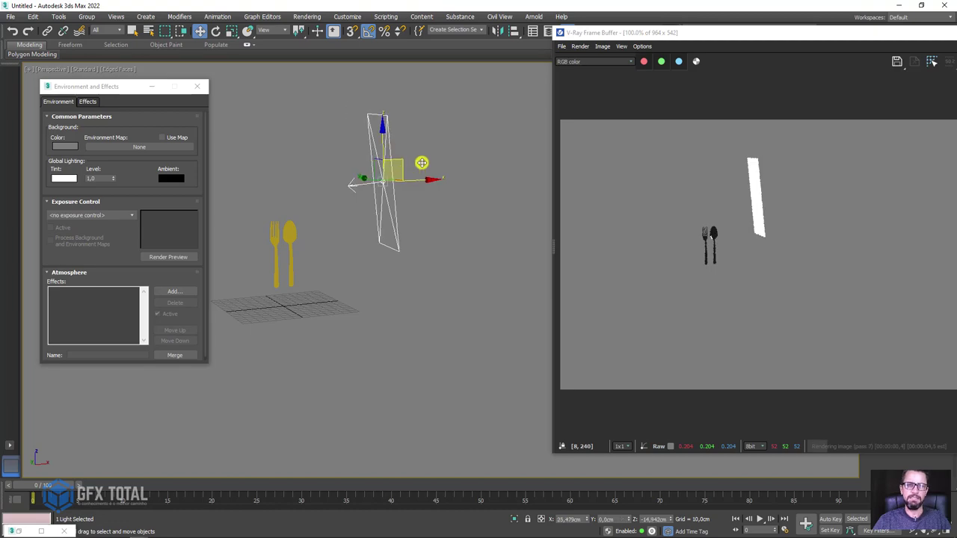
pyautogui.moveTo(421, 162); pyautogui.dragTo(452, 165)
pyautogui.keyDown('alt'); pyautogui.moveTo(363, 216); pyautogui.dragTo(402, 224, button='middle'); pyautogui.keyUp('alt')
pyautogui.scroll(5, 402, 224)
pyautogui.moveTo(408, 190)
pyautogui.keyDown('alt'); pyautogui.mouseDown(button='middle')
pyautogui.moveTo(424, 193)
pyautogui.moveTo(393, 180)
pyautogui.mouseUp(button='middle'); pyautogui.keyUp('alt')
pyautogui.click(353, 248)
pyautogui.moveTo(354, 249)
pyautogui.keyDown('alt'); pyautogui.mouseDown(button='middle')
pyautogui.moveTo(391, 231)
pyautogui.moveTo(381, 247)
pyautogui.moveTo(391, 246)
pyautogui.mouseUp(button='middle'); pyautogui.keyUp('alt')
# Step: Close Environment and Effects and open the Slate Material Editor on Material #26
pyautogui.moveTo(783, 39); pyautogui.dragTo(714, 48)
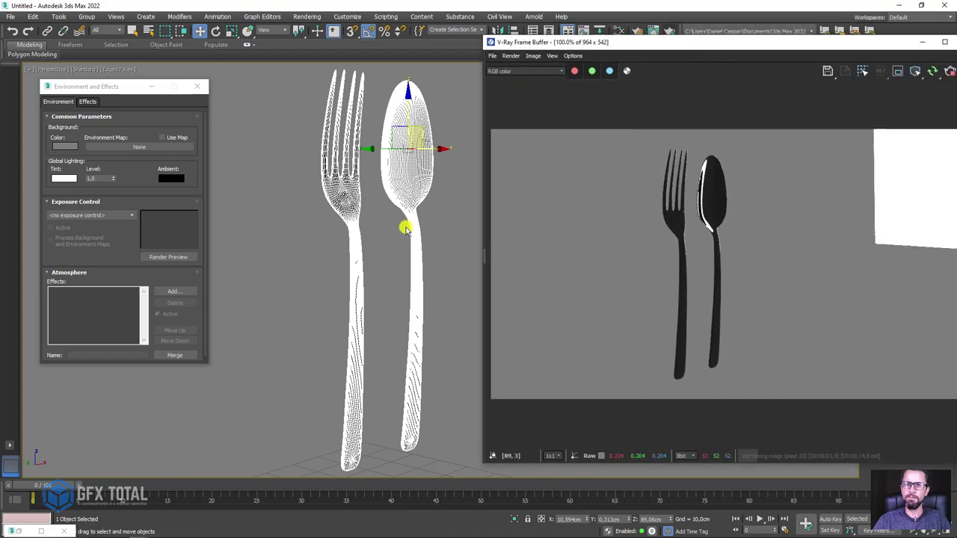
pyautogui.moveTo(406, 224)
pyautogui.keyDown('alt'); pyautogui.mouseDown(button='middle')
pyautogui.moveTo(360, 237)
pyautogui.moveTo(380, 235)
pyautogui.moveTo(369, 233)
pyautogui.mouseUp(button='middle'); pyautogui.keyUp('alt')
pyautogui.scroll(2, 369, 233)
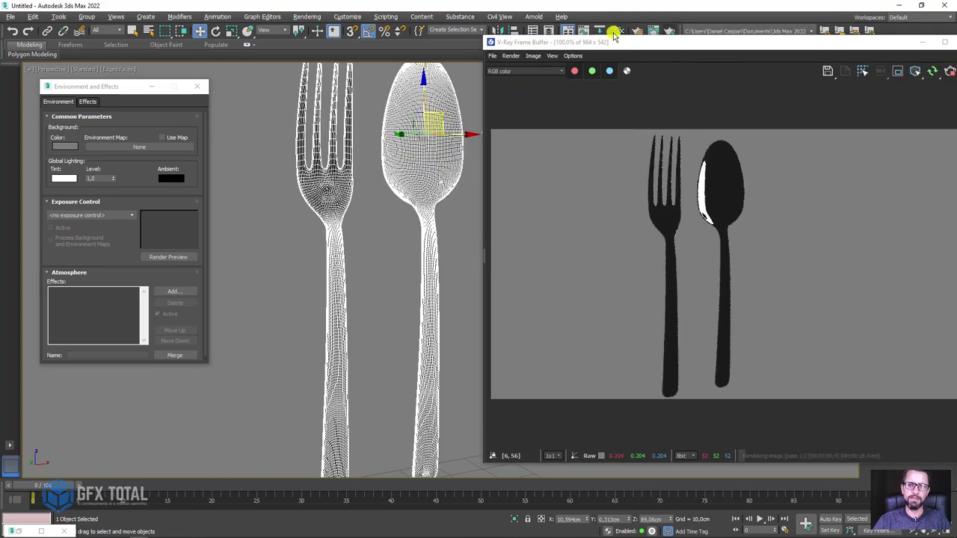
pyautogui.click(196, 87)
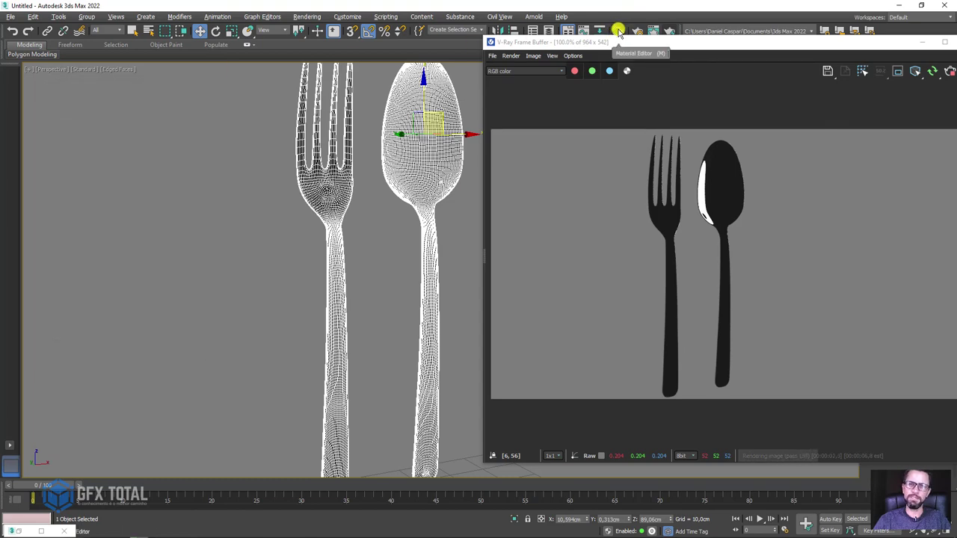
pyautogui.click(619, 32)
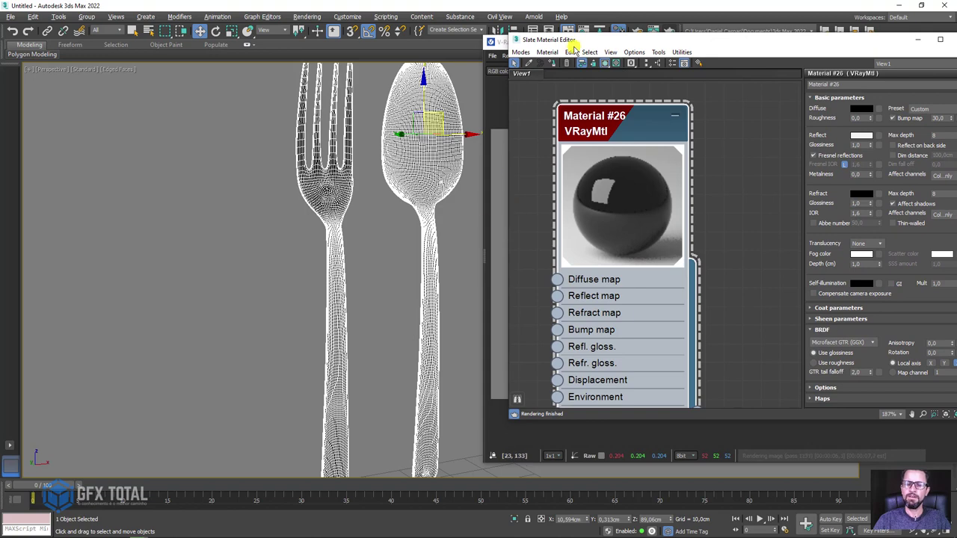
# Step: Set Material #26's Reflection Glossiness to 0.75
pyautogui.click(503, 47)
pyautogui.moveTo(561, 38); pyautogui.dragTo(79, 32)
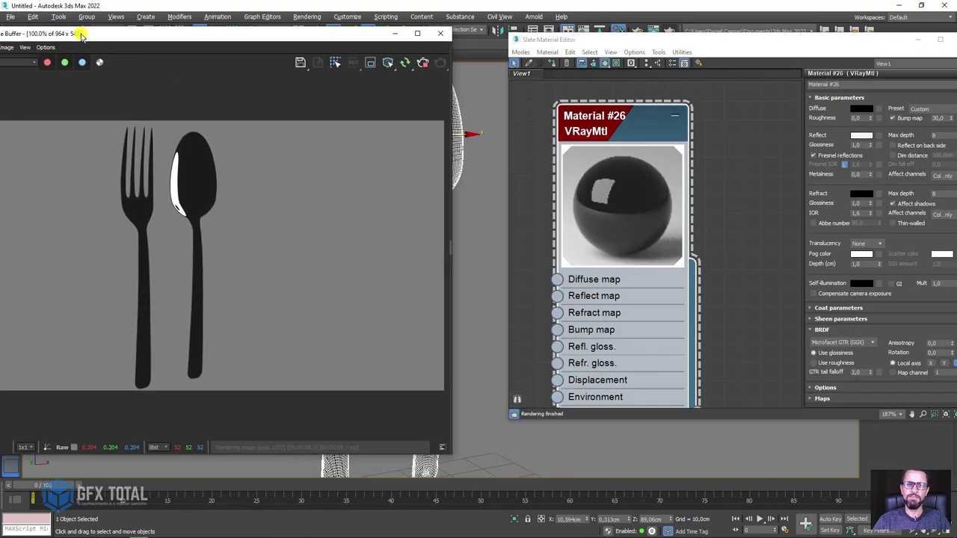
pyautogui.doubleClick(859, 145)
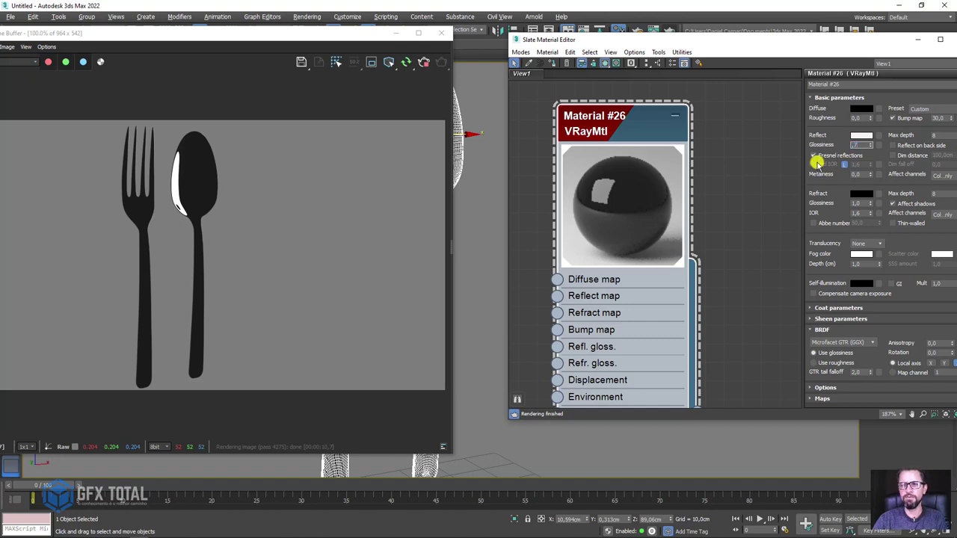
pyautogui.click(813, 156)
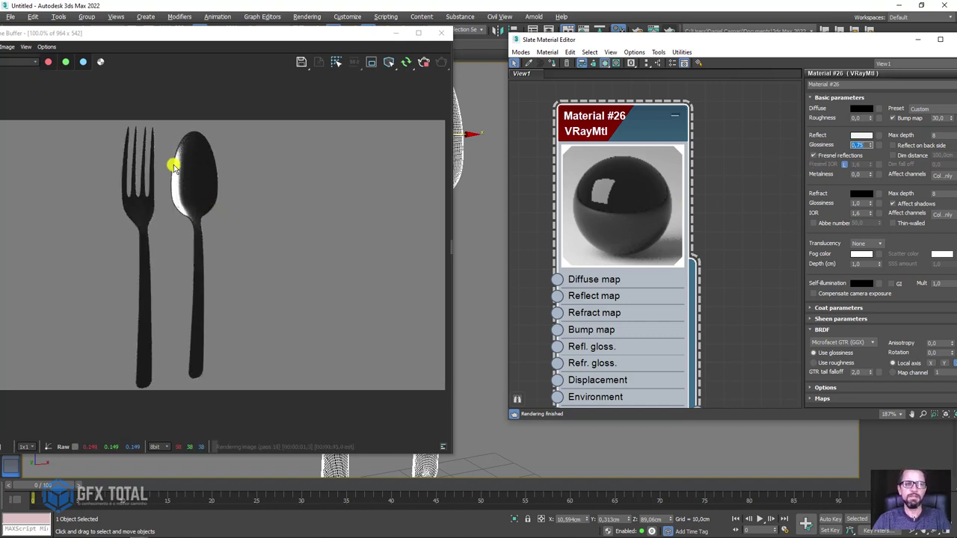
# Step: Unlock Fresnel IOR with the L button and set it to 25
pyautogui.scroll(2, 173, 166)
pyautogui.scroll(-2, 205, 203)
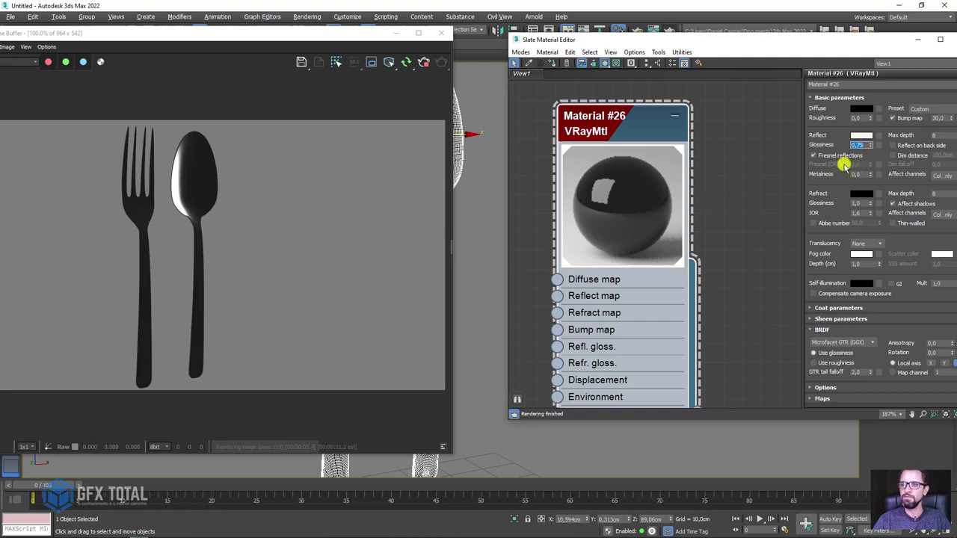
pyautogui.click(871, 164)
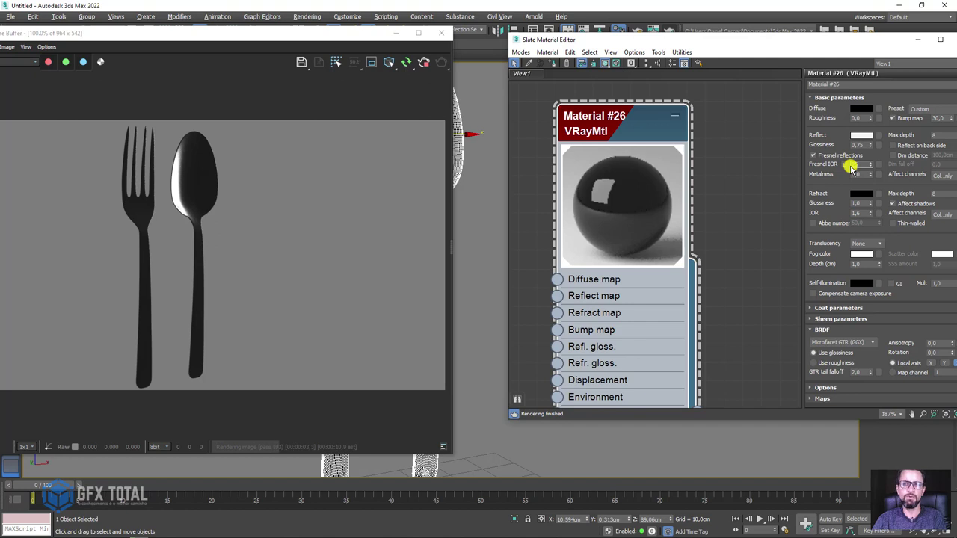
pyautogui.click(856, 164)
pyautogui.write('25')
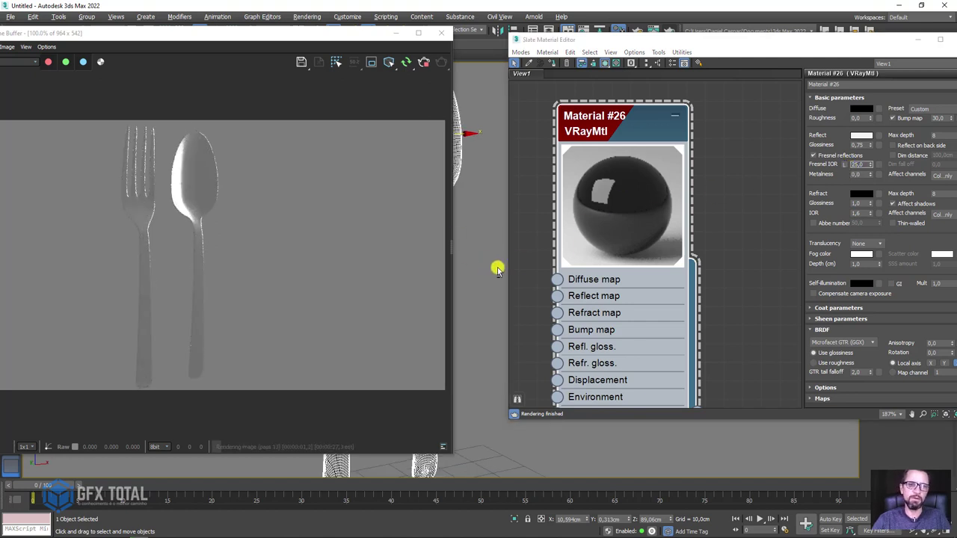
pyautogui.press('Return')
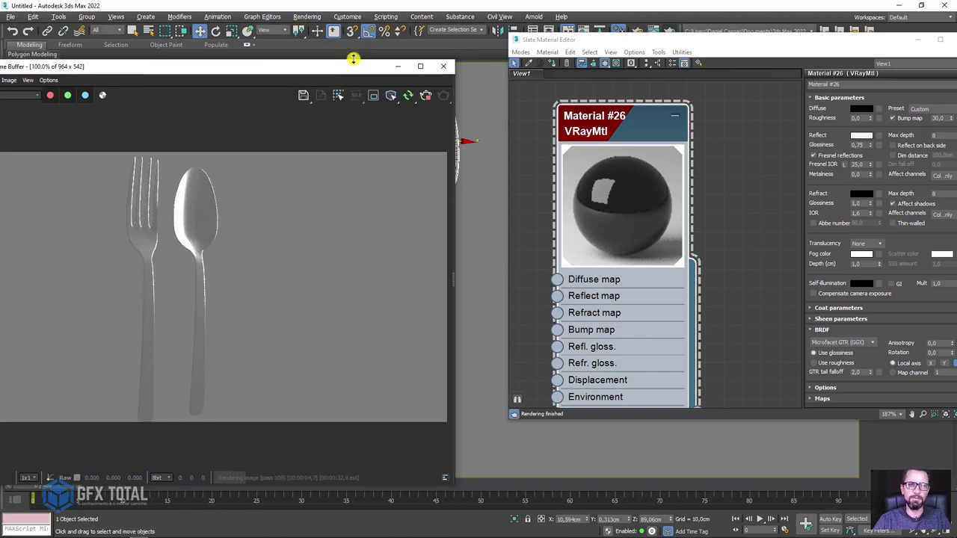
# Step: Copy the black Ambient swatch onto the environment Background colour
pyautogui.click(311, 17)
pyautogui.click(328, 146)
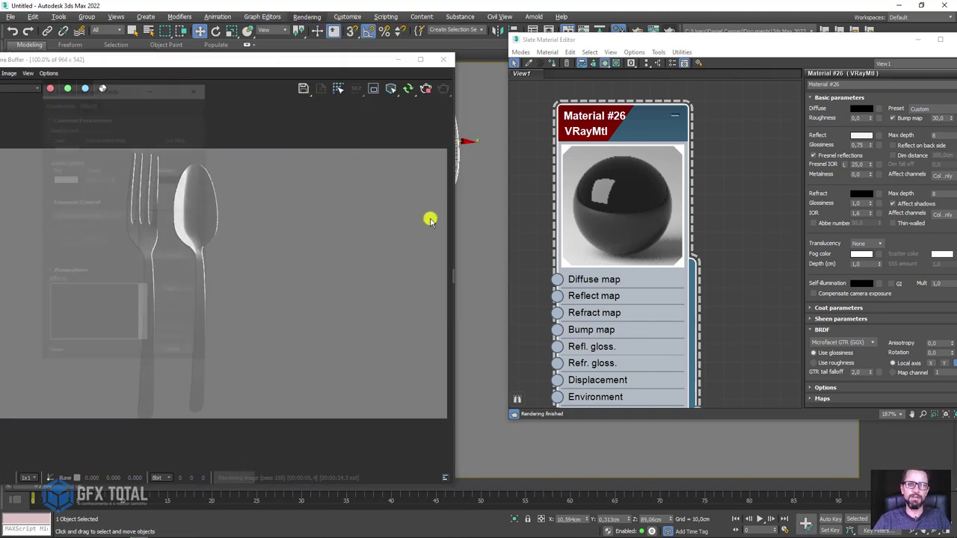
pyautogui.moveTo(67, 147); pyautogui.dragTo(171, 178)
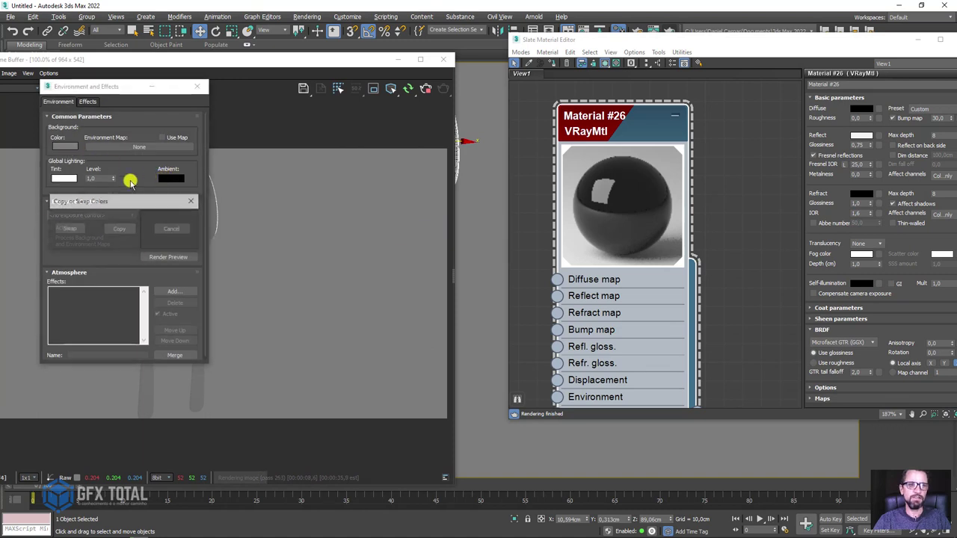
pyautogui.click(110, 228)
# Step: Reframe the viewport on the spoon and minimize the material editor and render window
pyautogui.click(237, 113)
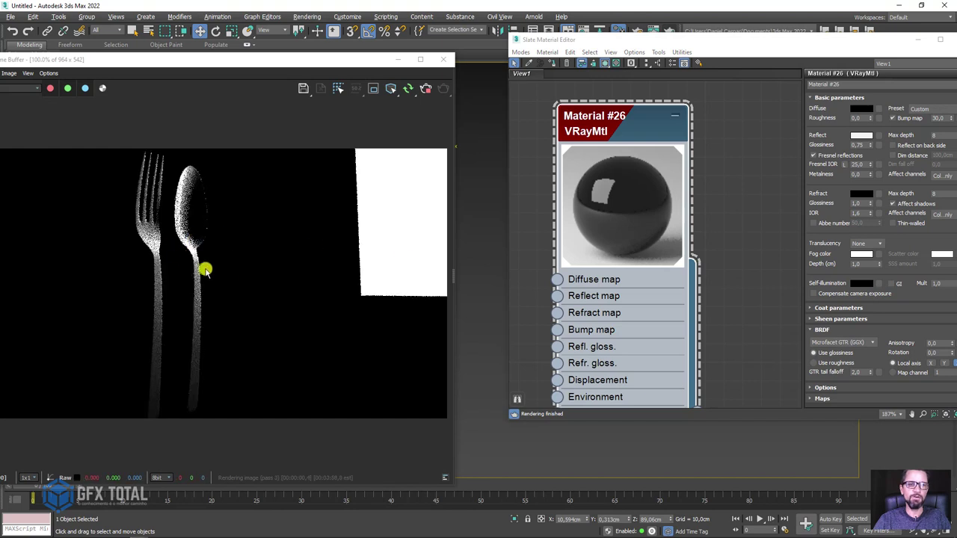
pyautogui.scroll(1, 243, 292)
pyautogui.scroll(1, 505, 288)
pyautogui.scroll(-3, 479, 278)
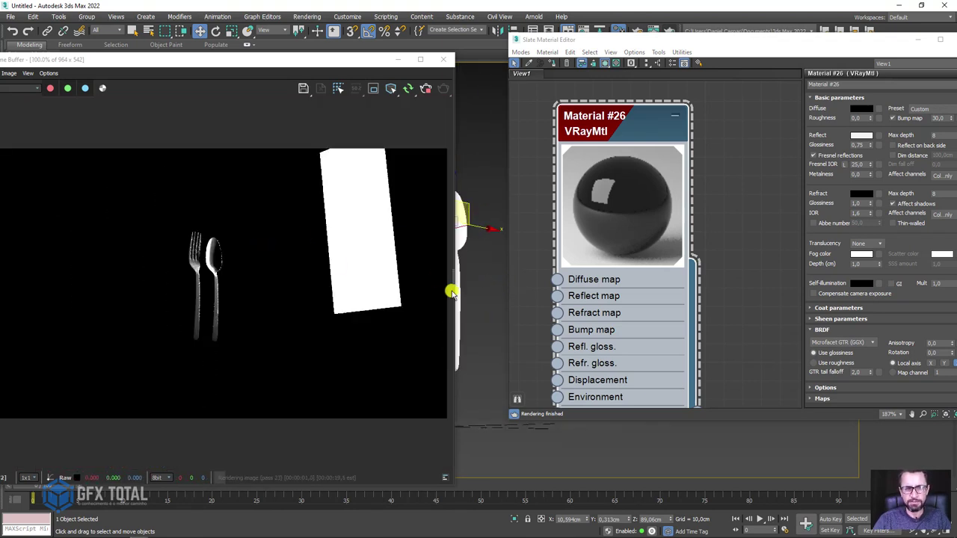
pyautogui.scroll(2, 468, 295)
pyautogui.moveTo(466, 289)
pyautogui.mouseDown(button='middle')
pyautogui.moveTo(490, 297)
pyautogui.moveTo(471, 295)
pyautogui.mouseUp(button='middle')
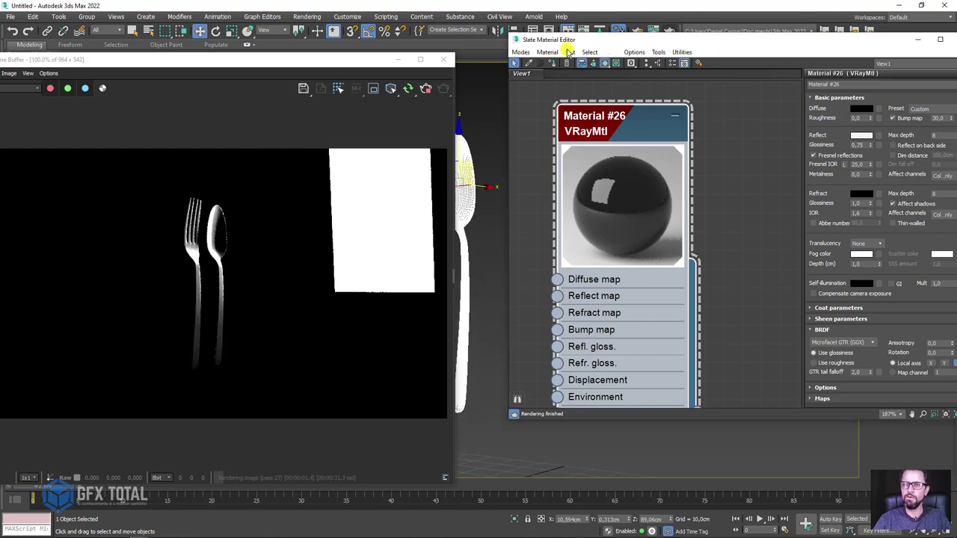
pyautogui.moveTo(802, 43); pyautogui.dragTo(498, 55)
pyautogui.click(608, 55)
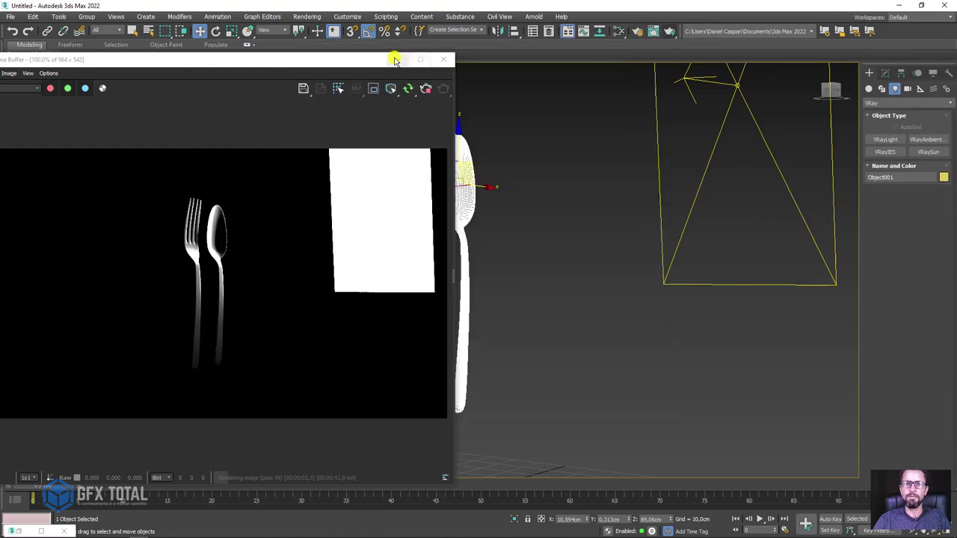
pyautogui.click(398, 59)
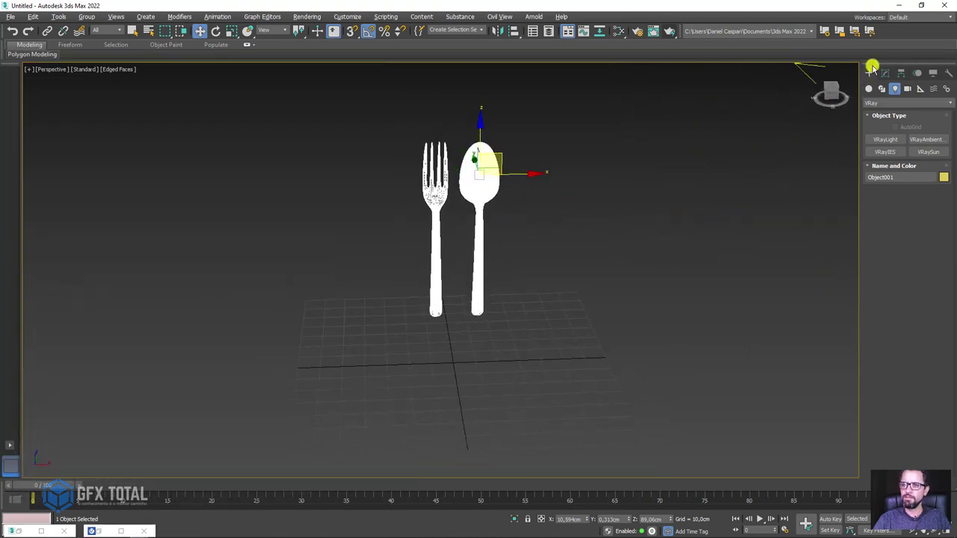
# Step: Draw an L-shaped Line in the Left view for the backdrop profile
pyautogui.click(883, 88)
pyautogui.press('l')
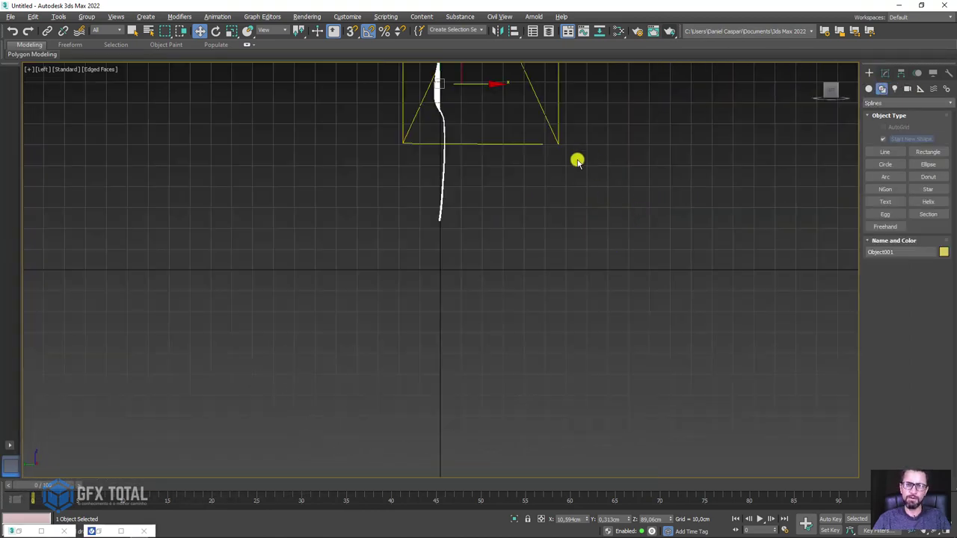
pyautogui.scroll(-3, 577, 158)
pyautogui.moveTo(577, 158); pyautogui.dragTo(557, 291, button='middle')
pyautogui.click(654, 303)
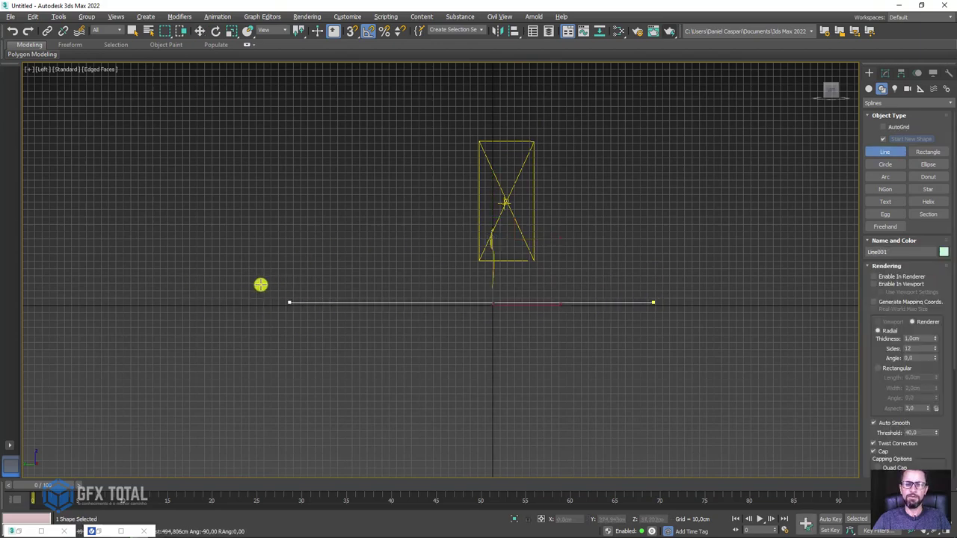
pyautogui.click(234, 303)
pyautogui.scroll(-3, 240, 247)
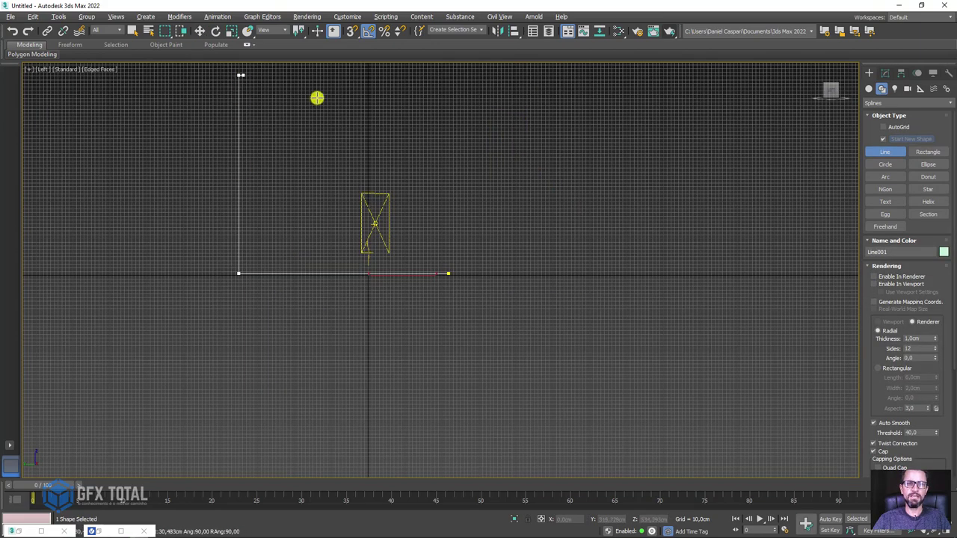
# Step: Fillet Line001's corner vertex into a wide smooth curve
pyautogui.click(886, 73)
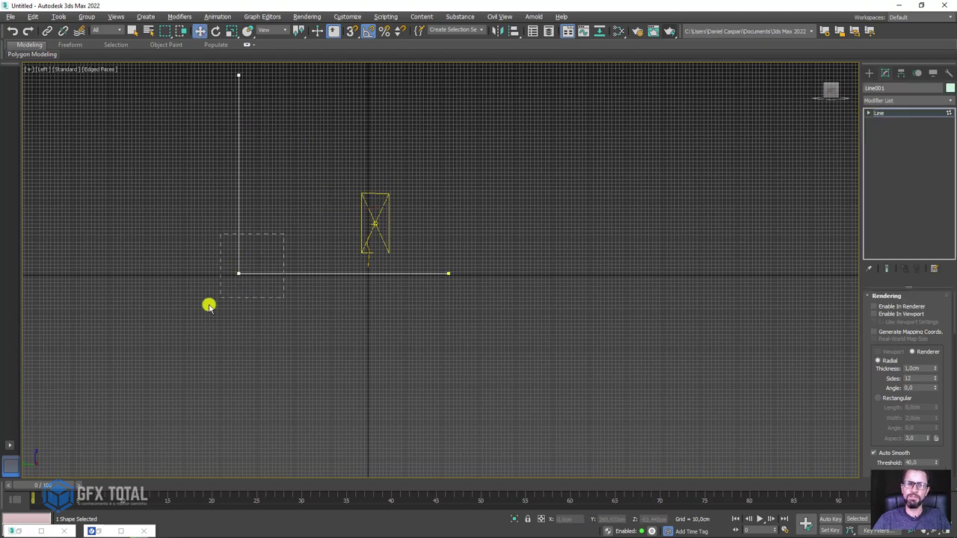
pyautogui.moveTo(331, 259); pyautogui.dragTo(477, 222, button='middle')
pyautogui.scroll(3, 477, 222)
pyautogui.moveTo(526, 192); pyautogui.dragTo(504, 251, button='middle')
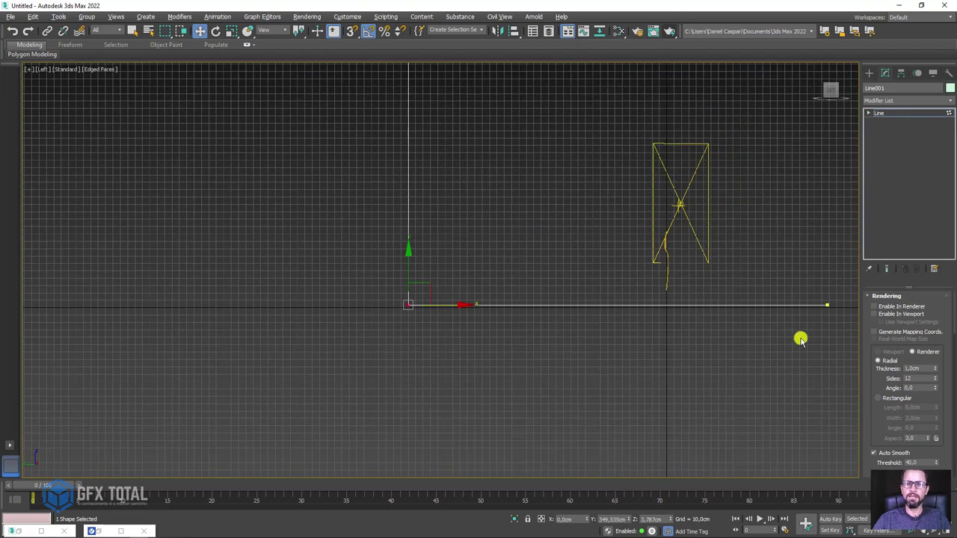
pyautogui.moveTo(873, 411); pyautogui.dragTo(898, 128)
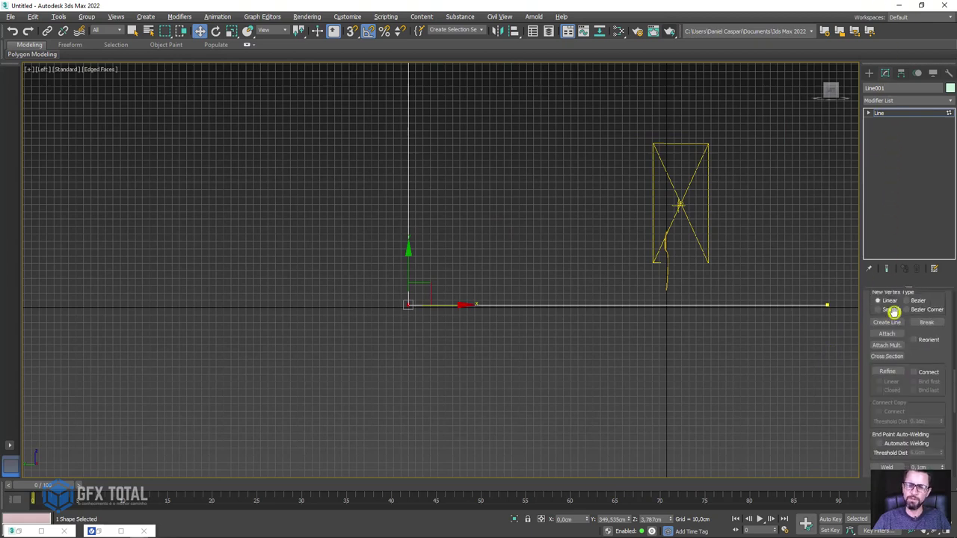
pyautogui.moveTo(910, 356); pyautogui.dragTo(915, 181)
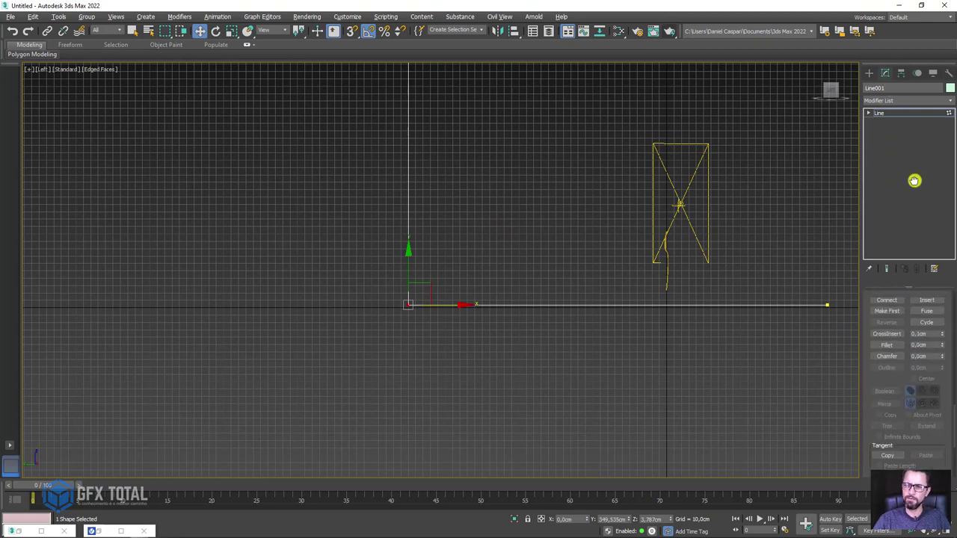
pyautogui.click(887, 348)
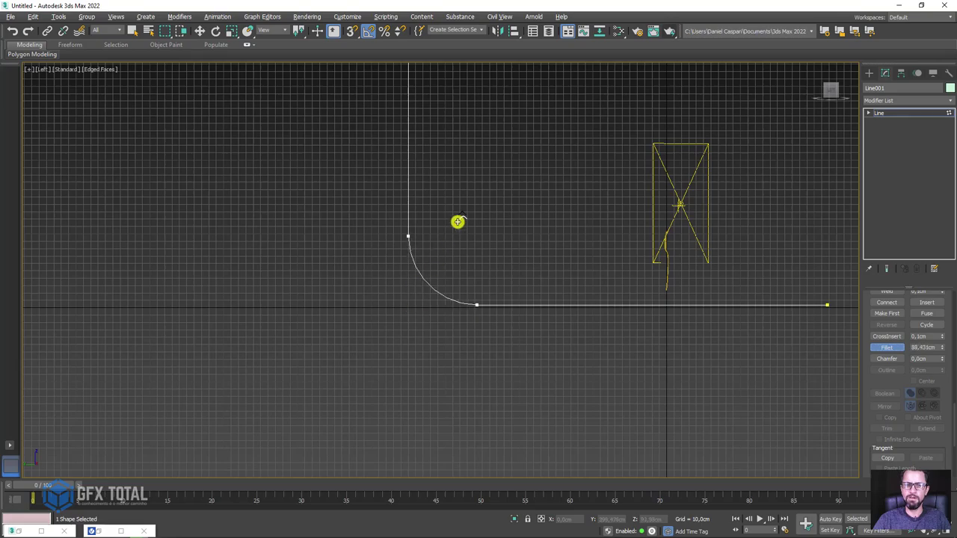
pyautogui.moveTo(458, 221)
pyautogui.mouseDown()
pyautogui.moveTo(511, 162)
pyautogui.moveTo(491, 192)
pyautogui.mouseUp()
pyautogui.moveTo(703, 166)
pyautogui.keyDown('alt'); pyautogui.mouseDown(button='middle')
pyautogui.moveTo(643, 197)
pyautogui.moveTo(658, 193)
pyautogui.mouseUp(button='middle'); pyautogui.keyUp('alt')
pyautogui.click(885, 99)
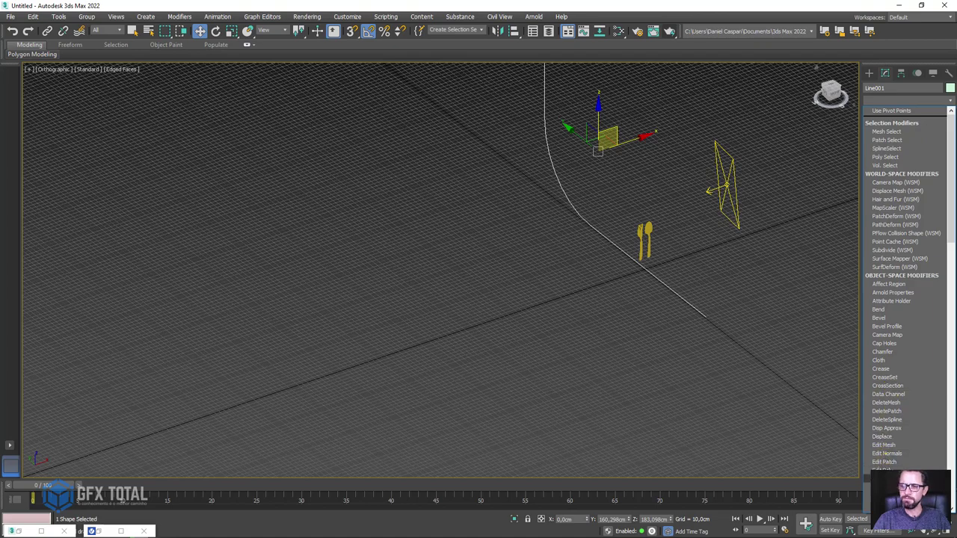
# Step: Extrude the curved line into a large backdrop and tip the fork and spoon about -85° to lie flat
pyautogui.click(886, 470)
pyautogui.moveTo(933, 311)
pyautogui.mouseDown()
pyautogui.moveTo(646, 138)
pyautogui.moveTo(835, 72)
pyautogui.mouseUp()
pyautogui.click(648, 234)
pyautogui.scroll(3, 651, 231)
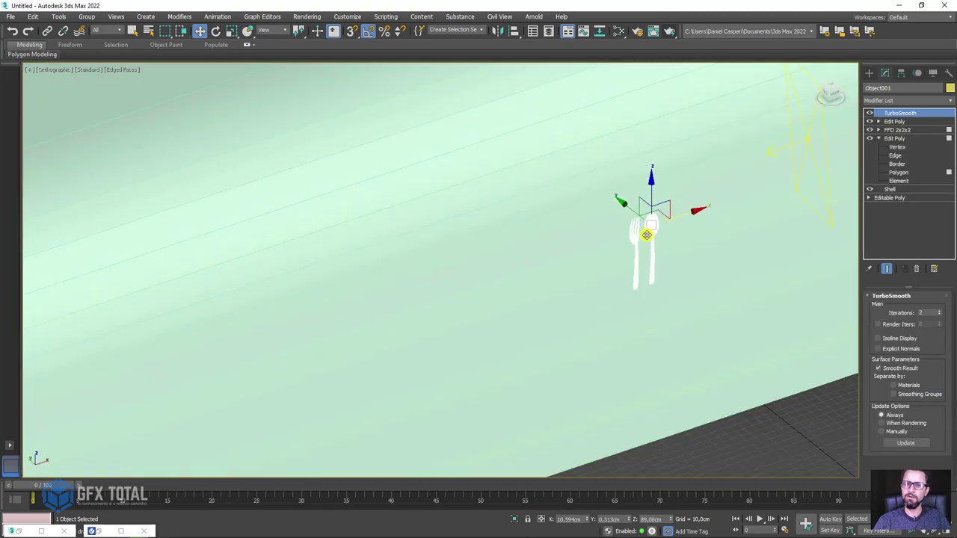
pyautogui.scroll(2, 654, 230)
pyautogui.press('e')
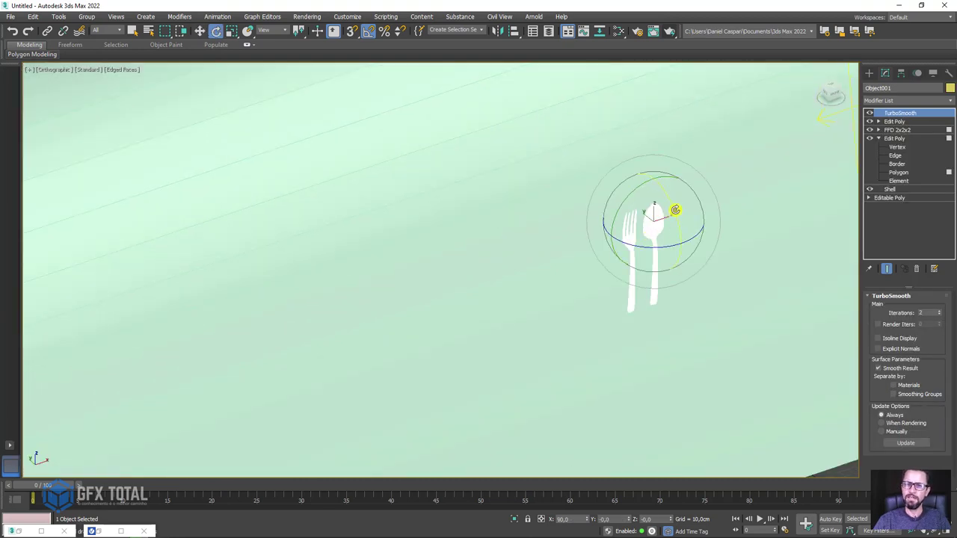
pyautogui.moveTo(676, 210); pyautogui.dragTo(661, 168)
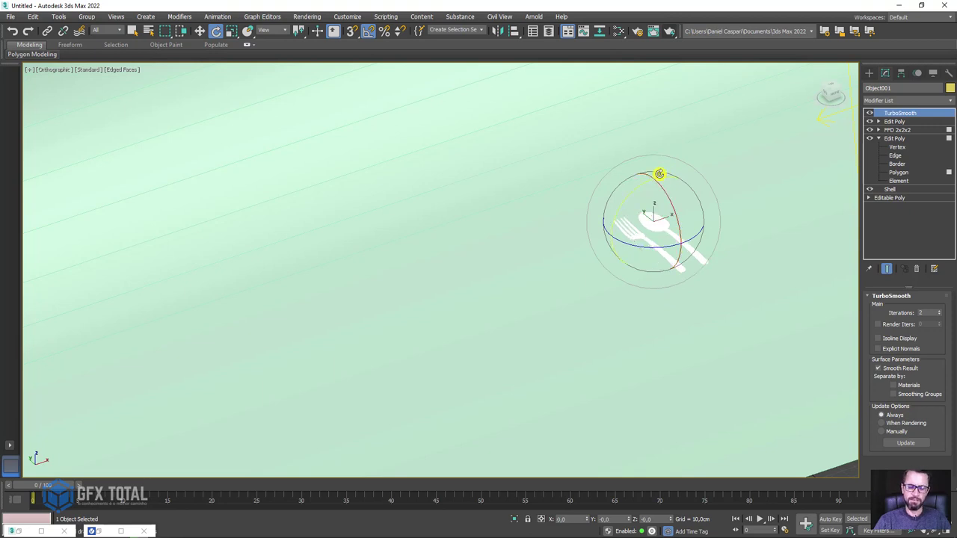
# Step: In Left view, lower the spoon onto the backdrop floor and tilt it about -1.84°
pyautogui.press('l')
pyautogui.moveTo(492, 108); pyautogui.dragTo(468, 171, button='middle')
pyautogui.press('w')
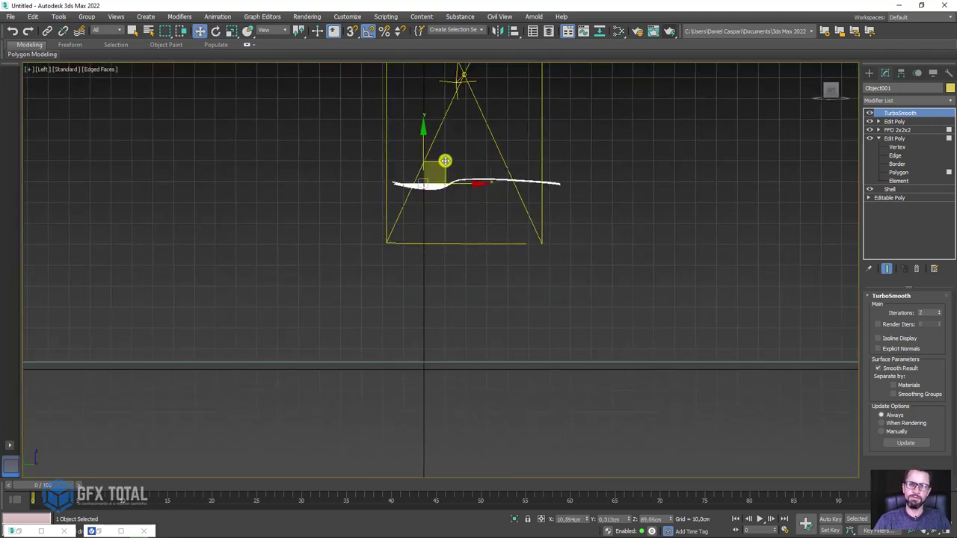
pyautogui.moveTo(445, 164)
pyautogui.mouseDown()
pyautogui.moveTo(459, 303)
pyautogui.moveTo(435, 333)
pyautogui.mouseUp()
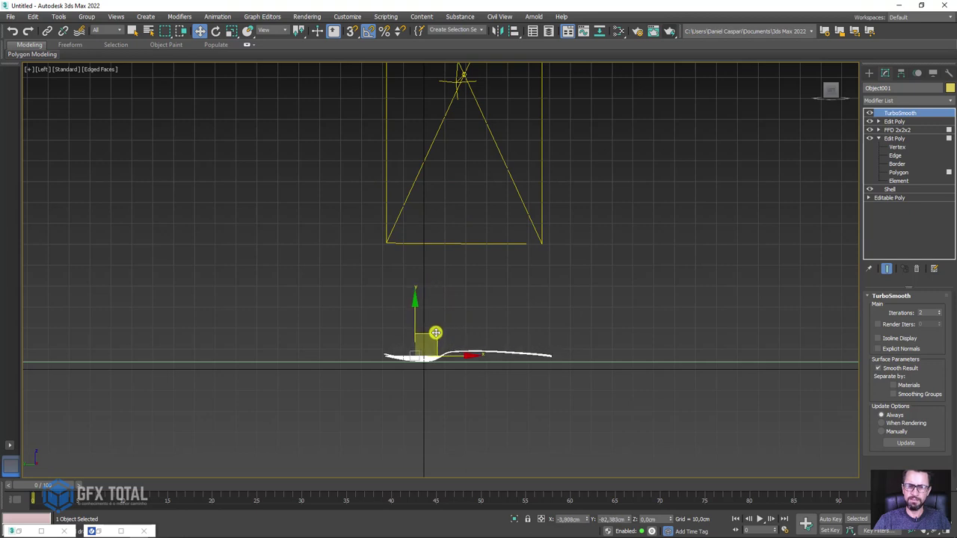
pyautogui.scroll(5, 434, 341)
pyautogui.moveTo(459, 347); pyautogui.dragTo(429, 289, button='middle')
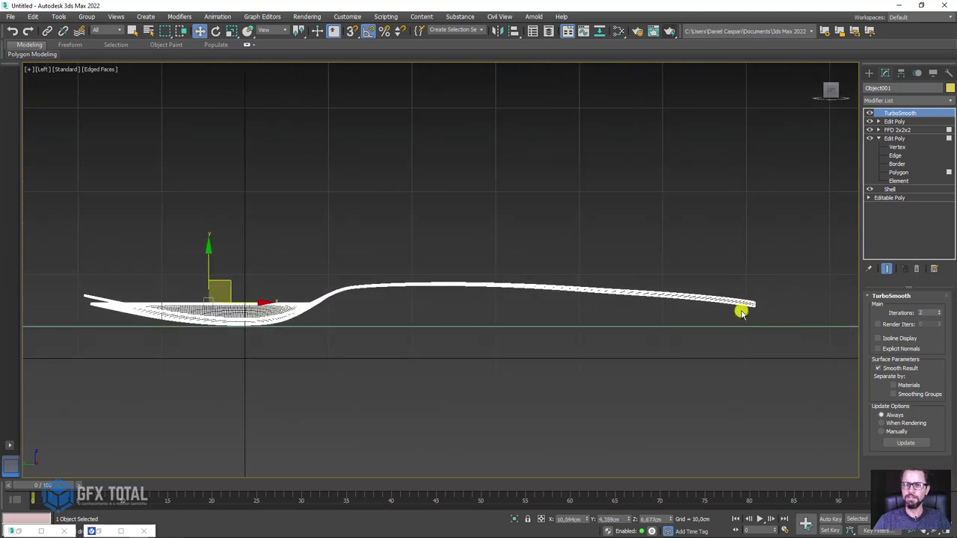
pyautogui.press('e')
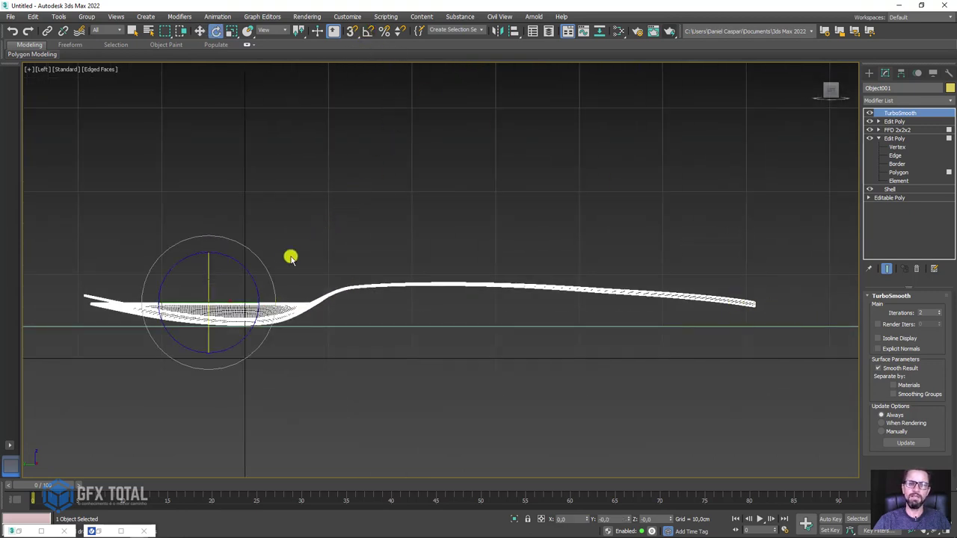
pyautogui.moveTo(253, 275); pyautogui.dragTo(257, 273)
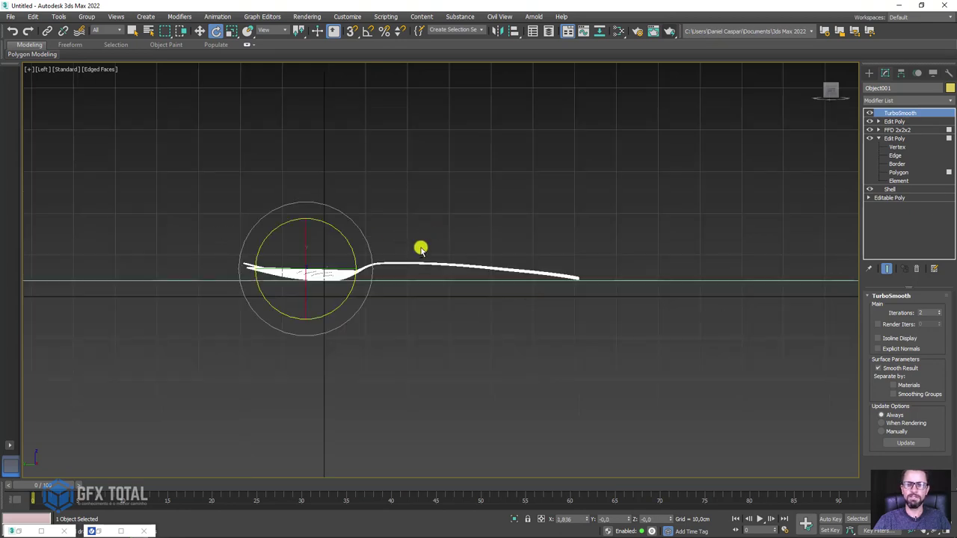
pyautogui.moveTo(421, 246)
pyautogui.keyDown('alt'); pyautogui.mouseDown(button='middle')
pyautogui.moveTo(343, 270)
pyautogui.moveTo(582, 308)
pyautogui.moveTo(547, 282)
pyautogui.moveTo(664, 231)
pyautogui.mouseUp(button='middle'); pyautogui.keyUp('alt')
# Step: Move the Slate Material Editor aside and render a quick test image of the scene
pyautogui.click(612, 34)
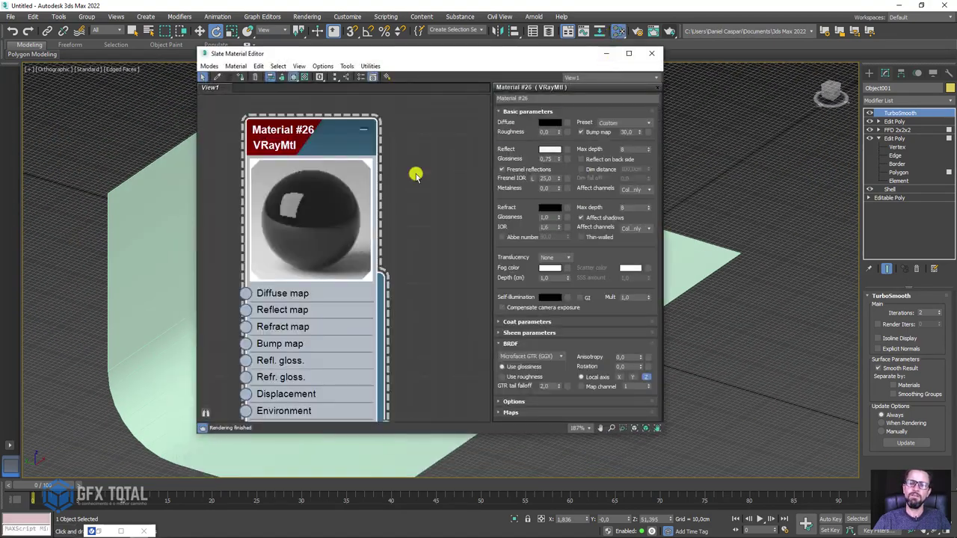
pyautogui.scroll(-3, 417, 172)
pyautogui.scroll(-3, 359, 203)
pyautogui.moveTo(324, 188); pyautogui.dragTo(337, 189, button='middle')
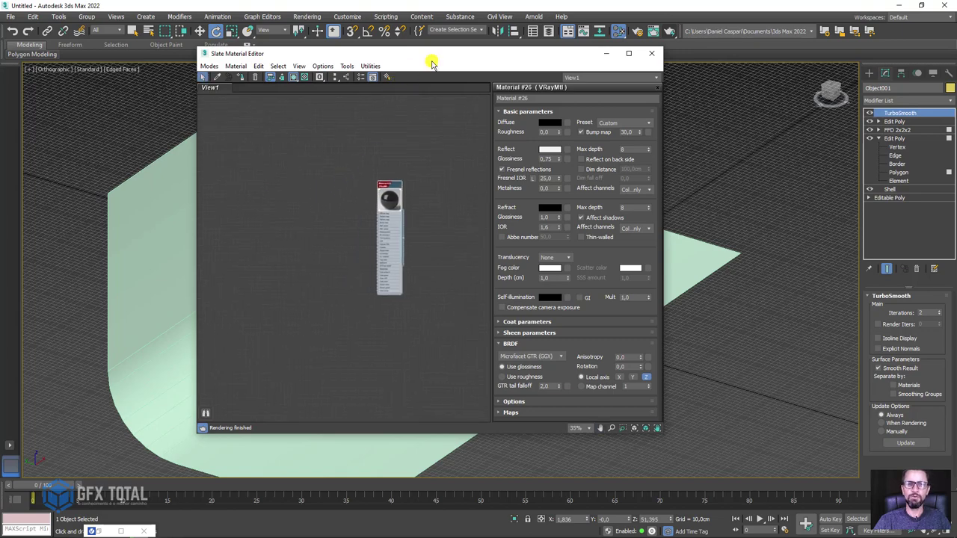
pyautogui.moveTo(432, 62); pyautogui.dragTo(674, 67)
pyautogui.hotkey('shift', 'q')
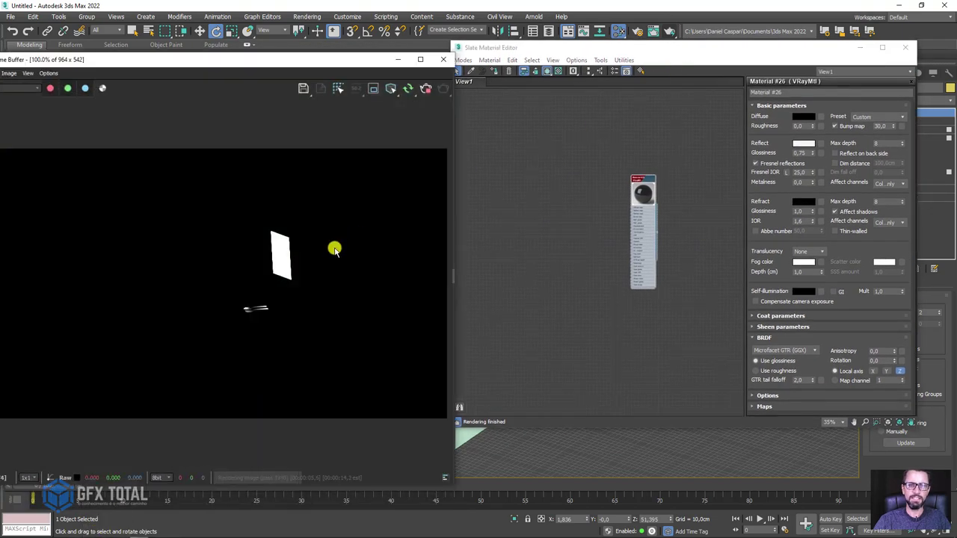
pyautogui.click(447, 62)
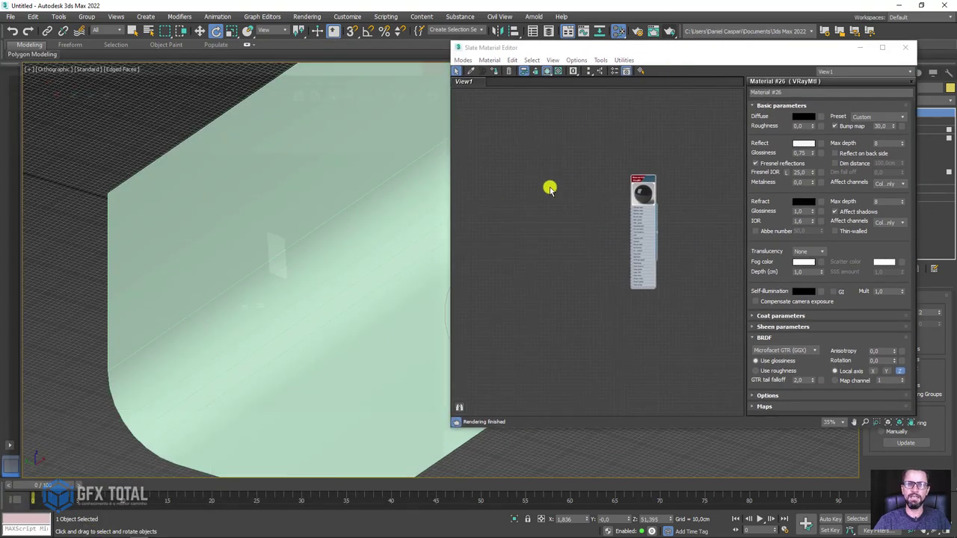
# Step: Create a new grey VRayMtl node beside the black cutlery material
pyautogui.rightClick(548, 188)
pyautogui.moveTo(669, 216)
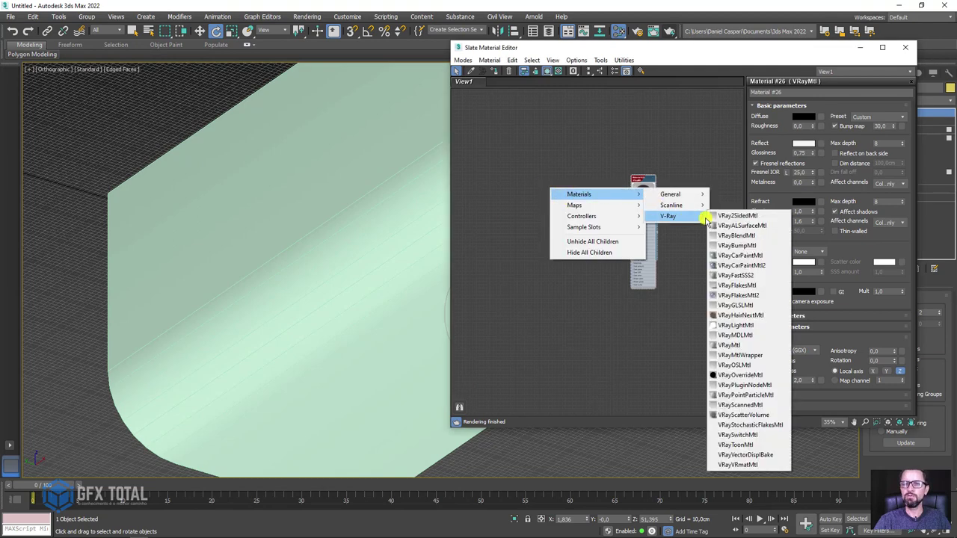
pyautogui.click(521, 274)
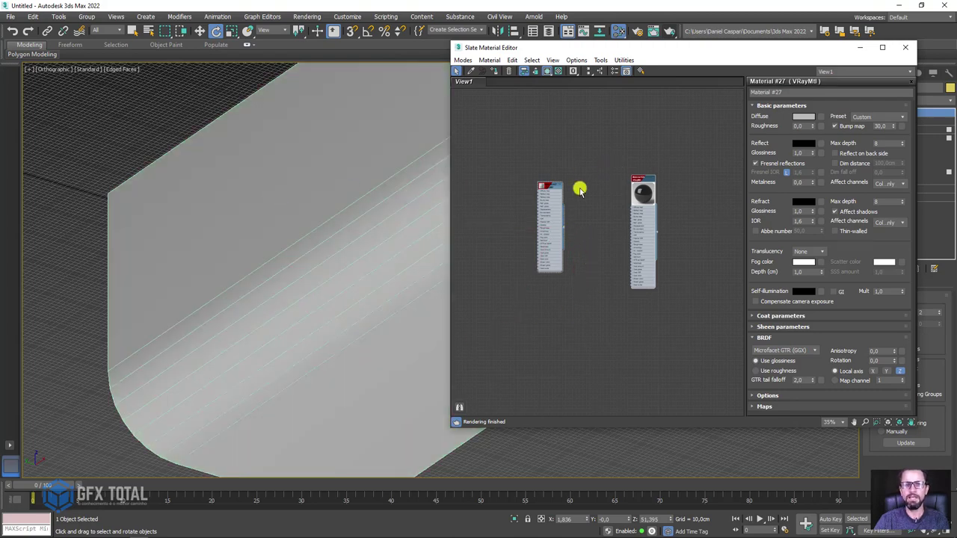
pyautogui.moveTo(549, 185); pyautogui.dragTo(616, 177)
# Step: Frame the cutlery in a tilted Perspective view with Safe Frame turned on
pyautogui.click(905, 51)
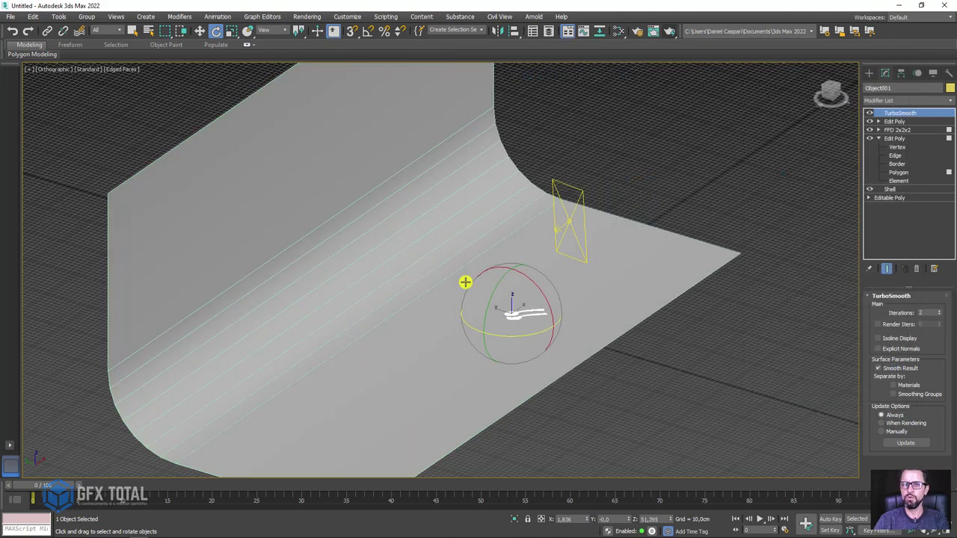
pyautogui.scroll(-3, 524, 280)
pyautogui.scroll(-3, 528, 322)
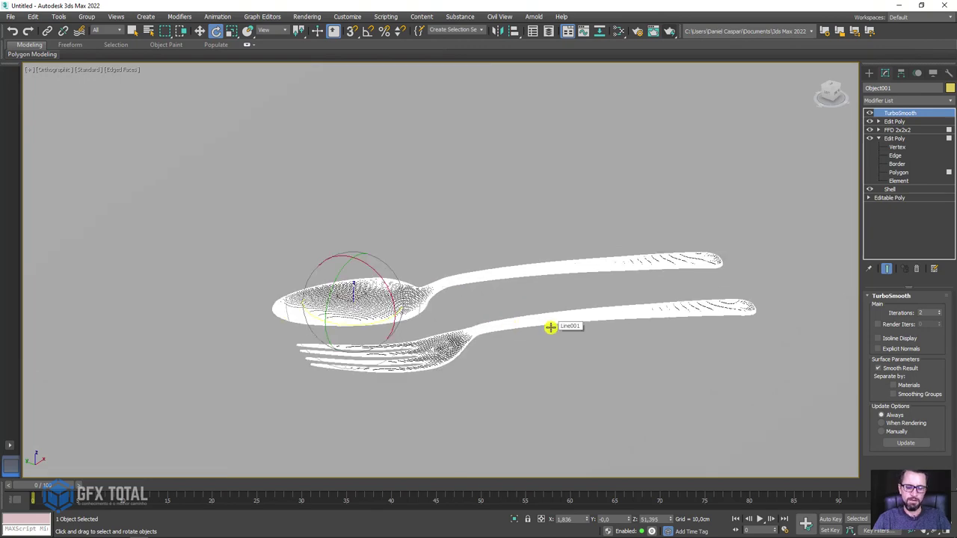
pyautogui.press('p')
pyautogui.moveTo(551, 326)
pyautogui.keyDown('alt'); pyautogui.mouseDown(button='middle')
pyautogui.moveTo(547, 352)
pyautogui.moveTo(494, 297)
pyautogui.moveTo(473, 303)
pyautogui.mouseUp(button='middle'); pyautogui.keyUp('alt')
pyautogui.hotkey('shift', 'f')
pyautogui.scroll(2, 463, 301)
pyautogui.scroll(2, 441, 296)
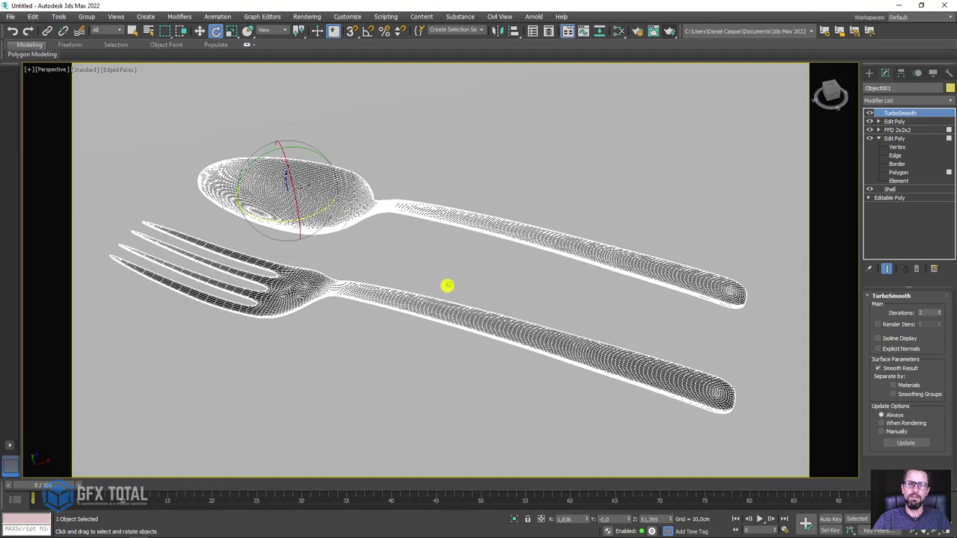
# Step: Render the framed perspective view of the fork and spoon on the backdrop
pyautogui.click(670, 31)
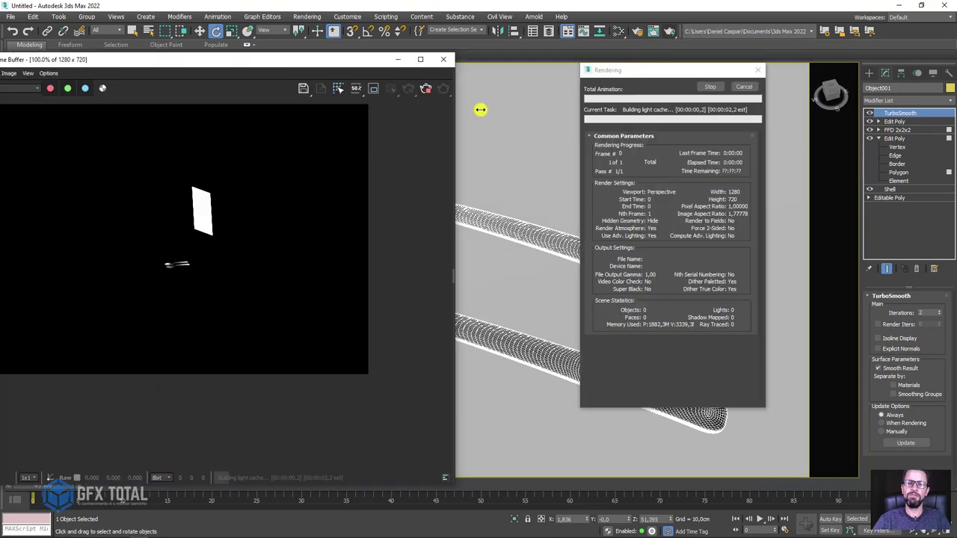
pyautogui.scroll(-2, 299, 187)
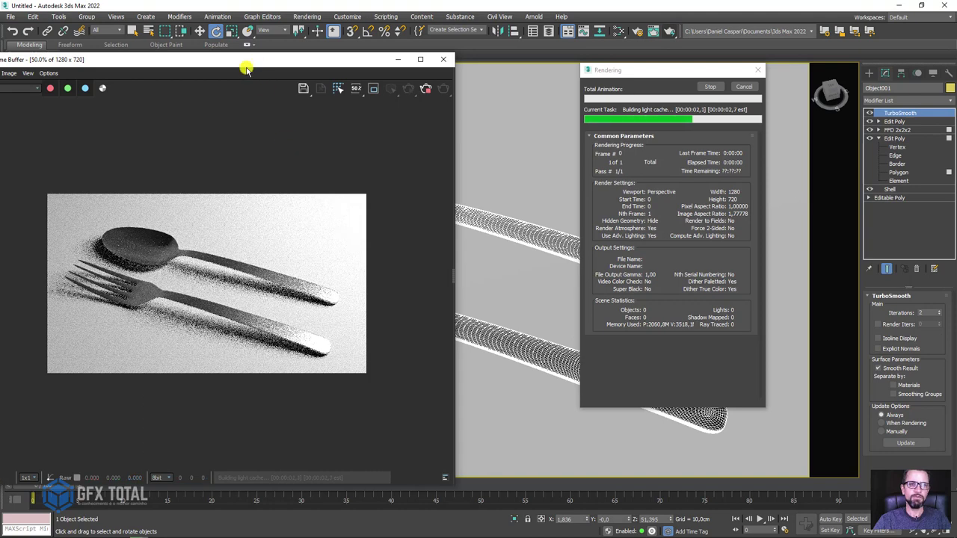
pyautogui.click(710, 87)
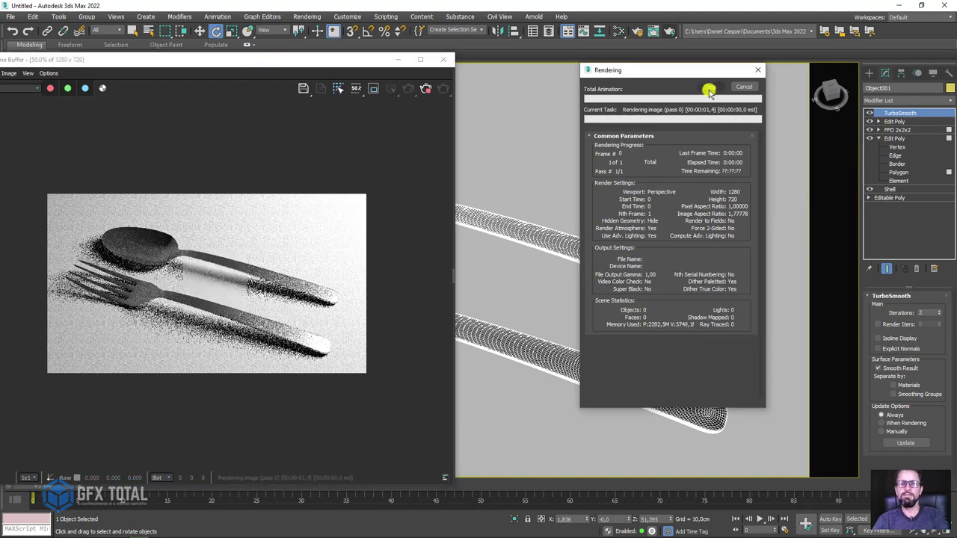
pyautogui.click(602, 32)
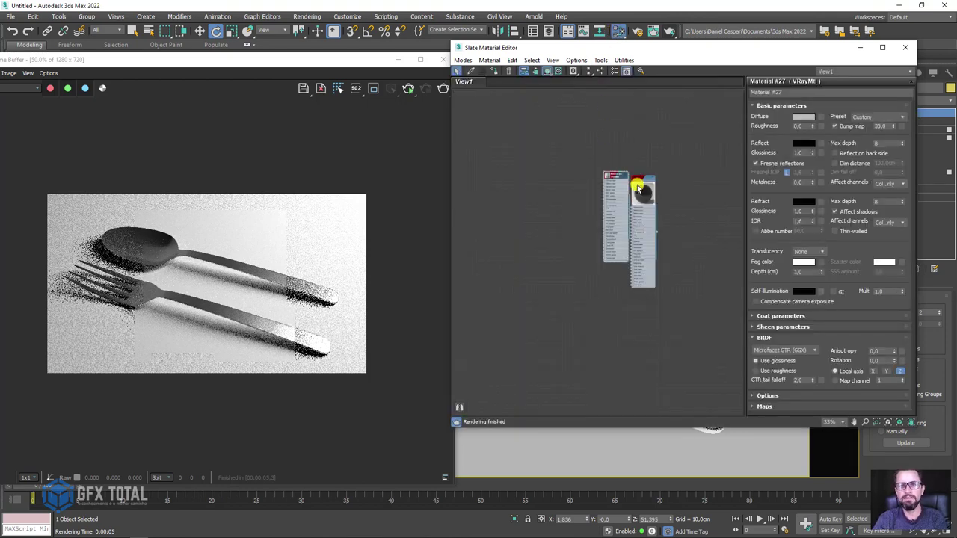
# Step: Place Material #26 above Material #27 and update its preview with Reflect Glossiness 1.0
pyautogui.scroll(3, 638, 187)
pyautogui.scroll(3, 638, 187)
pyautogui.moveTo(637, 183); pyautogui.dragTo(651, 131)
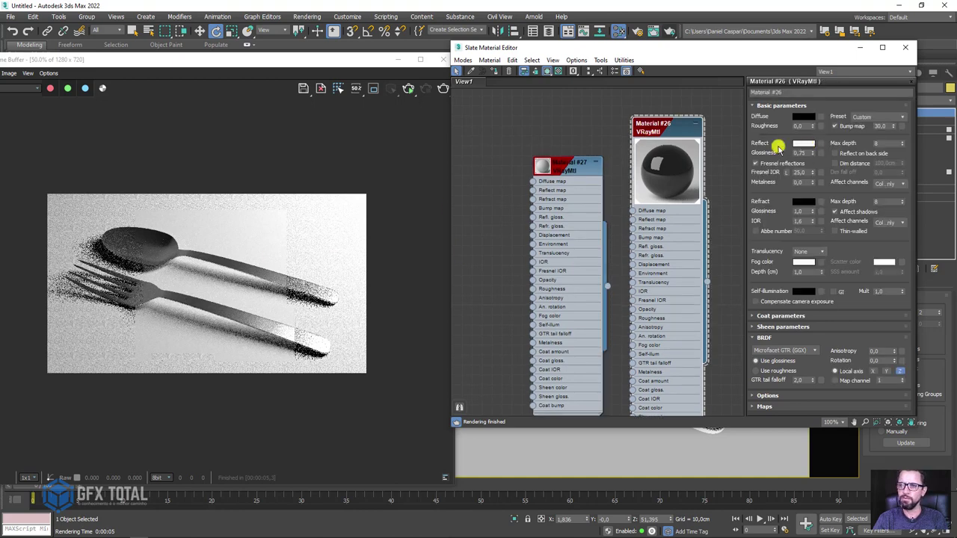
pyautogui.rightClick(673, 169)
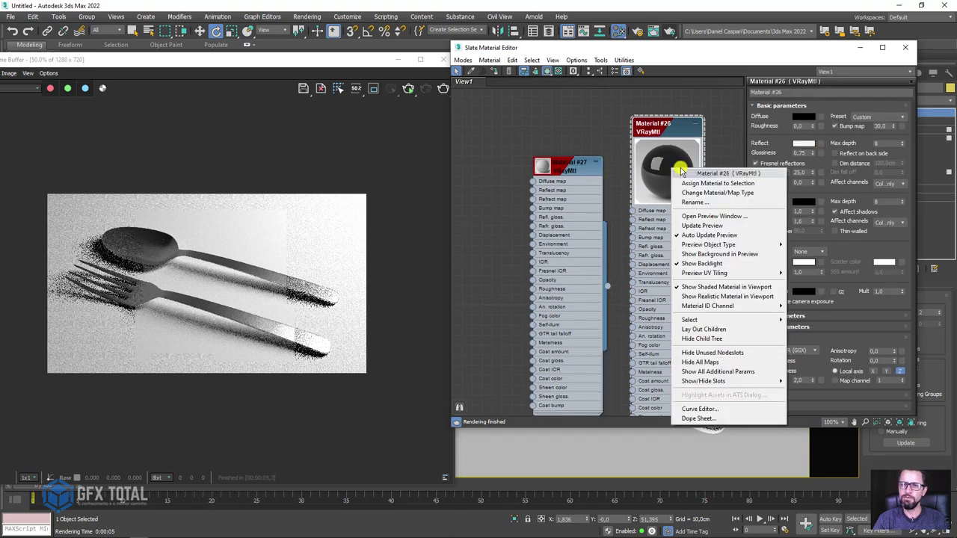
pyautogui.click(688, 226)
pyautogui.write('1')
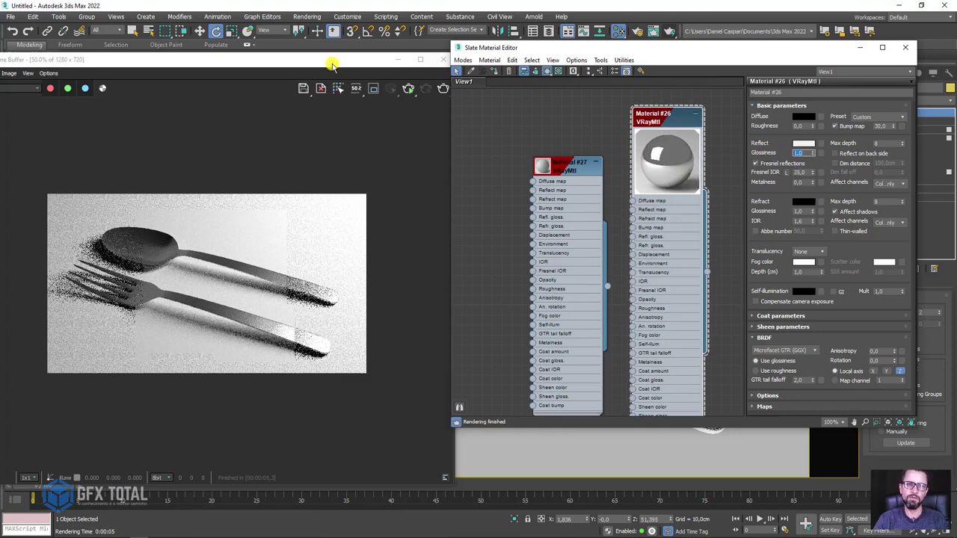
# Step: Re-render the scene to check the sharper reflections, then close the render and editor windows
pyautogui.click(478, 75)
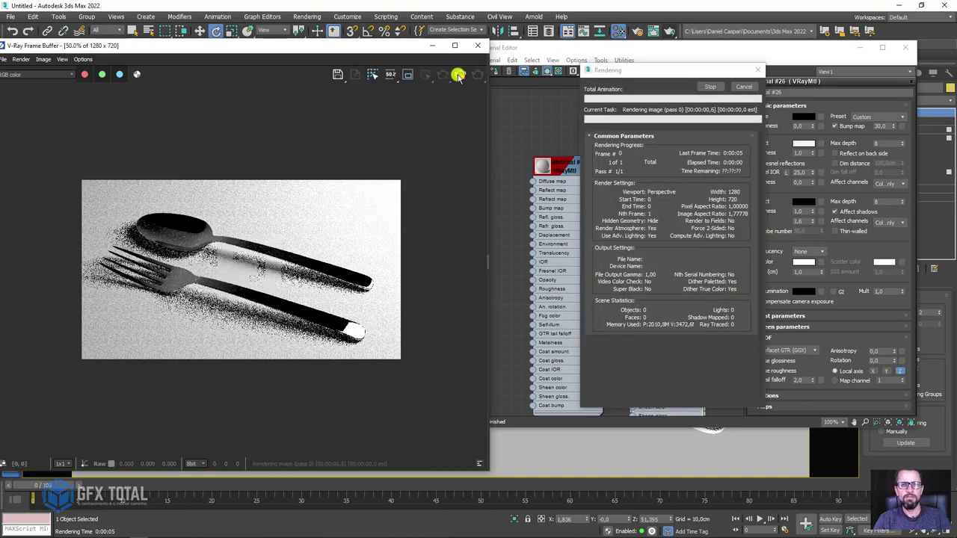
pyautogui.click(474, 48)
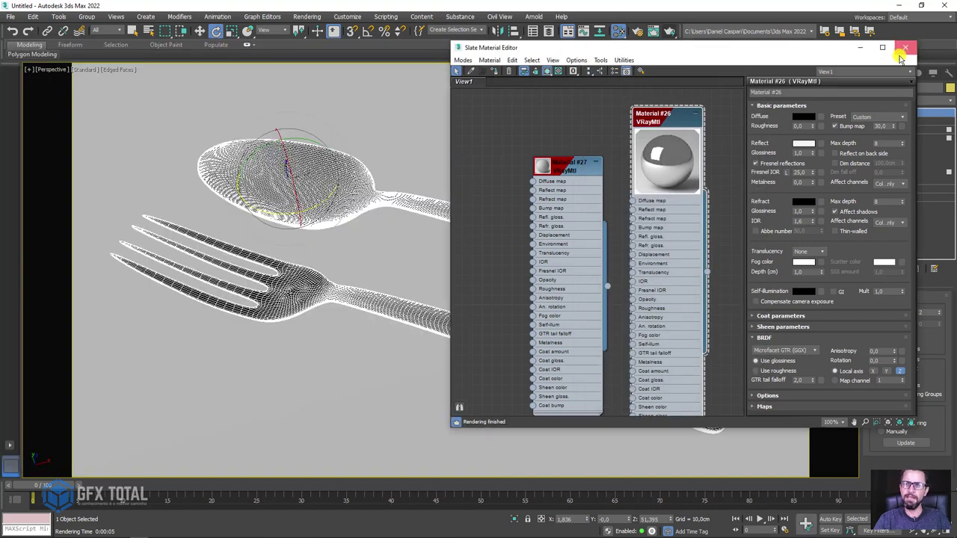
pyautogui.click(906, 48)
pyautogui.moveTo(484, 235)
pyautogui.keyDown('alt'); pyautogui.mouseDown(button='middle')
pyautogui.moveTo(636, 188)
pyautogui.moveTo(646, 122)
pyautogui.moveTo(580, 177)
pyautogui.moveTo(591, 175)
pyautogui.moveTo(633, 217)
pyautogui.mouseUp(button='middle'); pyautogui.keyUp('alt')
# Step: Clone VRayLight001 as VRayLight002 and rotate the copy about -150° to face the cutlery
pyautogui.click(573, 164)
pyautogui.press('w')
pyautogui.moveTo(602, 207)
pyautogui.keyDown('shift'); pyautogui.mouseDown()
pyautogui.moveTo(259, 265)
pyautogui.moveTo(53, 323)
pyautogui.moveTo(87, 299)
pyautogui.mouseUp(); pyautogui.keyUp('shift')
pyautogui.click(477, 317)
pyautogui.press('e')
pyautogui.keyDown('alt'); pyautogui.moveTo(87, 300); pyautogui.dragTo(252, 267, button='middle'); pyautogui.keyUp('alt')
pyautogui.press('w')
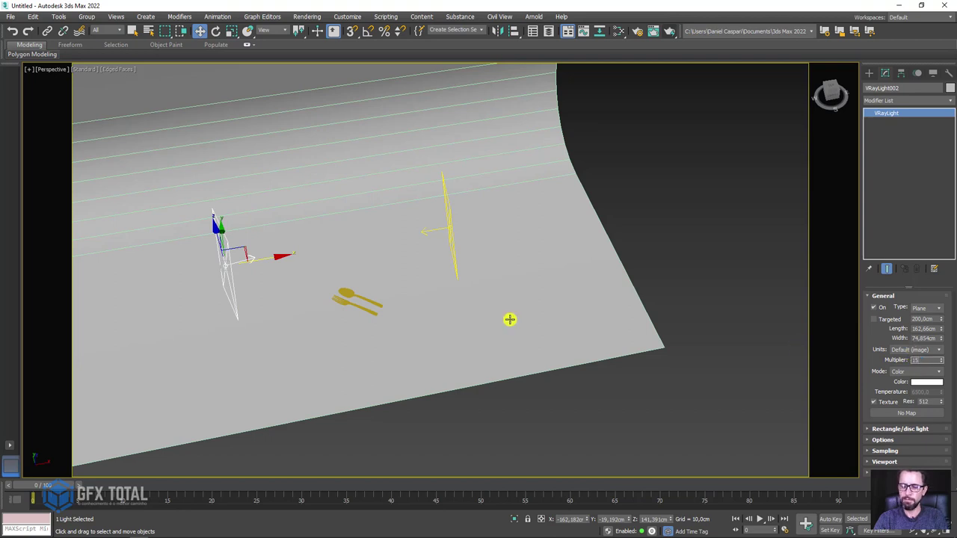
# Step: Centre the fork and spoon in the perspective view and render them lit by both plane lights
pyautogui.keyDown('alt'); pyautogui.moveTo(263, 274); pyautogui.dragTo(296, 269, button='middle'); pyautogui.keyUp('alt')
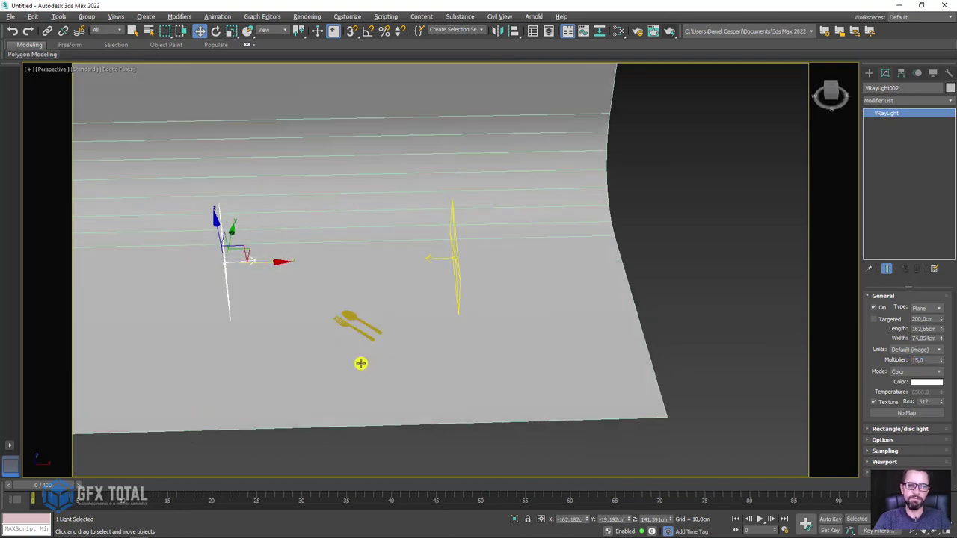
pyautogui.press('e')
pyautogui.moveTo(250, 225); pyautogui.dragTo(265, 240)
pyautogui.scroll(3, 356, 320)
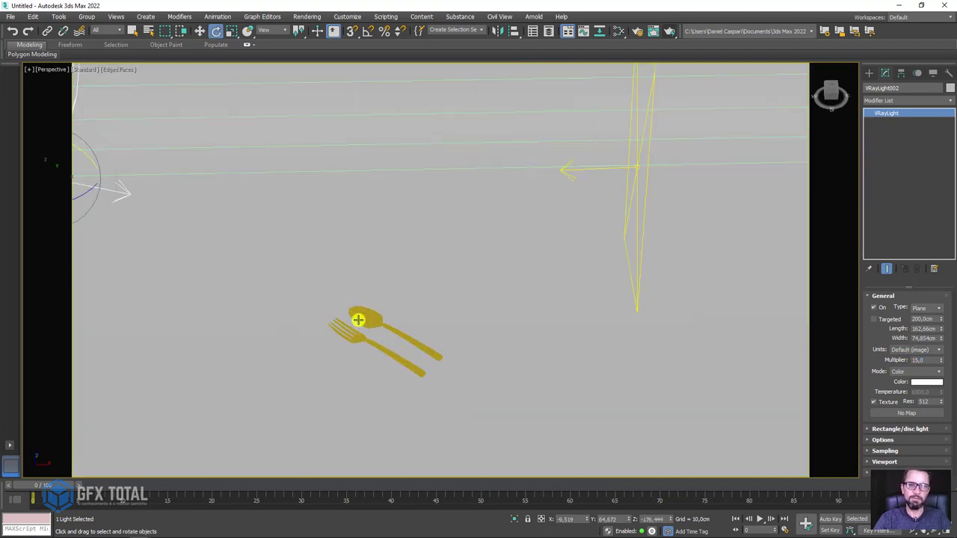
pyautogui.scroll(4, 399, 378)
pyautogui.scroll(-2, 426, 321)
pyautogui.scroll(4, 438, 381)
pyautogui.scroll(-3, 439, 419)
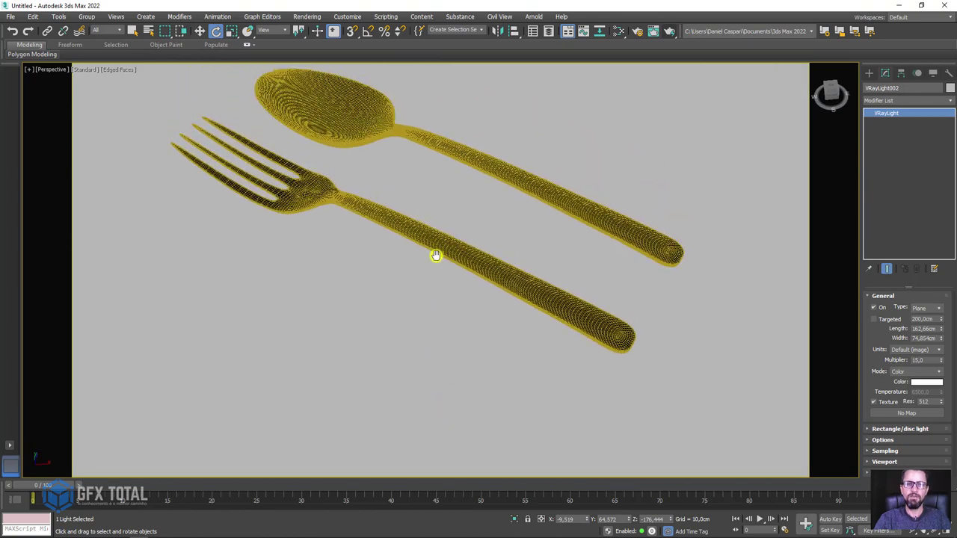
pyautogui.moveTo(436, 254)
pyautogui.mouseDown(button='middle')
pyautogui.moveTo(436, 314)
pyautogui.moveTo(439, 301)
pyautogui.mouseUp(button='middle')
pyautogui.click(663, 34)
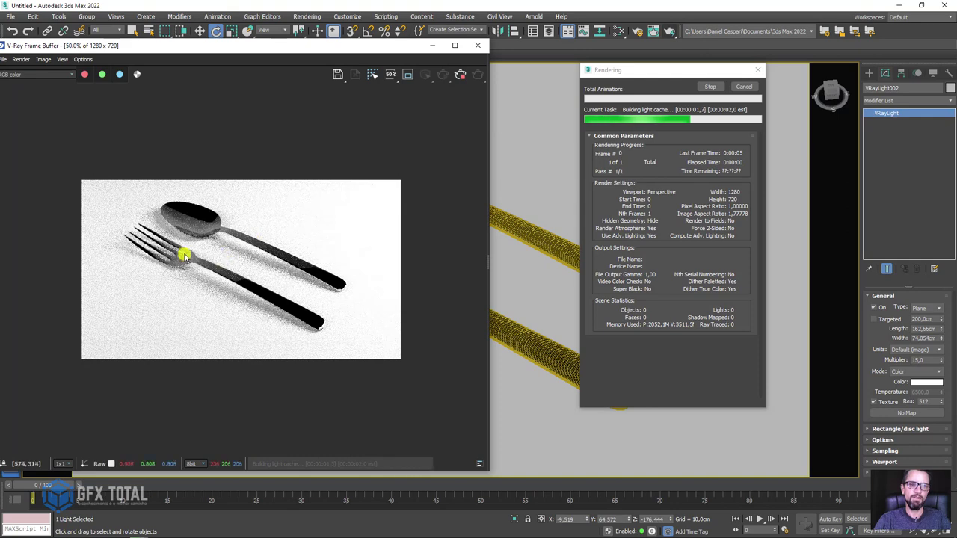
pyautogui.scroll(1, 244, 254)
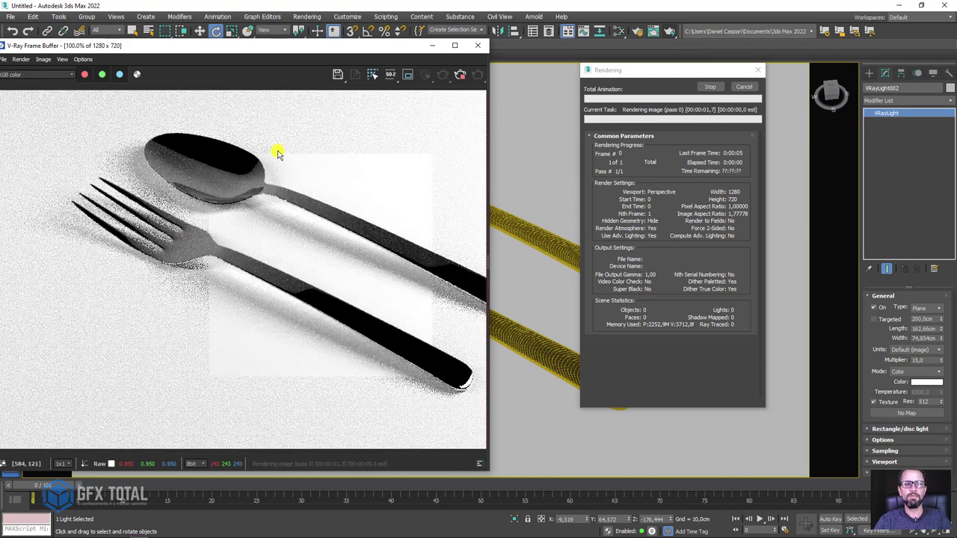
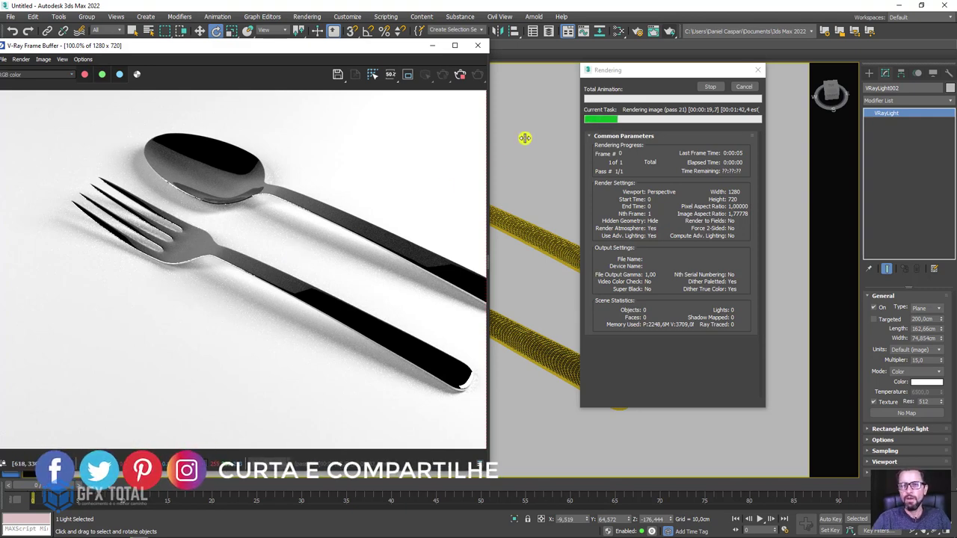
# Step: Check the finished V-Ray render and zoom the Frame Buffer out to 50% to show the full cutlery image
pyautogui.click(692, 97)
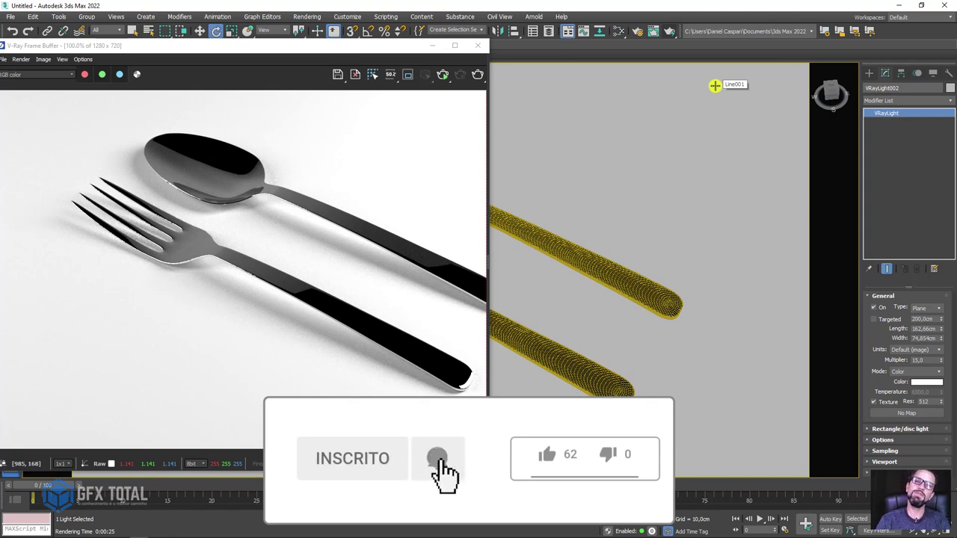
pyautogui.scroll(-3, 329, 202)
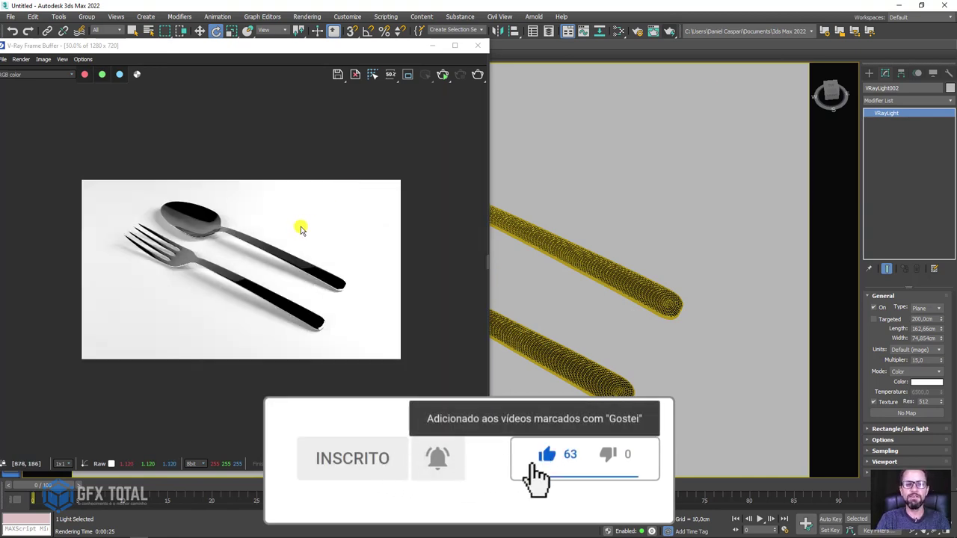